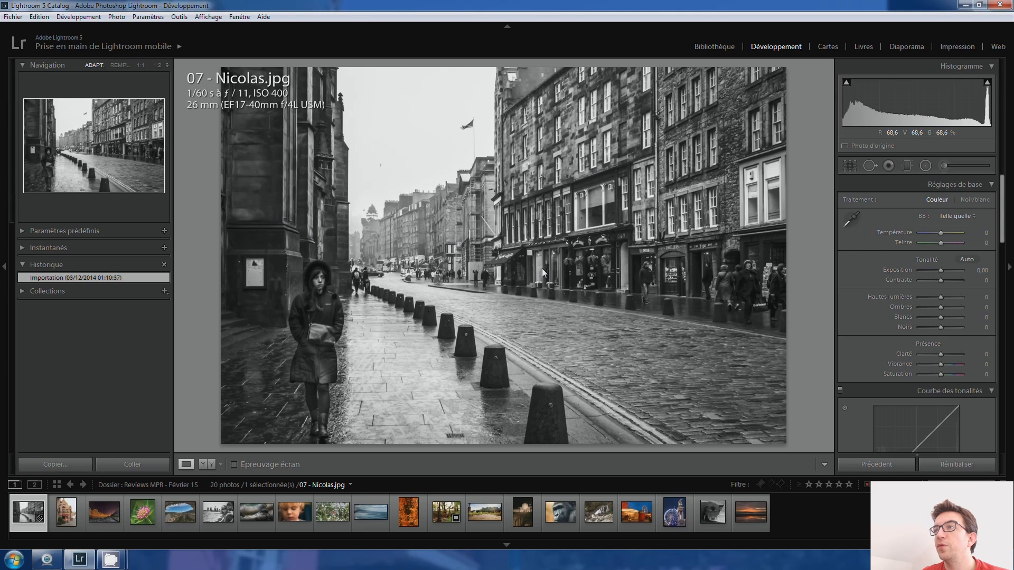
- Examine the shopfronts and pedestrians of the black-and-white street photo at 1:1 magnification
{"action": "left_click", "coordinate": [681, 247]}
{"action": "left_click", "coordinate": [682, 248]}
{"action": "left_click", "coordinate": [683, 248]}
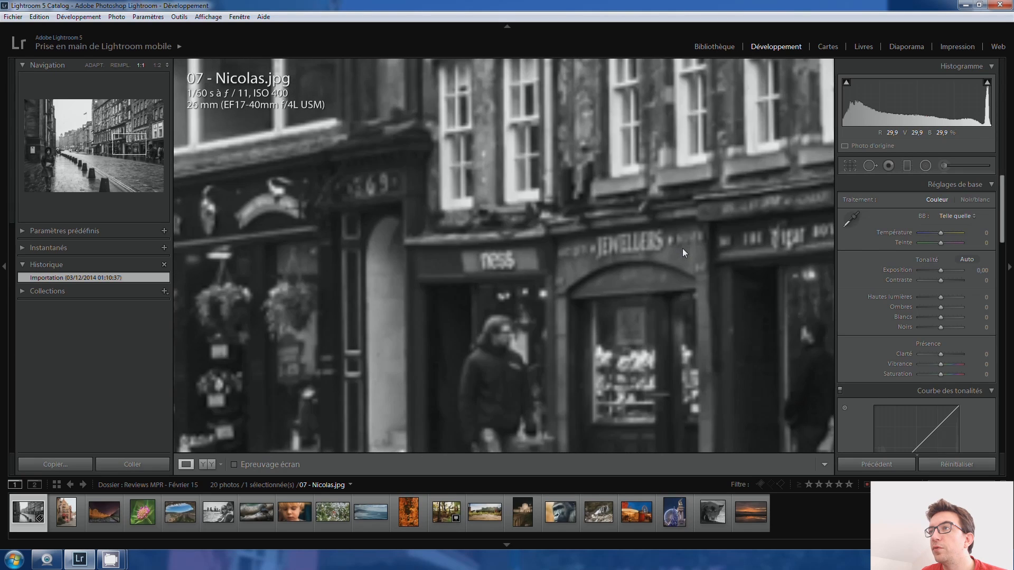
{"action": "left_click_drag", "start_coordinate": [549, 275], "coordinate": [452, 263]}
{"action": "left_click_drag", "start_coordinate": [677, 254], "coordinate": [714, 261]}
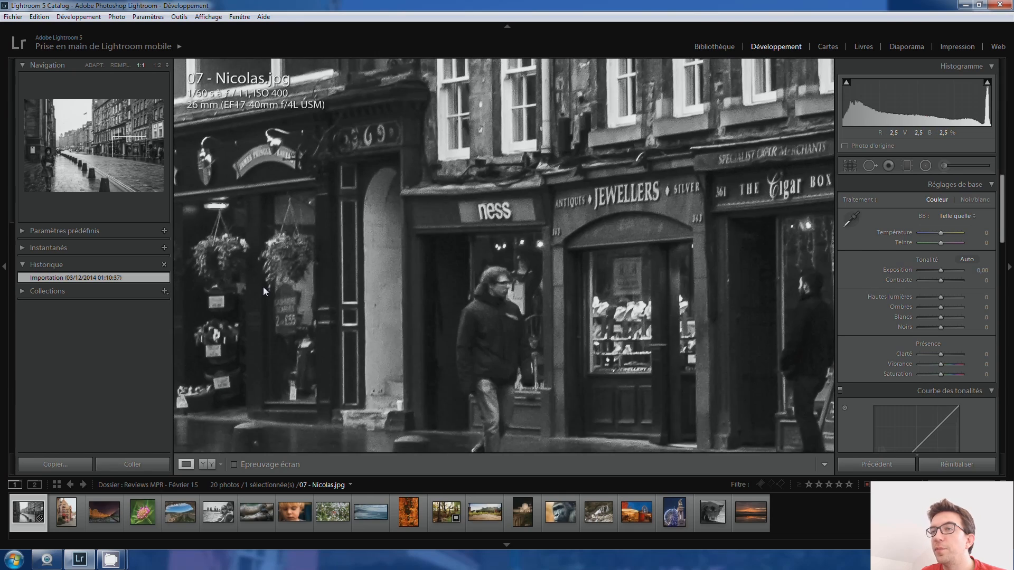
{"action": "left_click_drag", "start_coordinate": [263, 287], "coordinate": [592, 271]}
{"action": "left_click_drag", "start_coordinate": [416, 260], "coordinate": [627, 267]}
{"action": "left_click", "coordinate": [400, 258]}
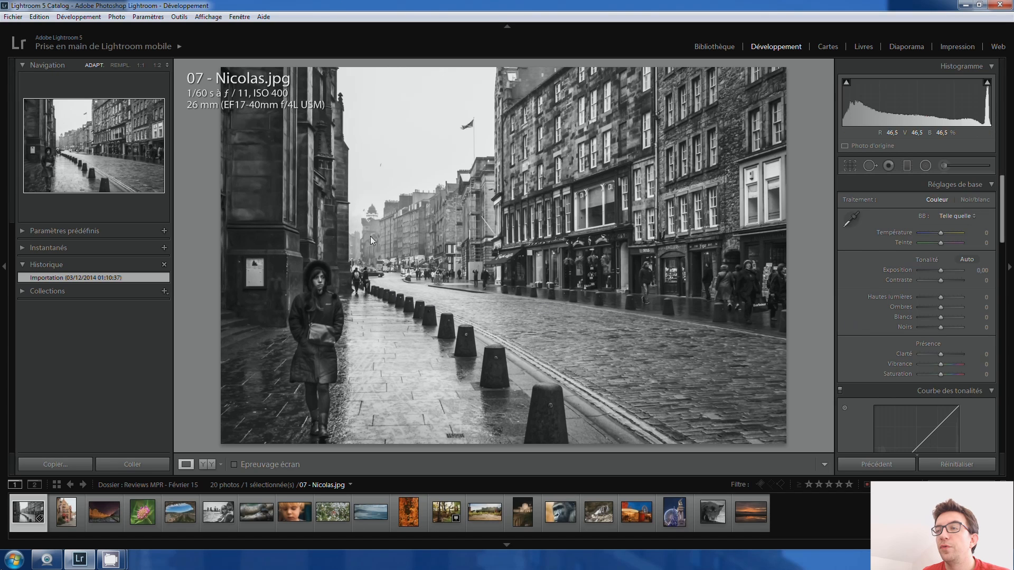
- Set the street photo's contrast to -60 and collapse the tone curve section
{"action": "scroll", "coordinate": [939, 279], "scroll_direction": "down", "scroll_amount": 13}
{"action": "scroll", "coordinate": [939, 279], "scroll_direction": "down", "scroll_amount": 7}
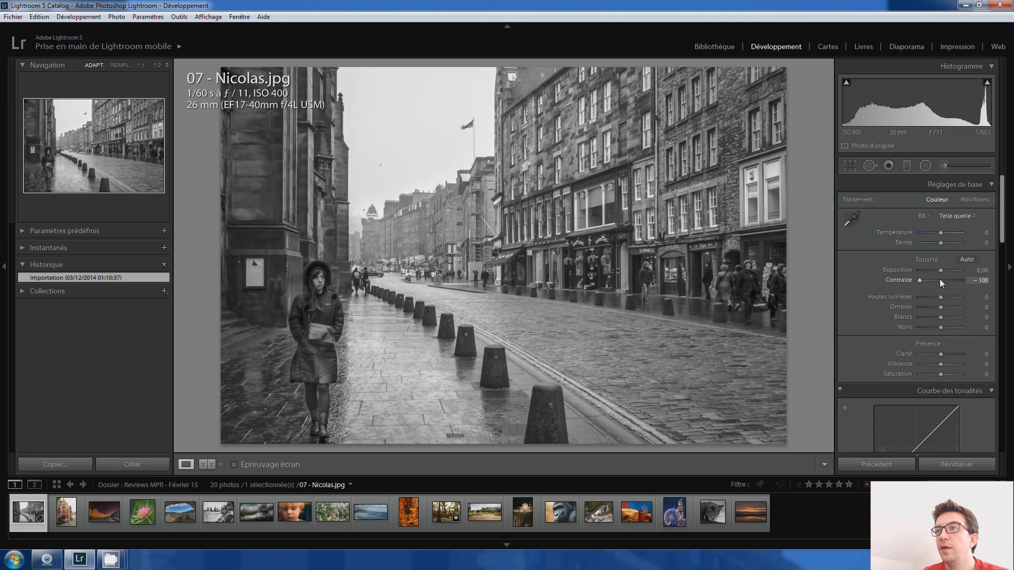
{"action": "scroll", "coordinate": [939, 279], "scroll_direction": "up", "scroll_amount": 11}
{"action": "scroll", "coordinate": [939, 279], "scroll_direction": "up", "scroll_amount": 9}
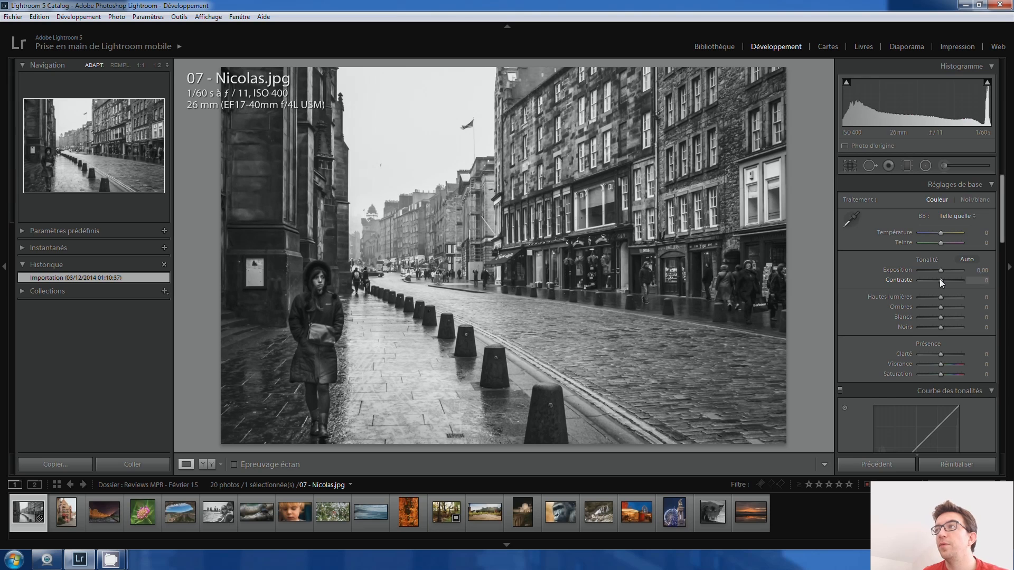
{"action": "scroll", "coordinate": [940, 279], "scroll_direction": "down", "scroll_amount": 9}
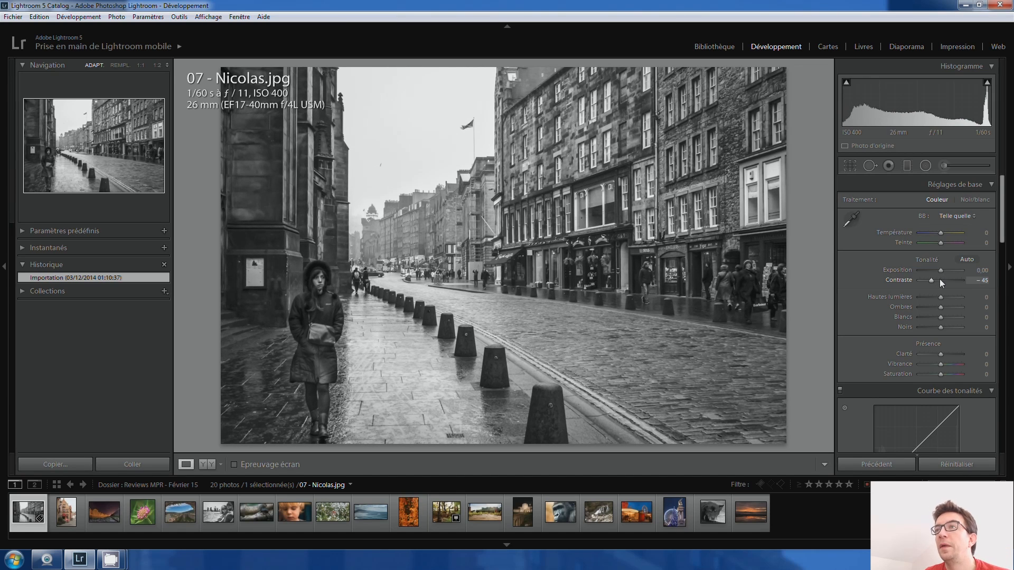
{"action": "scroll", "coordinate": [939, 279], "scroll_direction": "down", "scroll_amount": 1}
{"action": "scroll", "coordinate": [939, 279], "scroll_direction": "down", "scroll_amount": 2}
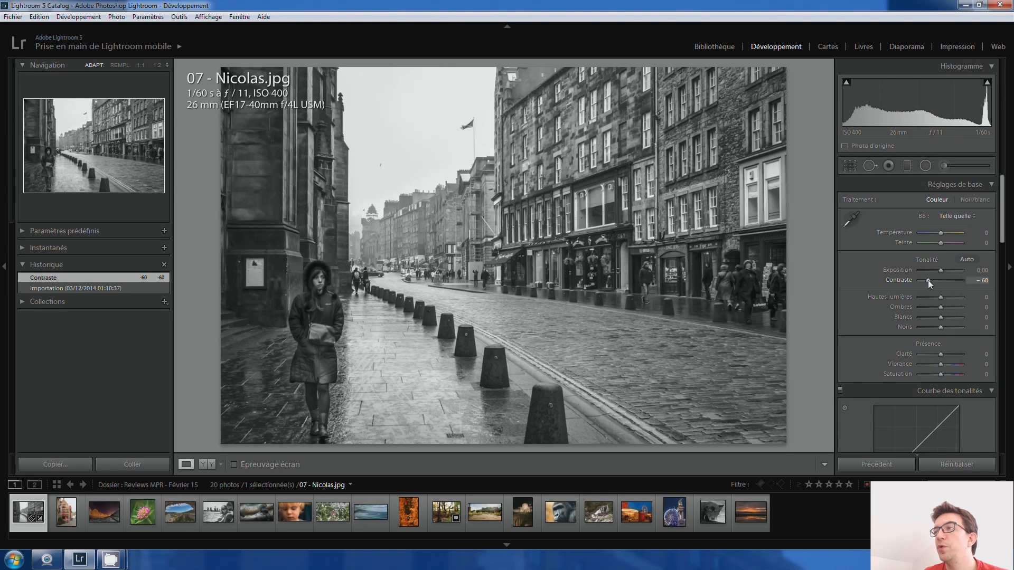
{"action": "left_click", "coordinate": [991, 392]}
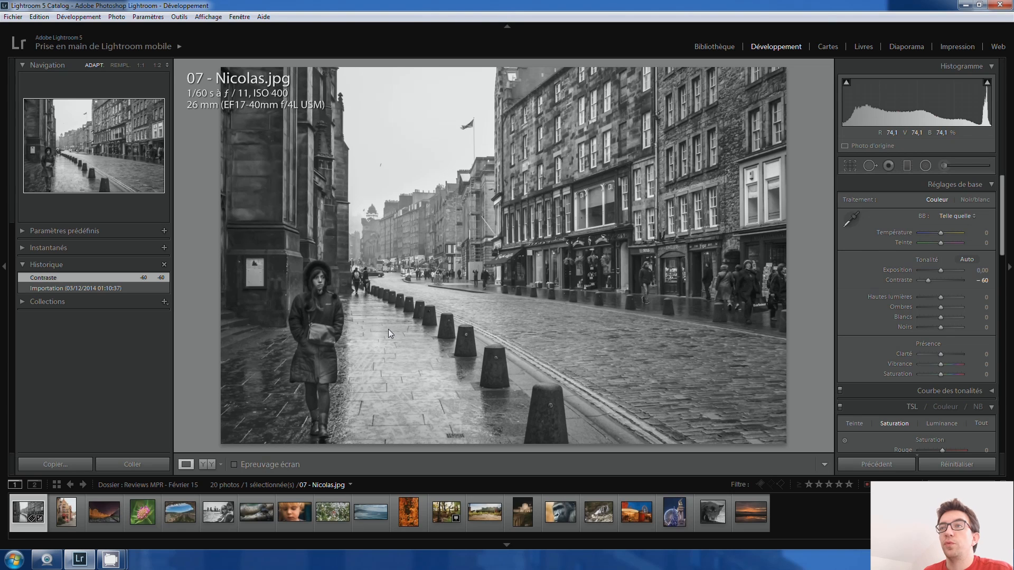
- Remove the bird from the sky with the Spot Removal tool in Heal mode at size 44
{"action": "left_click", "coordinate": [381, 171]}
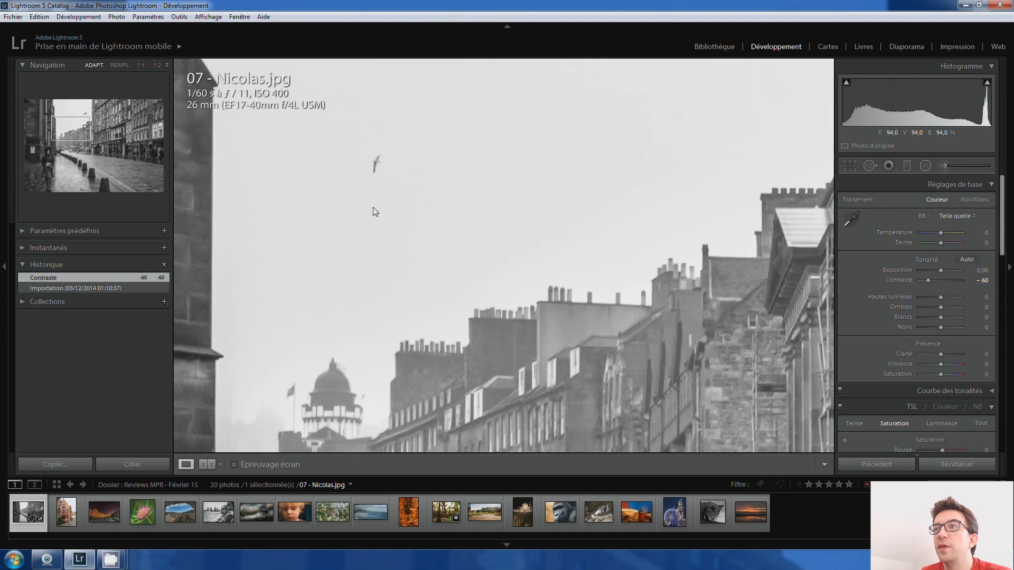
{"action": "left_click", "coordinate": [372, 213]}
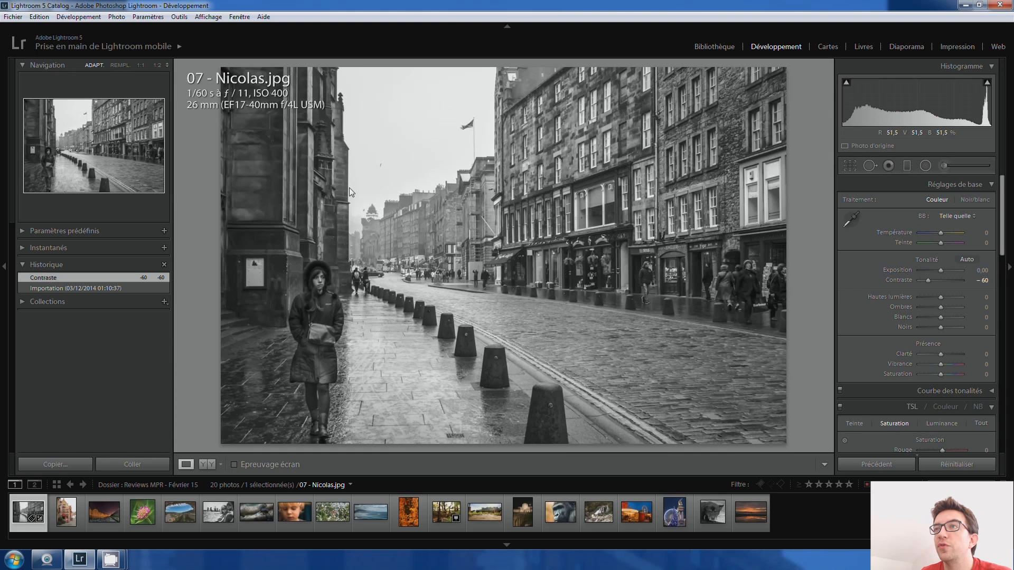
{"action": "left_click", "coordinate": [381, 168]}
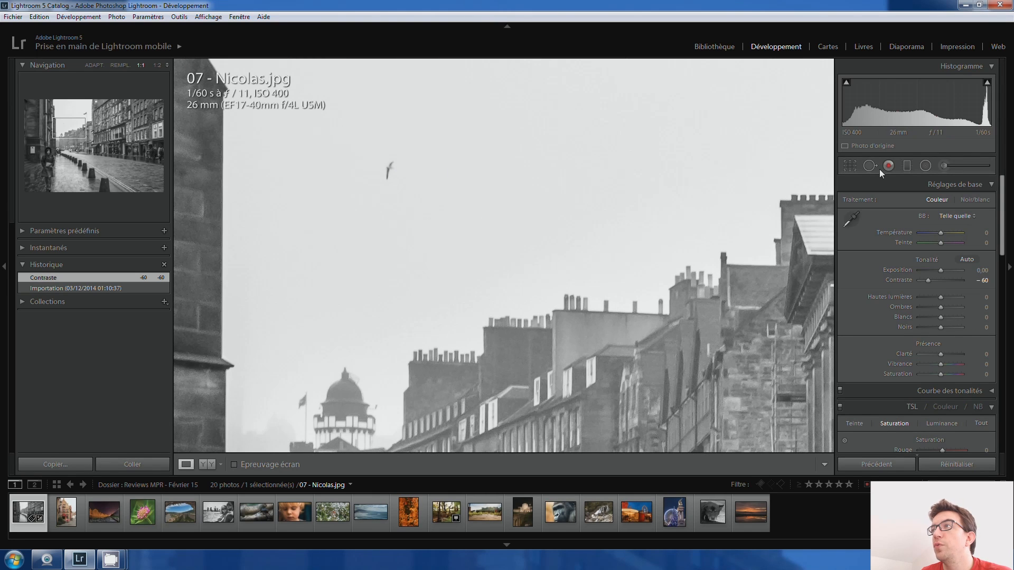
{"action": "left_click", "coordinate": [868, 166]}
{"action": "scroll", "coordinate": [389, 177], "scroll_direction": "down", "scroll_amount": 2}
{"action": "left_click", "coordinate": [389, 171]}
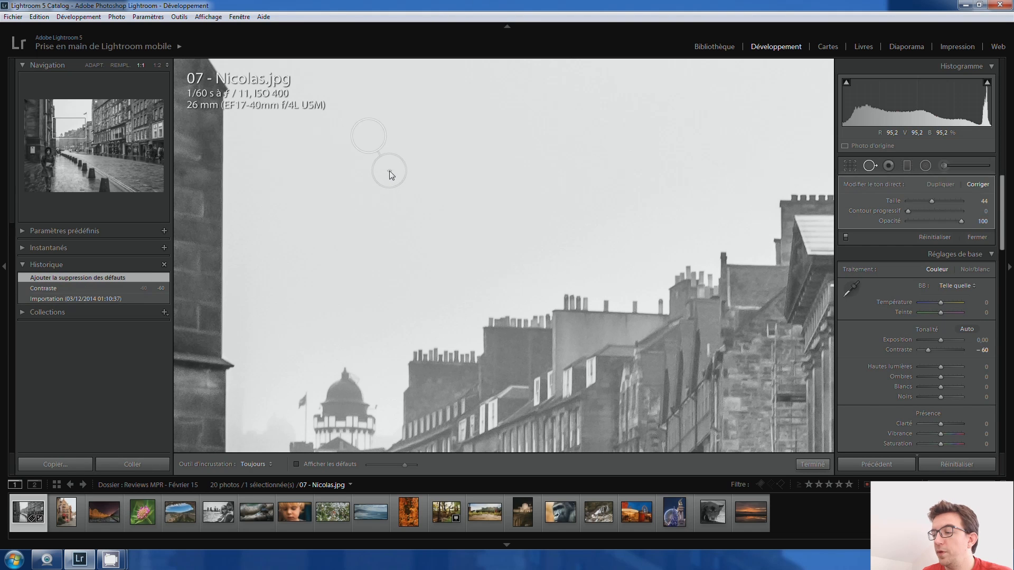
{"action": "key", "text": "q"}
{"action": "left_click", "coordinate": [417, 228]}
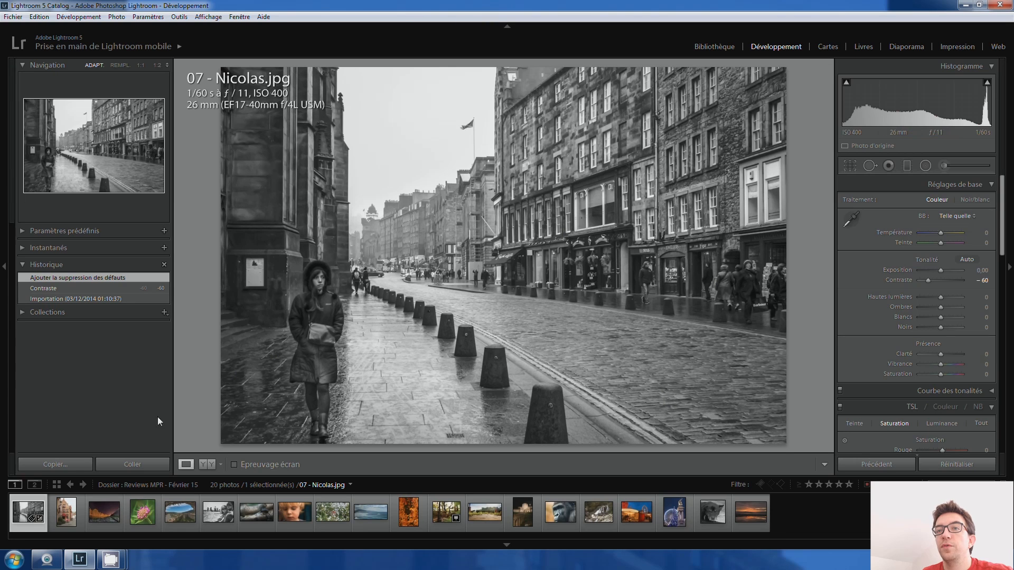
- Open the photo of the brick restaurant with the red awning and examine its awning, window and terrace at 1:1
{"action": "left_click", "coordinate": [68, 511]}
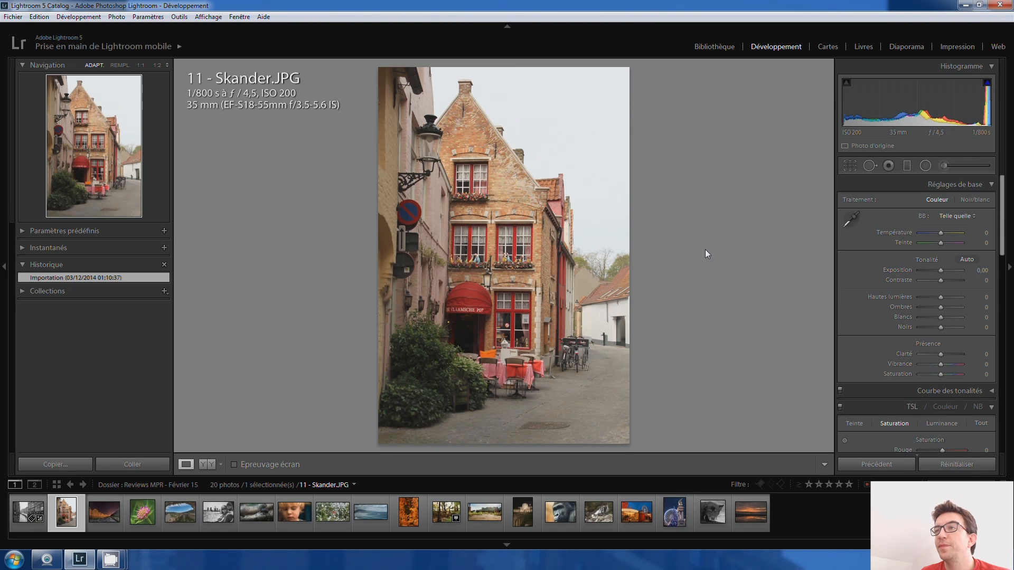
{"action": "left_click", "coordinate": [463, 308]}
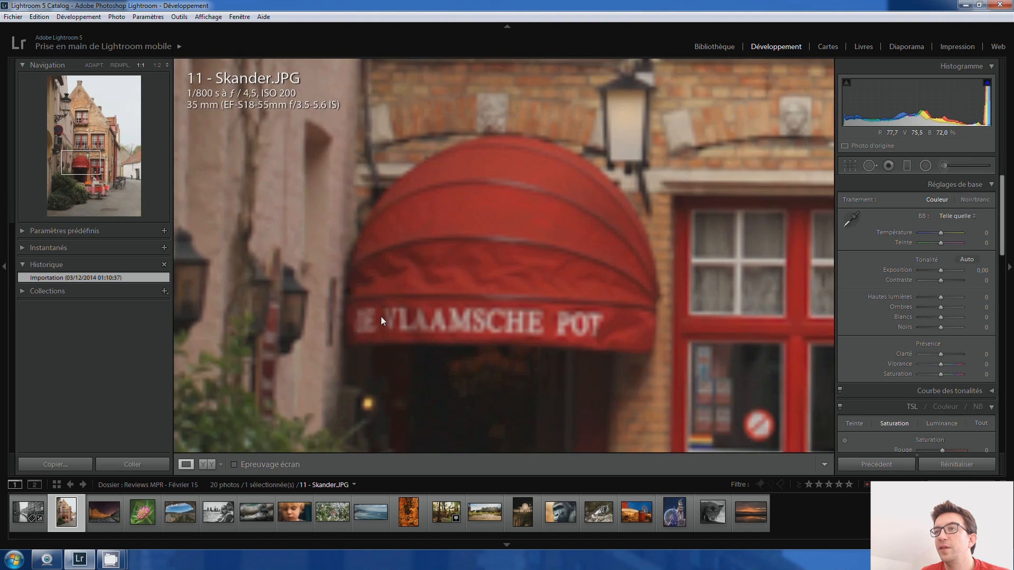
{"action": "left_click_drag", "start_coordinate": [532, 347], "coordinate": [428, 229]}
{"action": "left_click", "coordinate": [428, 228]}
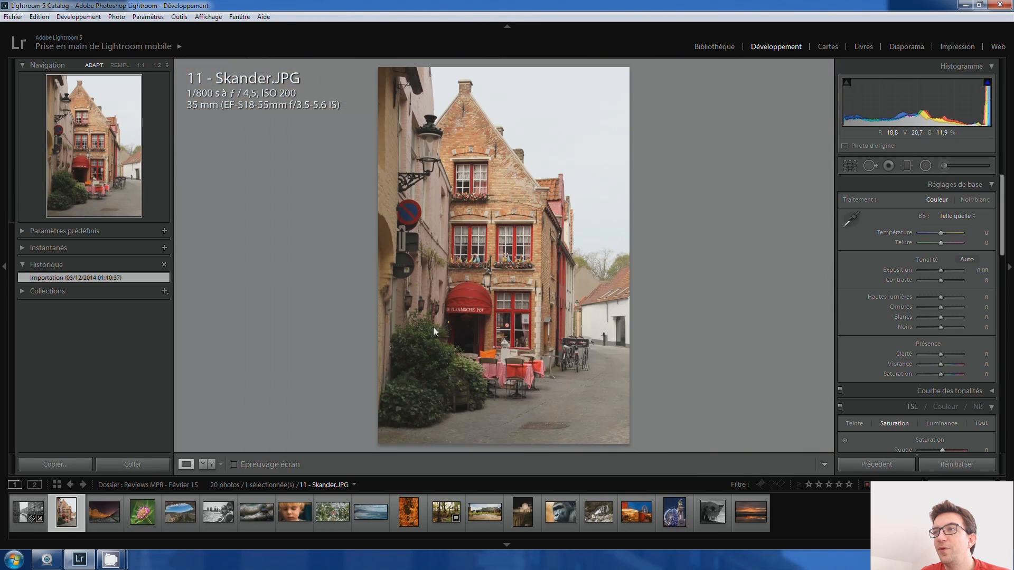
{"action": "left_click", "coordinate": [504, 348]}
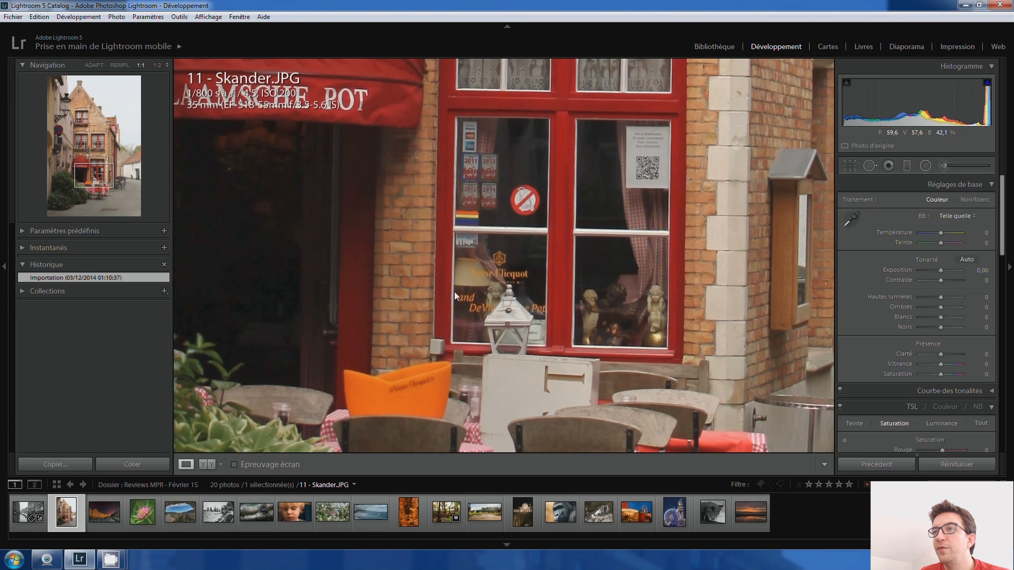
{"action": "left_click_drag", "start_coordinate": [454, 291], "coordinate": [442, 211]}
{"action": "left_click", "coordinate": [500, 231]}
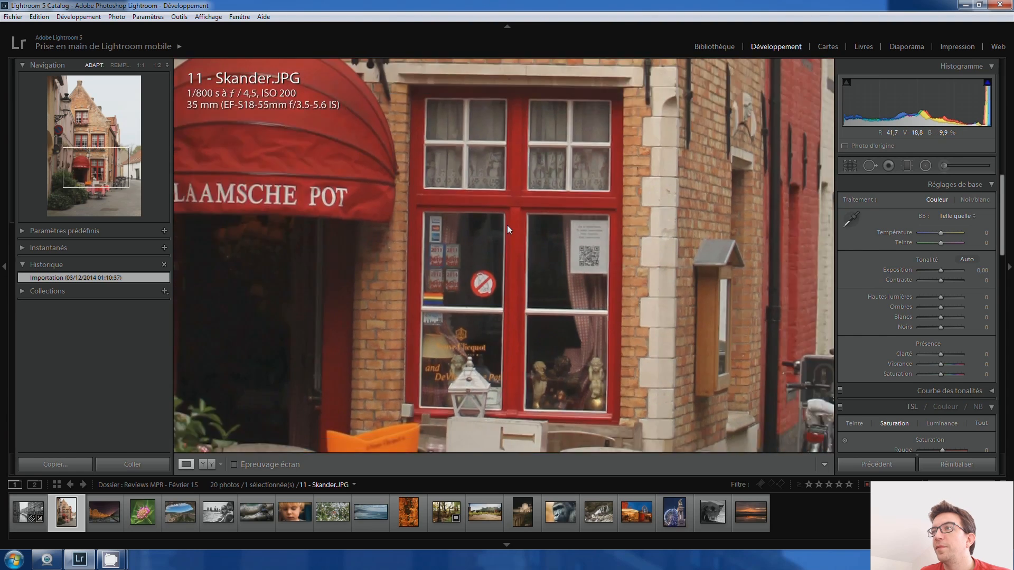
{"action": "left_click", "coordinate": [508, 226]}
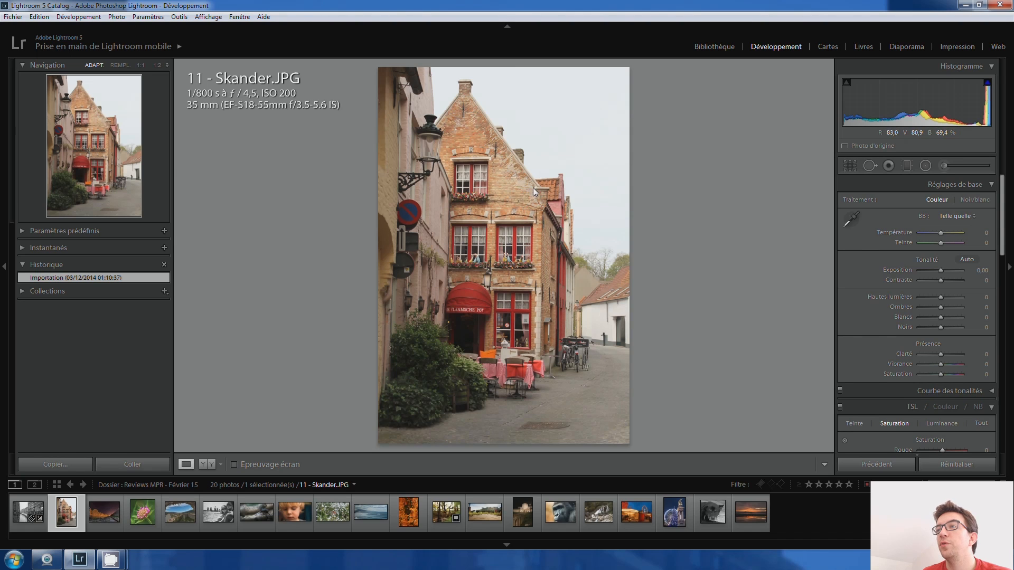
- Try to straighten the restaurant photo with a crop angle of -5.44 and a shifted crop frame, and undo it
{"action": "left_click", "coordinate": [849, 165]}
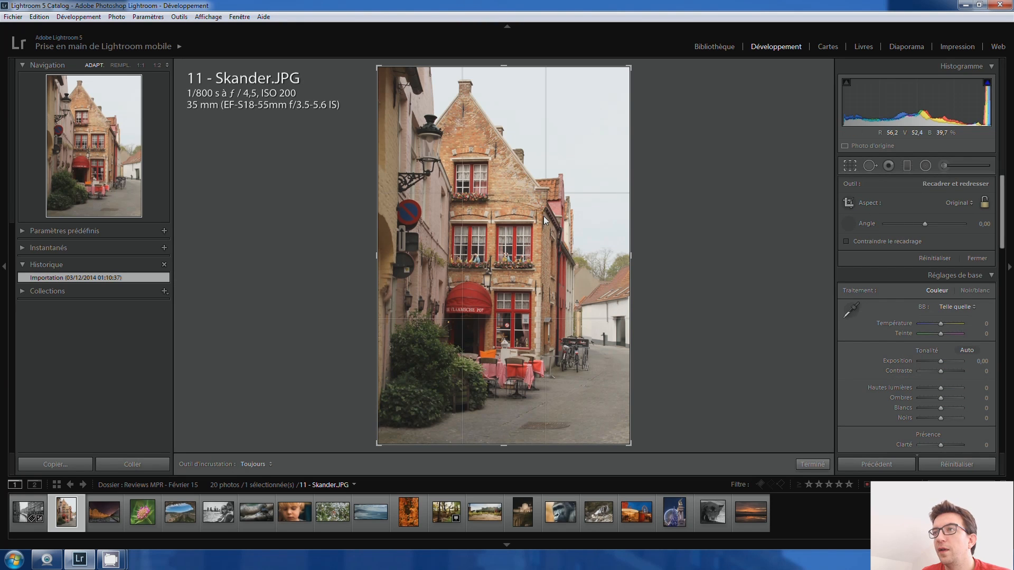
{"action": "left_click_drag", "start_coordinate": [541, 217], "coordinate": [537, 269]}
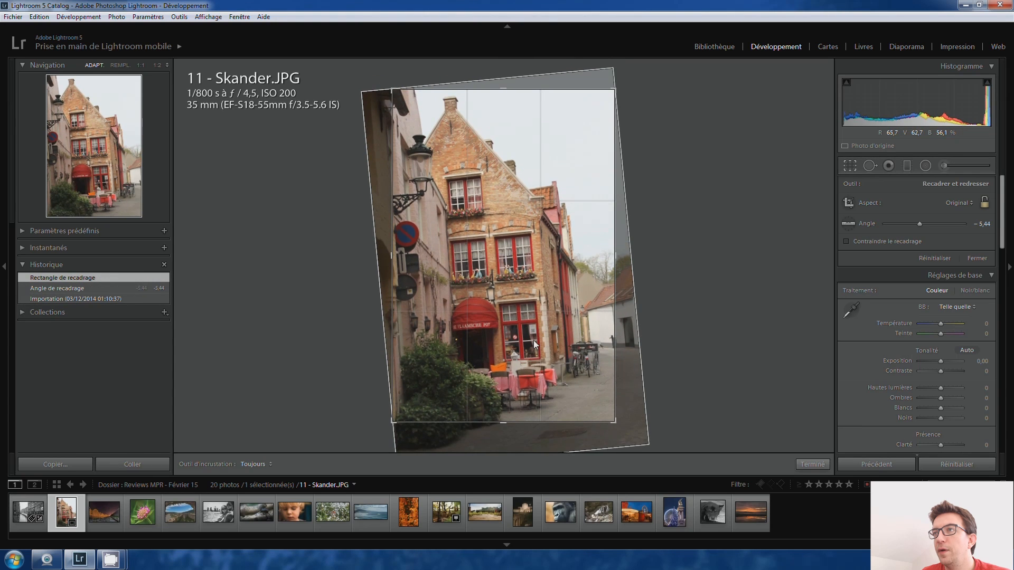
{"action": "left_click_drag", "start_coordinate": [533, 340], "coordinate": [533, 331]}
{"action": "key", "text": "Return"}
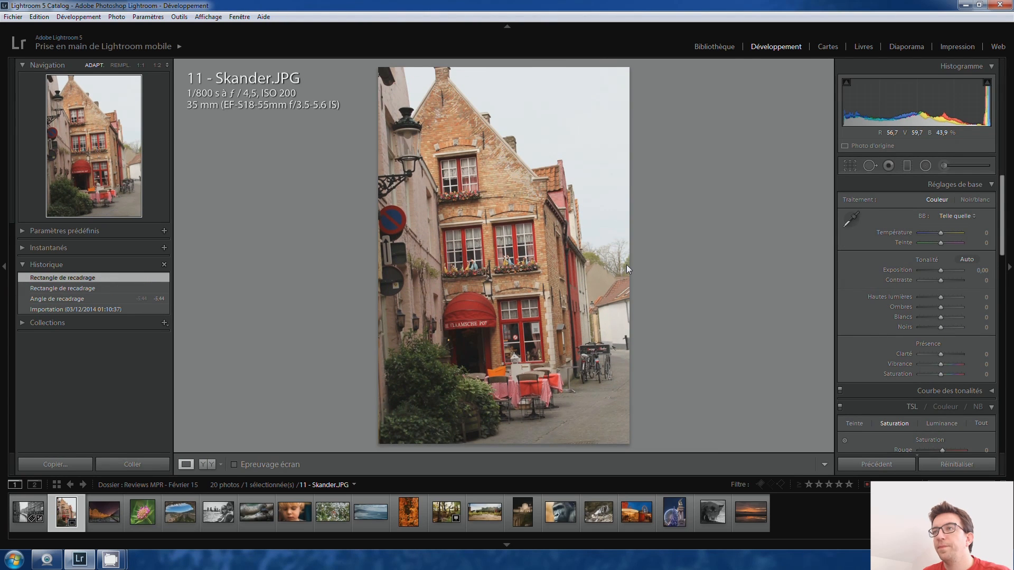
{"action": "key", "text": "ctrl+z"}
{"action": "key", "text": "ctrl+z"}
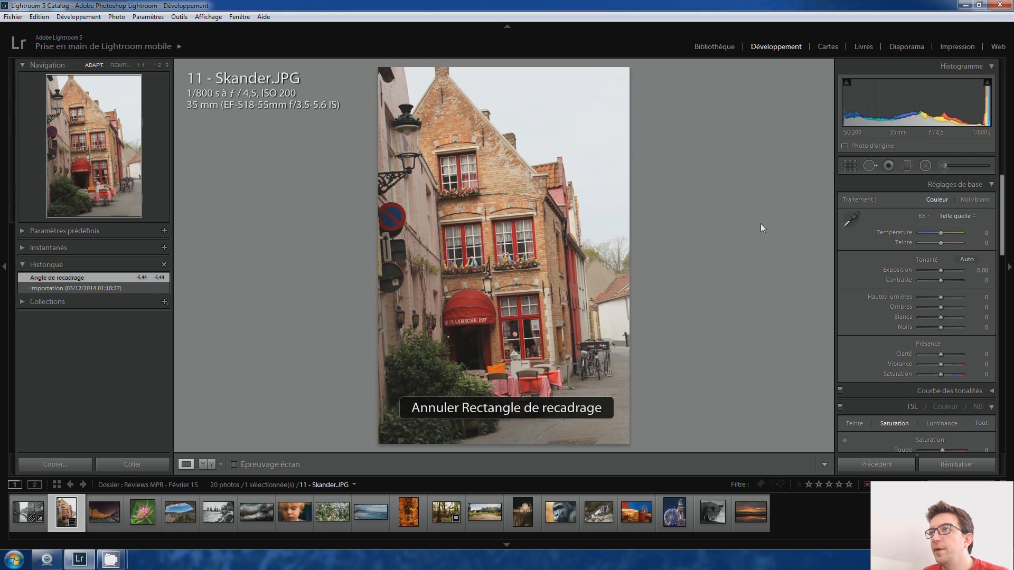
{"action": "key", "text": "ctrl+z"}
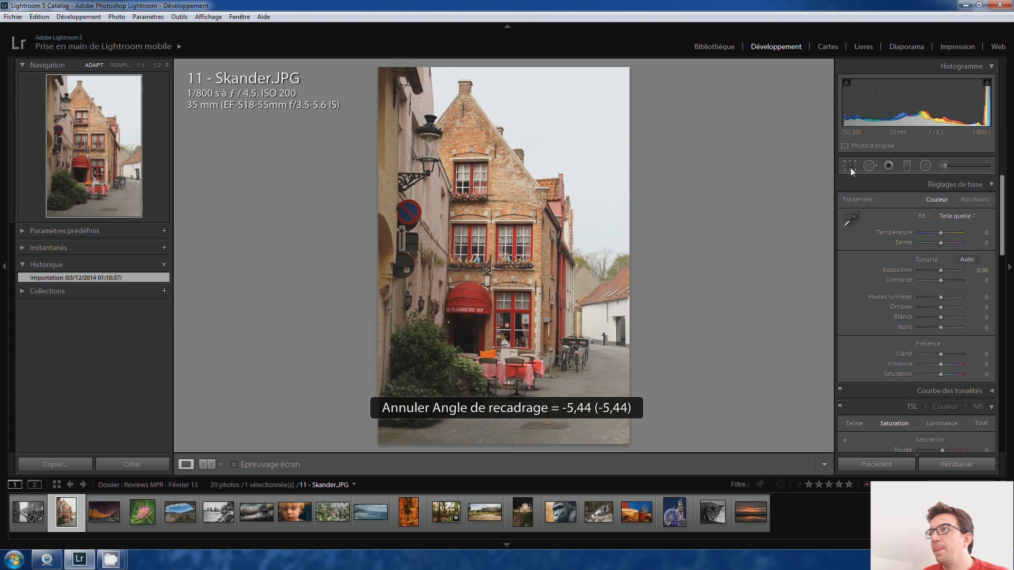
- Try to straighten the restaurant photo along the building's corner at an angle of -1.65, and return to the imported state
{"action": "left_click", "coordinate": [849, 166]}
{"action": "left_click_drag", "start_coordinate": [544, 217], "coordinate": [542, 355]}
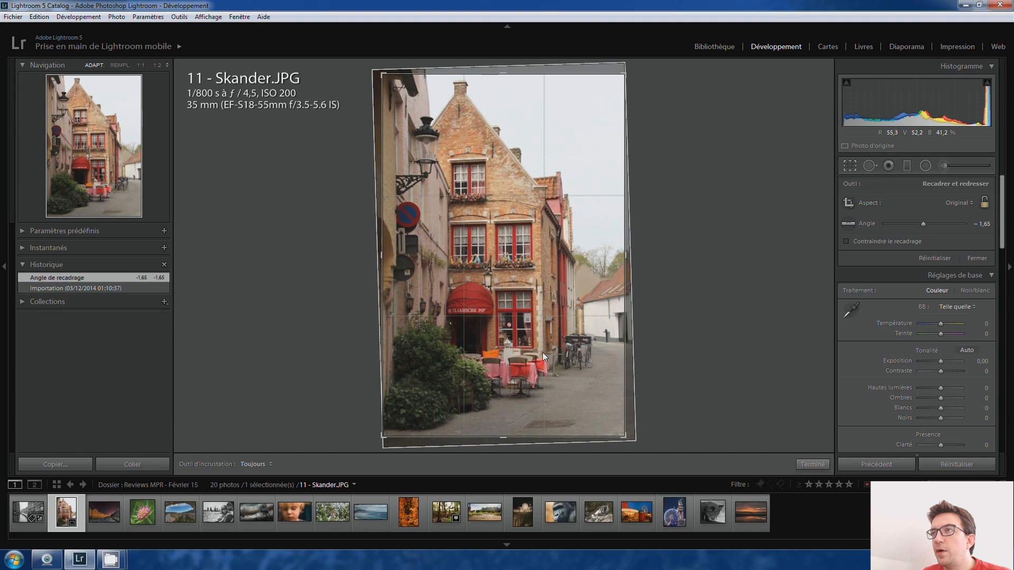
{"action": "key", "text": "Return"}
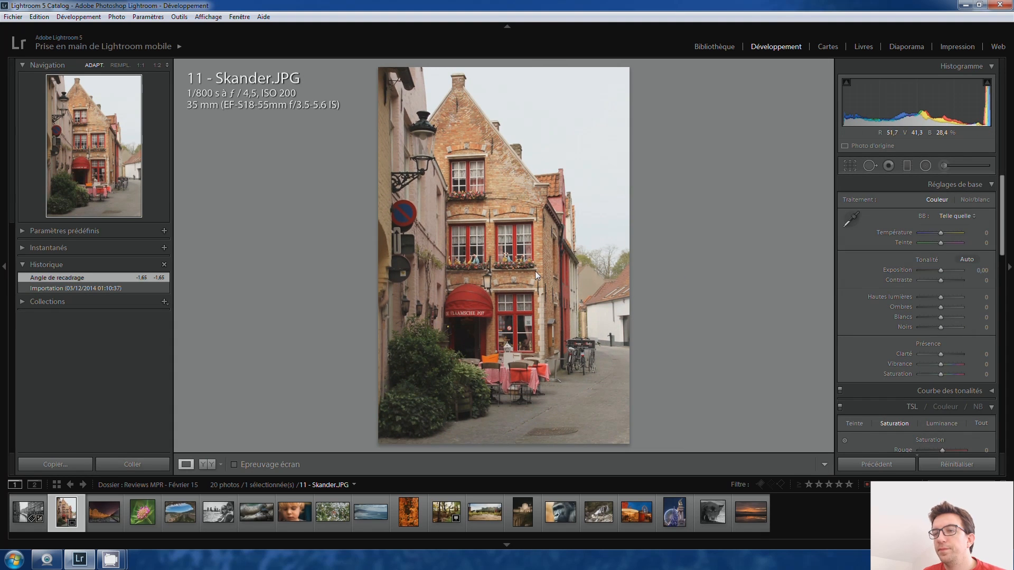
{"action": "left_click", "coordinate": [108, 288]}
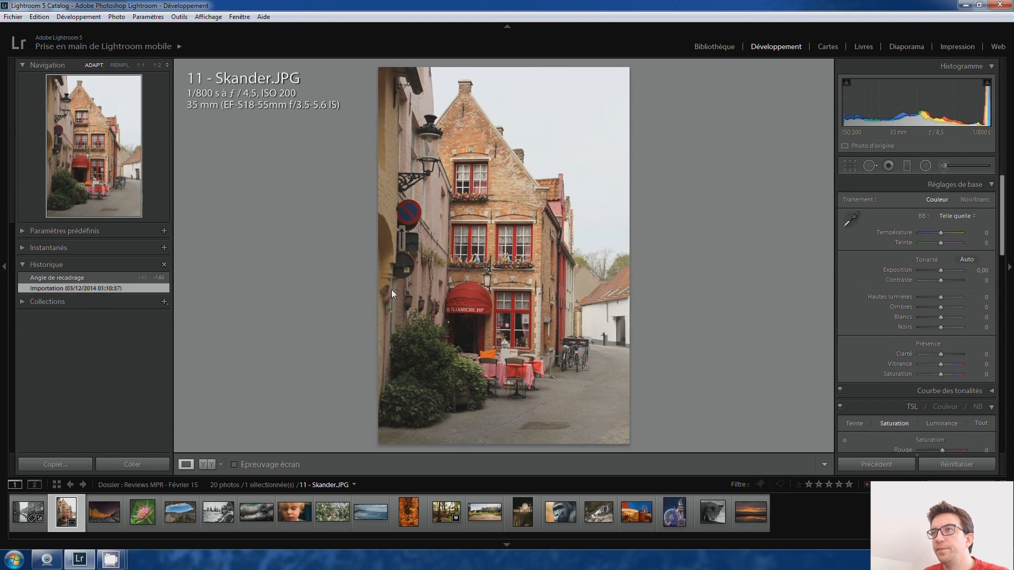
- Straighten the restaurant photo with a crop angle of -1.00
{"action": "left_click", "coordinate": [852, 168]}
{"action": "left_click_drag", "start_coordinate": [926, 226], "coordinate": [925, 226]}
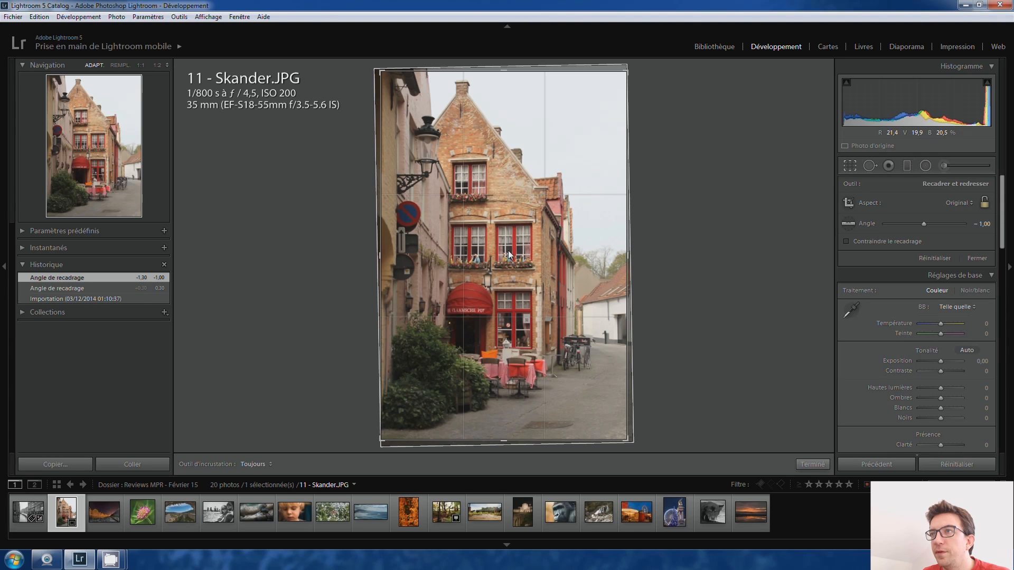
{"action": "key", "text": "Return"}
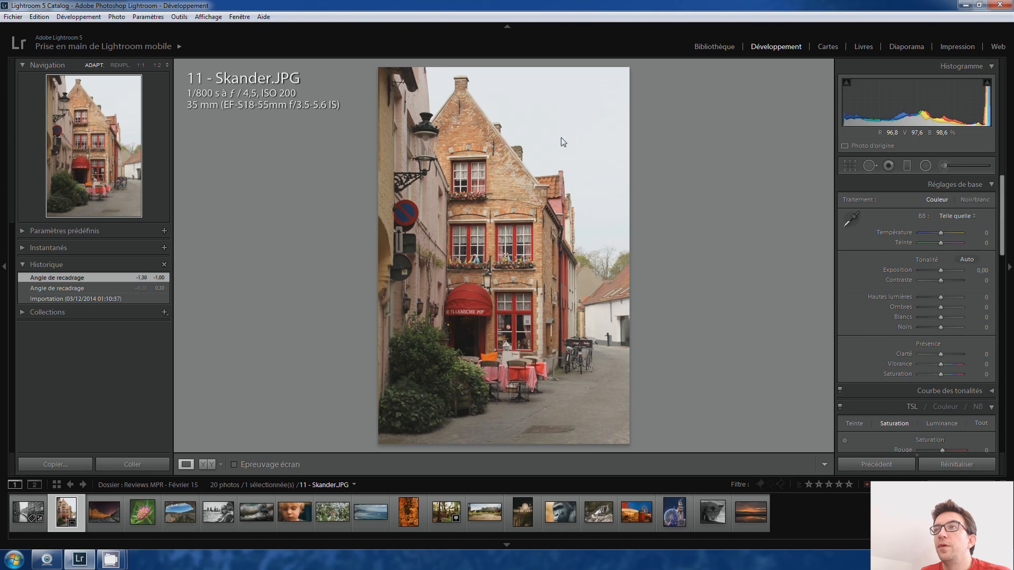
- Try lowering the restaurant photo's highlights to -13, and reset them to 0
{"action": "mouse_move", "coordinate": [937, 304]}
{"action": "left_mouse_down"}
{"action": "mouse_move", "coordinate": [896, 300]}
{"action": "mouse_move", "coordinate": [936, 296]}
{"action": "left_mouse_up"}
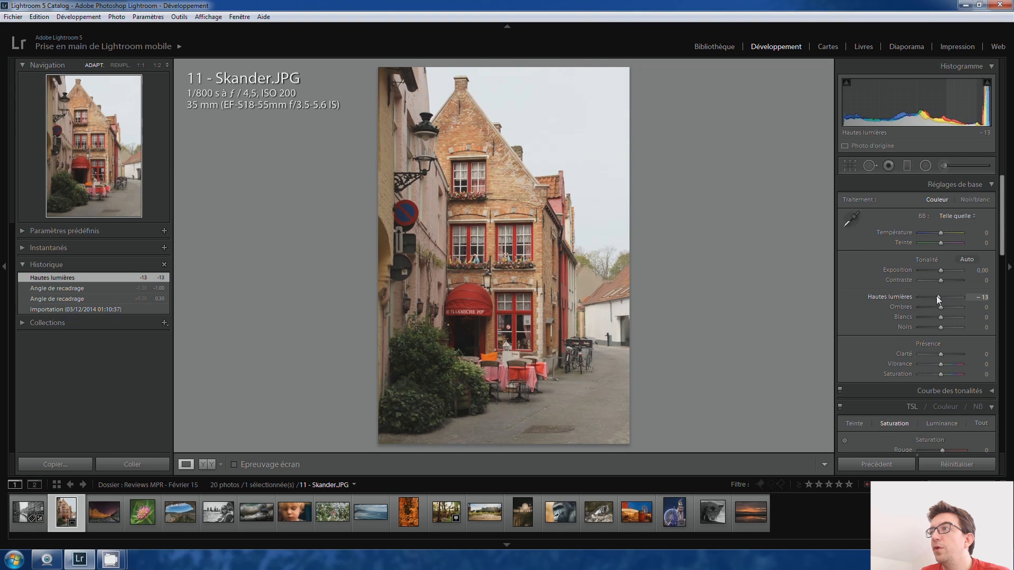
{"action": "double_click", "coordinate": [936, 295]}
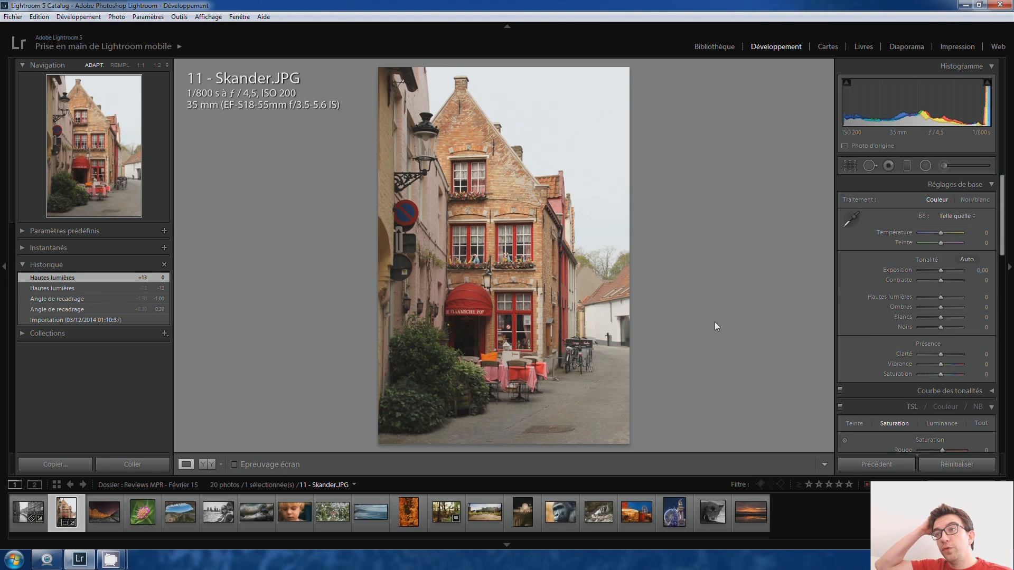
- Examine the upper windows, flower boxes and figurines of the restaurant facade at 1:1
{"action": "left_click", "coordinate": [473, 264]}
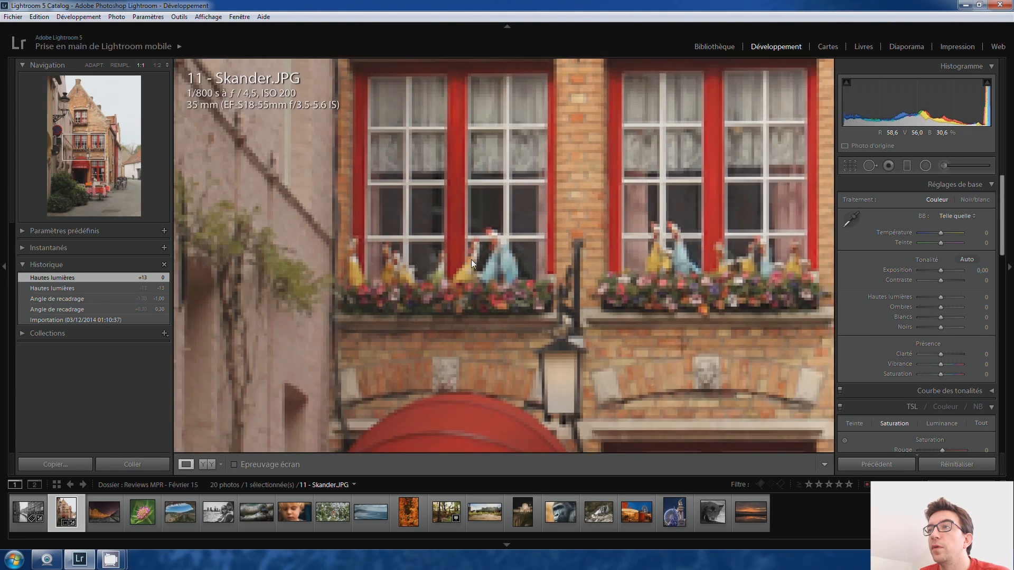
{"action": "left_click", "coordinate": [580, 246]}
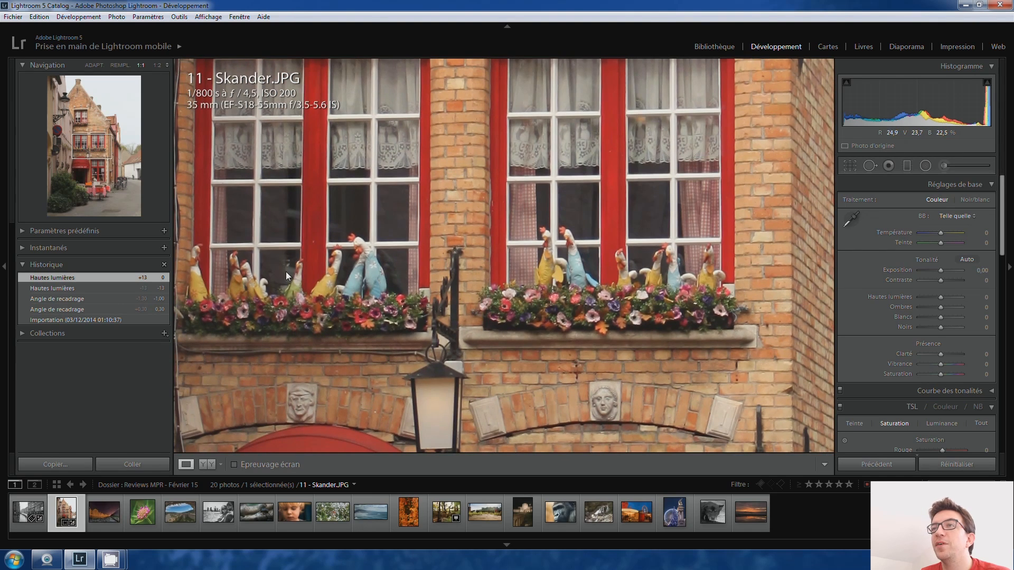
{"action": "left_click", "coordinate": [410, 266]}
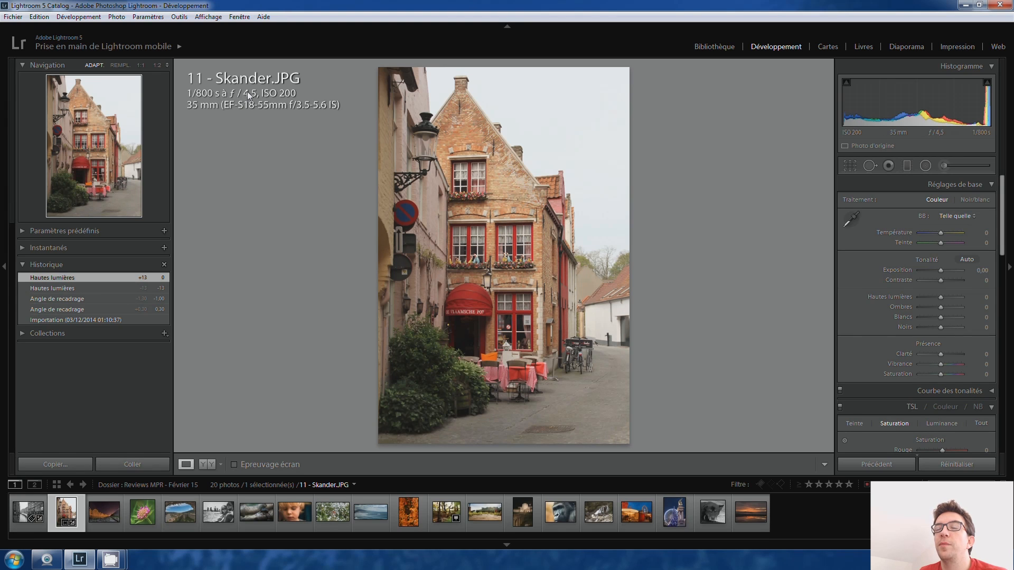
{"action": "left_click", "coordinate": [514, 279]}
{"action": "left_click", "coordinate": [540, 161]}
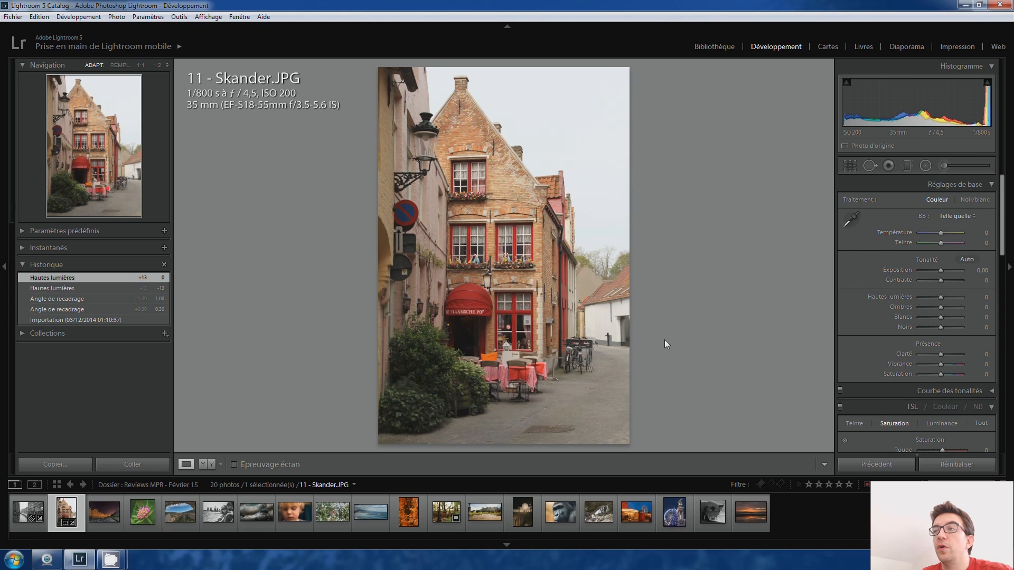
- Open the night railway photo and examine the starry sky and the lights at the end of the tracks at 1:1
{"action": "left_click", "coordinate": [104, 512]}
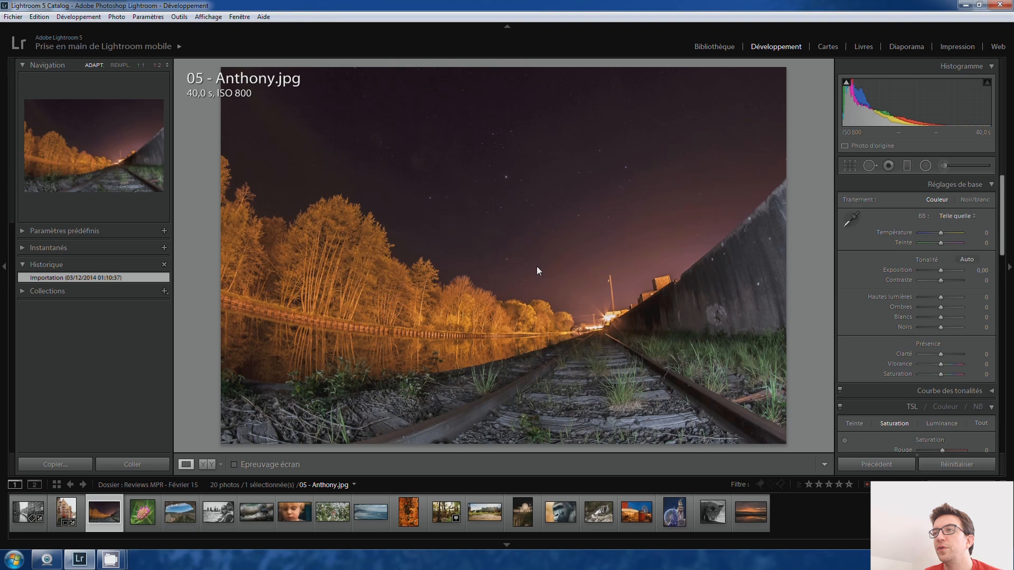
{"action": "left_click", "coordinate": [515, 176]}
{"action": "left_click_drag", "start_coordinate": [431, 227], "coordinate": [497, 254]}
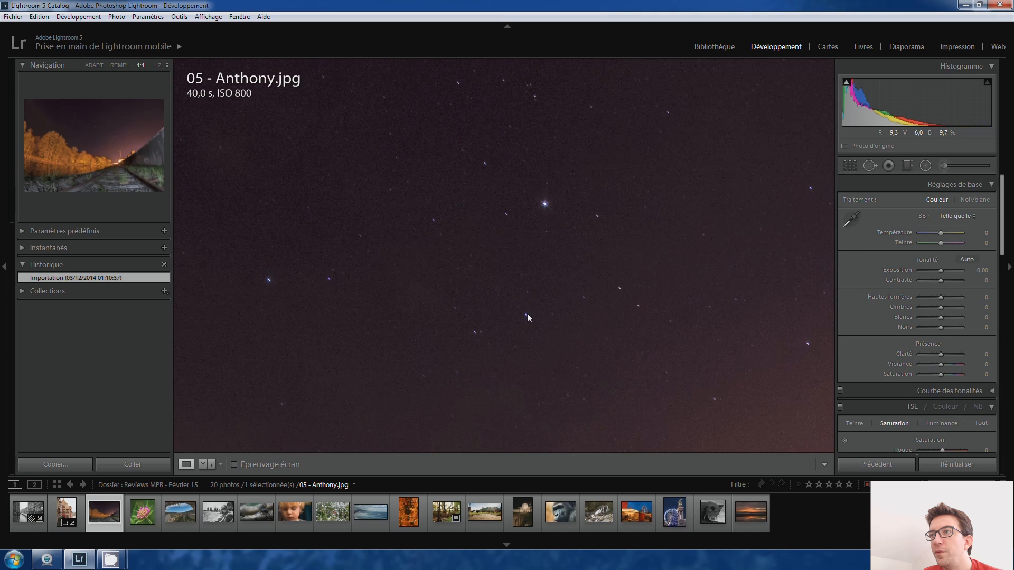
{"action": "left_click", "coordinate": [528, 283]}
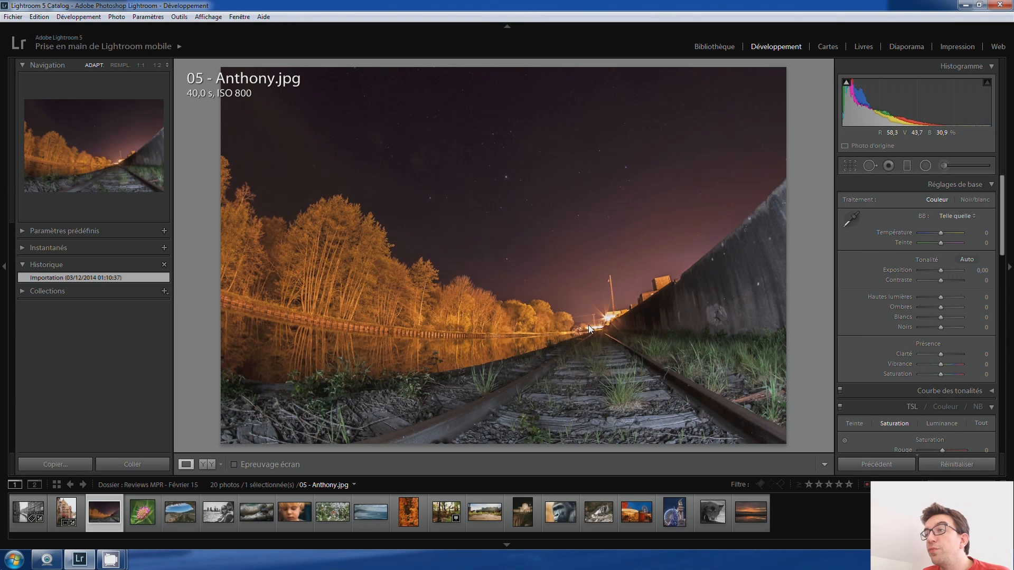
{"action": "left_click", "coordinate": [601, 318]}
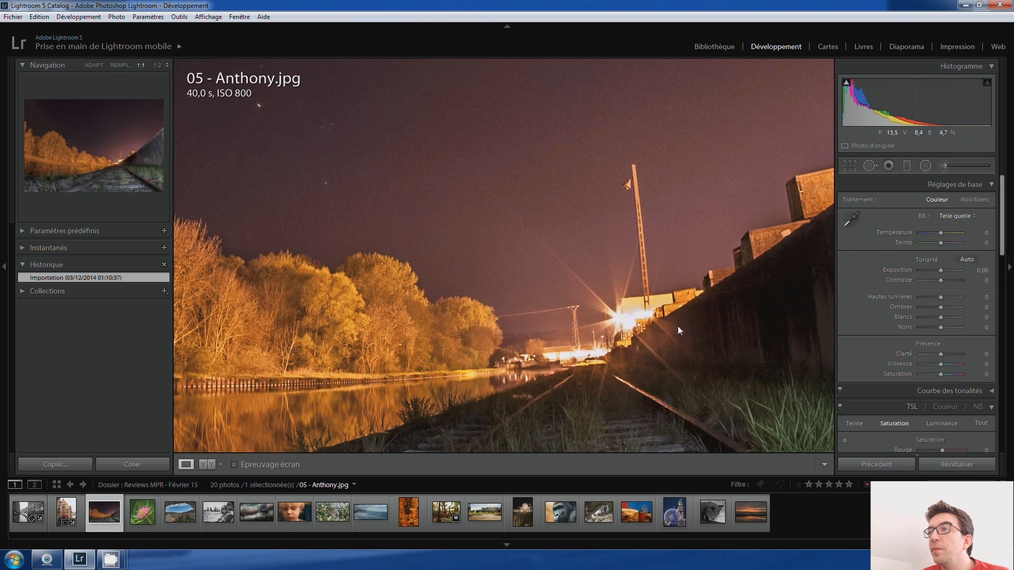
{"action": "left_click", "coordinate": [609, 347]}
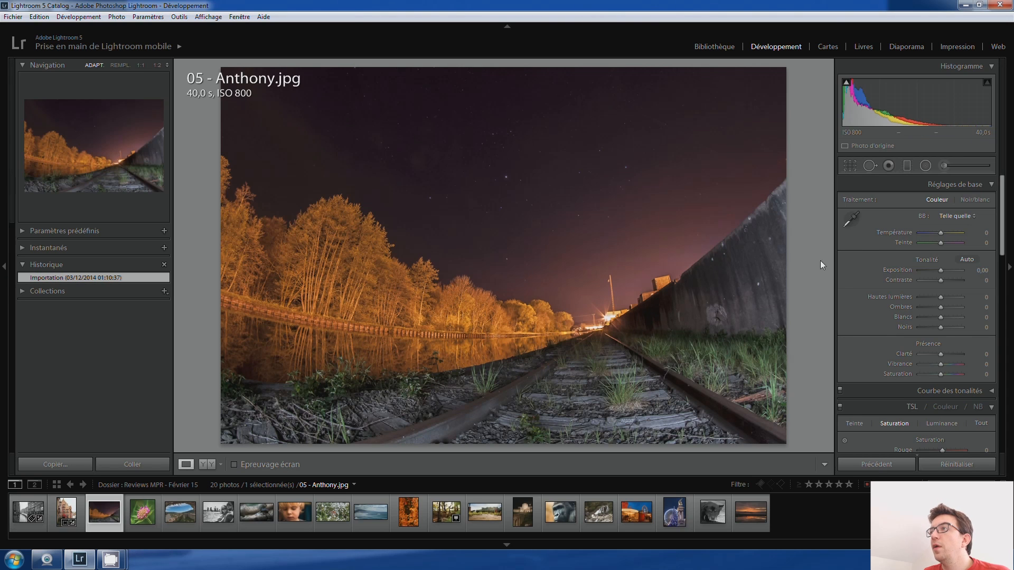
- Cool the night railway photo's white balance to a temperature of -40
{"action": "left_click_drag", "start_coordinate": [939, 233], "coordinate": [930, 233]}
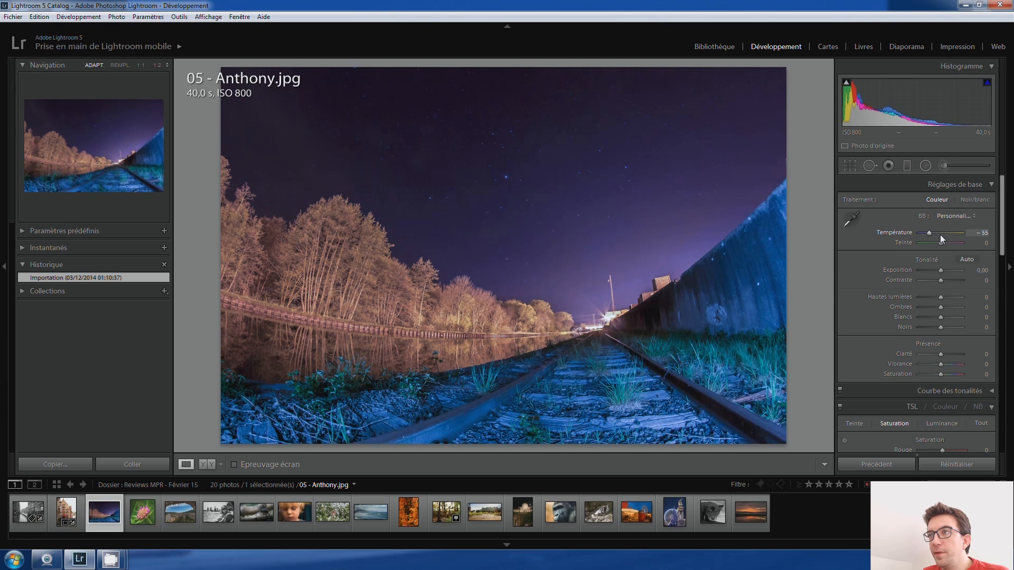
{"action": "key", "text": "Up"}
{"action": "key", "text": "Up"}
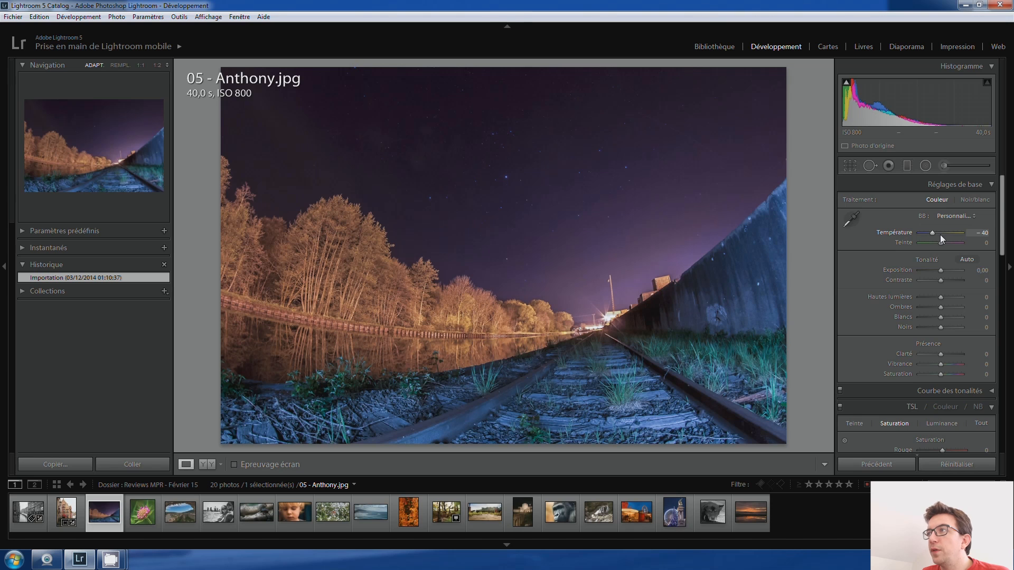
- Try a graduated filter with saturation 31 diagonally across the railway tracks, and delete it
{"action": "left_click", "coordinate": [907, 166]}
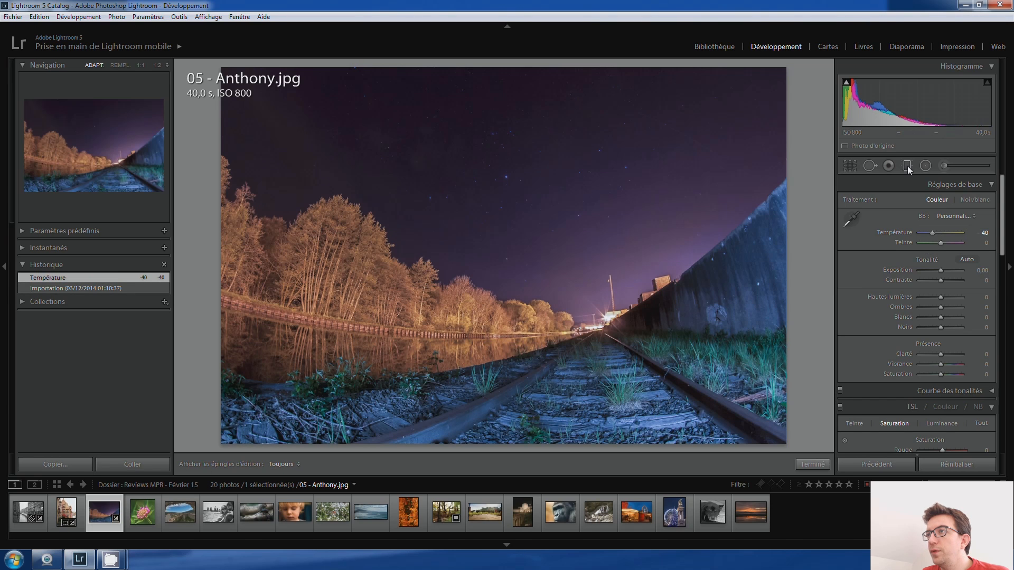
{"action": "mouse_move", "coordinate": [673, 407]}
{"action": "left_mouse_down"}
{"action": "mouse_move", "coordinate": [615, 350]}
{"action": "mouse_move", "coordinate": [626, 291]}
{"action": "mouse_move", "coordinate": [609, 284]}
{"action": "mouse_move", "coordinate": [637, 312]}
{"action": "mouse_move", "coordinate": [646, 338]}
{"action": "mouse_move", "coordinate": [643, 357]}
{"action": "mouse_move", "coordinate": [590, 308]}
{"action": "mouse_move", "coordinate": [626, 367]}
{"action": "left_mouse_up"}
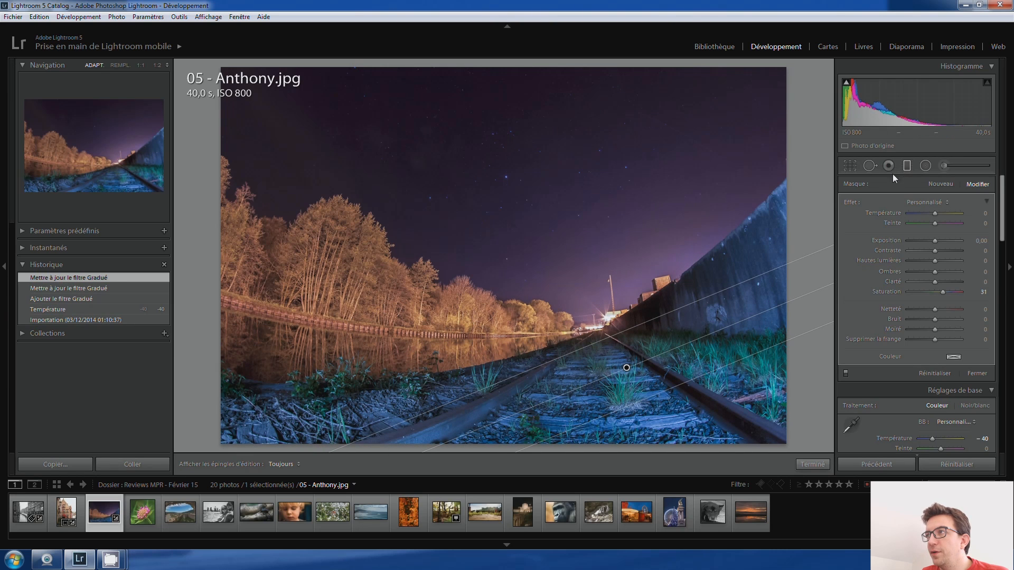
{"action": "key", "text": "Delete"}
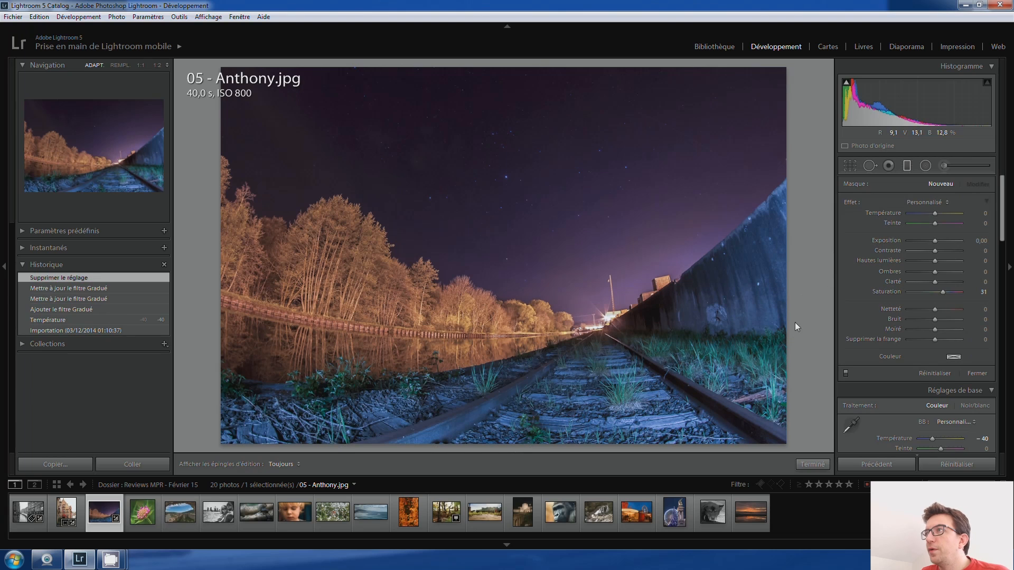
- Paint a brush adjustment with temperature 49 and saturation 0 over the tracks, gravel and grass in the foreground
{"action": "left_click", "coordinate": [946, 166]}
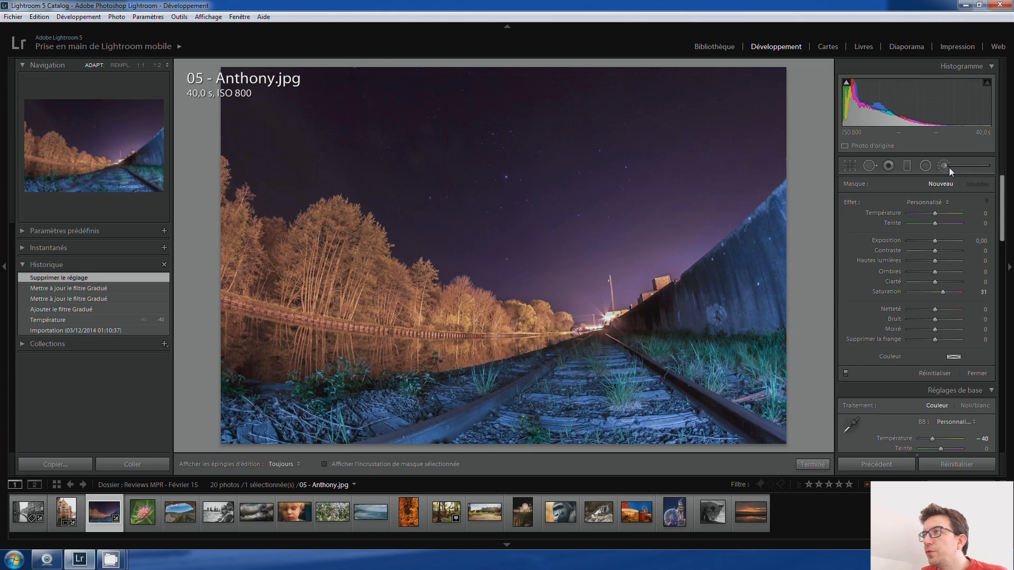
{"action": "double_click", "coordinate": [942, 292]}
{"action": "left_click_drag", "start_coordinate": [935, 212], "coordinate": [948, 216]}
{"action": "scroll", "coordinate": [693, 374], "scroll_direction": "up", "scroll_amount": 6}
{"action": "left_click_drag", "start_coordinate": [654, 434], "coordinate": [666, 429]}
{"action": "left_click", "coordinate": [662, 427]}
{"action": "left_click", "coordinate": [772, 414]}
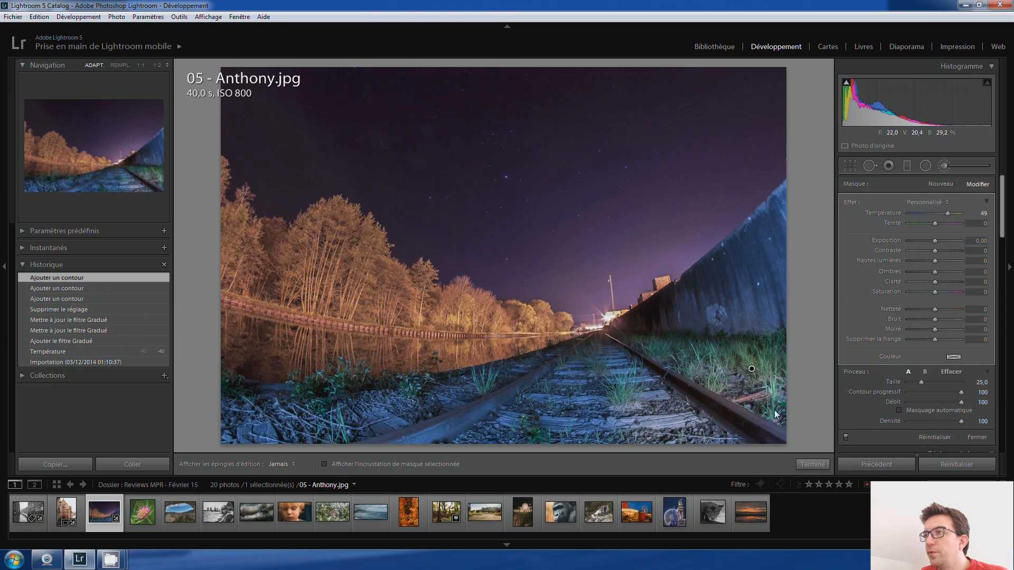
{"action": "left_click", "coordinate": [660, 422]}
{"action": "left_click", "coordinate": [580, 428]}
{"action": "left_click", "coordinate": [501, 435]}
{"action": "key", "text": "h"}
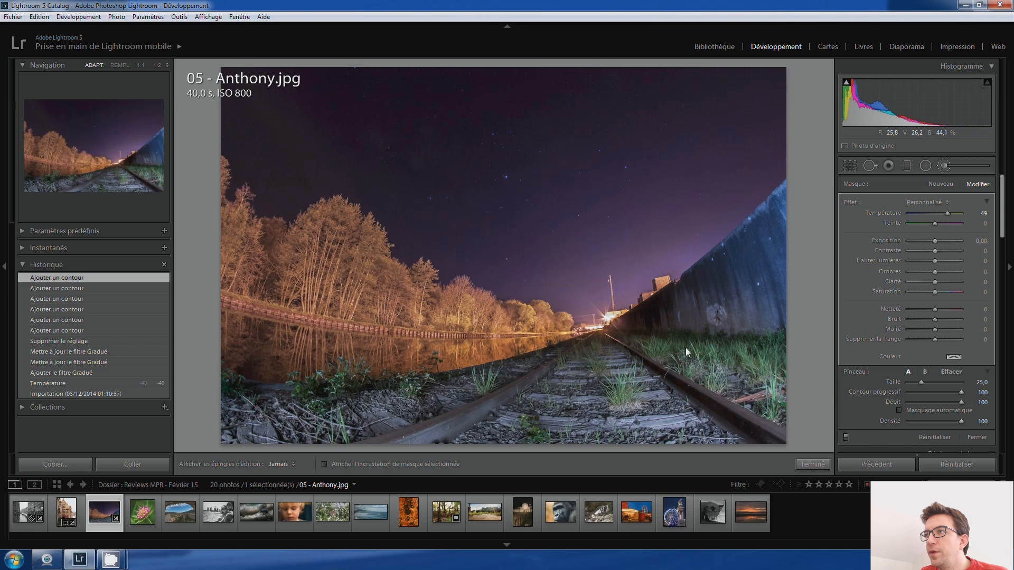
- Extend the brush adjustment over the concrete wall and nearby grass, and set its temperature to 92 and tint to 21
{"action": "left_click_drag", "start_coordinate": [685, 347], "coordinate": [784, 260]}
{"action": "left_click", "coordinate": [804, 208]}
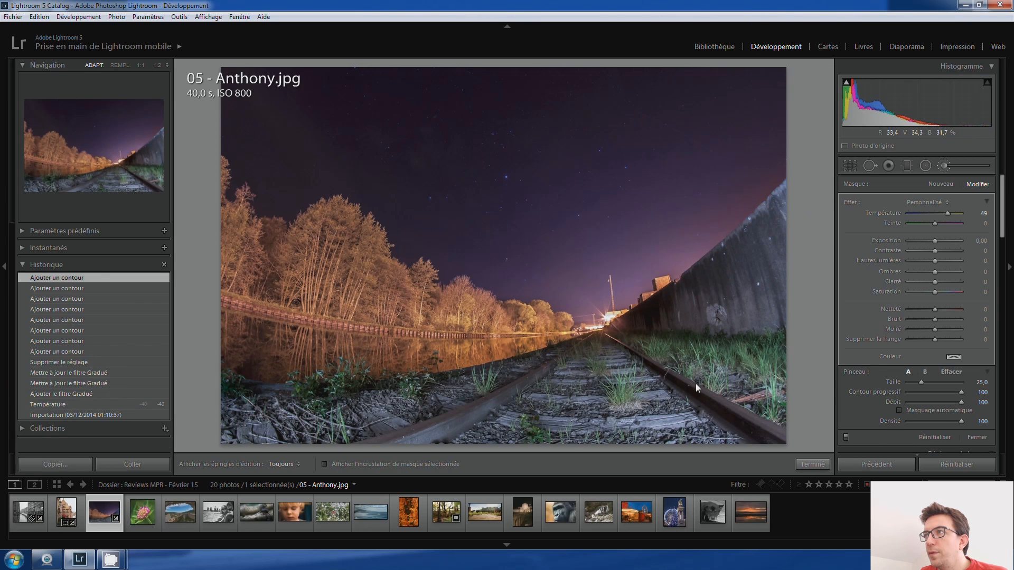
{"action": "left_click", "coordinate": [696, 383]}
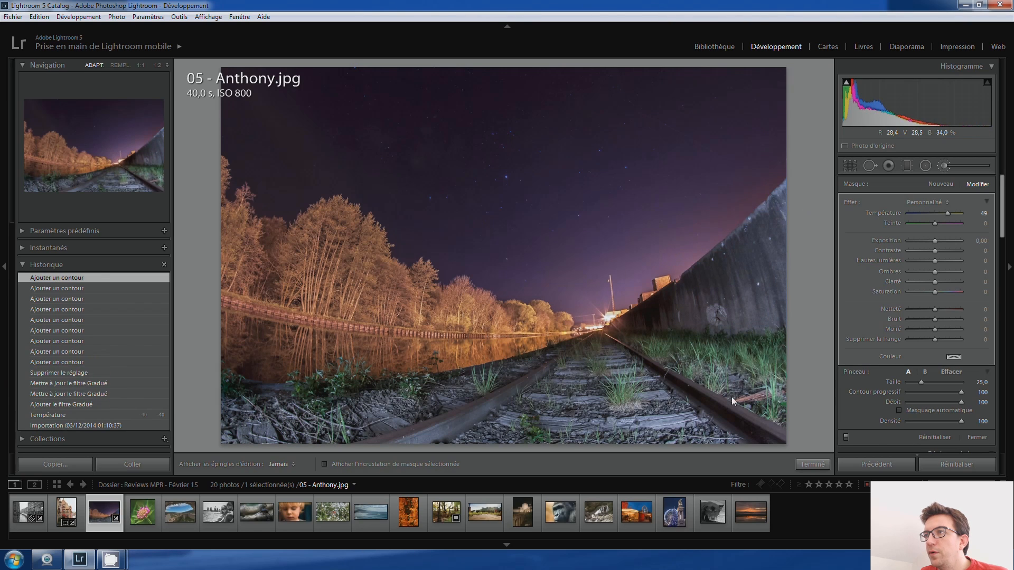
{"action": "left_click", "coordinate": [775, 341]}
{"action": "left_click", "coordinate": [801, 230]}
{"action": "left_click", "coordinate": [727, 368]}
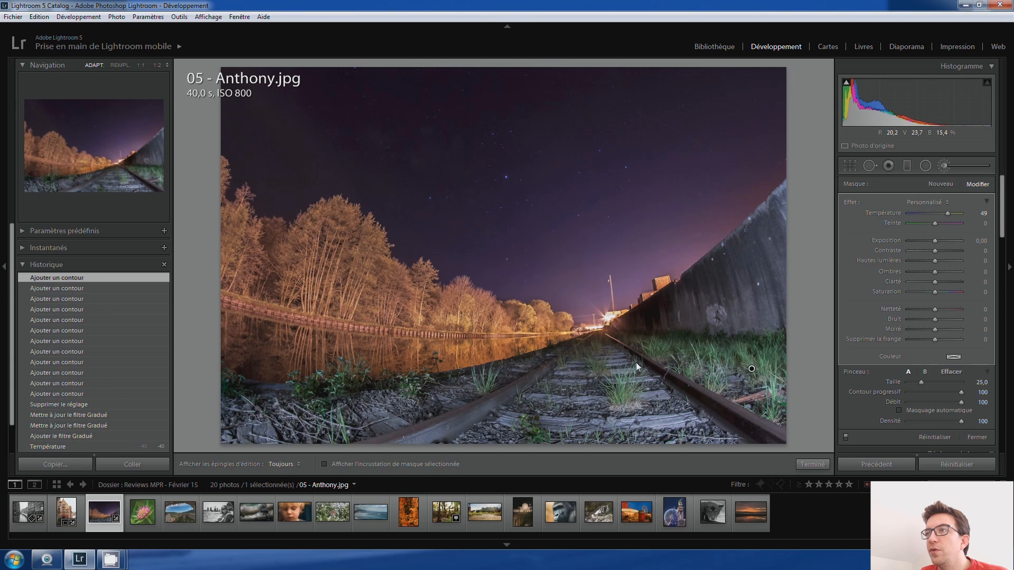
{"action": "left_click_drag", "start_coordinate": [946, 218], "coordinate": [940, 224]}
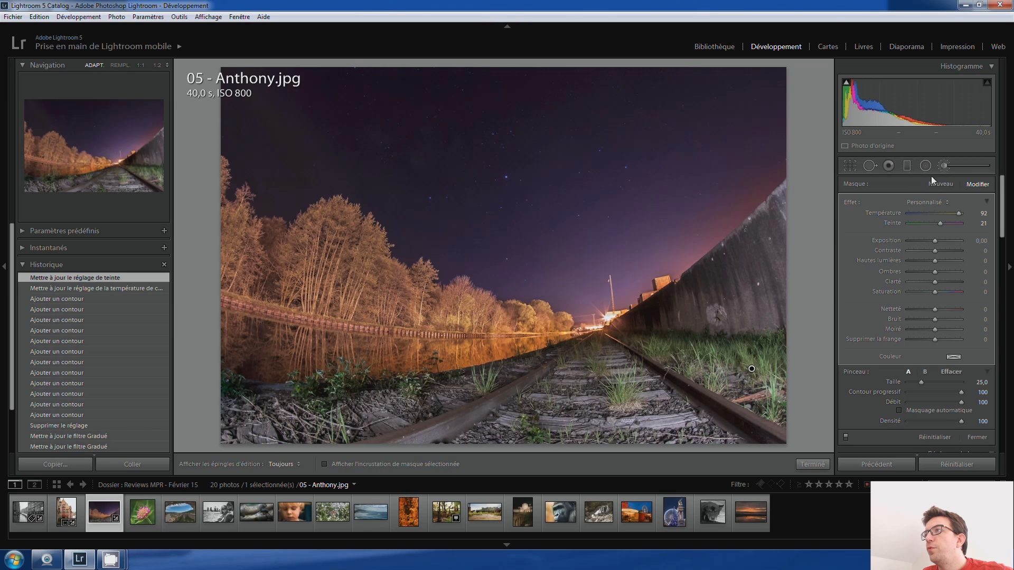
- Try cooling the night sky by painting a new brush adjustment with temperature -25 over it
{"action": "left_click", "coordinate": [945, 170]}
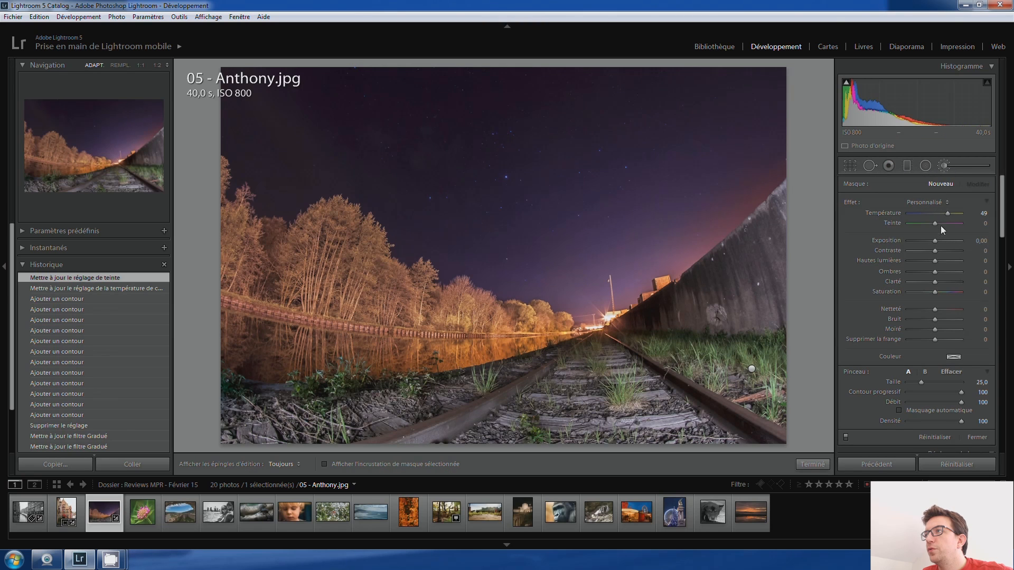
{"action": "left_click_drag", "start_coordinate": [927, 216], "coordinate": [925, 217]}
{"action": "key", "text": "h"}
{"action": "mouse_move", "coordinate": [574, 267]}
{"action": "left_mouse_down"}
{"action": "mouse_move", "coordinate": [701, 180]}
{"action": "mouse_move", "coordinate": [712, 188]}
{"action": "left_mouse_up"}
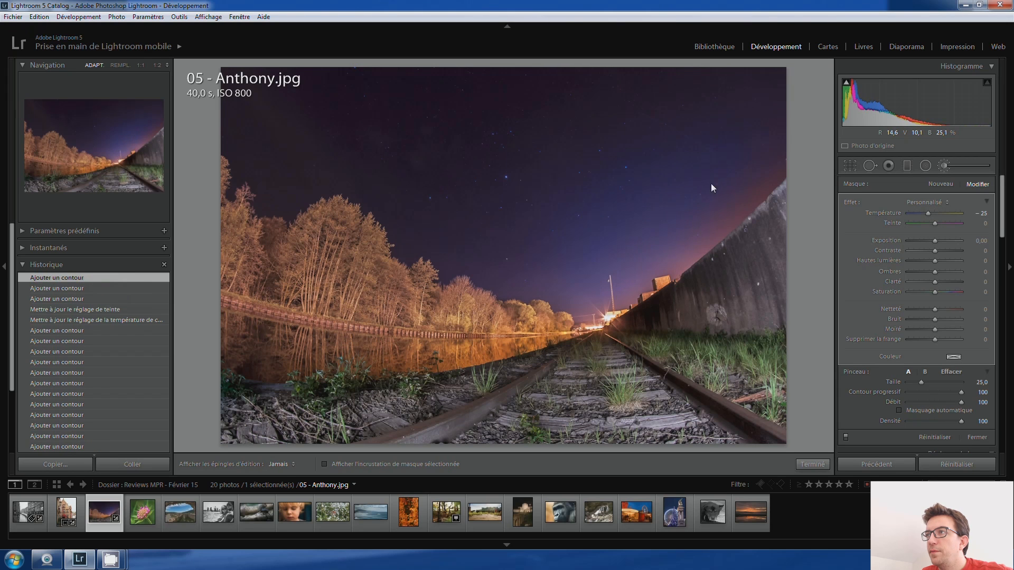
{"action": "left_click_drag", "start_coordinate": [657, 238], "coordinate": [617, 187]}
{"action": "left_click_drag", "start_coordinate": [426, 203], "coordinate": [390, 149]}
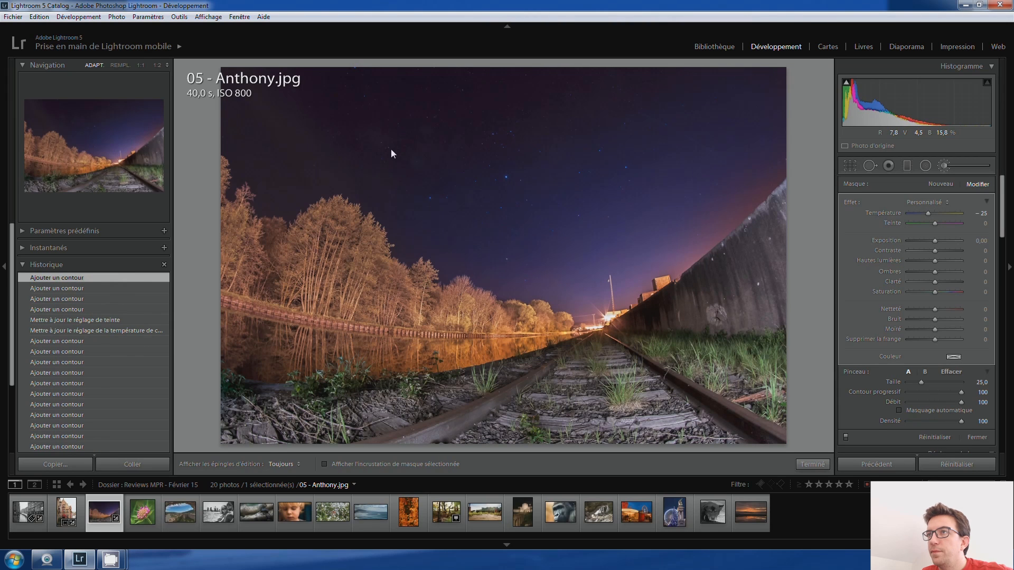
{"action": "left_click_drag", "start_coordinate": [612, 100], "coordinate": [586, 247]}
{"action": "left_click", "coordinate": [592, 278]}
{"action": "left_click", "coordinate": [625, 226]}
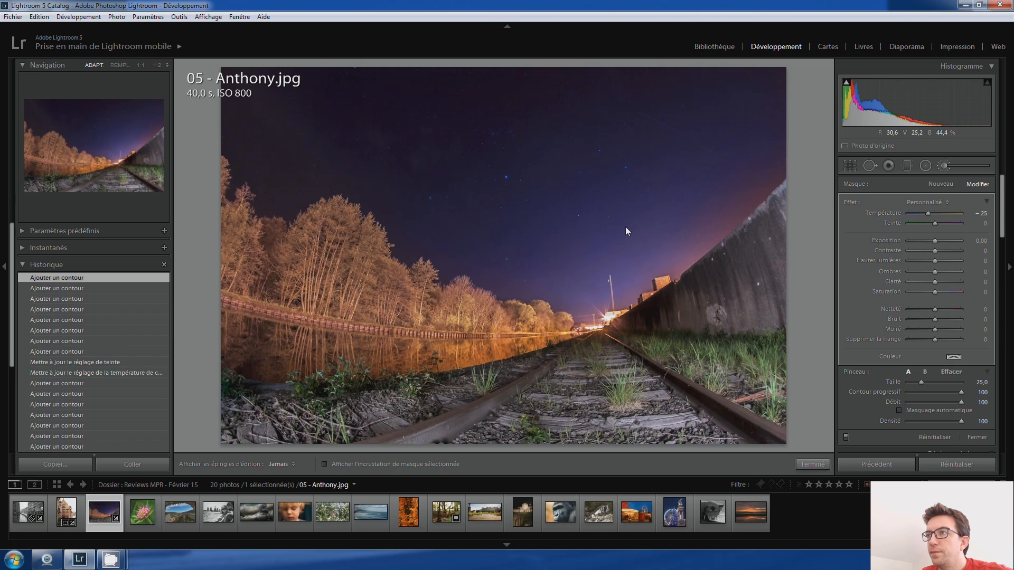
{"action": "left_click", "coordinate": [703, 195]}
{"action": "left_click", "coordinate": [724, 182]}
{"action": "left_click", "coordinate": [682, 105]}
{"action": "key", "text": "h"}
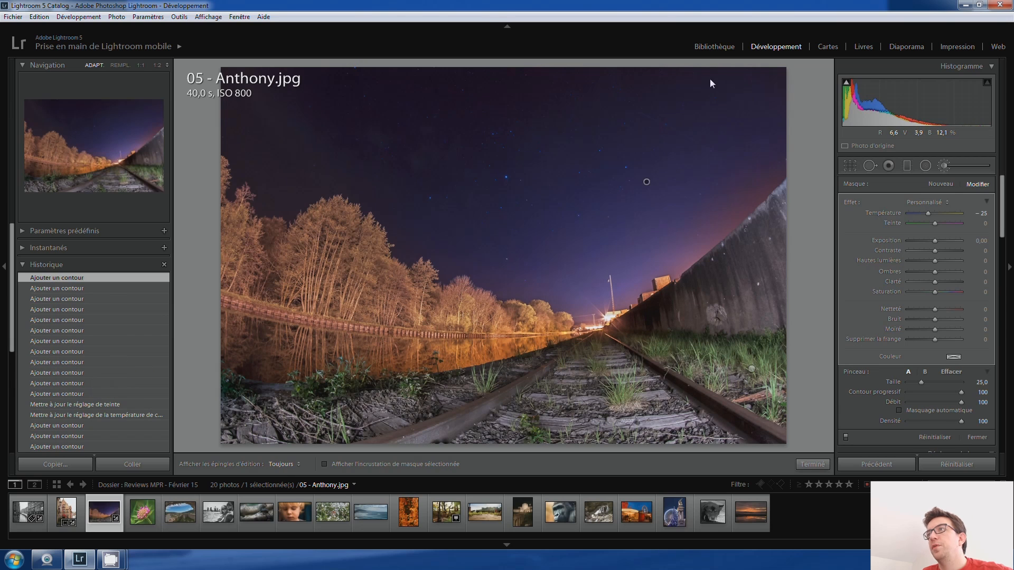
- Step back through the last two sky strokes in the history and delete the sky brush adjustment
{"action": "left_click", "coordinate": [69, 290]}
{"action": "left_click", "coordinate": [69, 299]}
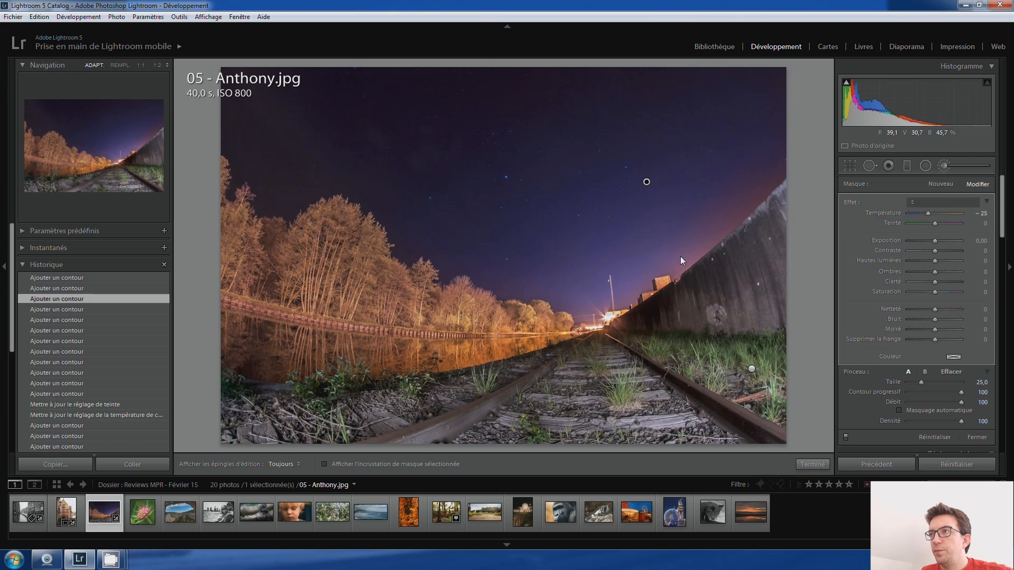
{"action": "key", "text": "Delete"}
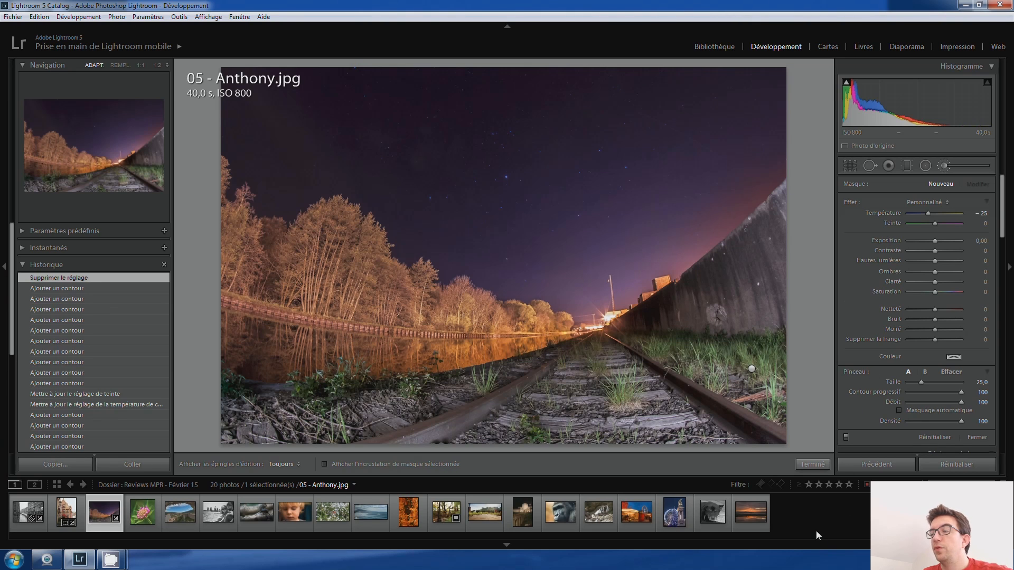
- Open the Knautia arvensis flower photo, leave the adjustment brush, and examine the leaves, petals and flower centre at 1:1
{"action": "left_click", "coordinate": [140, 520]}
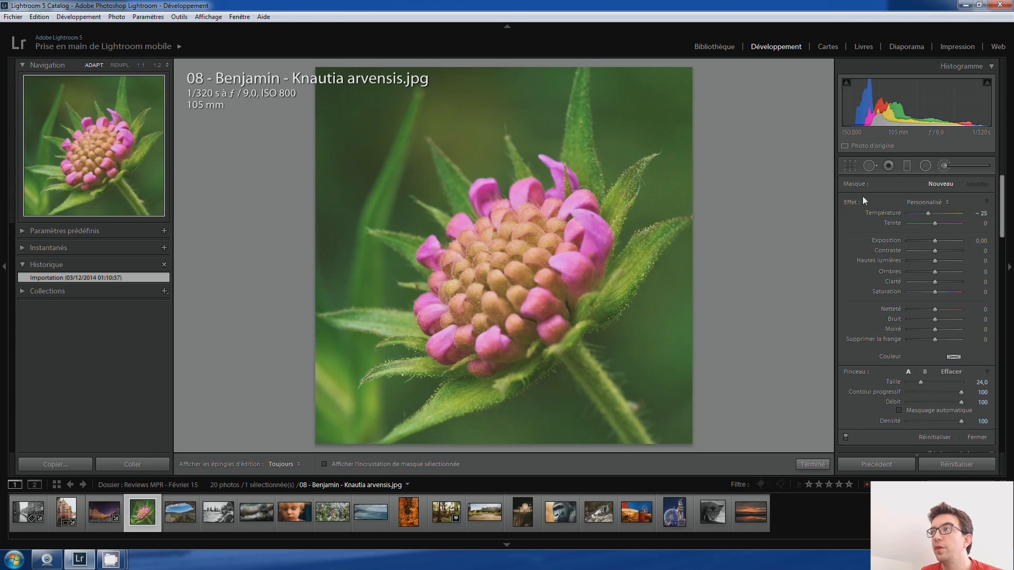
{"action": "left_click", "coordinate": [945, 165]}
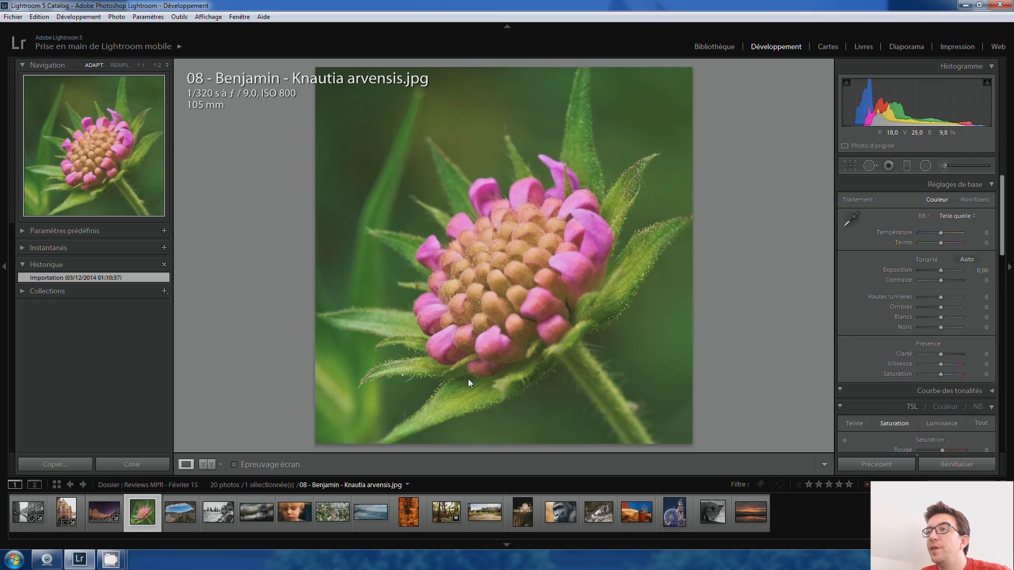
{"action": "left_click", "coordinate": [429, 391]}
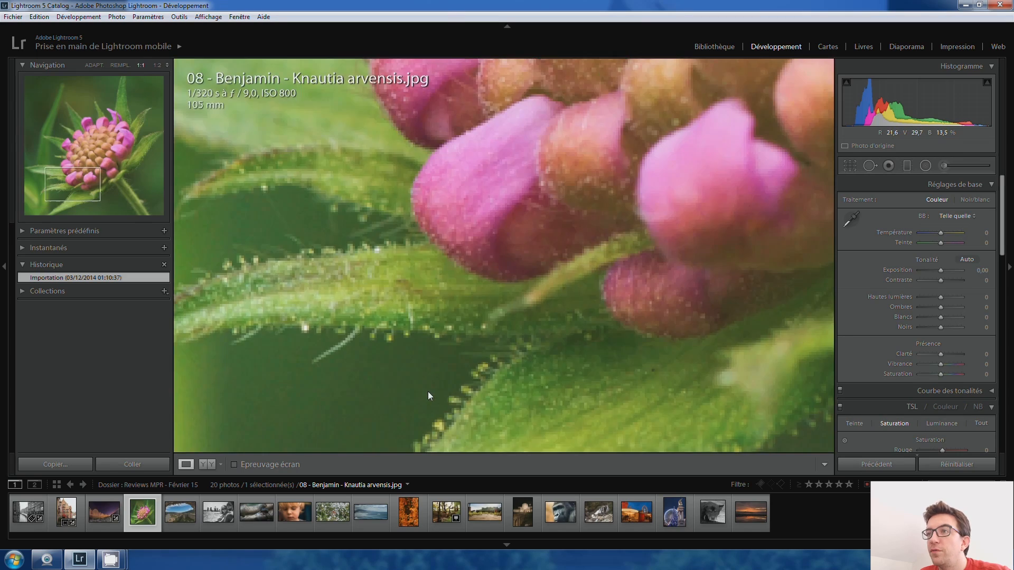
{"action": "left_click_drag", "start_coordinate": [482, 397], "coordinate": [507, 340]}
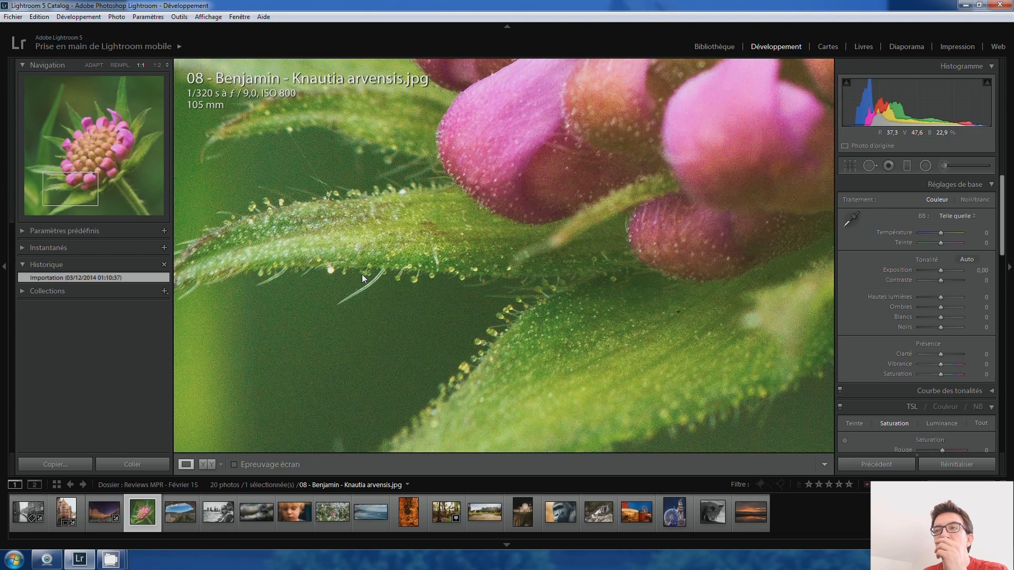
{"action": "left_click_drag", "start_coordinate": [457, 259], "coordinate": [348, 400]}
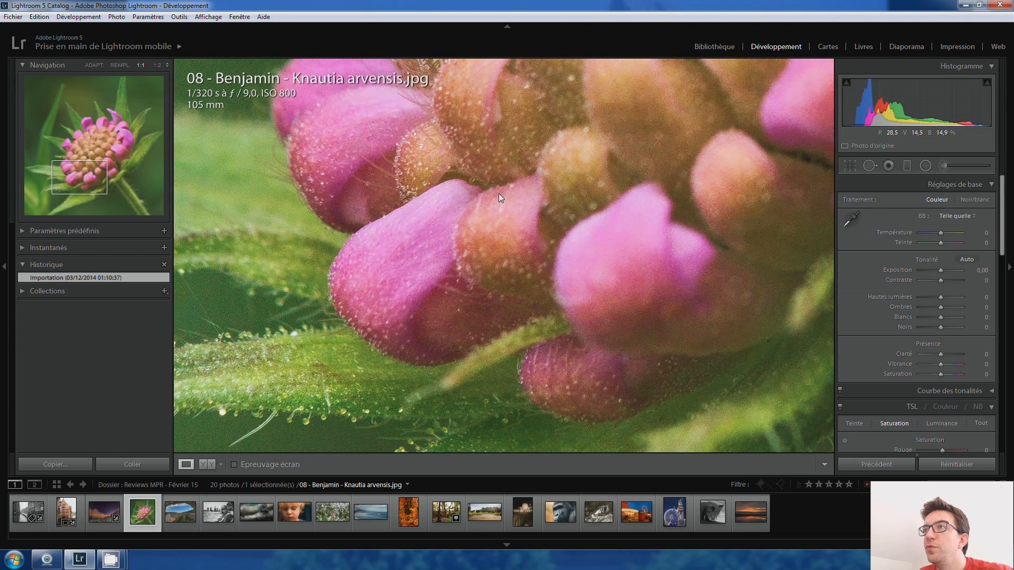
{"action": "left_click_drag", "start_coordinate": [498, 193], "coordinate": [424, 334]}
{"action": "left_click_drag", "start_coordinate": [439, 210], "coordinate": [494, 290]}
{"action": "left_click", "coordinate": [485, 290]}
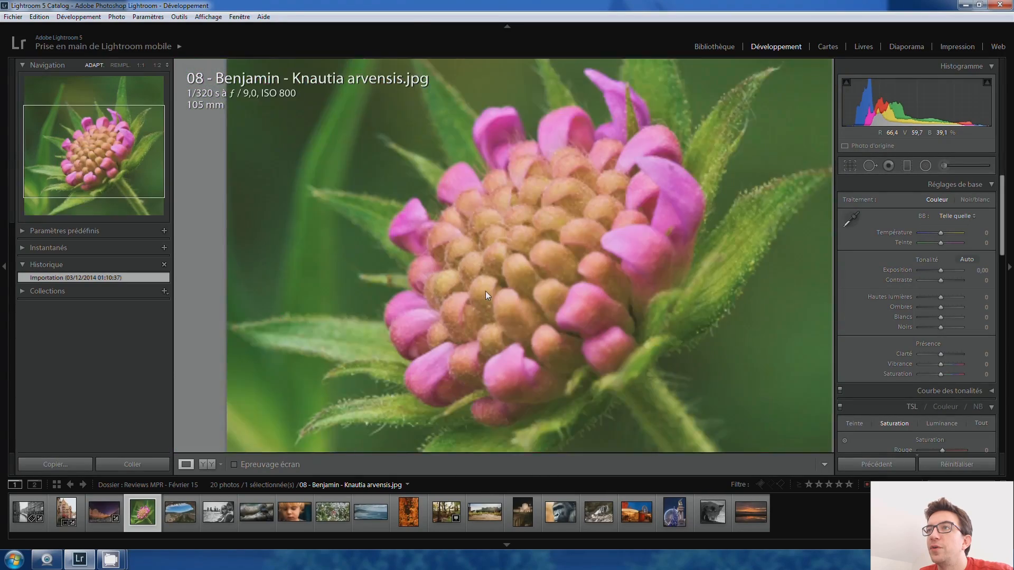
{"action": "left_click", "coordinate": [497, 239]}
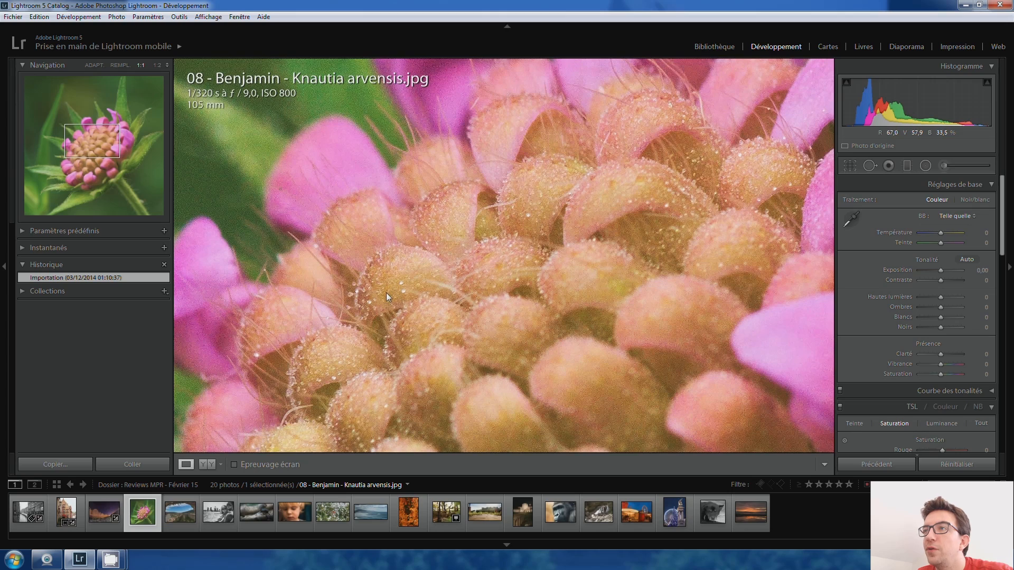
{"action": "left_click_drag", "start_coordinate": [418, 300], "coordinate": [507, 294]}
{"action": "left_click", "coordinate": [508, 294]}
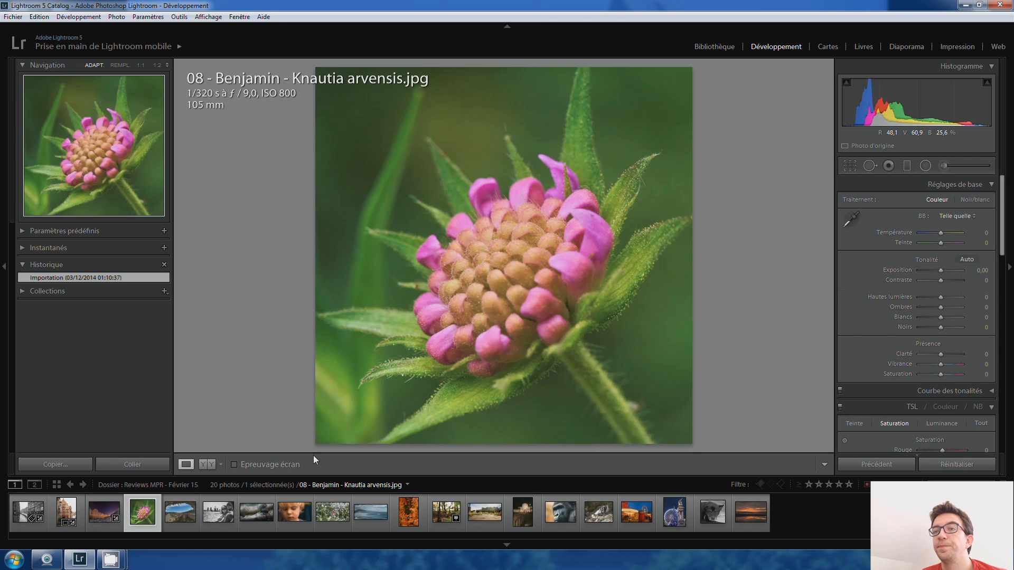
- Open the Provence landscape photo framed by the rock arch and raise its exposure to +0.40
{"action": "left_click", "coordinate": [178, 511]}
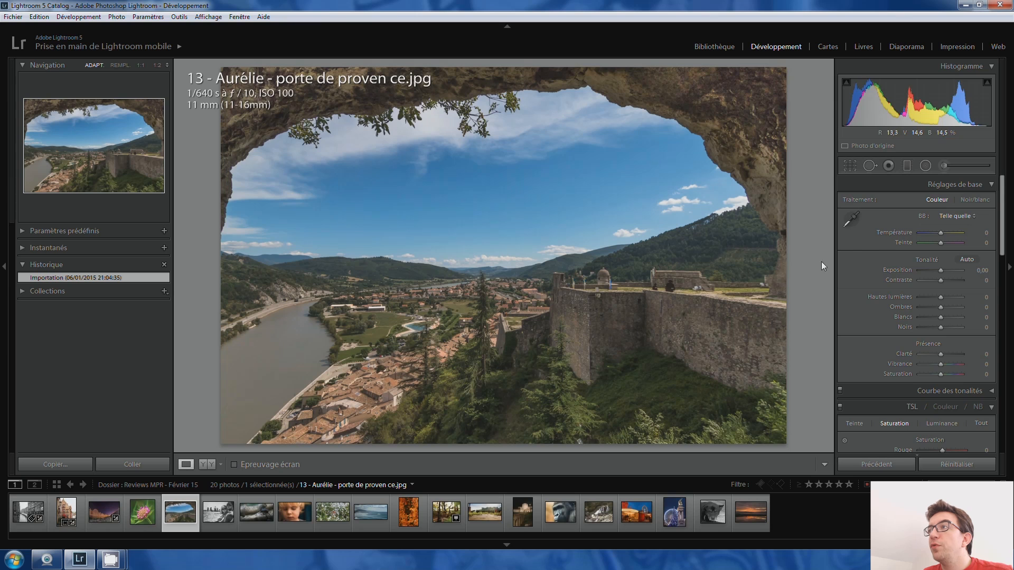
{"action": "left_click", "coordinate": [942, 269]}
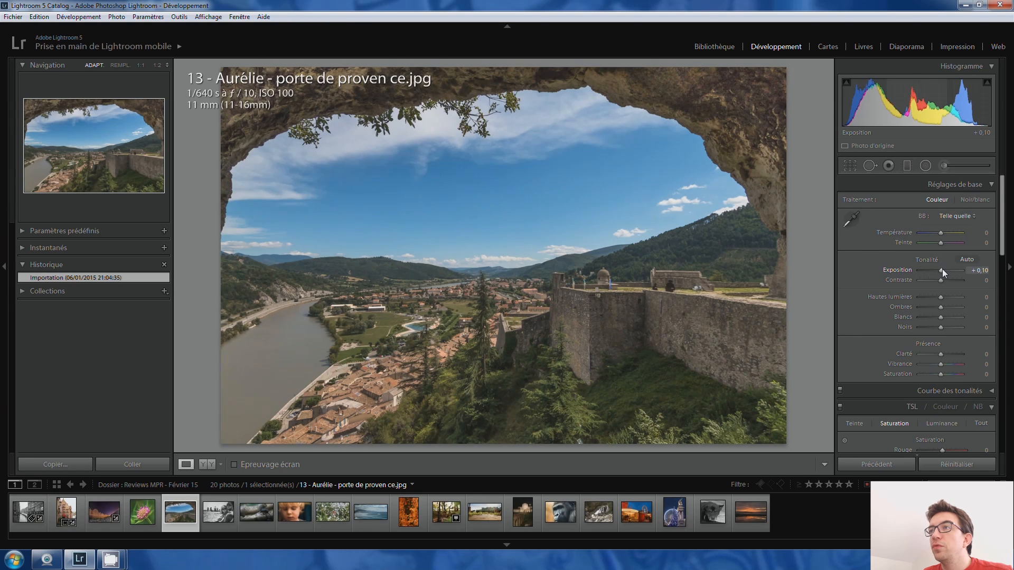
{"action": "key", "text": "Down"}
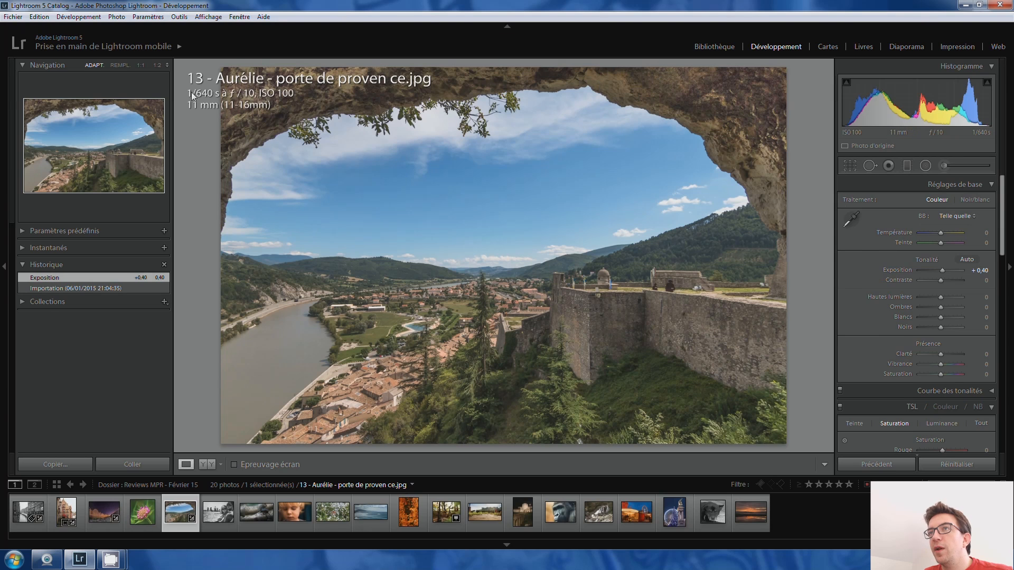
- Darken the edges of the Provence landscape with a post-crop vignette amount of -15
{"action": "scroll", "coordinate": [926, 325], "scroll_direction": "down", "scroll_amount": 10}
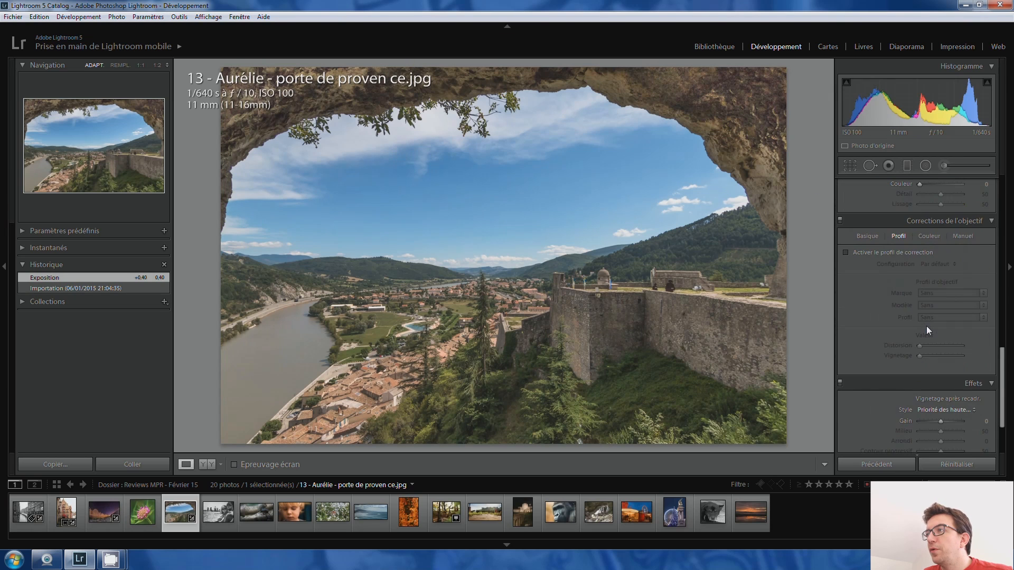
{"action": "scroll", "coordinate": [928, 326], "scroll_direction": "down", "scroll_amount": 2}
{"action": "left_click_drag", "start_coordinate": [941, 356], "coordinate": [936, 356]}
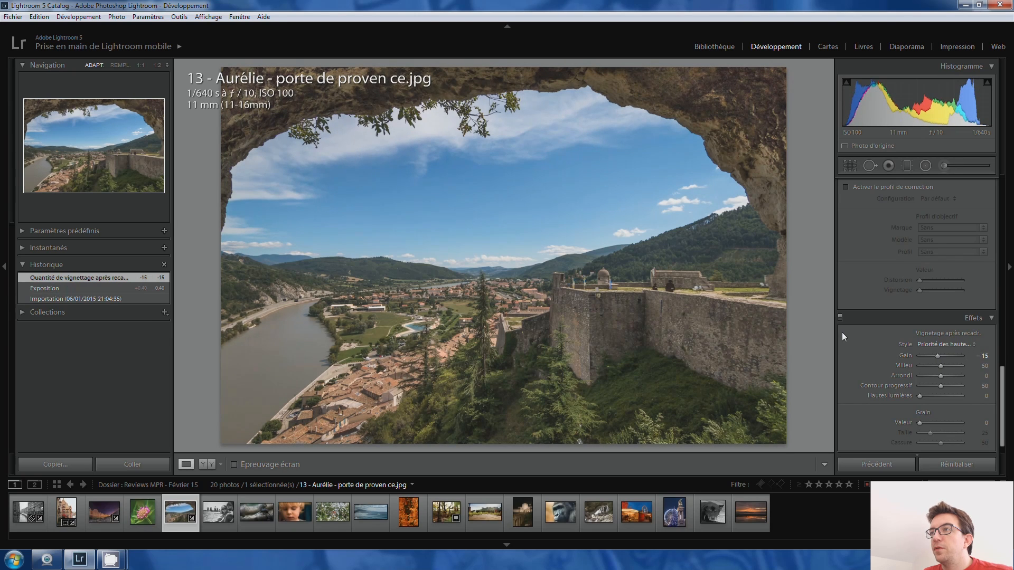
{"action": "scroll", "coordinate": [842, 332], "scroll_direction": "up", "scroll_amount": 12}
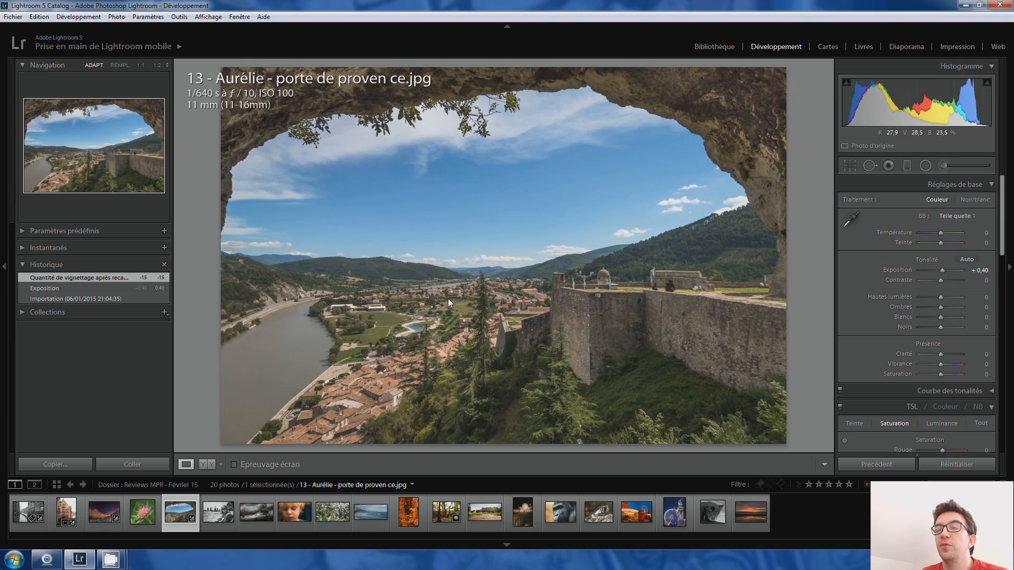
- Open the black-and-white beach portrait and examine the girl's sunglasses and face at 1:1
{"action": "left_click", "coordinate": [209, 506]}
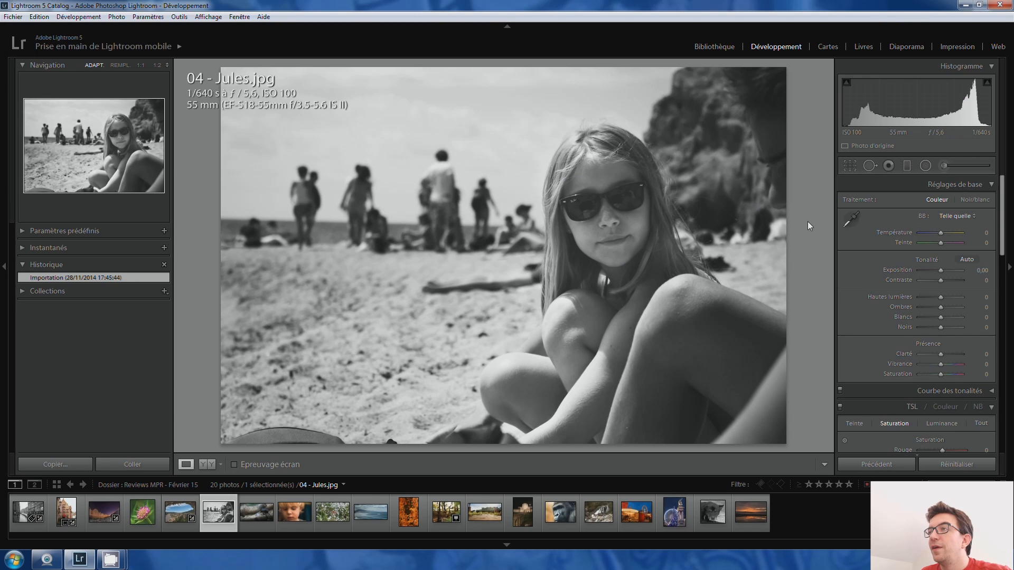
{"action": "left_click", "coordinate": [612, 197]}
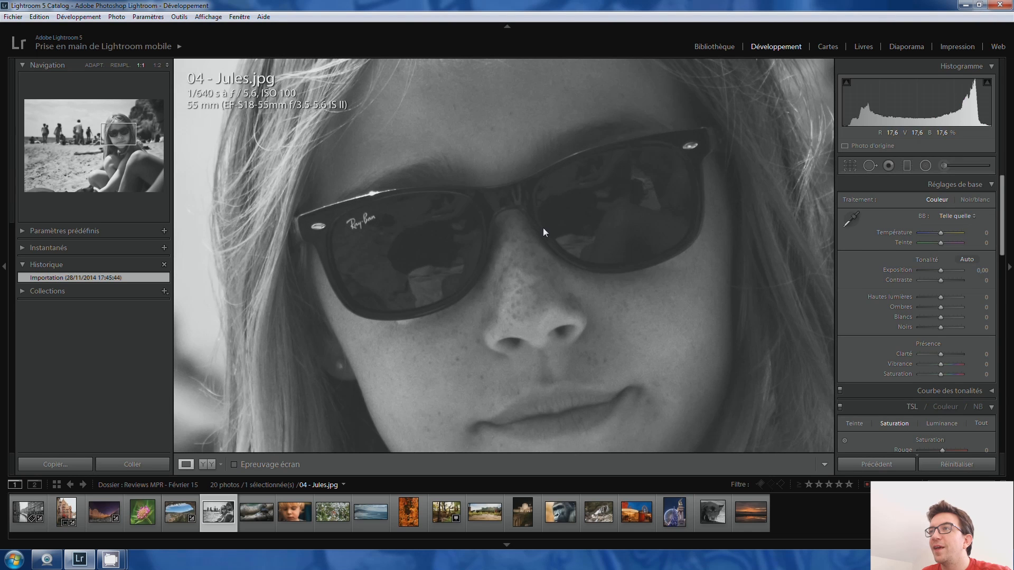
{"action": "left_click", "coordinate": [577, 193]}
{"action": "left_click", "coordinate": [576, 200]}
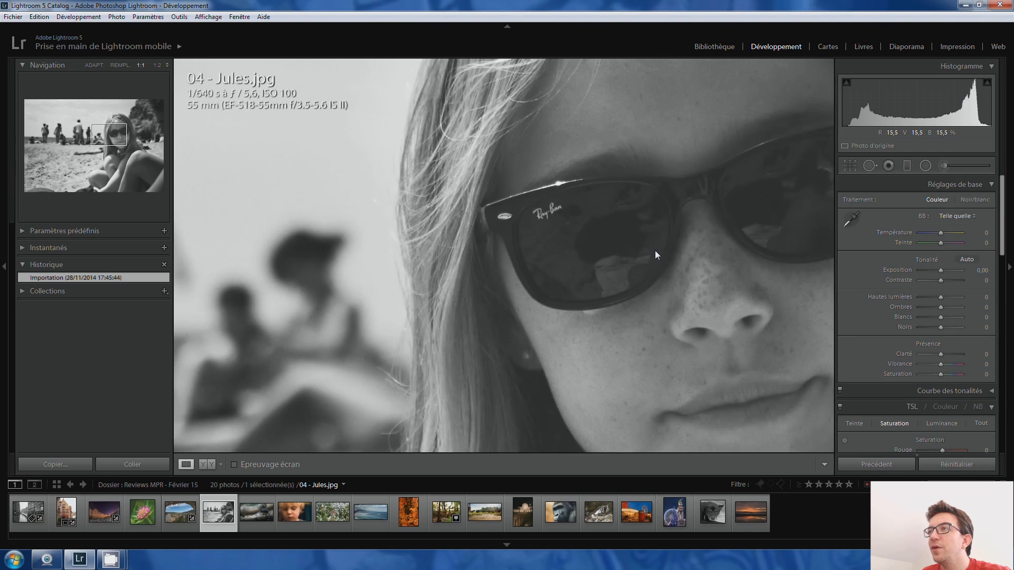
{"action": "left_click", "coordinate": [654, 250]}
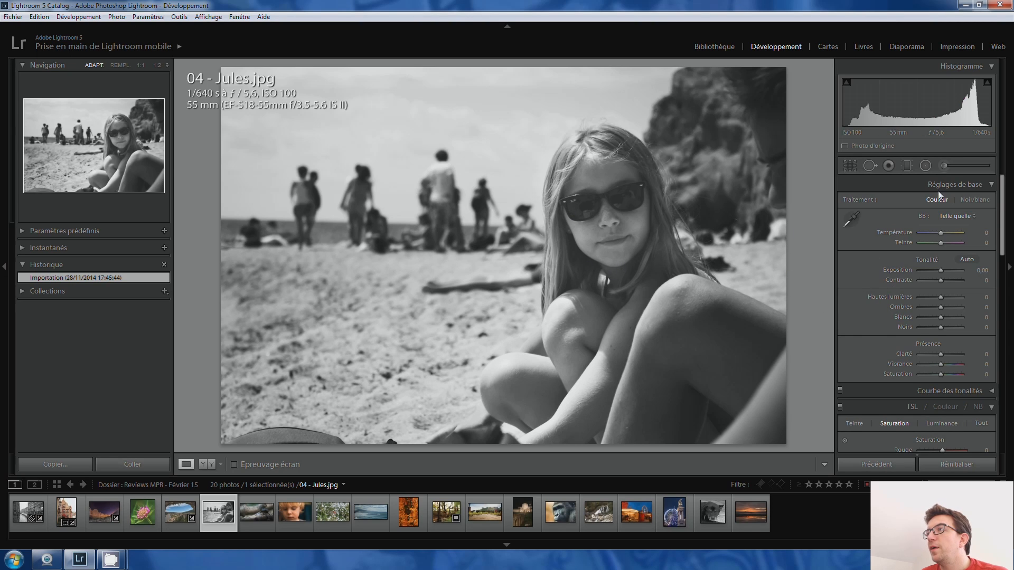
- Try lifting the shadows of the beach portrait to +55, and reset them to 0
{"action": "key", "text": "Up"}
{"action": "key", "text": "Up"}
{"action": "key", "text": "Up"}
{"action": "key", "text": "Up"}
{"action": "key", "text": "Up"}
{"action": "key", "text": "Up"}
{"action": "key", "text": "Up"}
{"action": "key", "text": "Up"}
{"action": "key", "text": "Up"}
{"action": "key", "text": "Up"}
{"action": "key", "text": "Up"}
{"action": "key", "text": "Up"}
{"action": "key", "text": "Up"}
{"action": "key", "text": "Up"}
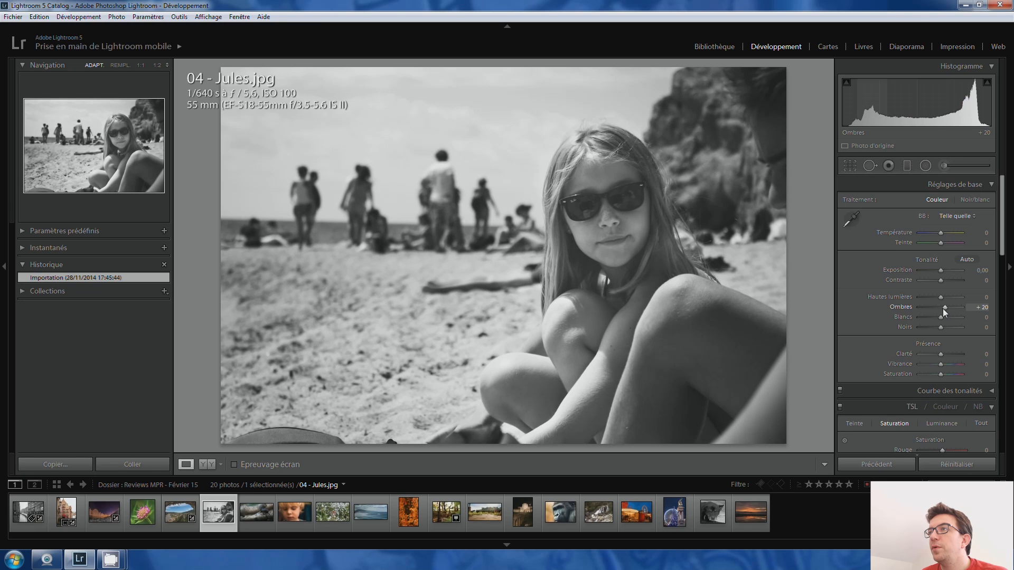
{"action": "key", "text": "Down"}
{"action": "key", "text": "Down"}
{"action": "key", "text": "Down"}
{"action": "key", "text": "Down"}
{"action": "key", "text": "Down"}
{"action": "key", "text": "Down"}
{"action": "key", "text": "Down"}
{"action": "key", "text": "Down"}
{"action": "key", "text": "Down"}
{"action": "key", "text": "Down"}
{"action": "key", "text": "Down"}
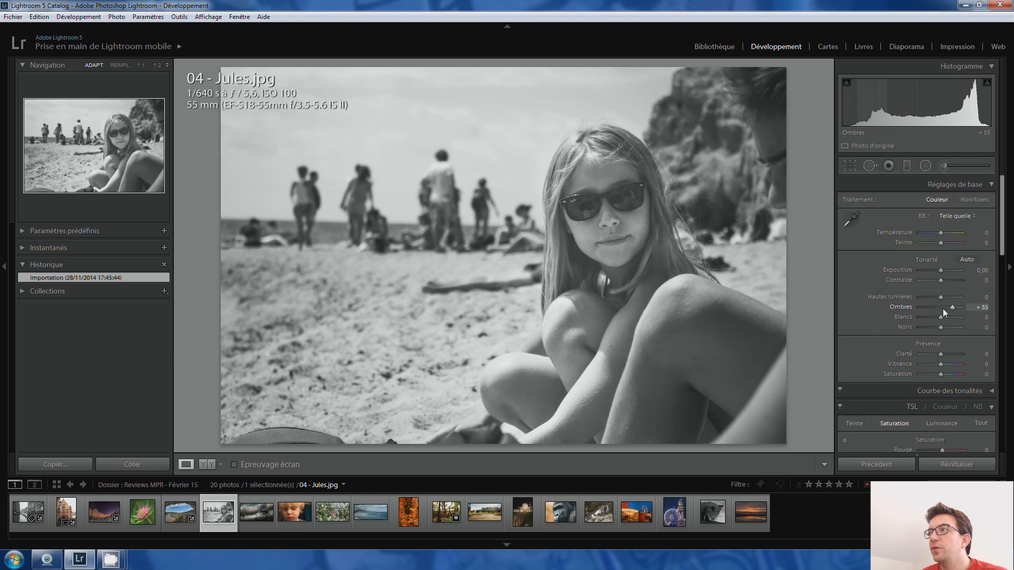
{"action": "double_click", "coordinate": [942, 308]}
{"action": "key", "text": "Down"}
{"action": "key", "text": "Down"}
{"action": "key", "text": "Down"}
{"action": "key", "text": "Down"}
{"action": "key", "text": "Down"}
{"action": "key", "text": "Down"}
{"action": "key", "text": "Down"}
{"action": "key", "text": "Down"}
{"action": "key", "text": "Down"}
{"action": "key", "text": "Down"}
{"action": "key", "text": "Down"}
{"action": "key", "text": "Down"}
{"action": "key", "text": "Down"}
{"action": "double_click", "coordinate": [941, 280]}
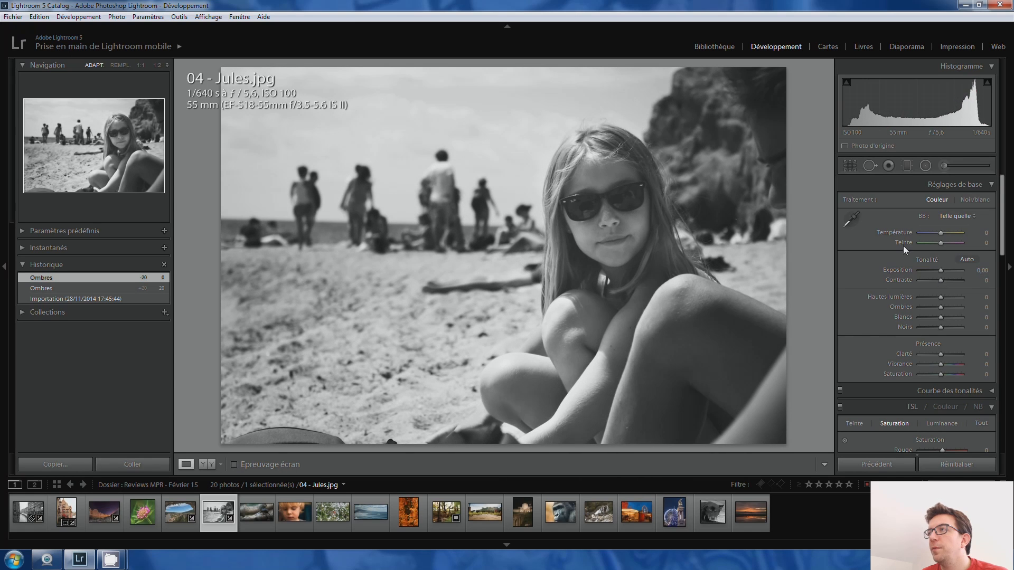
- Place a radial filter on the girl's face and delete the stray second filter near her mouth
{"action": "left_click", "coordinate": [925, 168]}
{"action": "left_click_drag", "start_coordinate": [569, 194], "coordinate": [606, 240]}
{"action": "left_click_drag", "start_coordinate": [607, 239], "coordinate": [620, 248]}
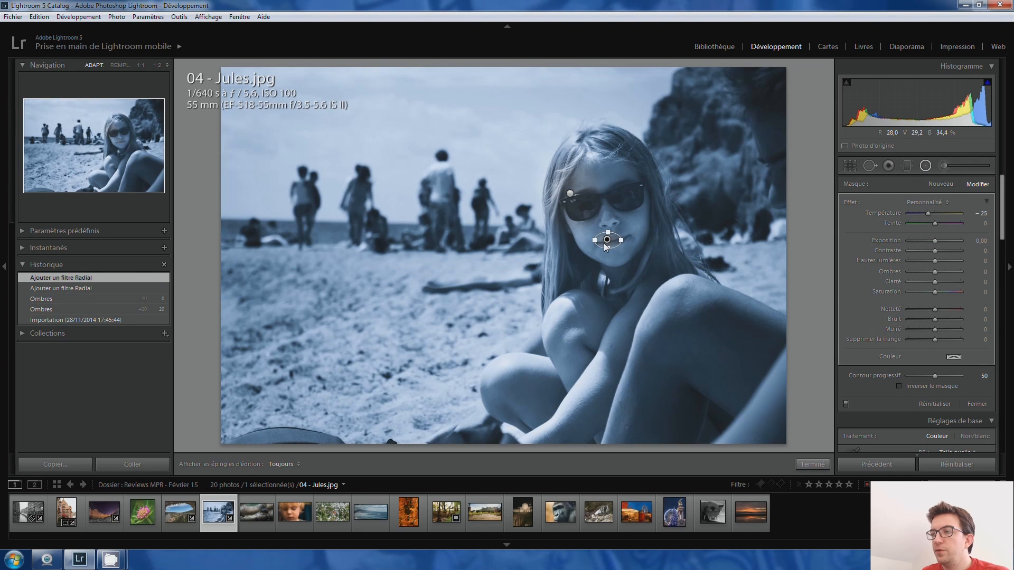
{"action": "key", "text": "Delete"}
- Select the remaining radial filter, enlarge it into an upright ellipse and centre it on the girl's face
{"action": "left_click", "coordinate": [573, 195]}
{"action": "left_click_drag", "start_coordinate": [598, 205], "coordinate": [627, 218]}
{"action": "left_click_drag", "start_coordinate": [603, 252], "coordinate": [607, 266]}
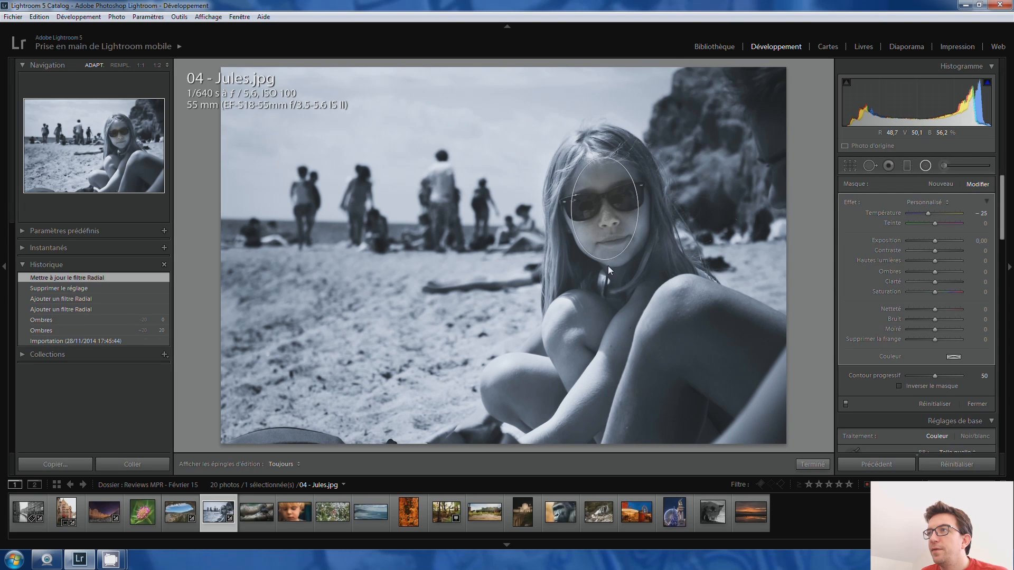
{"action": "left_click_drag", "start_coordinate": [644, 210], "coordinate": [605, 213]}
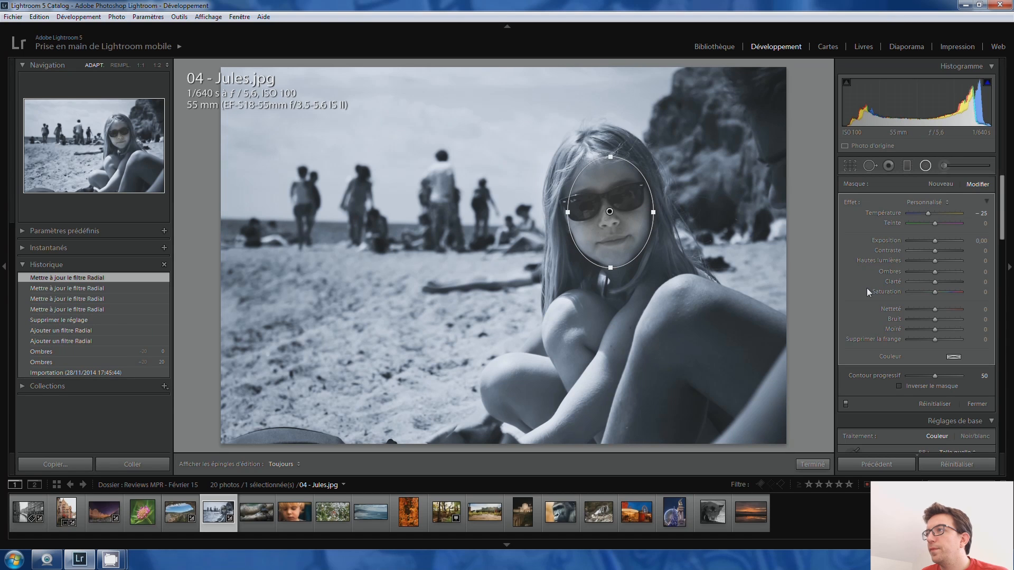
- Reset the radial filter's temperature to 0, invert its mask and set its exposure to 0.40
{"action": "double_click", "coordinate": [927, 214]}
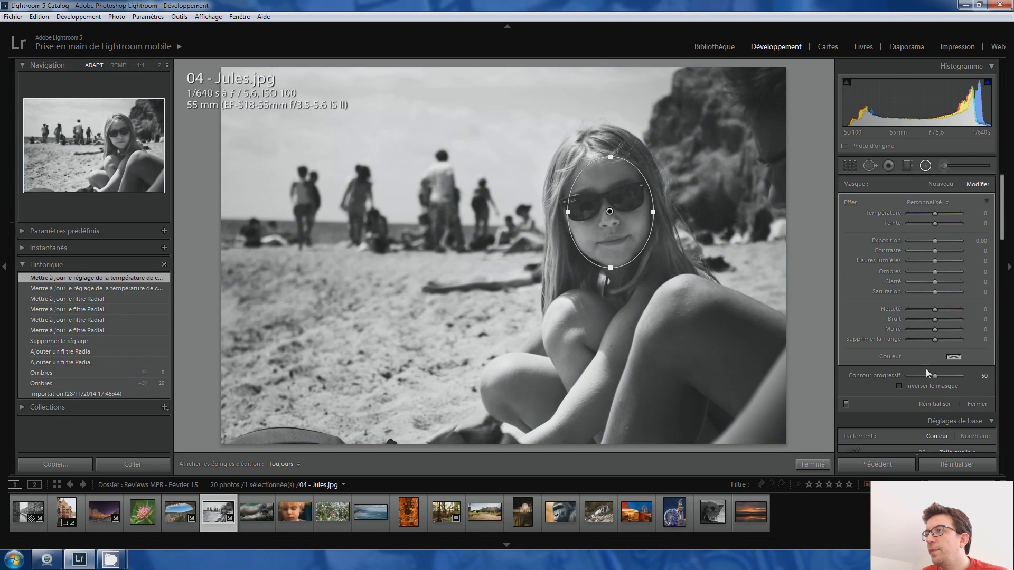
{"action": "left_click", "coordinate": [907, 386]}
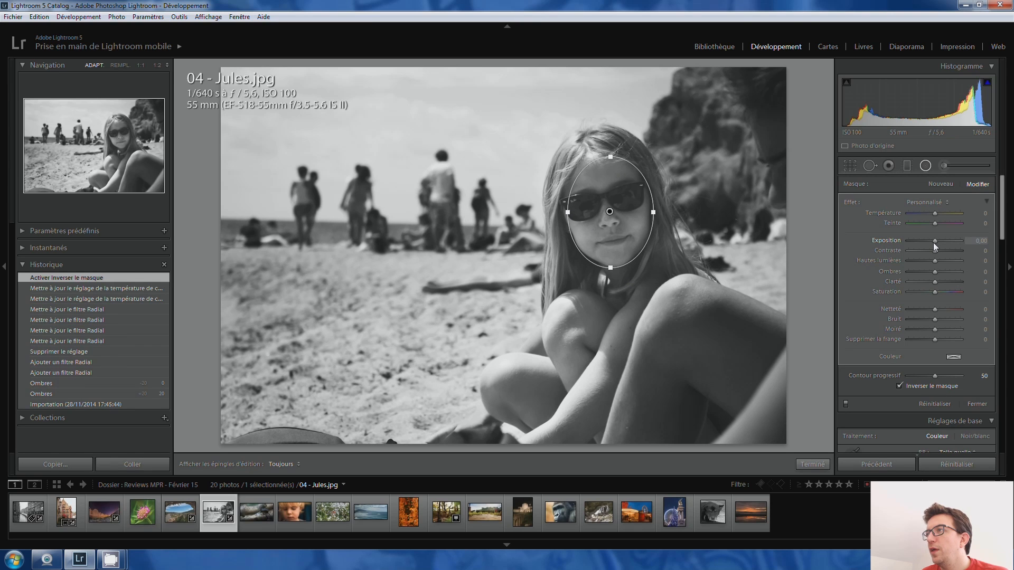
{"action": "key", "text": "Up"}
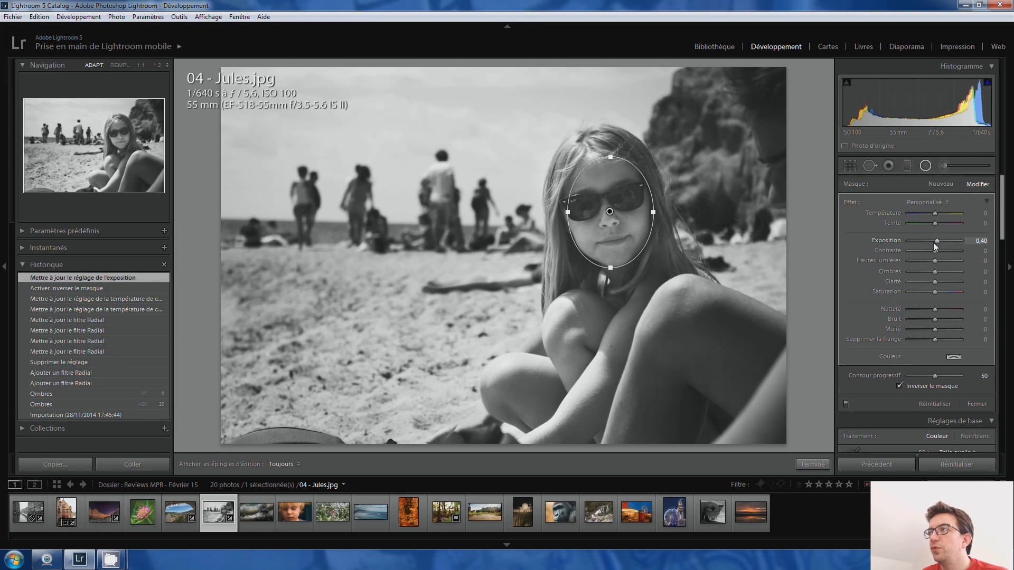
- Reposition, tilt and enlarge the radial filter to fit the girl's face, and close the filter tool
{"action": "left_click", "coordinate": [603, 214]}
{"action": "left_click_drag", "start_coordinate": [630, 266], "coordinate": [642, 264]}
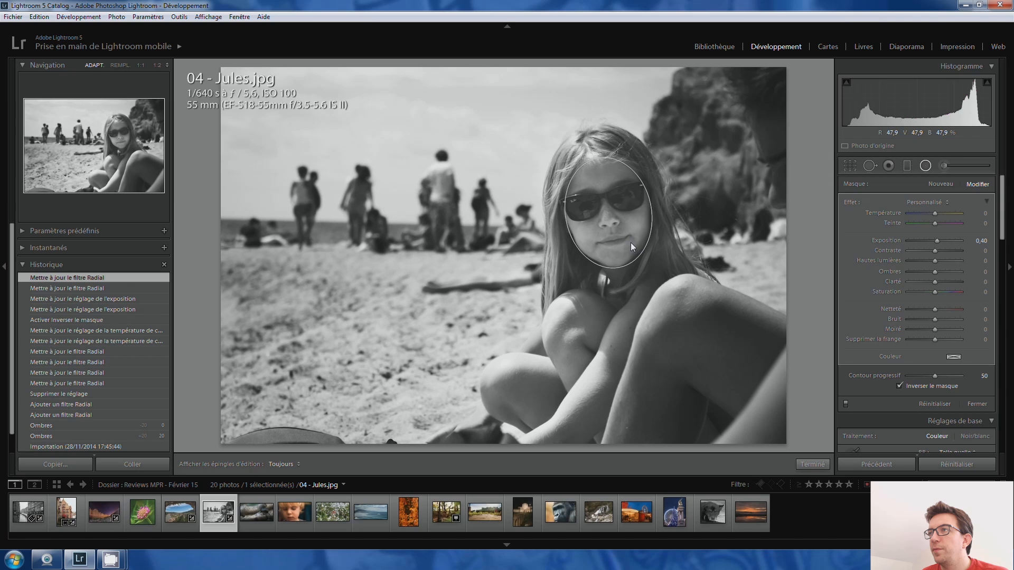
{"action": "left_click_drag", "start_coordinate": [652, 207], "coordinate": [658, 207]}
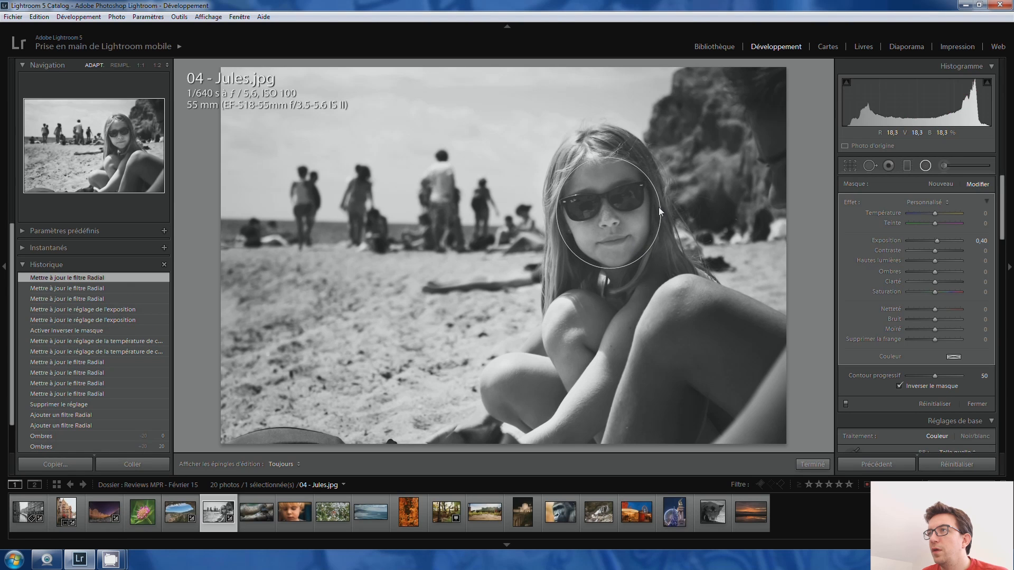
{"action": "left_click_drag", "start_coordinate": [621, 270], "coordinate": [622, 274]}
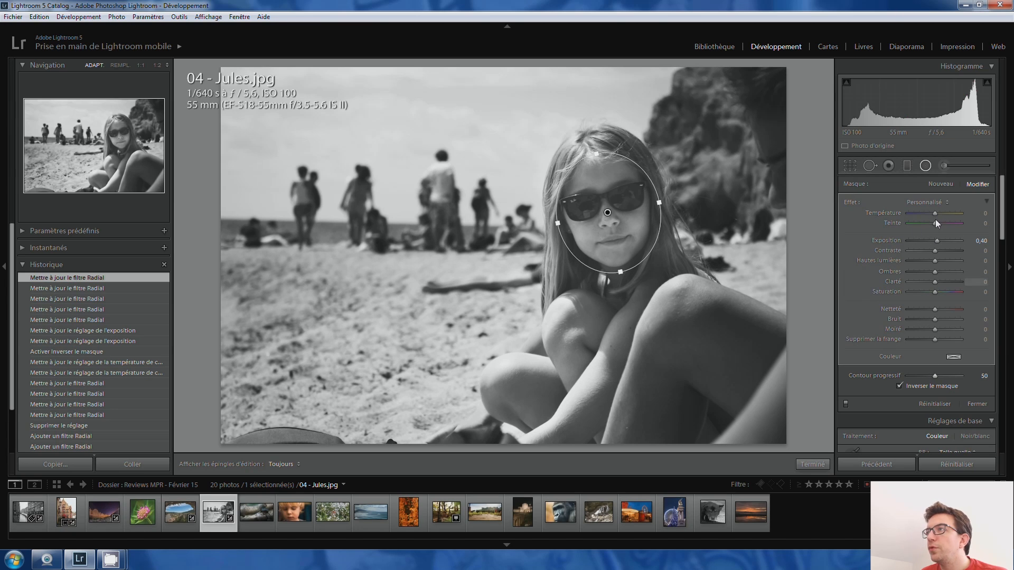
{"action": "left_click", "coordinate": [925, 166]}
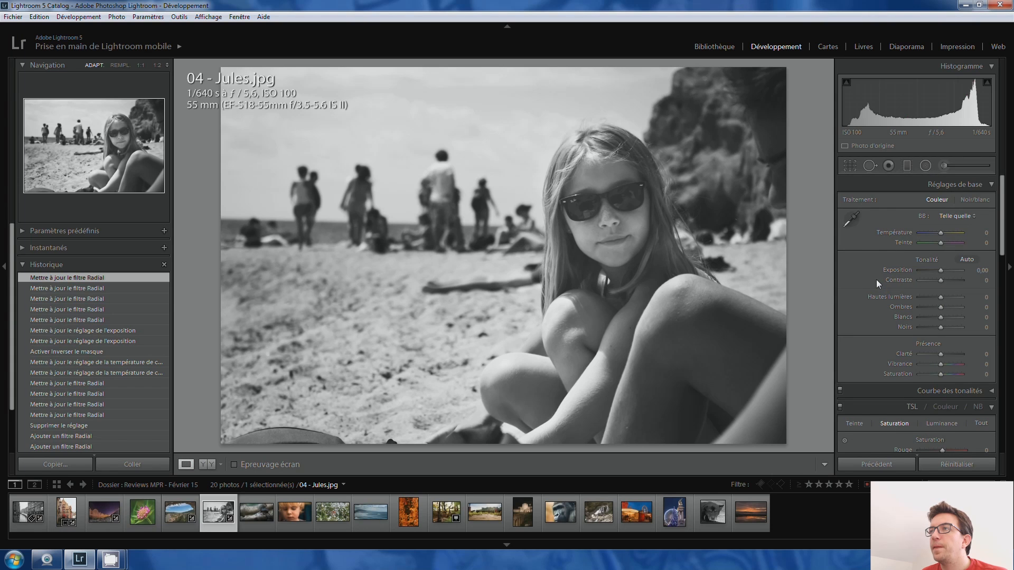
- Reopen the radial filter on the girl's face and fine-tune its exposure
{"action": "left_click", "coordinate": [924, 166]}
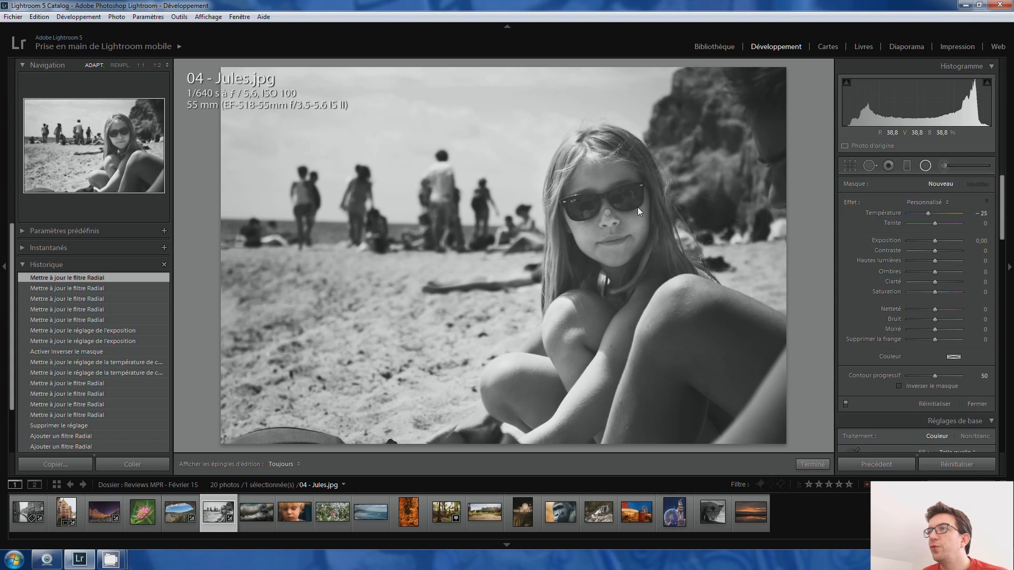
{"action": "left_click", "coordinate": [608, 214]}
{"action": "left_click", "coordinate": [937, 242]}
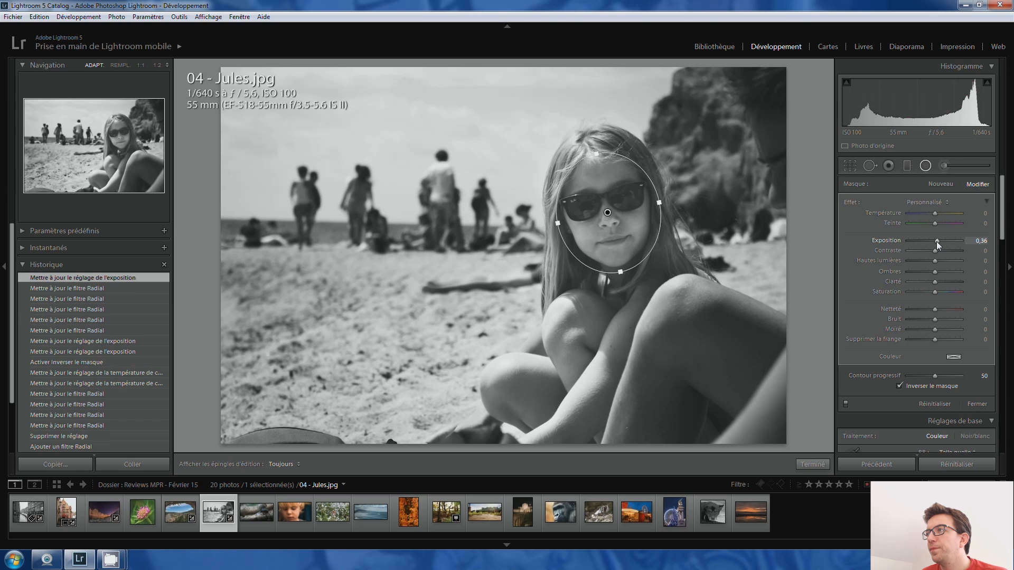
{"action": "left_click", "coordinate": [924, 165]}
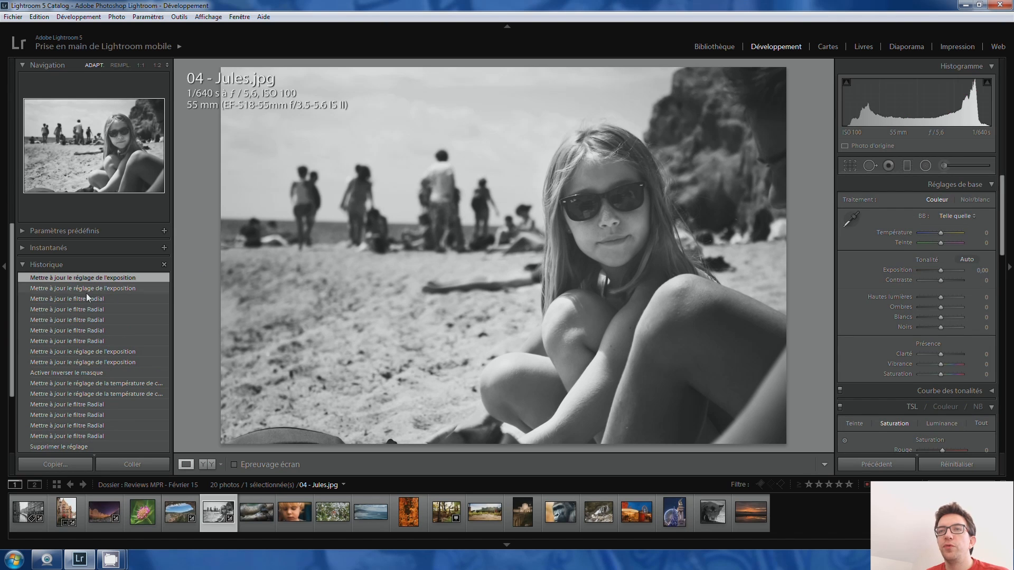
- Compare earlier history states of the portrait with the radial-filter version, and return to the latest exposure state
{"action": "left_click", "coordinate": [92, 352]}
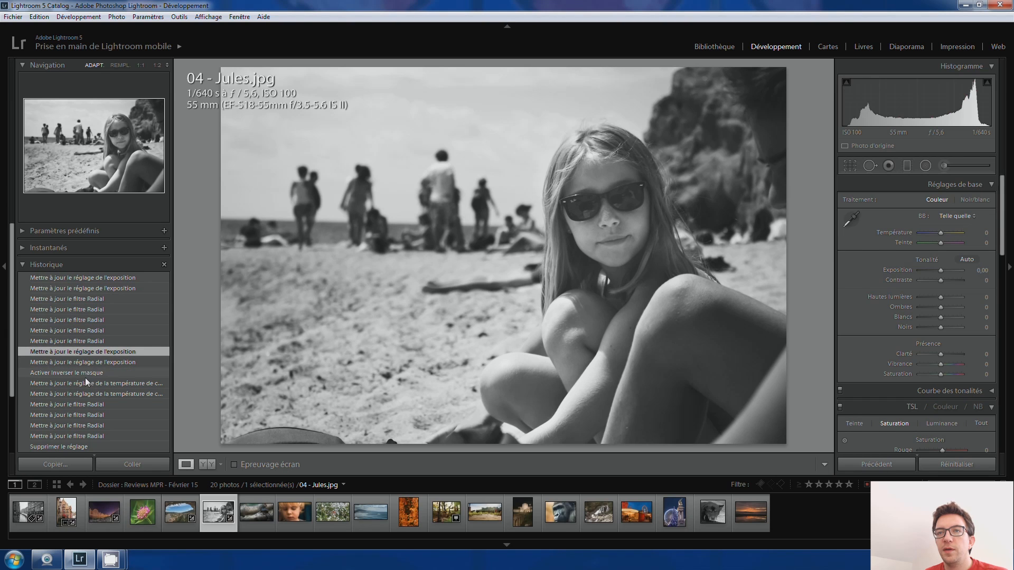
{"action": "left_click", "coordinate": [85, 444]}
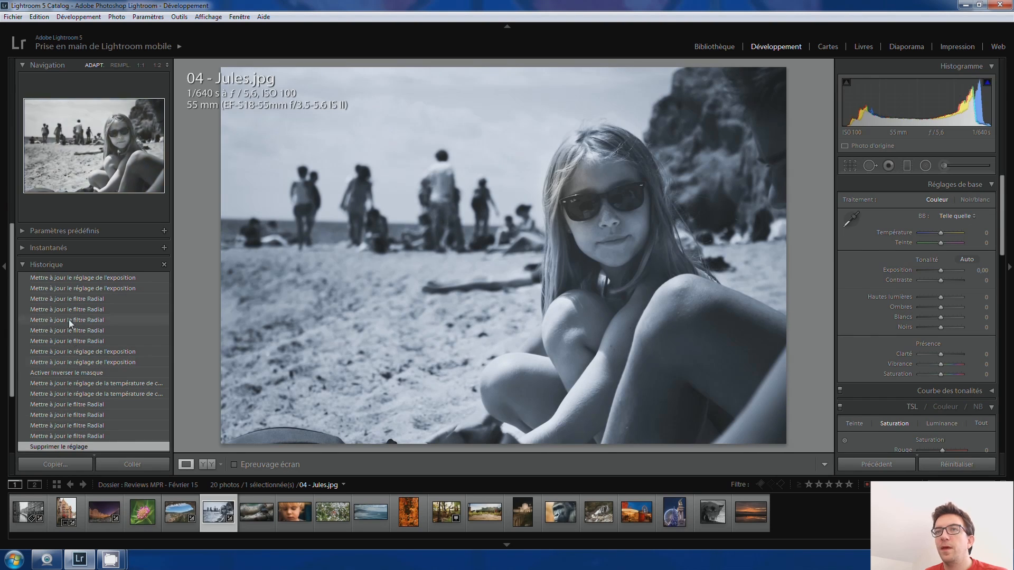
{"action": "scroll", "coordinate": [85, 430], "scroll_direction": "down", "scroll_amount": 1}
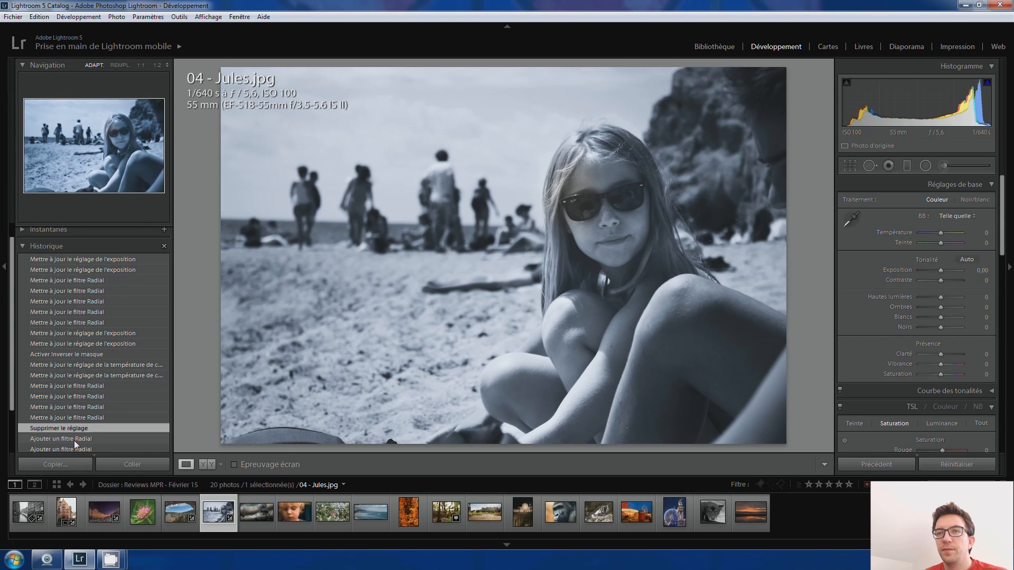
{"action": "scroll", "coordinate": [74, 441], "scroll_direction": "down", "scroll_amount": 1}
{"action": "left_click", "coordinate": [58, 439]}
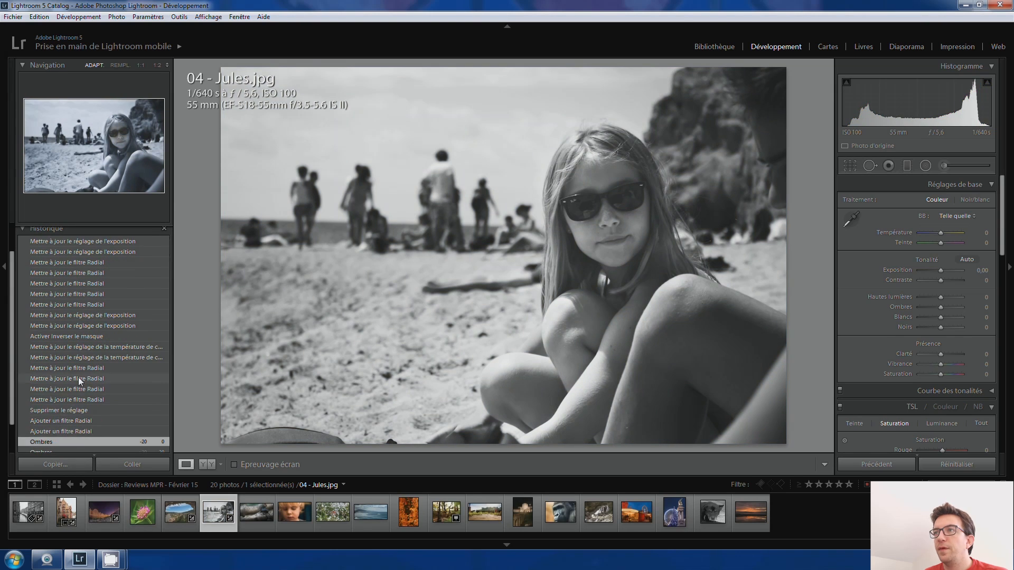
{"action": "scroll", "coordinate": [78, 377], "scroll_direction": "up", "scroll_amount": 2}
{"action": "left_click", "coordinate": [85, 280]}
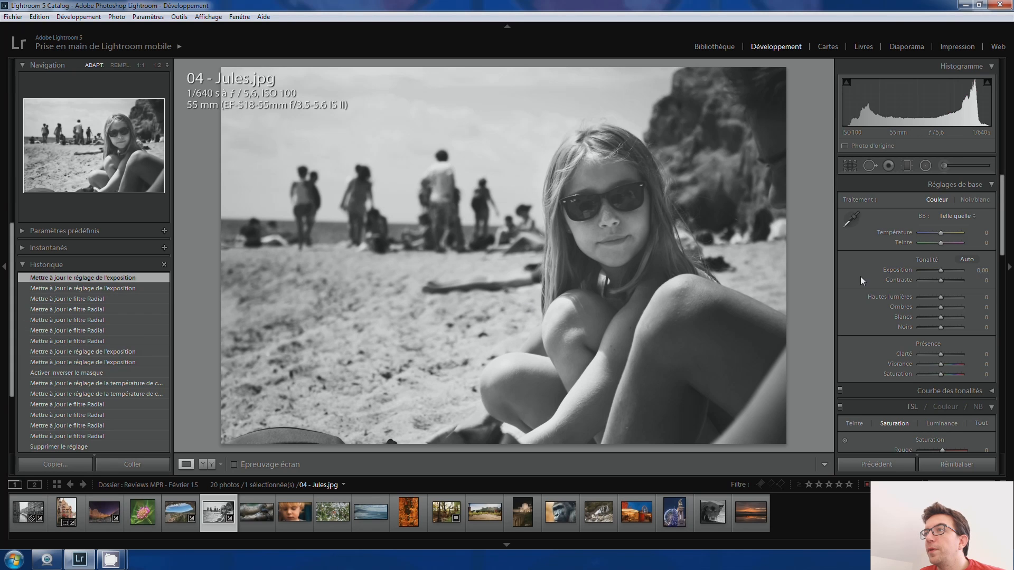
- Apply a post-crop vignette with an amount of -15 to the beach portrait
{"action": "scroll", "coordinate": [861, 277], "scroll_direction": "down", "scroll_amount": 4}
{"action": "scroll", "coordinate": [860, 276], "scroll_direction": "down", "scroll_amount": 4}
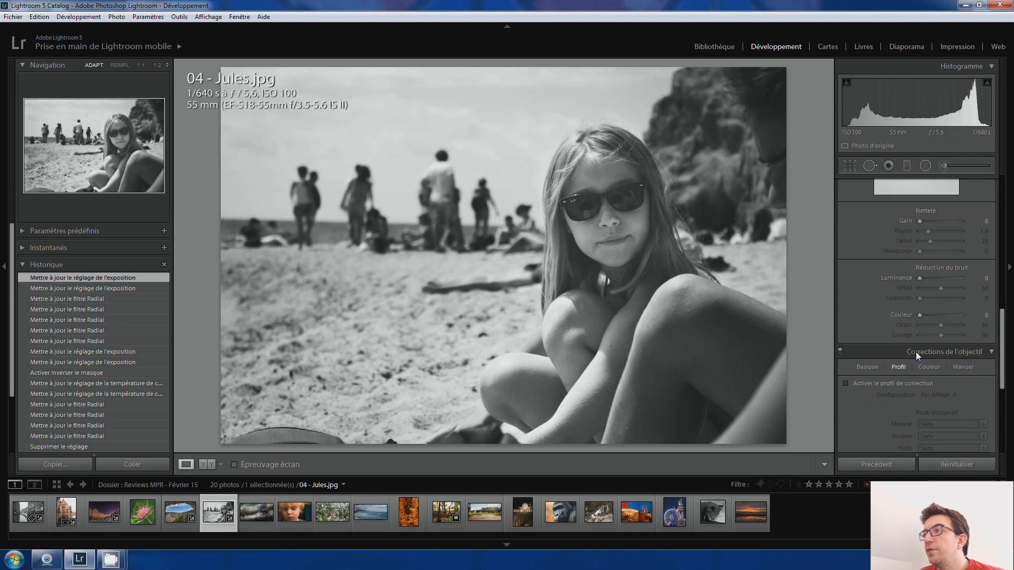
{"action": "scroll", "coordinate": [871, 333], "scroll_direction": "down", "scroll_amount": 4}
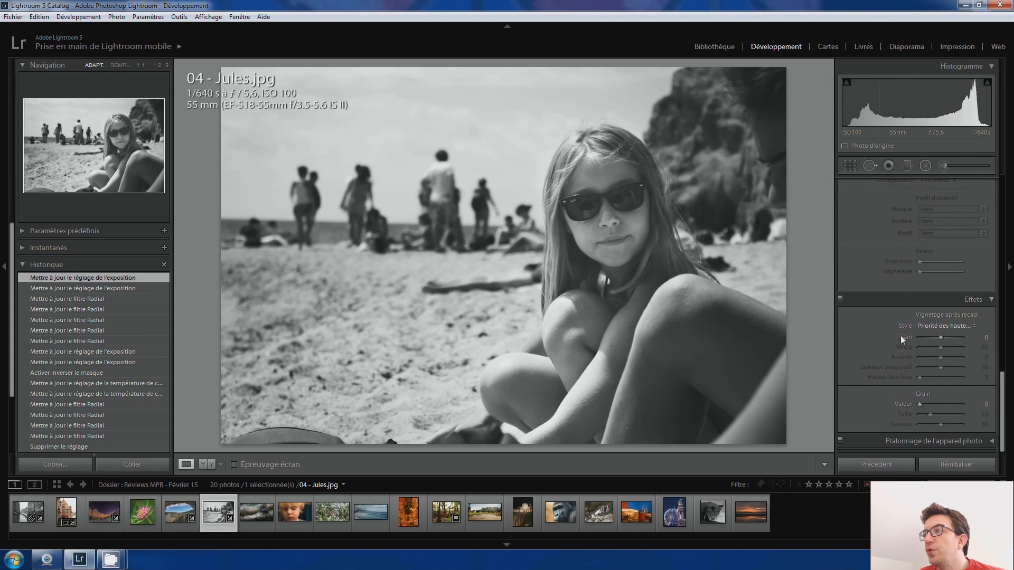
{"action": "left_click", "coordinate": [940, 338]}
{"action": "left_click_drag", "start_coordinate": [940, 339], "coordinate": [938, 339]}
{"action": "scroll", "coordinate": [877, 272], "scroll_direction": "up", "scroll_amount": 10}
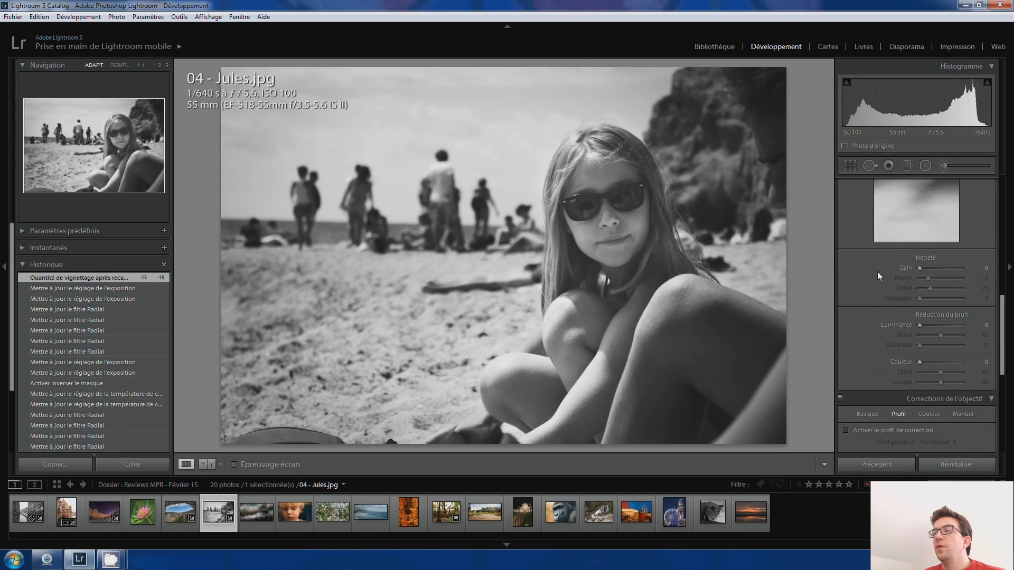
{"action": "scroll", "coordinate": [877, 272], "scroll_direction": "up", "scroll_amount": 1}
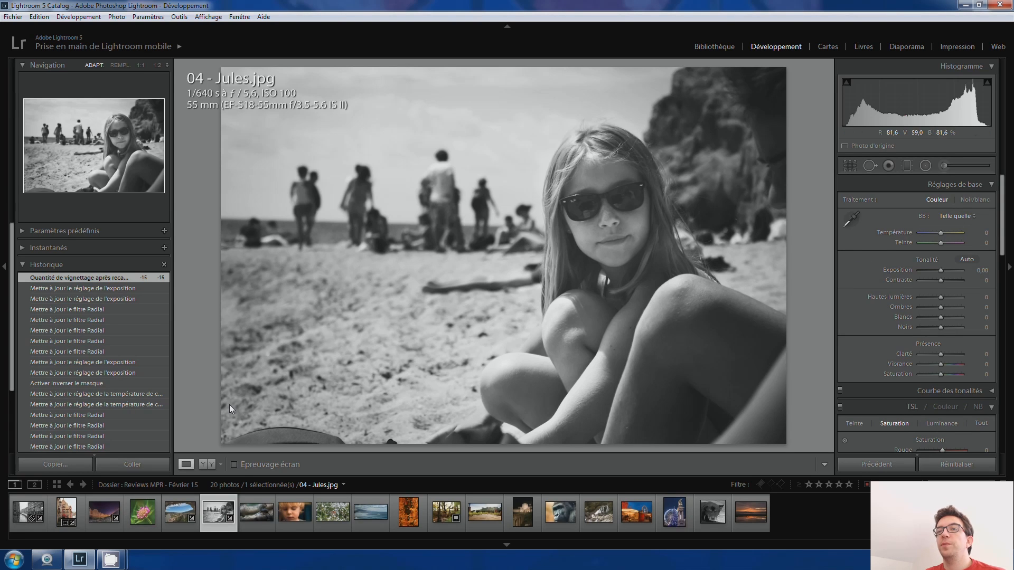
- Open the beetle photo and examine the beetle's head and the bark in front of it at 1:1
{"action": "left_click", "coordinate": [252, 518]}
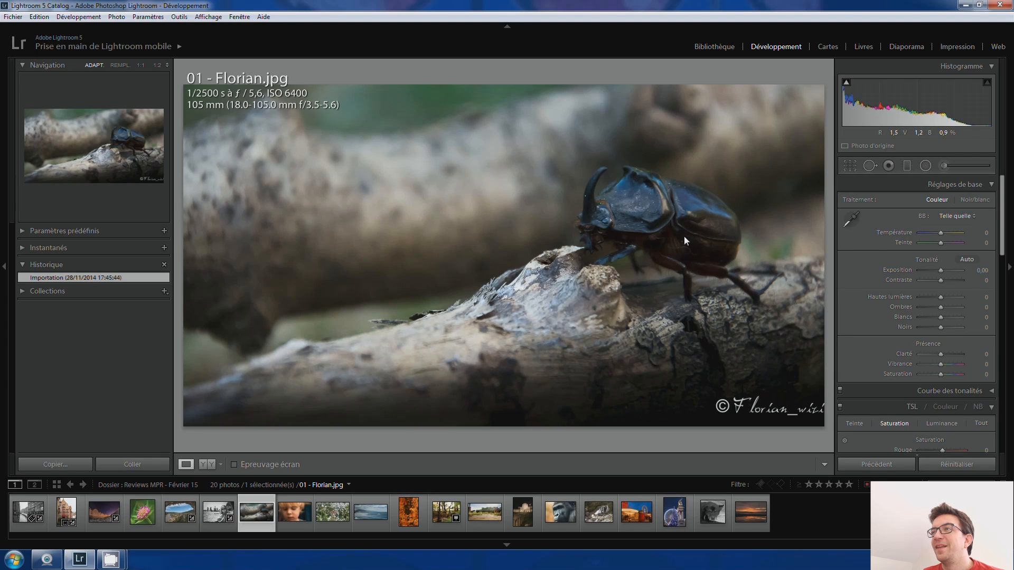
{"action": "left_click", "coordinate": [641, 208]}
{"action": "left_click_drag", "start_coordinate": [631, 202], "coordinate": [551, 229]}
{"action": "left_click", "coordinate": [555, 241]}
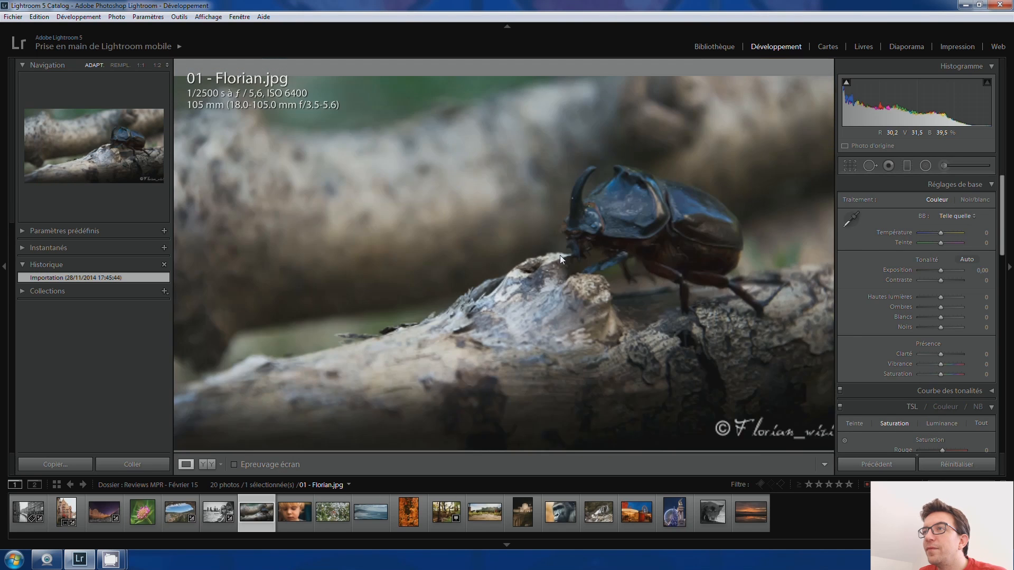
{"action": "left_click", "coordinate": [590, 260]}
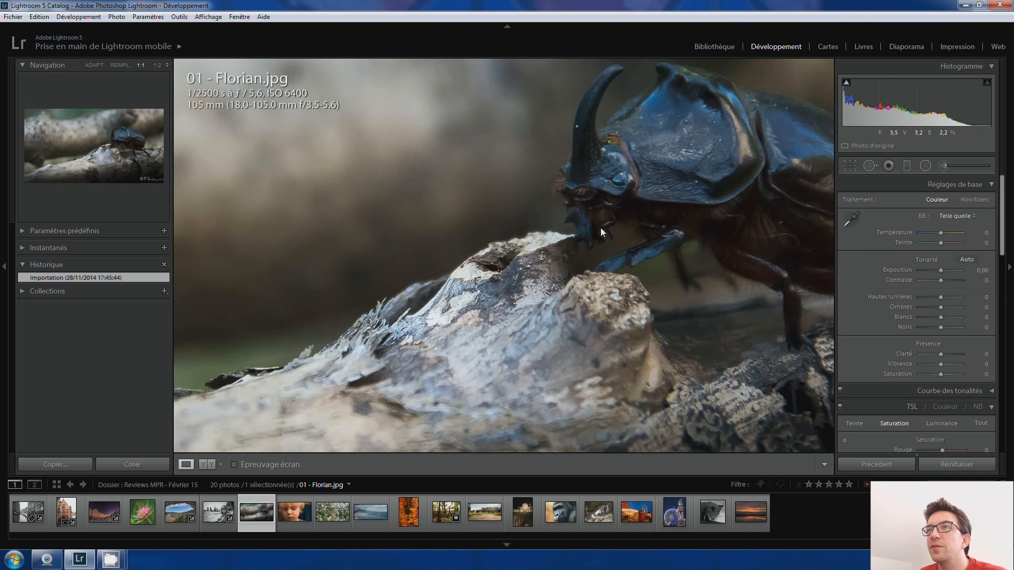
- Examine the beetle's head and body at 1:1, and check the photo's camera and exposure information overlays
{"action": "left_click_drag", "start_coordinate": [601, 227], "coordinate": [454, 213]}
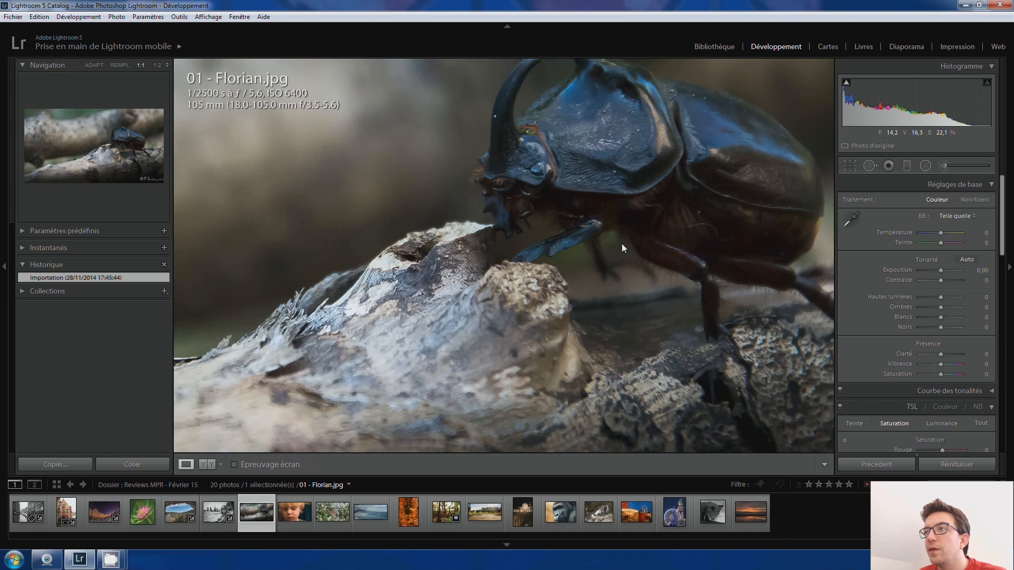
{"action": "key", "text": "i"}
{"action": "key", "text": "i"}
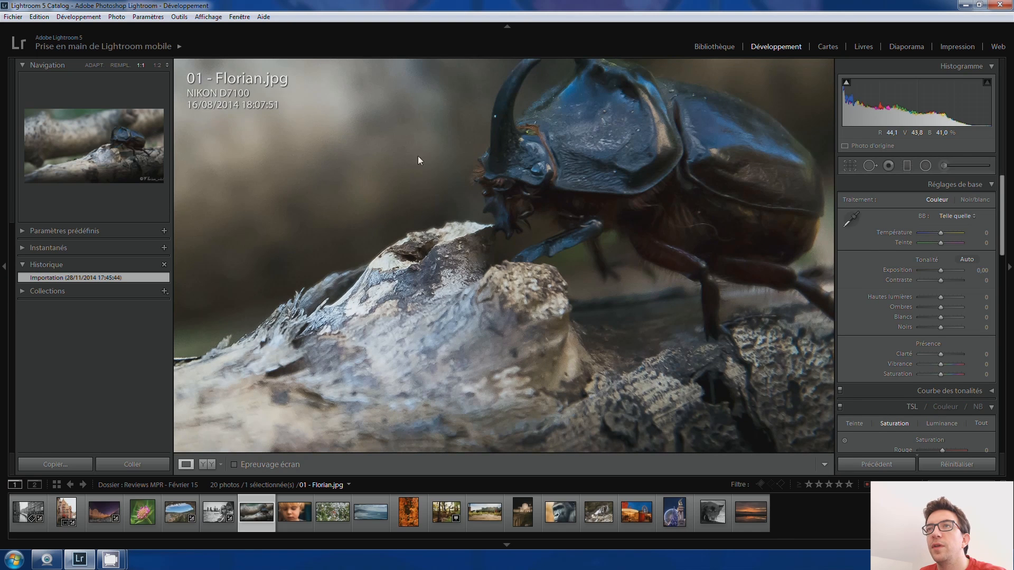
{"action": "left_click_drag", "start_coordinate": [448, 193], "coordinate": [375, 270]}
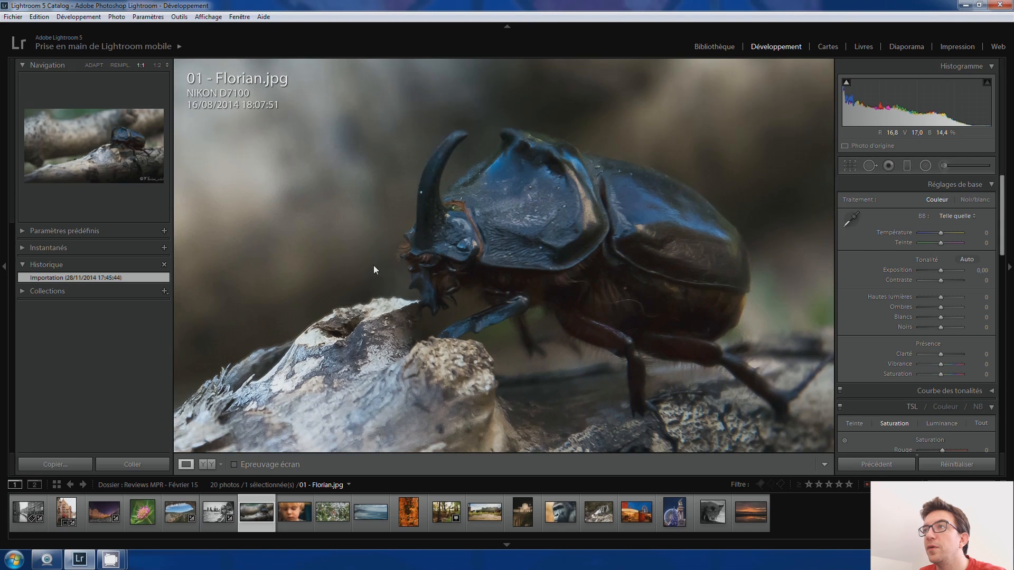
{"action": "left_click", "coordinate": [383, 223]}
{"action": "key", "text": "i"}
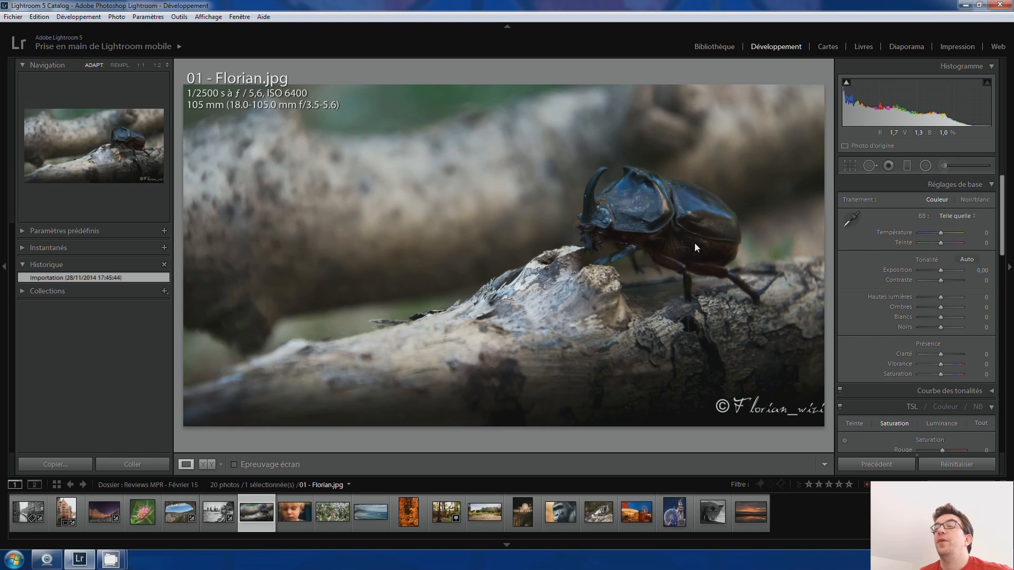
{"action": "left_click", "coordinate": [655, 208]}
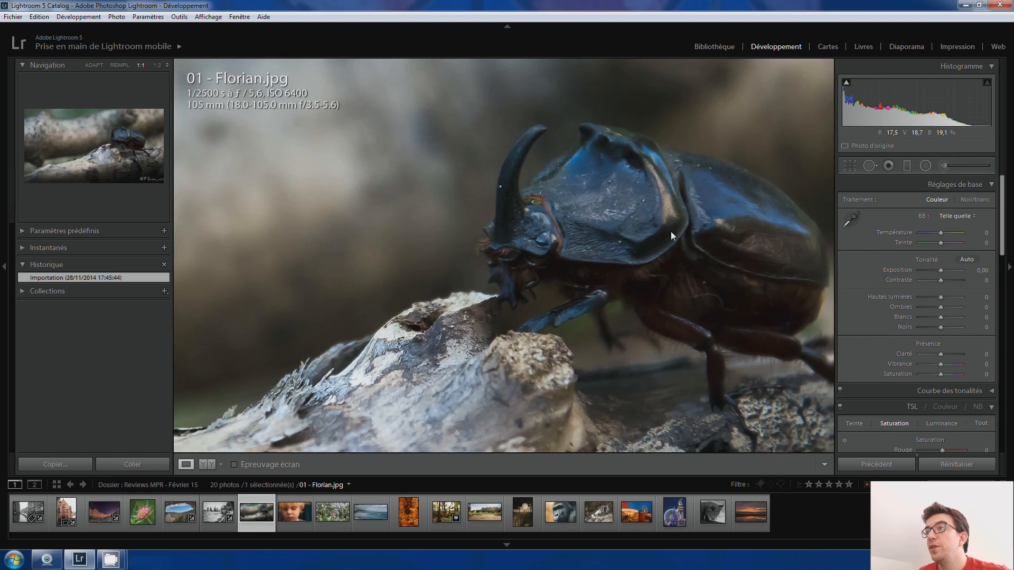
{"action": "left_click", "coordinate": [643, 235]}
{"action": "left_click", "coordinate": [644, 191]}
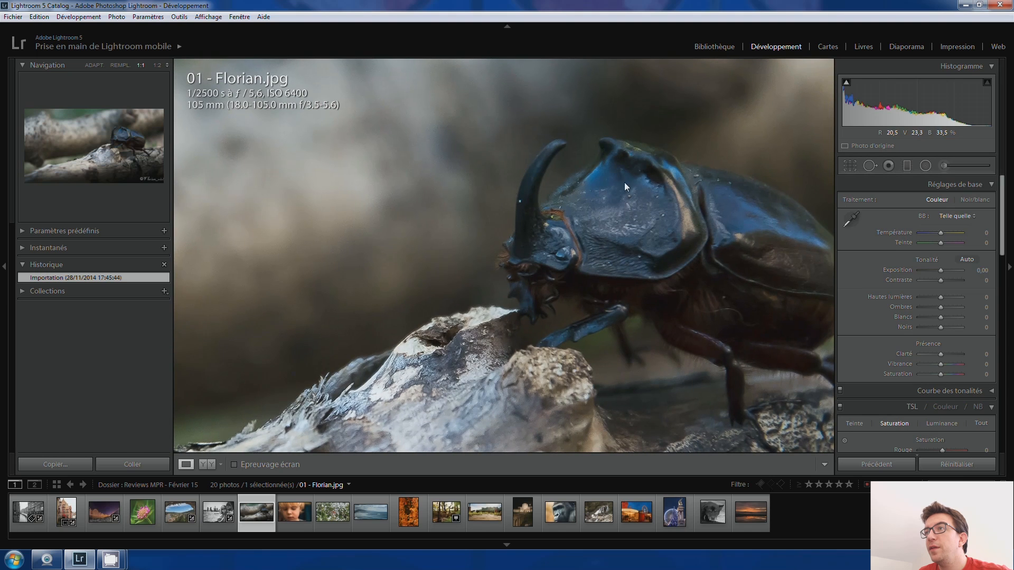
{"action": "left_click", "coordinate": [543, 257]}
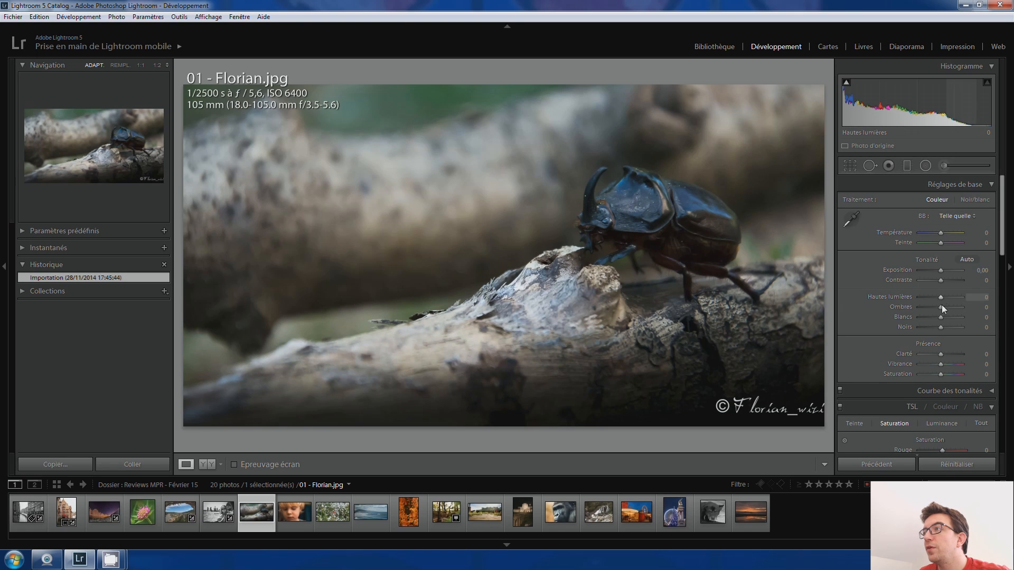
- Brighten the beetle's dark underside and rear with a size 10 adjustment brush at shadows 68 and temperature 0, keeping global shadows at 0
{"action": "mouse_move", "coordinate": [940, 310]}
{"action": "left_mouse_down"}
{"action": "mouse_move", "coordinate": [963, 310]}
{"action": "mouse_move", "coordinate": [953, 308]}
{"action": "left_mouse_up"}
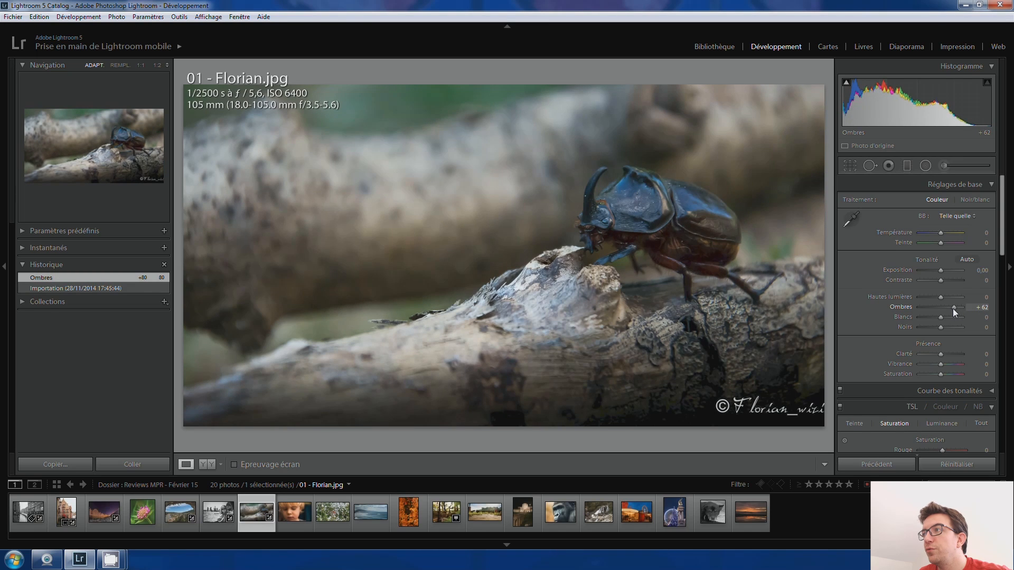
{"action": "double_click", "coordinate": [953, 308]}
{"action": "left_click", "coordinate": [943, 166]}
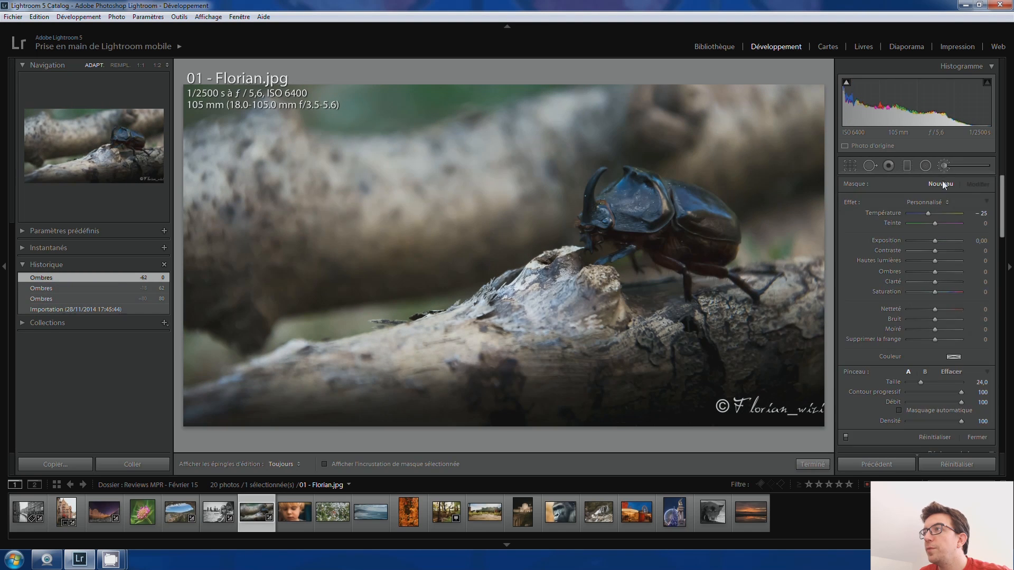
{"action": "double_click", "coordinate": [928, 213]}
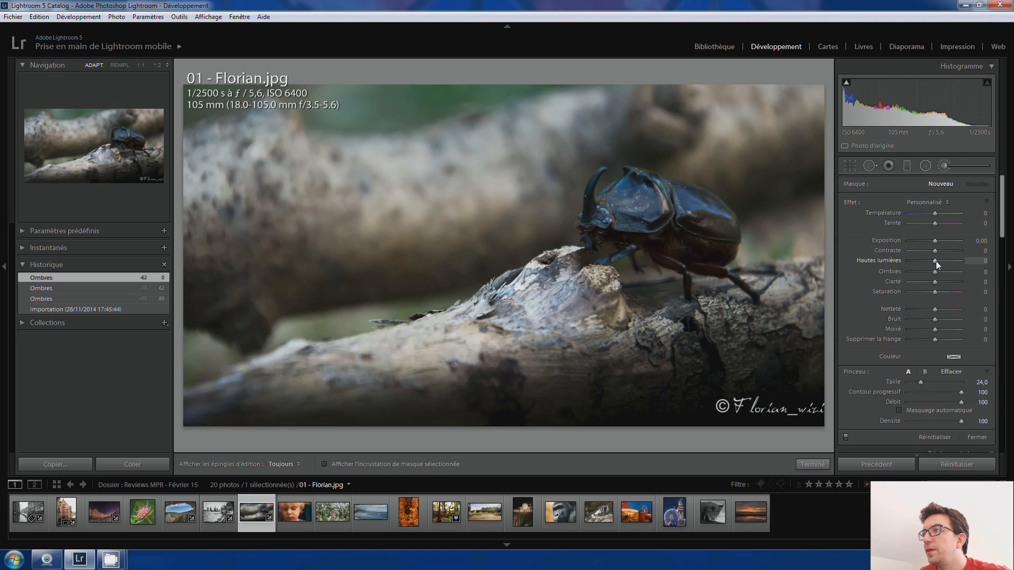
{"action": "left_click_drag", "start_coordinate": [954, 270], "coordinate": [957, 270]}
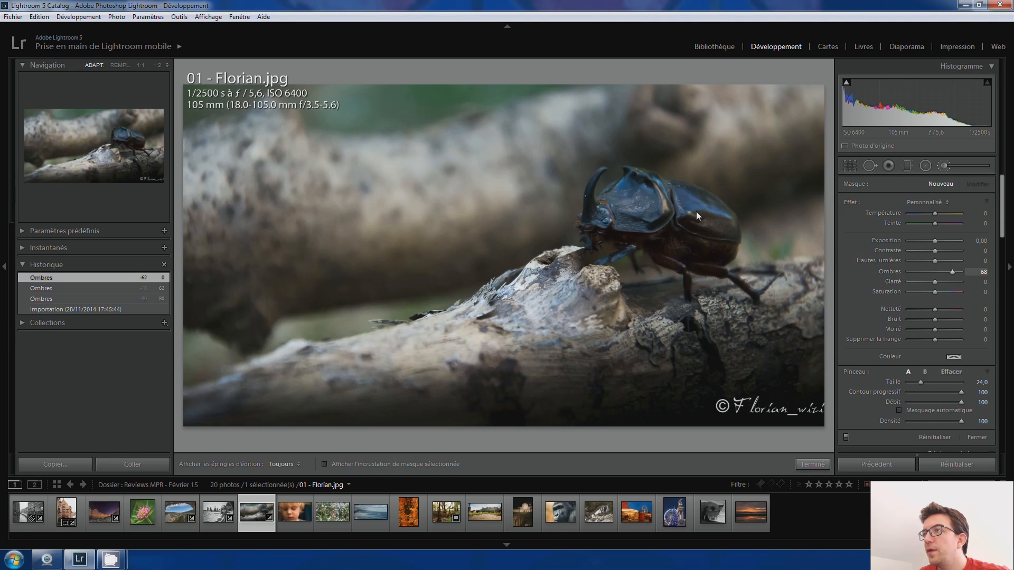
{"action": "scroll", "coordinate": [687, 240], "scroll_direction": "down", "scroll_amount": 4}
{"action": "key", "text": "h"}
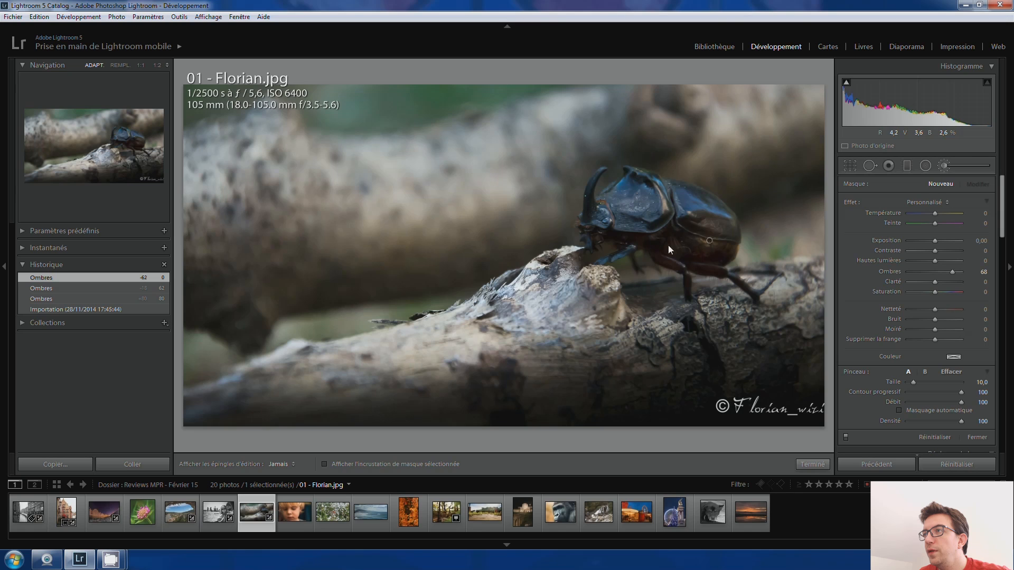
{"action": "left_click_drag", "start_coordinate": [667, 244], "coordinate": [695, 253]}
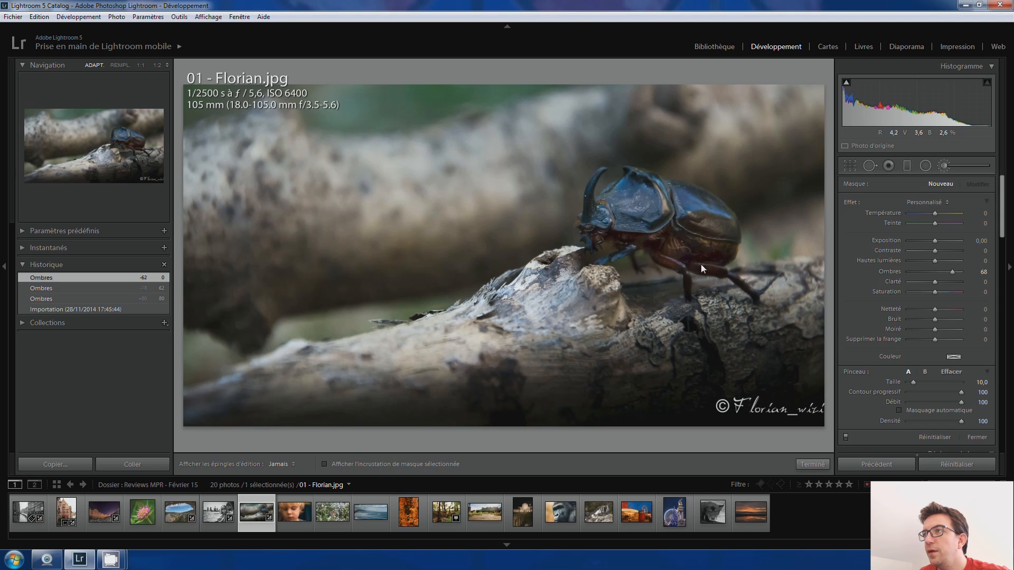
{"action": "left_click_drag", "start_coordinate": [712, 221], "coordinate": [719, 247]}
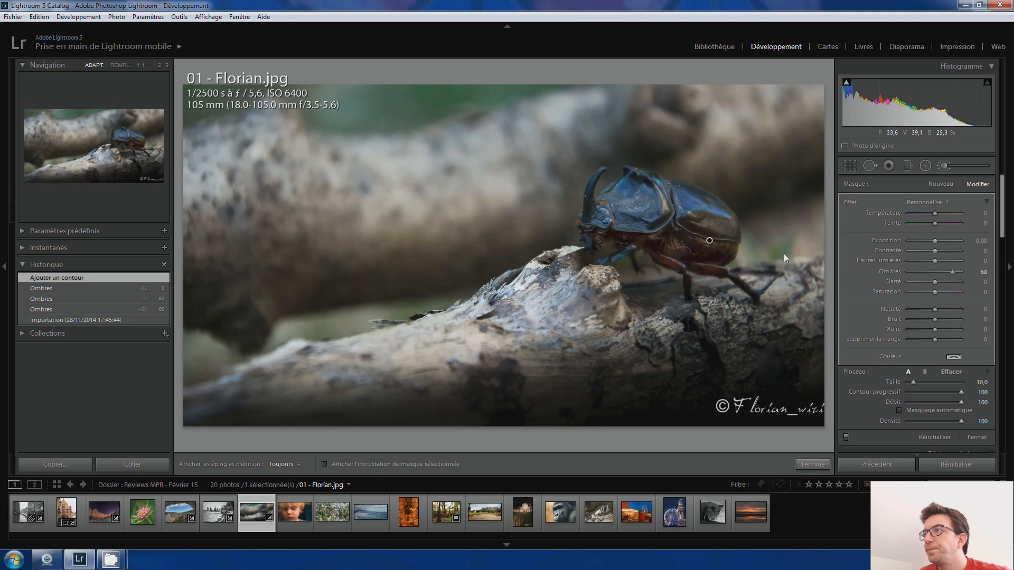
{"action": "left_click", "coordinate": [942, 166]}
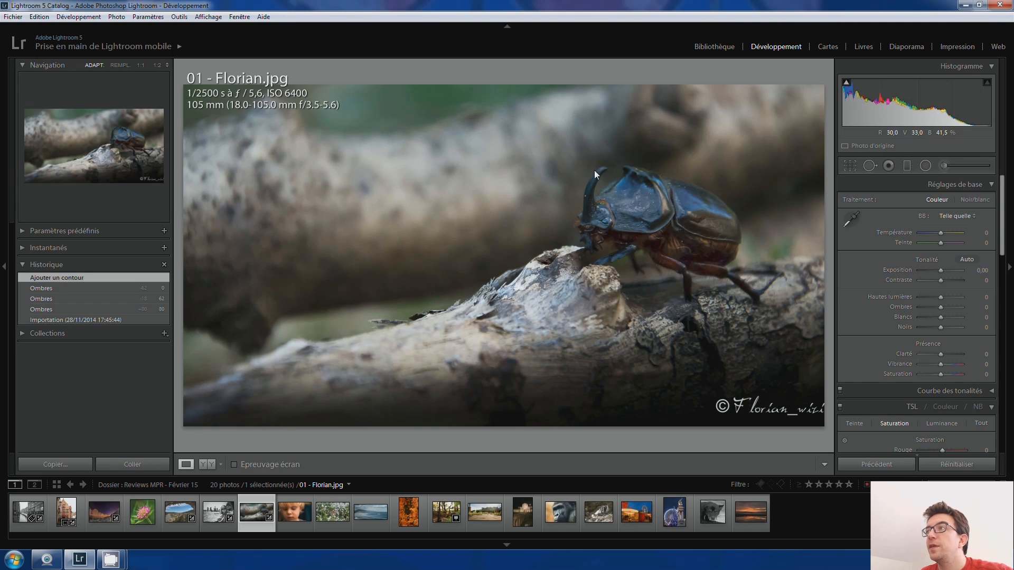
- Set the beetle photo's overall exposure to +0,60 and check the beetle's head at 1:1
{"action": "left_click", "coordinate": [942, 271]}
{"action": "left_click", "coordinate": [941, 271]}
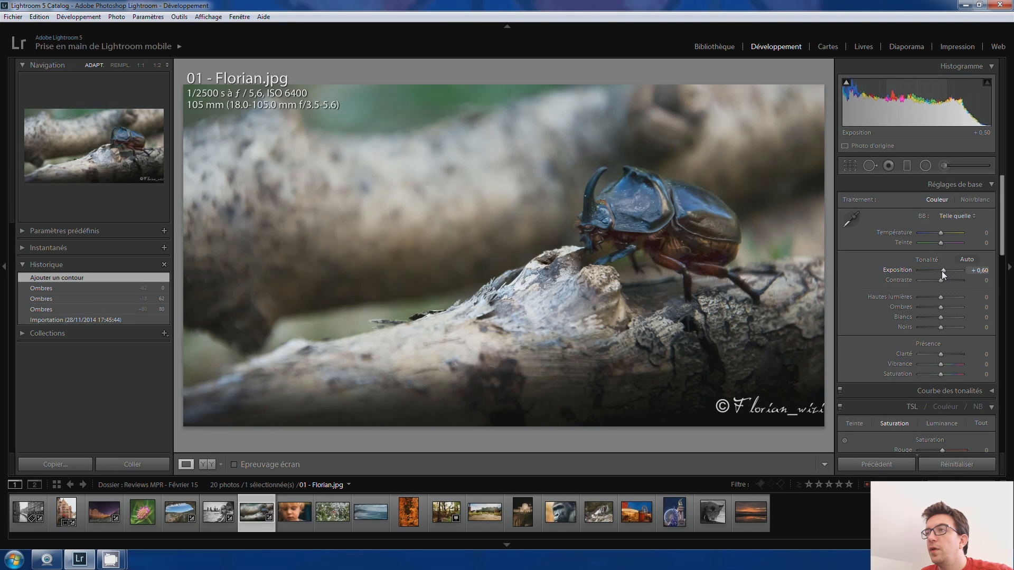
{"action": "double_click", "coordinate": [941, 271]}
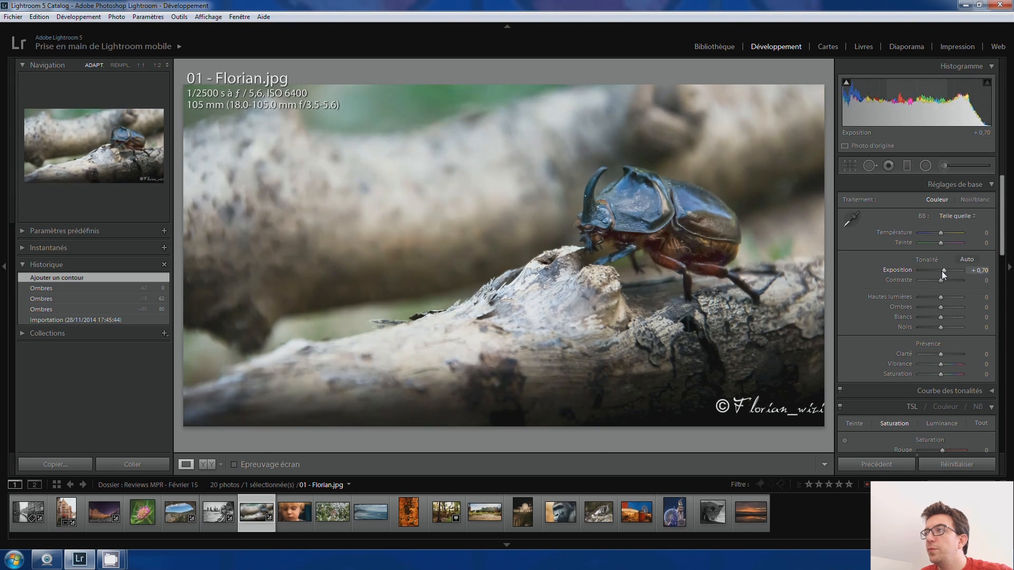
{"action": "key", "text": "Up"}
{"action": "key", "text": "Up"}
{"action": "key", "text": "Up"}
{"action": "key", "text": "Up"}
{"action": "key", "text": "Up"}
{"action": "key", "text": "Up"}
{"action": "key", "text": "Up"}
{"action": "key", "text": "Up"}
{"action": "key", "text": "Down"}
{"action": "key", "text": "Down"}
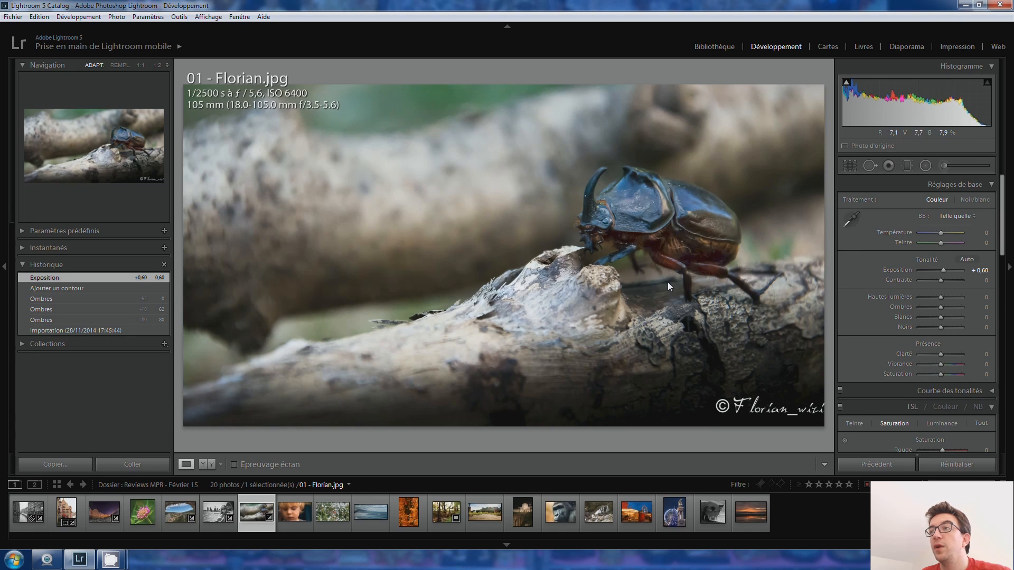
{"action": "left_click", "coordinate": [644, 232]}
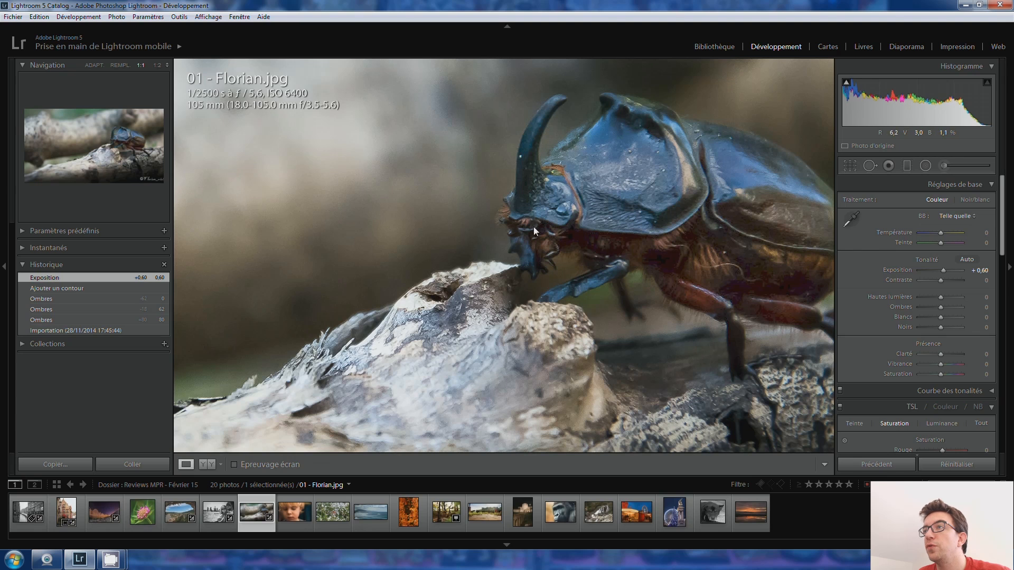
{"action": "left_click", "coordinate": [507, 213]}
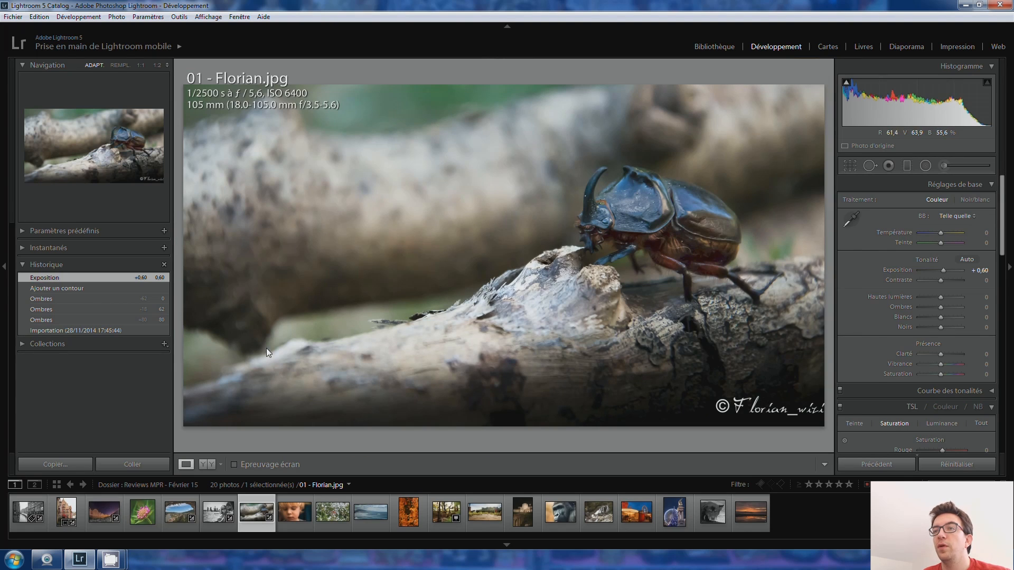
- Darken the upper background with a slightly tilted graduated filter, with shadows reset to 0 and reduced exposure
{"action": "scroll", "coordinate": [866, 323], "scroll_direction": "down", "scroll_amount": 10}
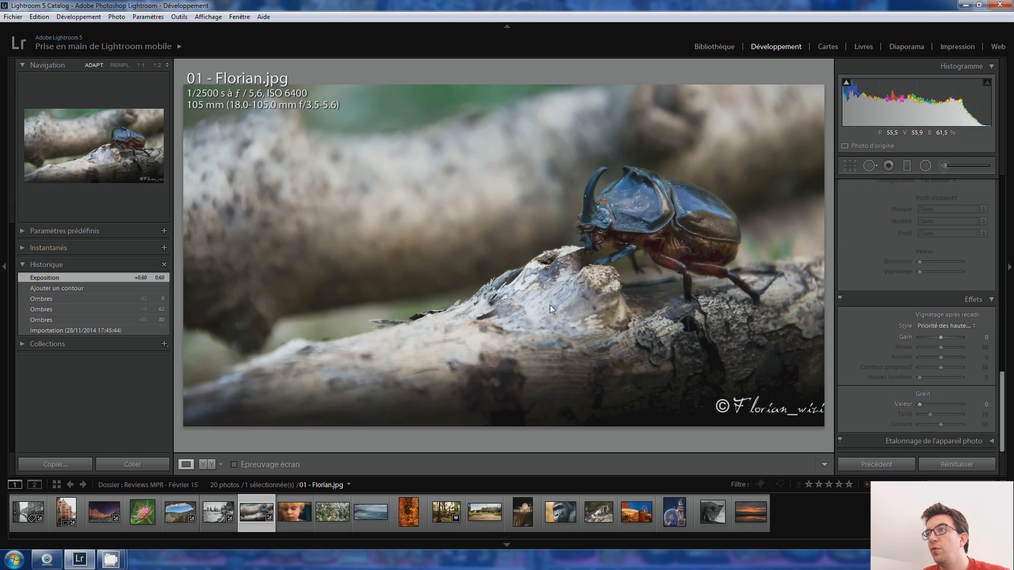
{"action": "scroll", "coordinate": [867, 262], "scroll_direction": "up", "scroll_amount": 10}
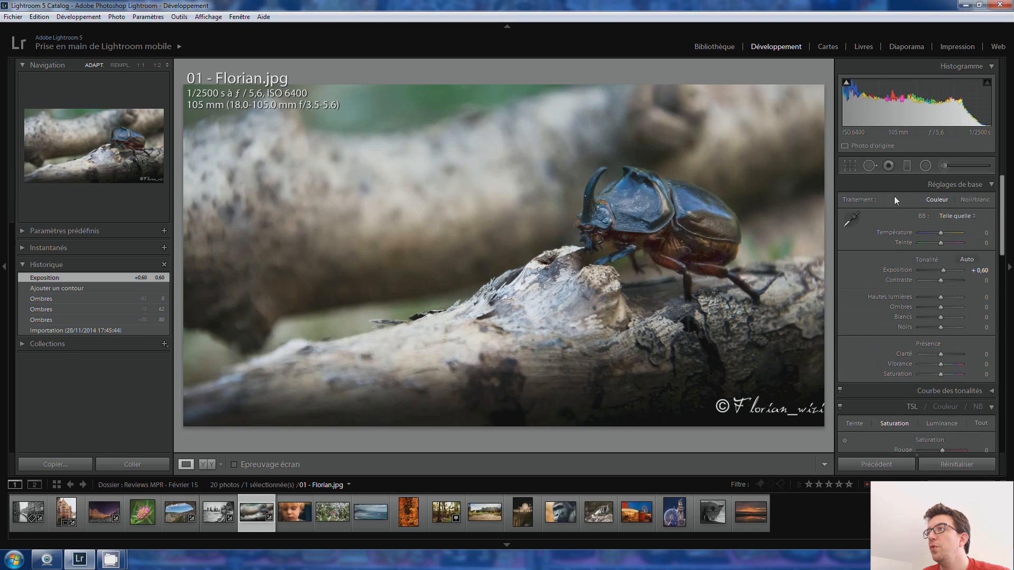
{"action": "left_click", "coordinate": [907, 165]}
{"action": "left_click_drag", "start_coordinate": [312, 123], "coordinate": [316, 166]}
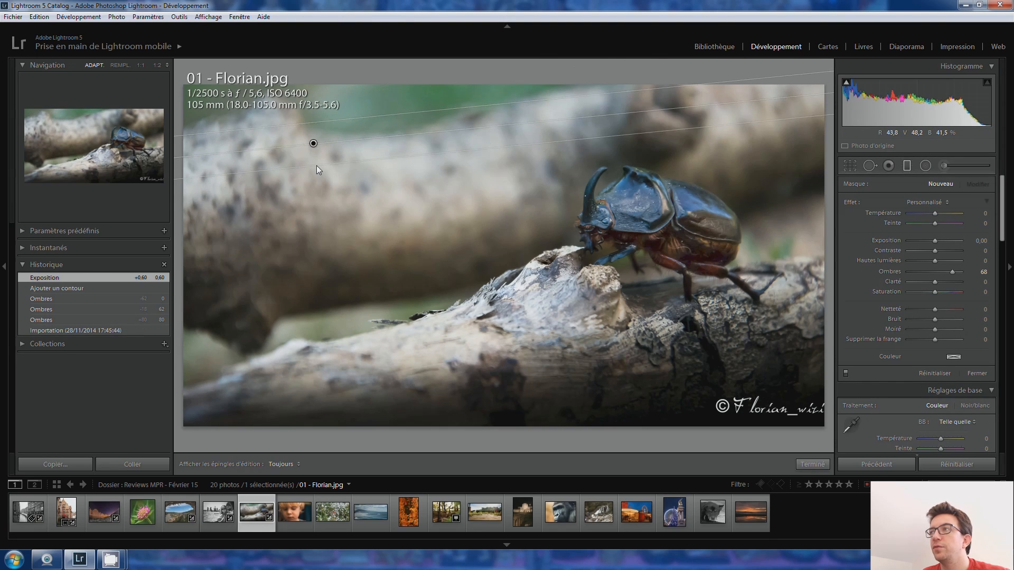
{"action": "double_click", "coordinate": [953, 271]}
{"action": "left_click_drag", "start_coordinate": [933, 241], "coordinate": [926, 236]}
{"action": "scroll", "coordinate": [925, 230], "scroll_direction": "down", "scroll_amount": 3}
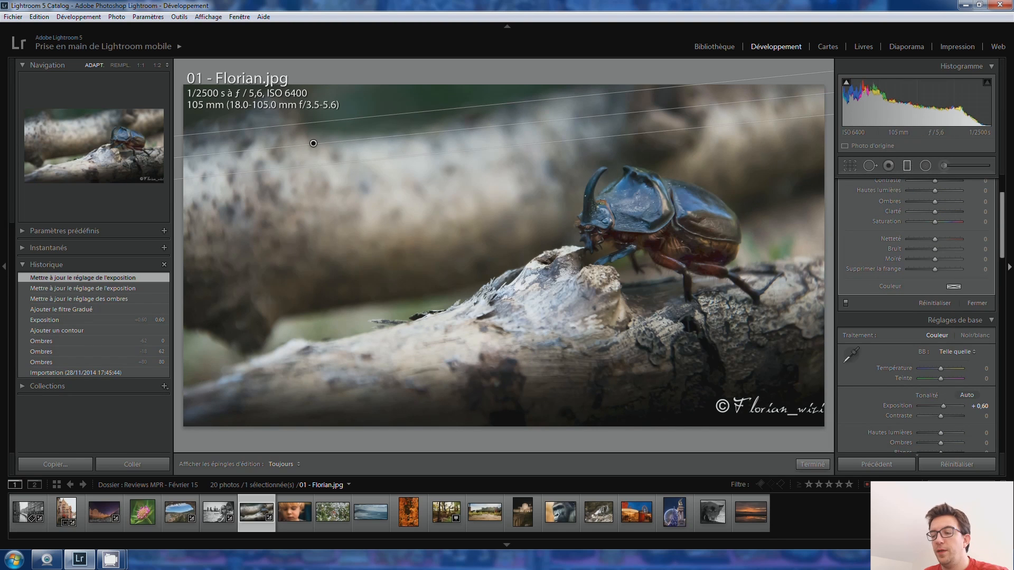
- Compare the beetle photo before and after the edits, with the graduated filter open and closed
{"action": "key", "text": "backslash"}
{"action": "key", "text": "backslash"}
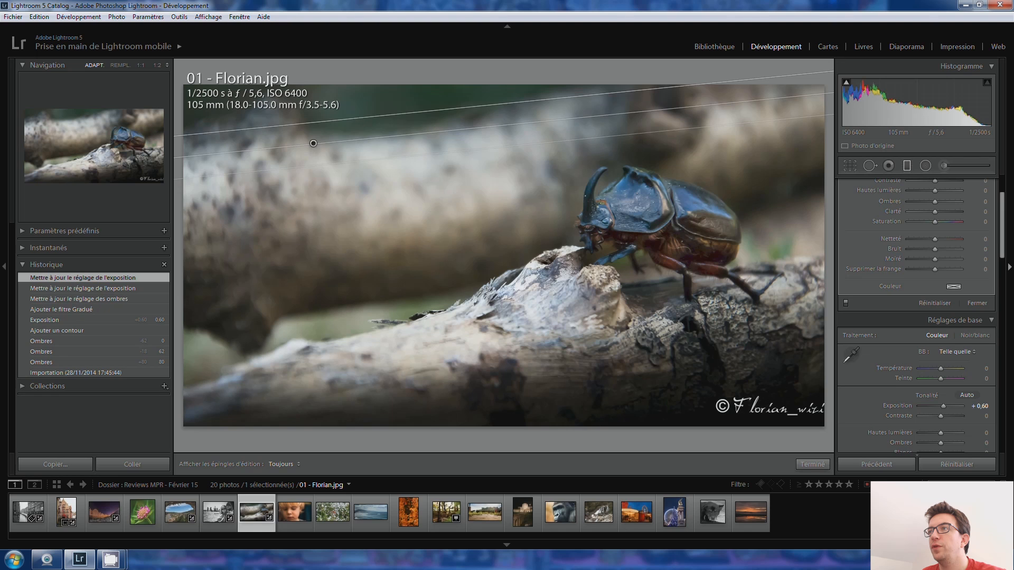
{"action": "left_click", "coordinate": [907, 165]}
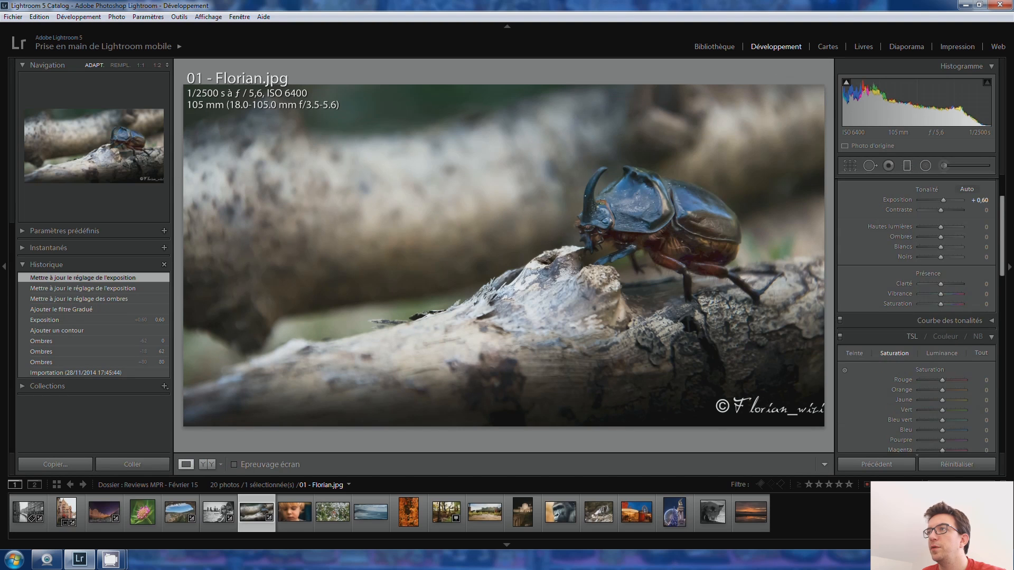
{"action": "key", "text": "backslash"}
{"action": "key", "text": "backslash"}
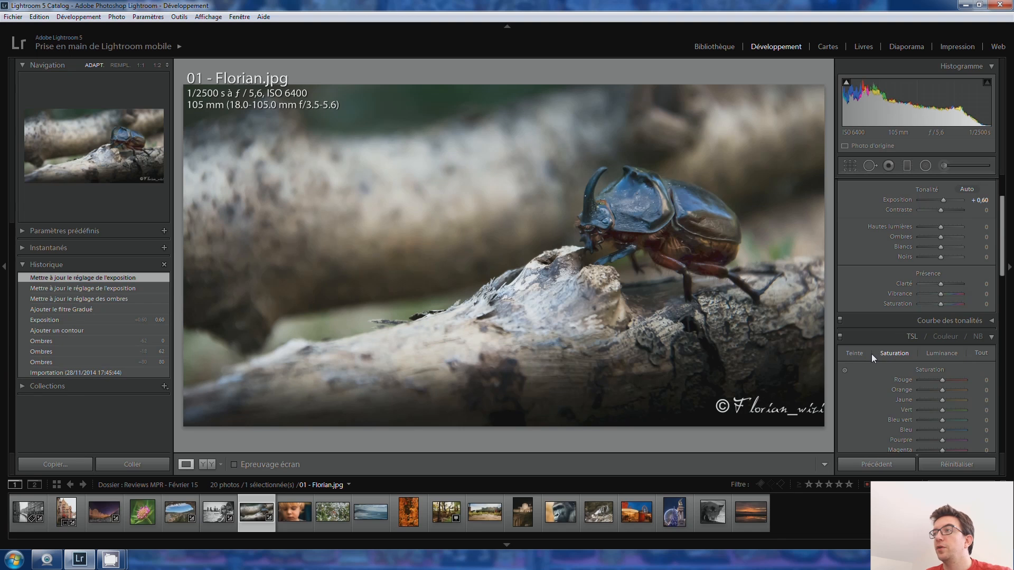
{"action": "scroll", "coordinate": [871, 354], "scroll_direction": "up", "scroll_amount": 3}
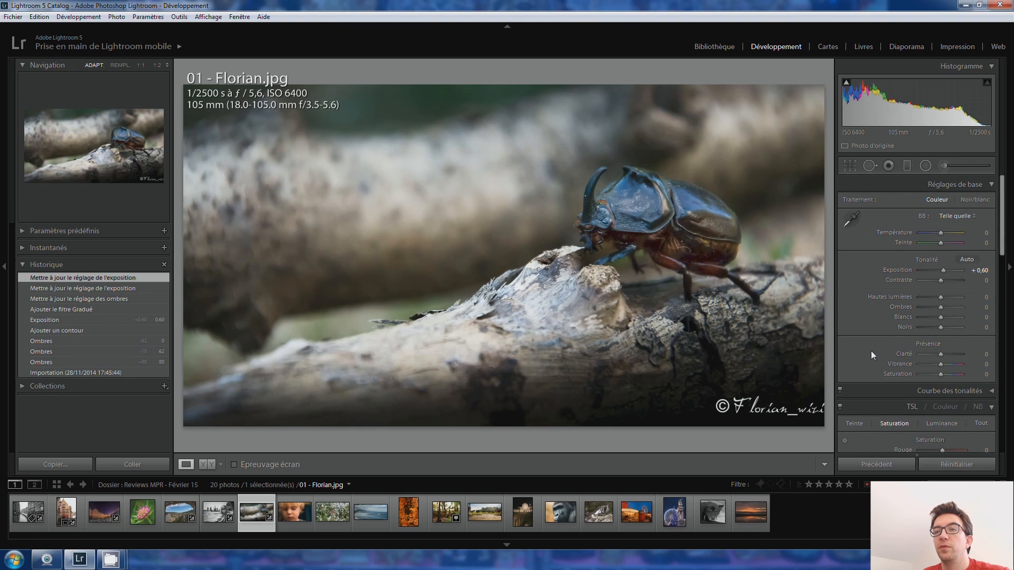
- Open the blond child's portrait and examine the eyelashes, eyelid and hair up close
{"action": "key", "text": "Right"}
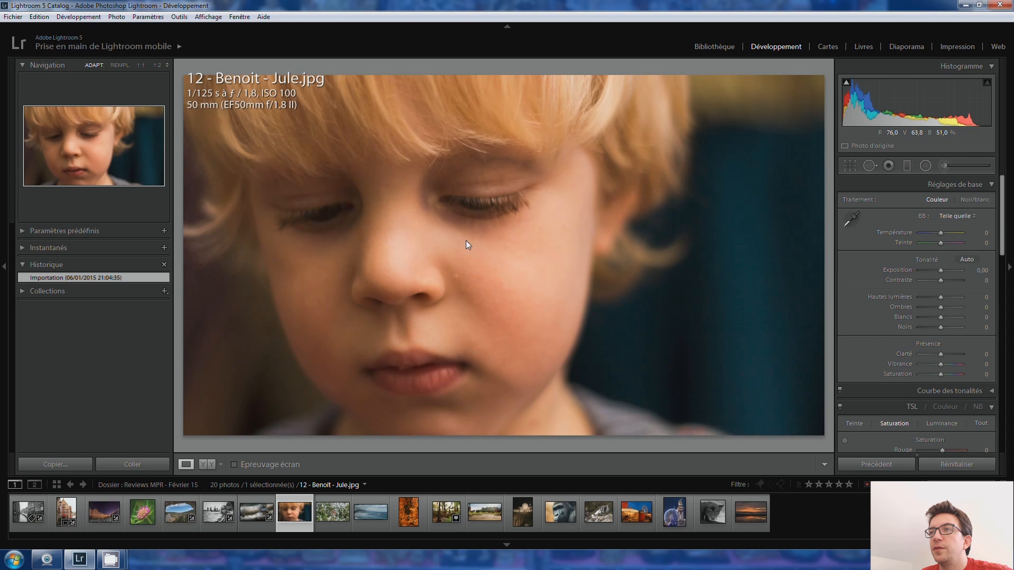
{"action": "left_click", "coordinate": [487, 204]}
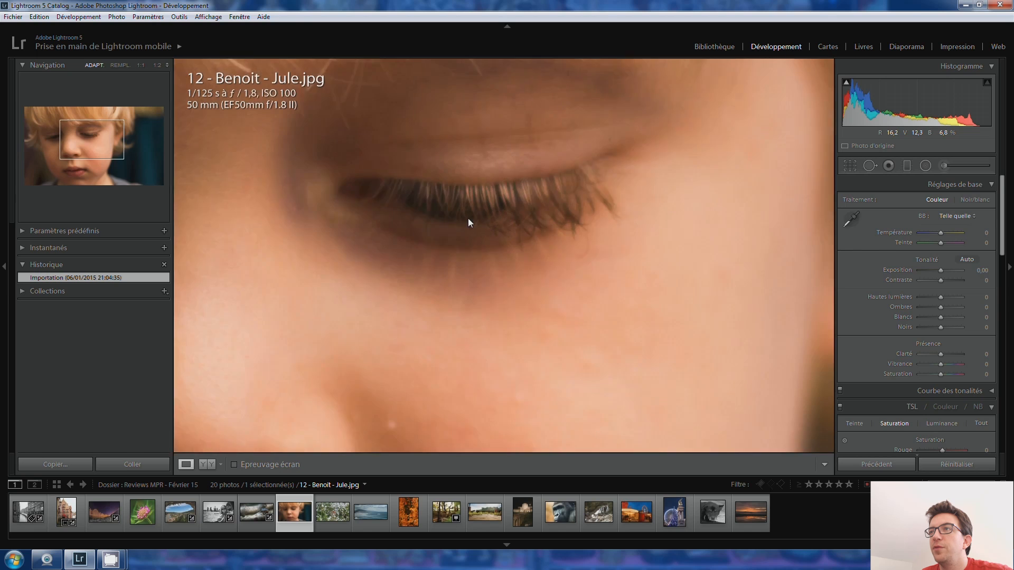
{"action": "left_click", "coordinate": [468, 218]}
{"action": "left_click", "coordinate": [480, 188]}
{"action": "left_click_drag", "start_coordinate": [496, 200], "coordinate": [491, 255]}
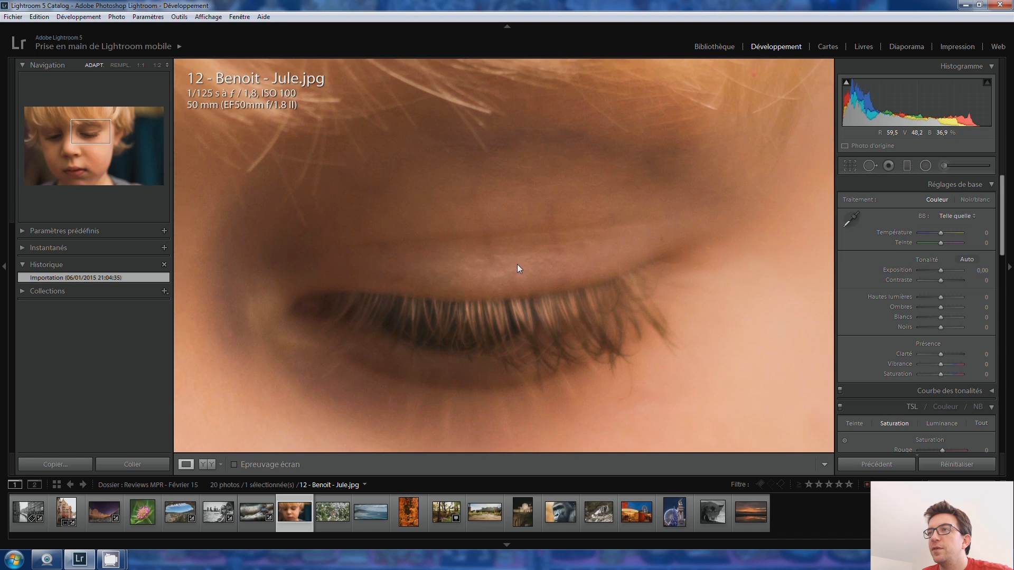
{"action": "left_click", "coordinate": [519, 265]}
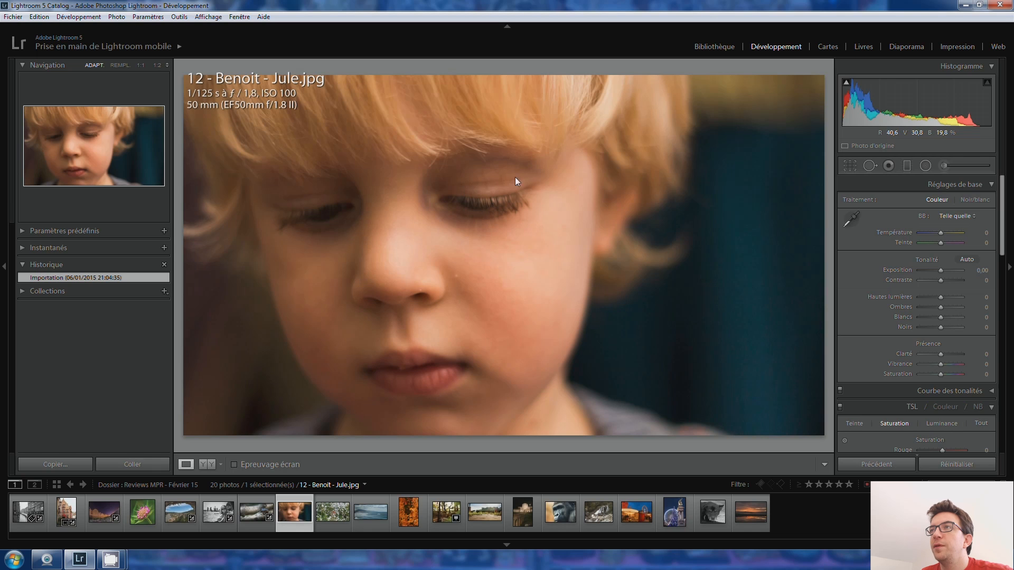
{"action": "left_click", "coordinate": [602, 79]}
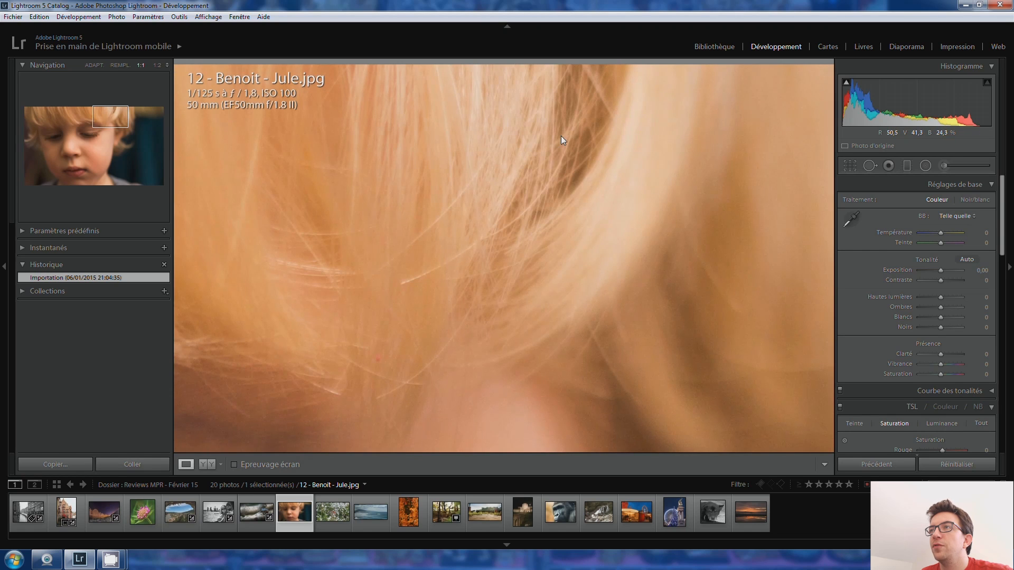
{"action": "left_click", "coordinate": [548, 148]}
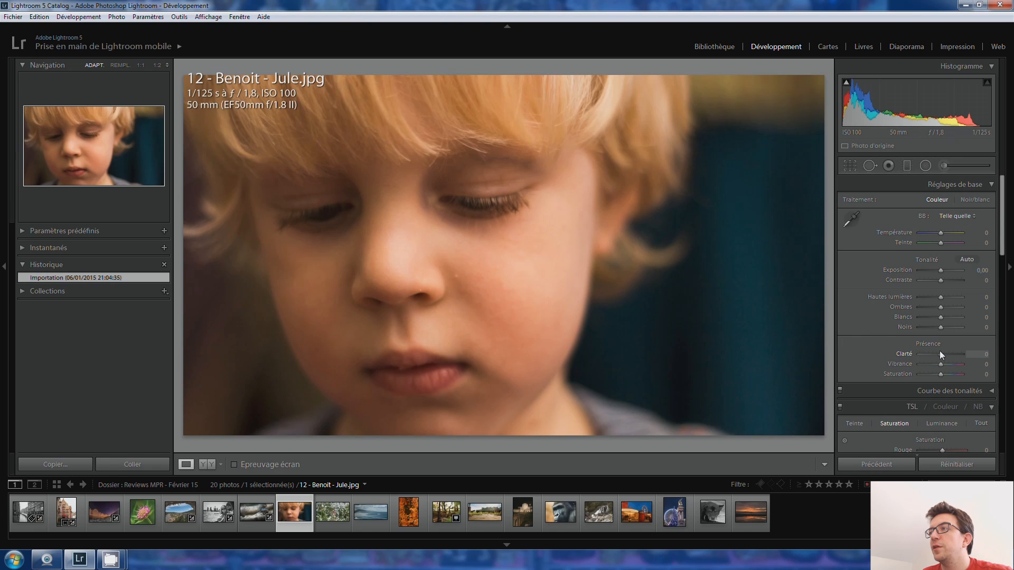
- Raise the clarity of the child's portrait to +70
{"action": "key", "text": "Up"}
{"action": "key", "text": "Up"}
{"action": "key", "text": "Up"}
{"action": "key", "text": "Up"}
{"action": "key", "text": "Up"}
{"action": "key", "text": "Up"}
{"action": "key", "text": "Up"}
{"action": "key", "text": "Up"}
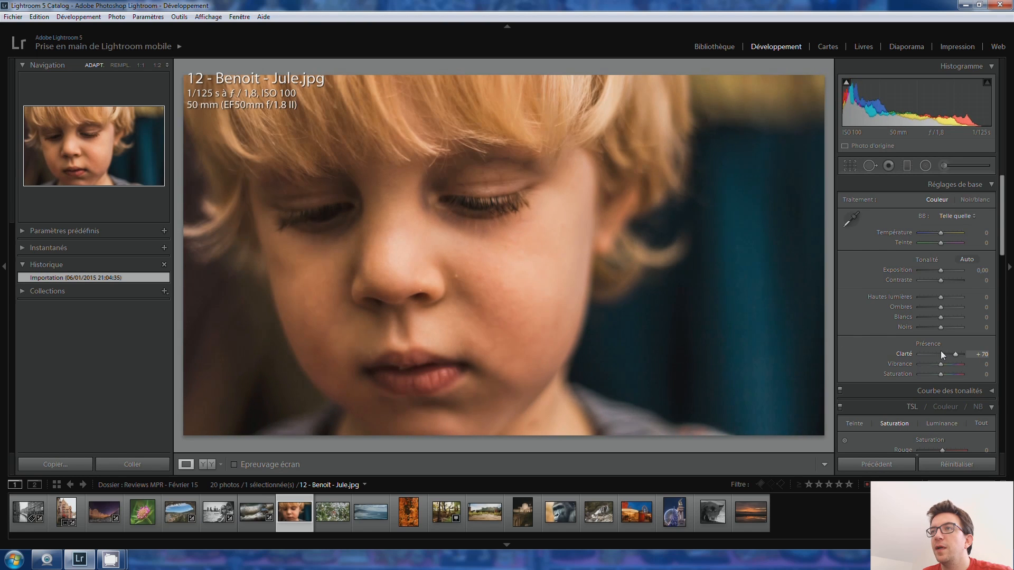
- Return the portrait's clarity to 0 and retouch the white specks on the cheek and above the nostril with spot removal
{"action": "key", "text": "shift+Down"}
{"action": "key", "text": "shift+Down"}
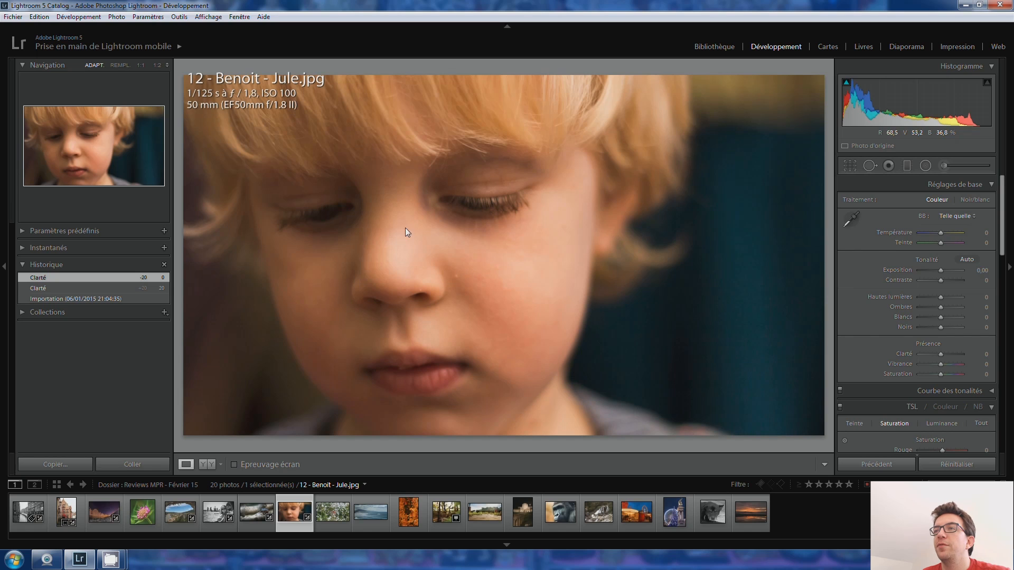
{"action": "left_click", "coordinate": [457, 275]}
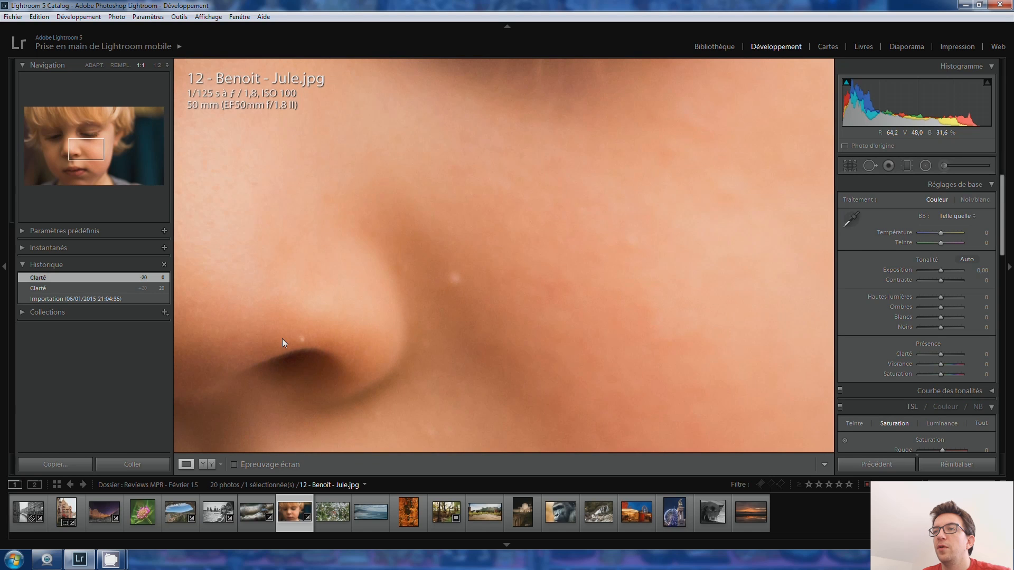
{"action": "left_click", "coordinate": [869, 166]}
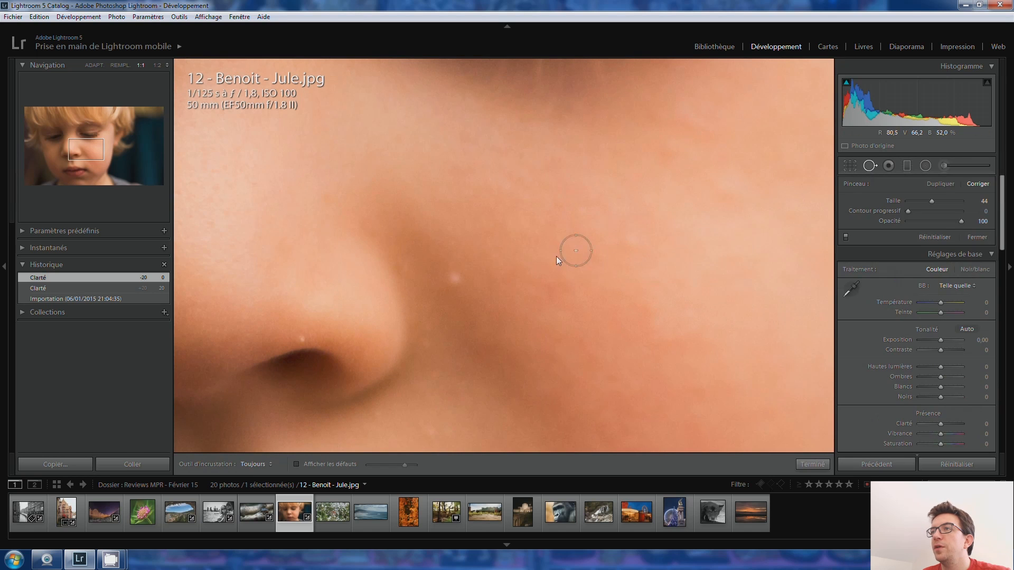
{"action": "left_click", "coordinate": [455, 278]}
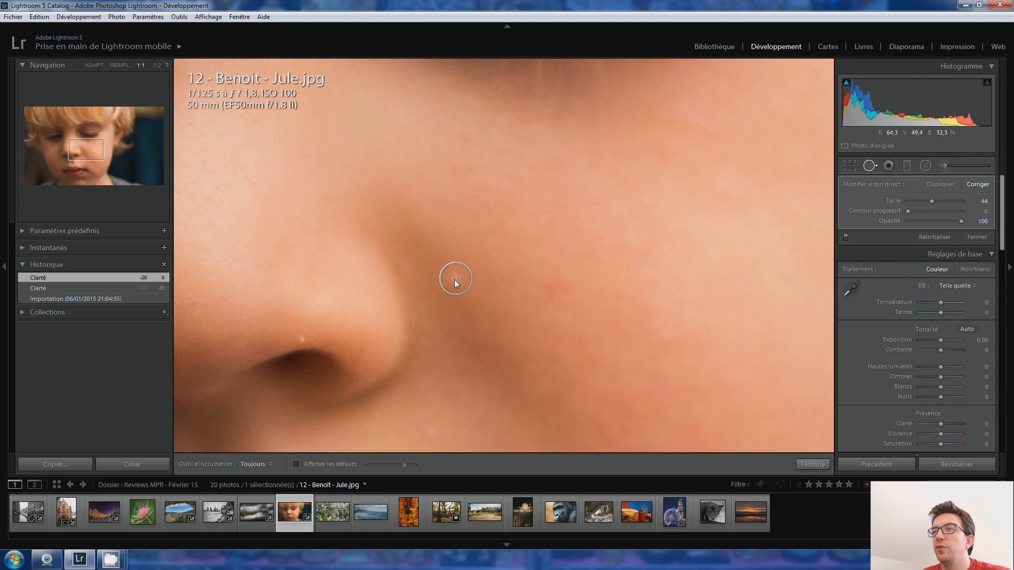
{"action": "left_click", "coordinate": [305, 334]}
{"action": "key", "text": "q"}
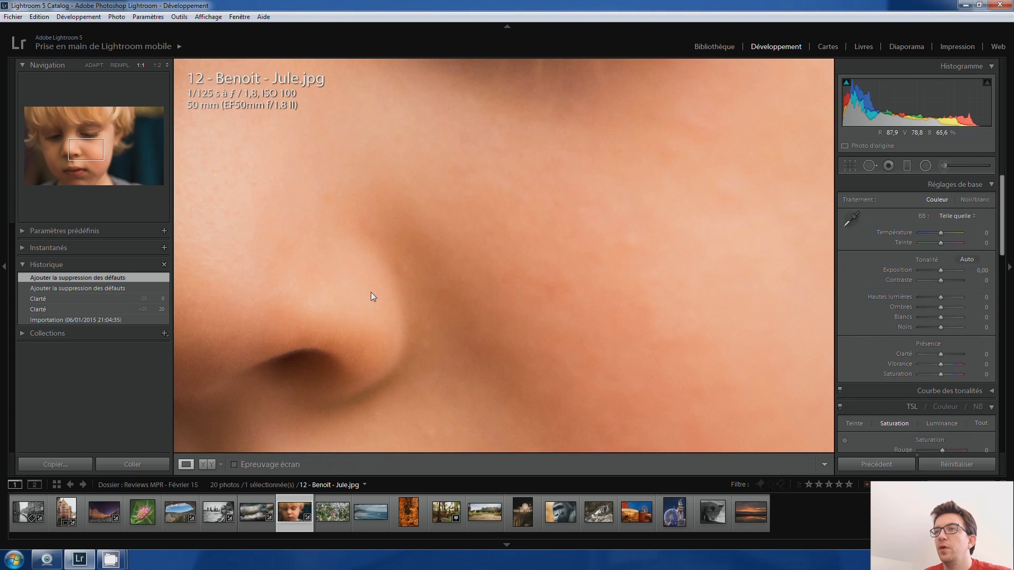
{"action": "left_click", "coordinate": [492, 263]}
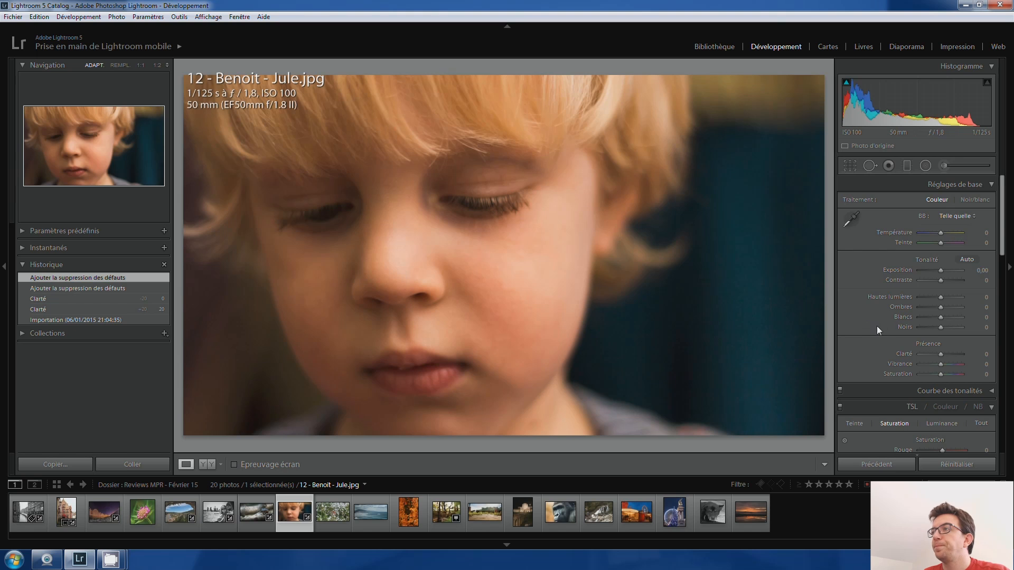
- Try the black-and-white conversion on the child's portrait twice and return it to colour
{"action": "scroll", "coordinate": [863, 324], "scroll_direction": "down", "scroll_amount": 5}
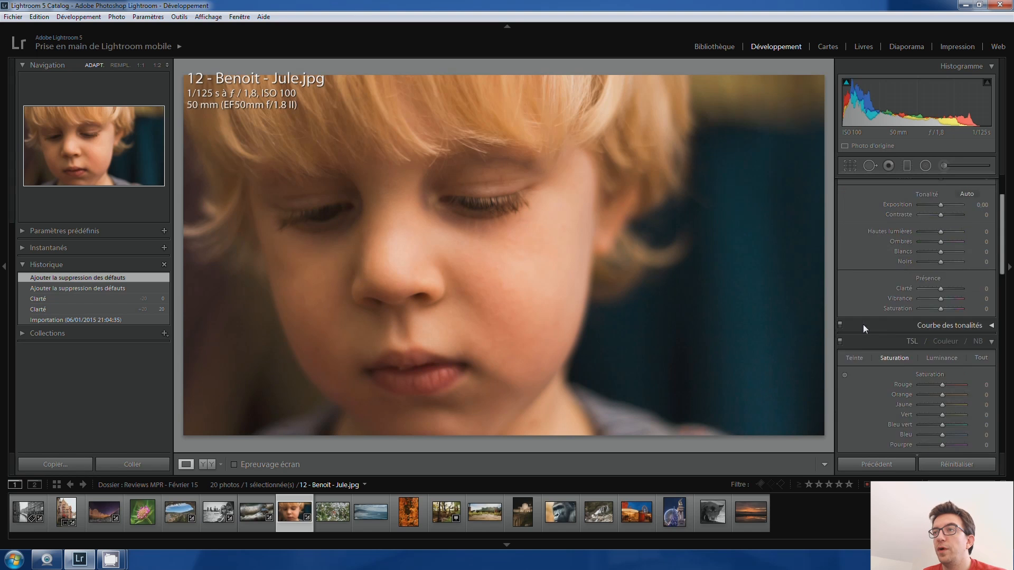
{"action": "scroll", "coordinate": [862, 325], "scroll_direction": "up", "scroll_amount": 5}
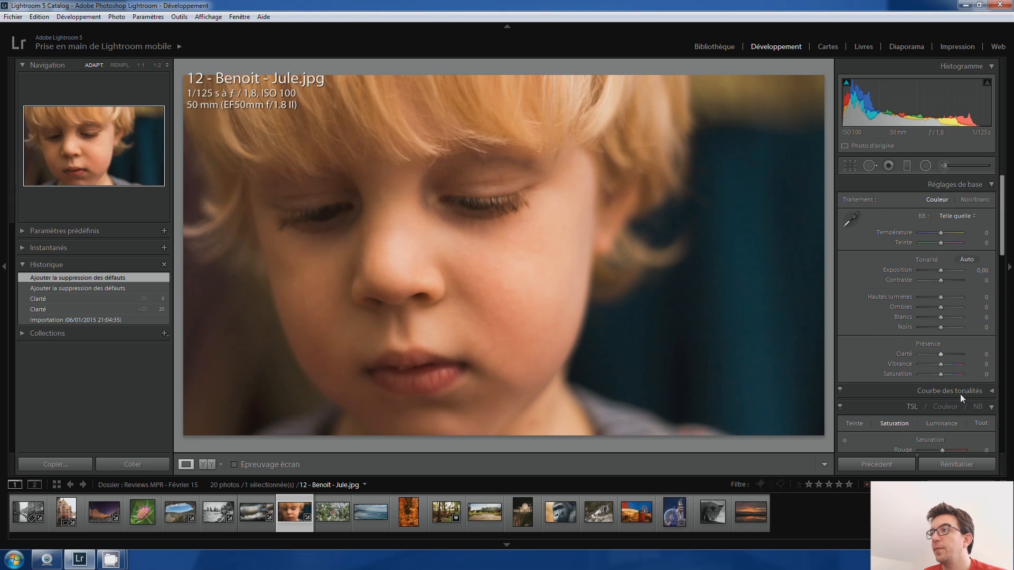
{"action": "left_click", "coordinate": [978, 407]}
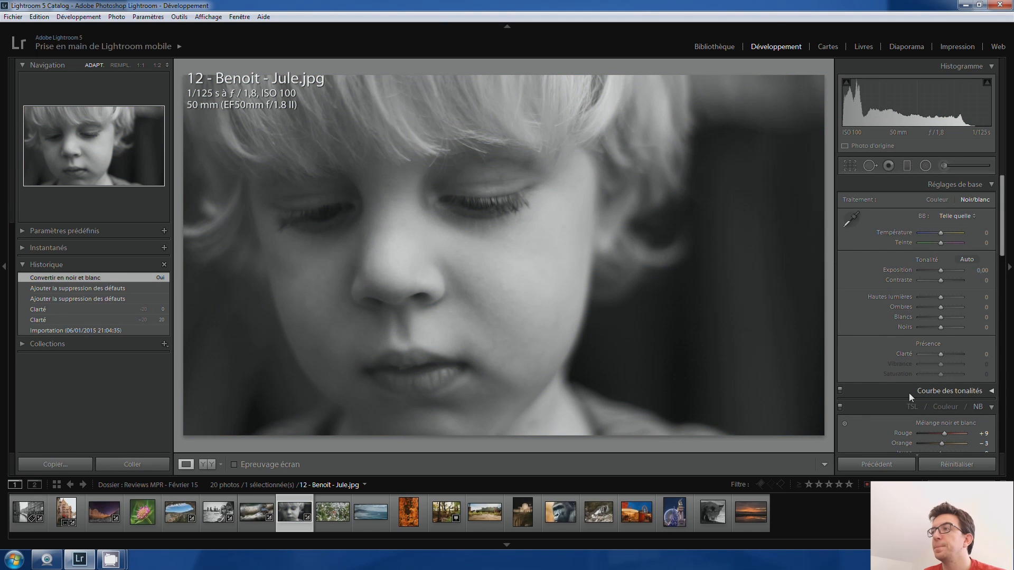
{"action": "left_click", "coordinate": [916, 408]}
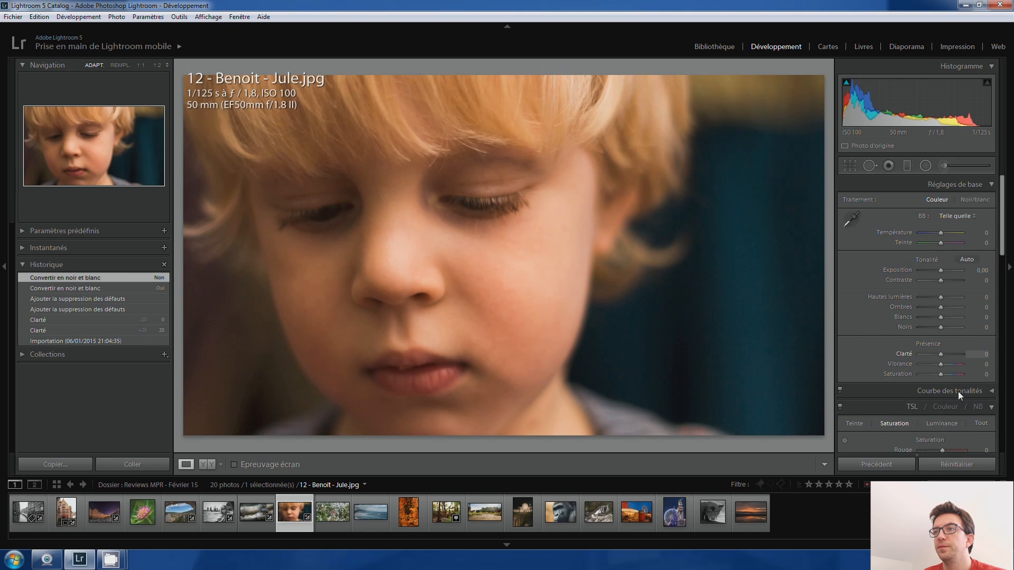
{"action": "left_click", "coordinate": [976, 407]}
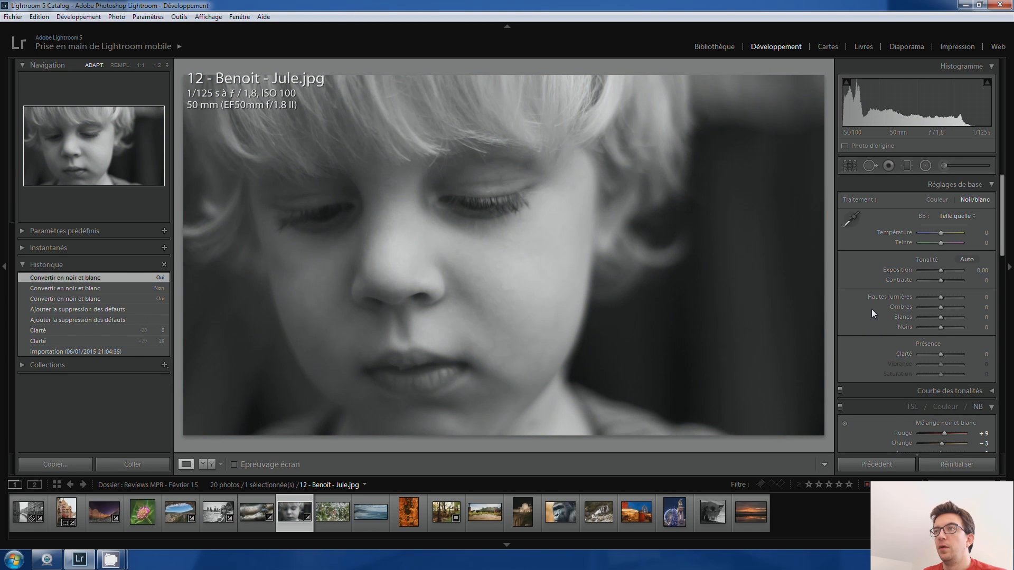
{"action": "left_click", "coordinate": [908, 409]}
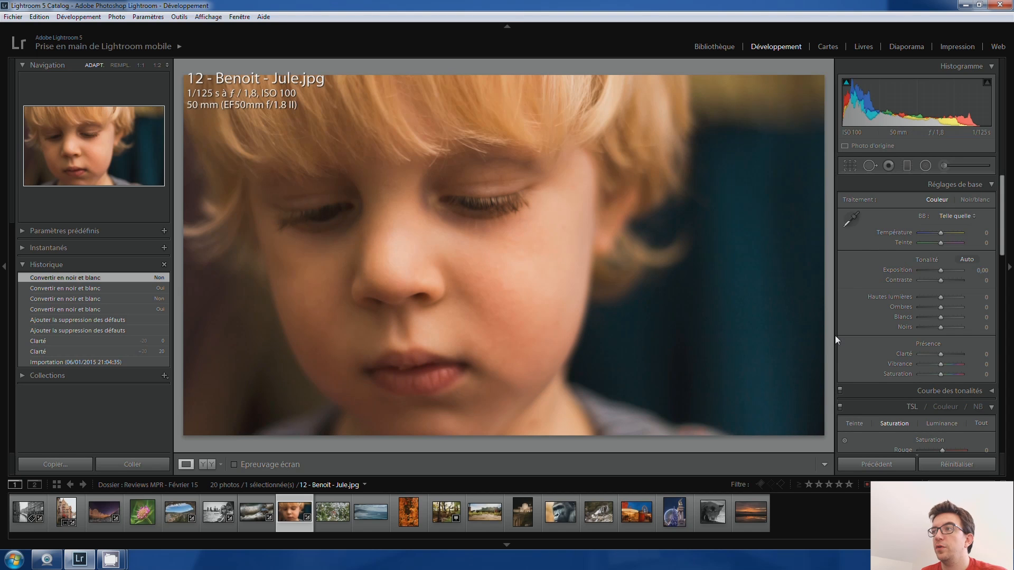
- Open the red dragonfly photo and examine the focus on its wings, head and body up close
{"action": "left_click", "coordinate": [335, 517]}
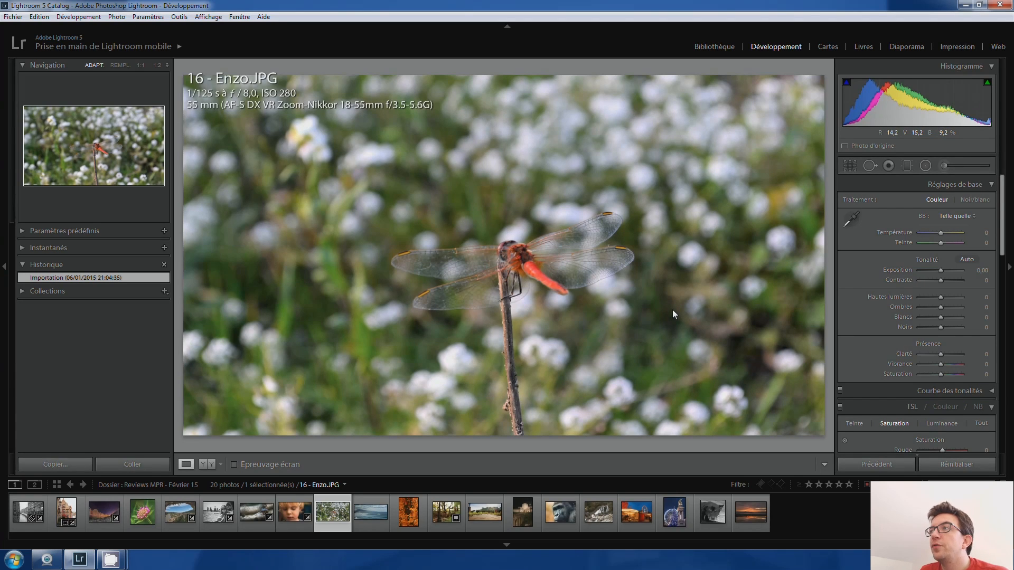
{"action": "left_click", "coordinate": [501, 259]}
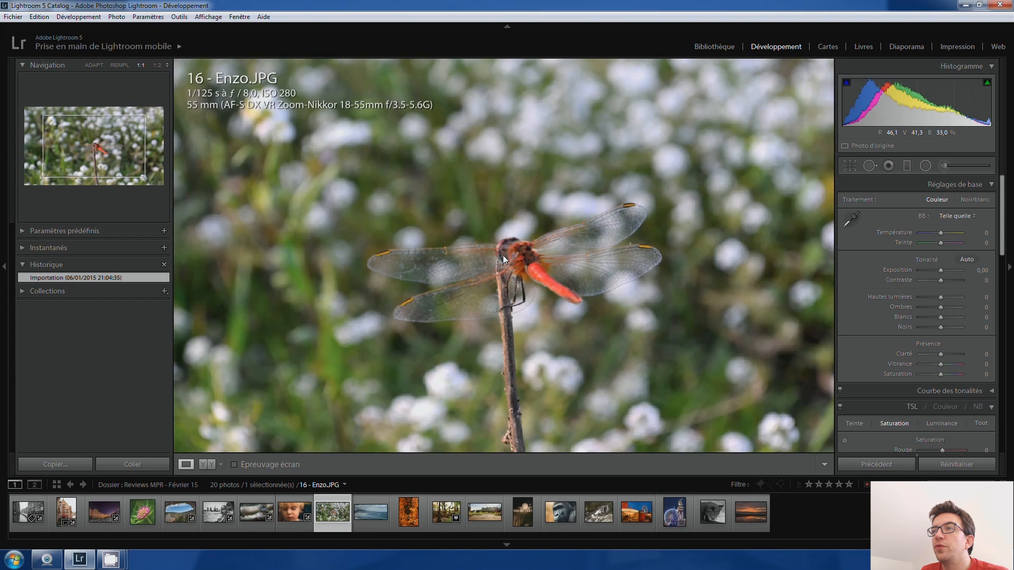
{"action": "left_click_drag", "start_coordinate": [528, 305], "coordinate": [354, 339]}
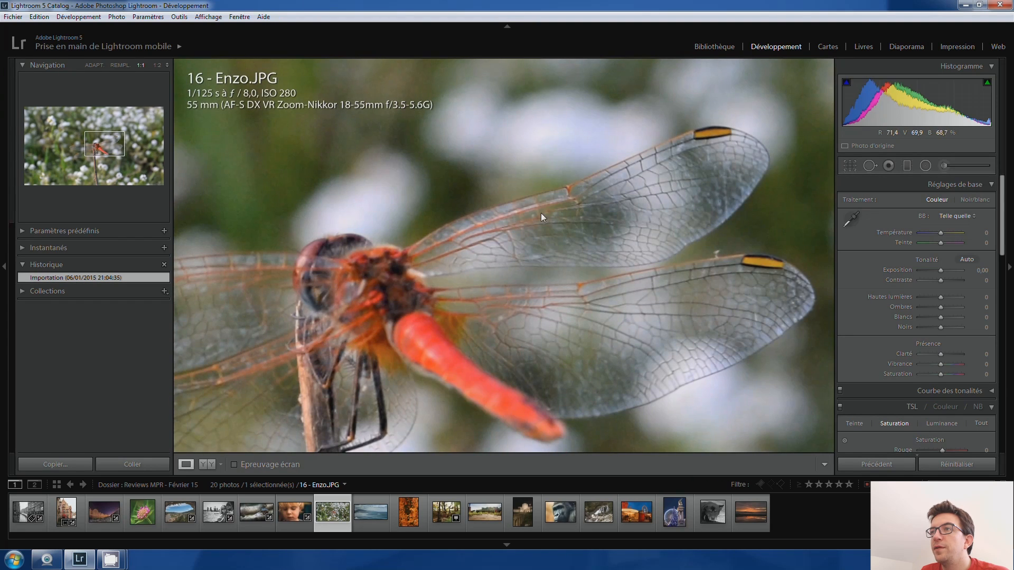
{"action": "left_click_drag", "start_coordinate": [430, 322], "coordinate": [559, 281]}
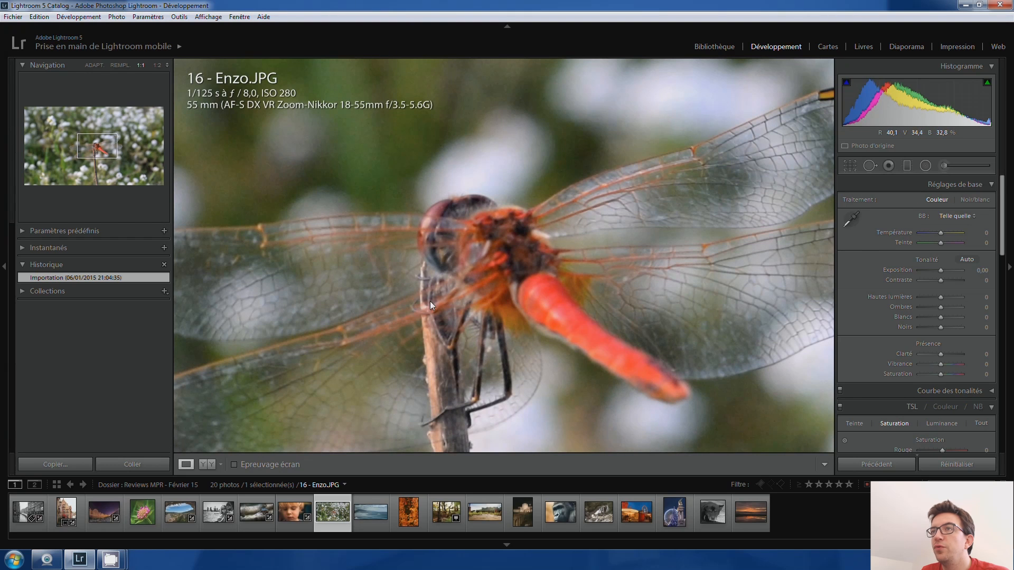
{"action": "left_click", "coordinate": [403, 298]}
{"action": "left_click", "coordinate": [504, 272]}
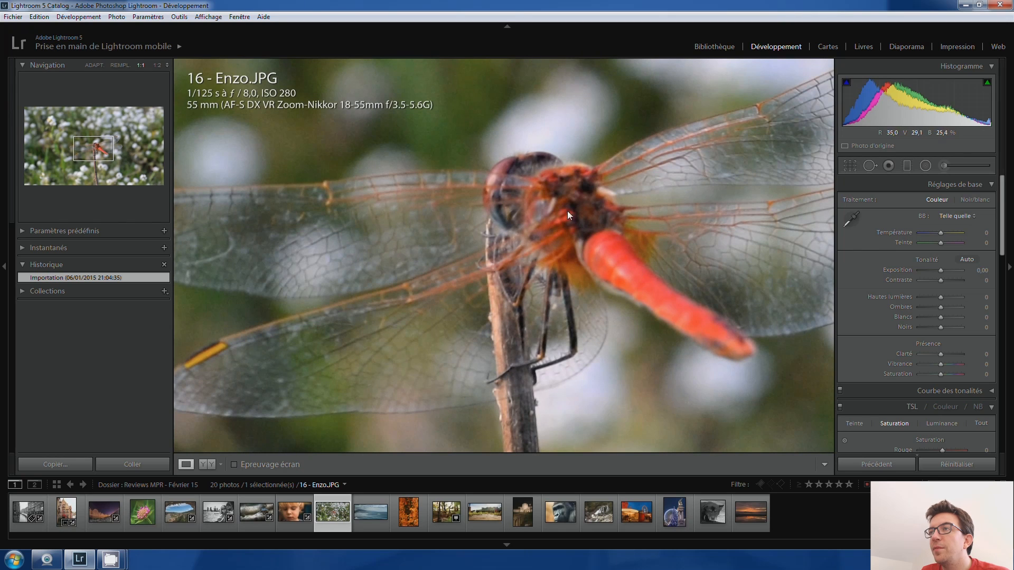
{"action": "left_click", "coordinate": [610, 273]}
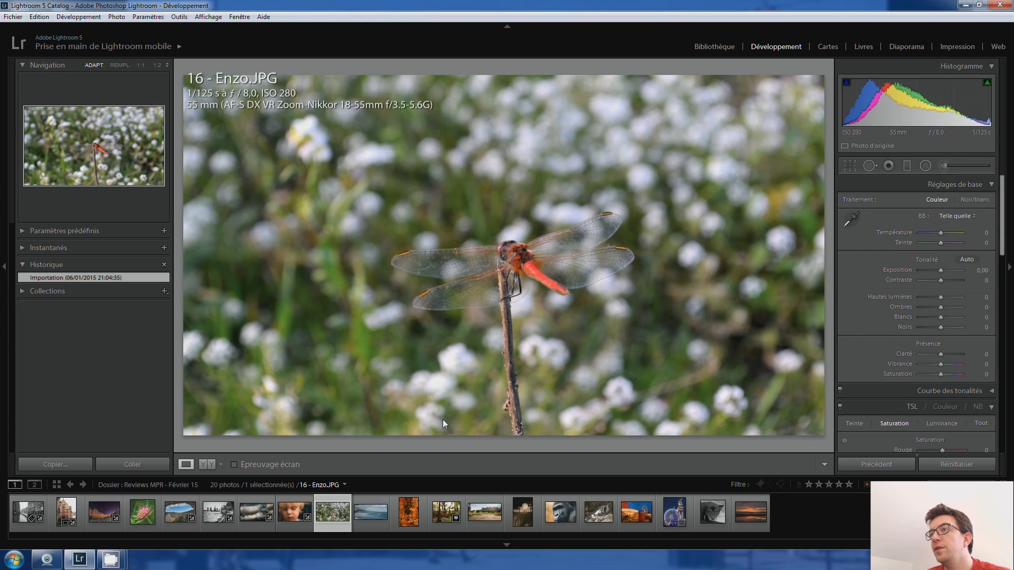
- Crop the dragonfly photo tighter with the aspect ratio locked, placing the insect off-centre toward the lower right
{"action": "left_click", "coordinate": [847, 165]}
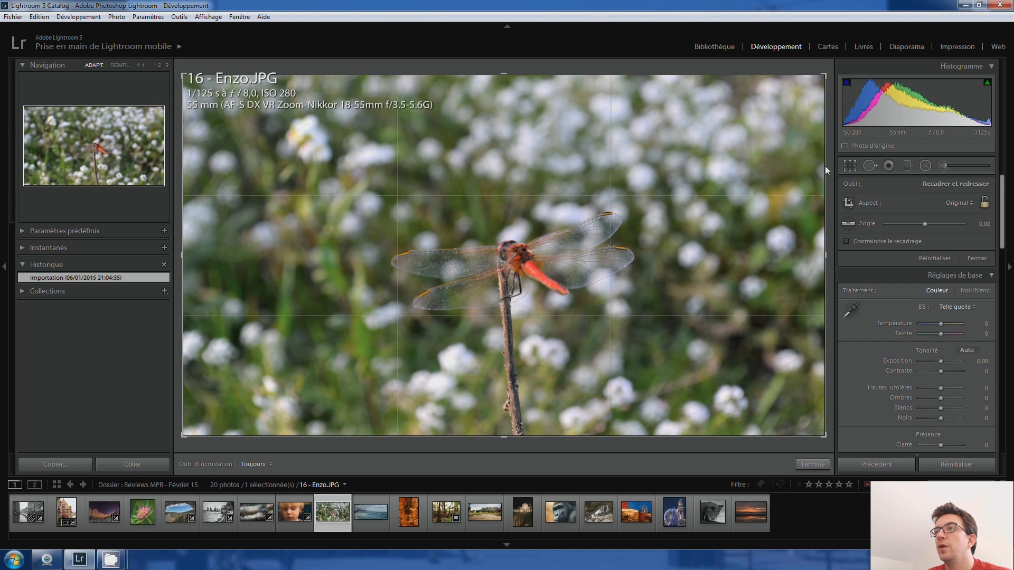
{"action": "left_click_drag", "start_coordinate": [822, 436], "coordinate": [796, 415]}
{"action": "left_click", "coordinate": [985, 202]}
{"action": "left_click_drag", "start_coordinate": [822, 79], "coordinate": [777, 82]}
{"action": "left_click_drag", "start_coordinate": [662, 290], "coordinate": [733, 343]}
{"action": "double_click", "coordinate": [704, 285]}
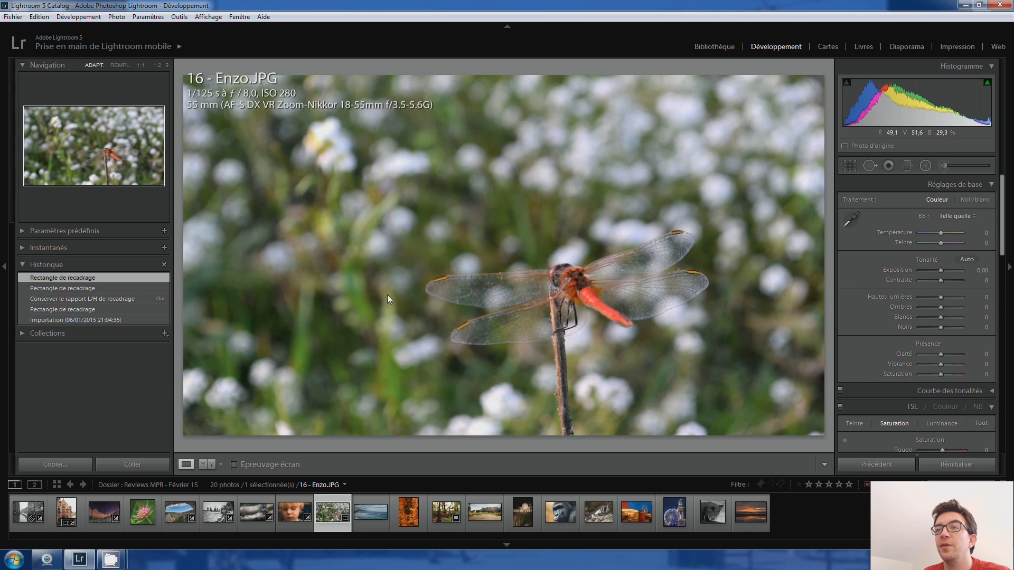
- Open the coastal seascape photo and try a warmer temperature of +25 before setting it to +5
{"action": "left_click", "coordinate": [365, 511]}
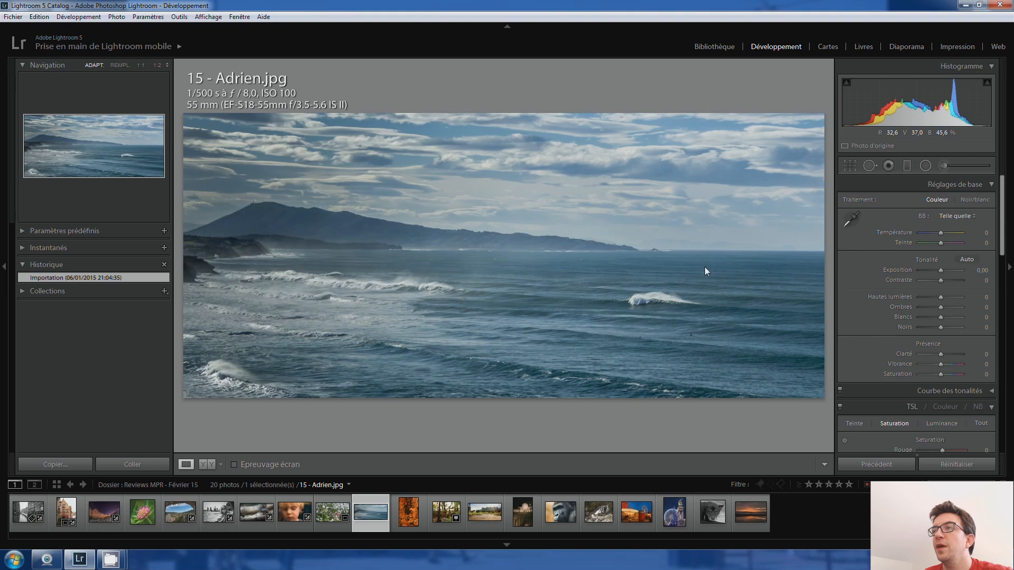
{"action": "key", "text": "Up"}
{"action": "key", "text": "Up"}
{"action": "key", "text": "Up"}
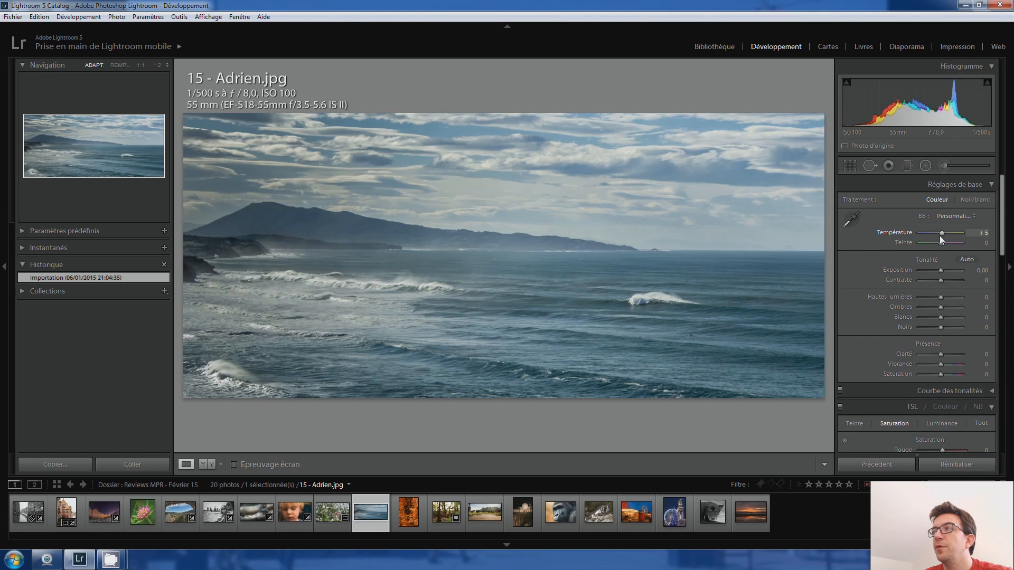
{"action": "key", "text": "Down"}
{"action": "key", "text": "Down"}
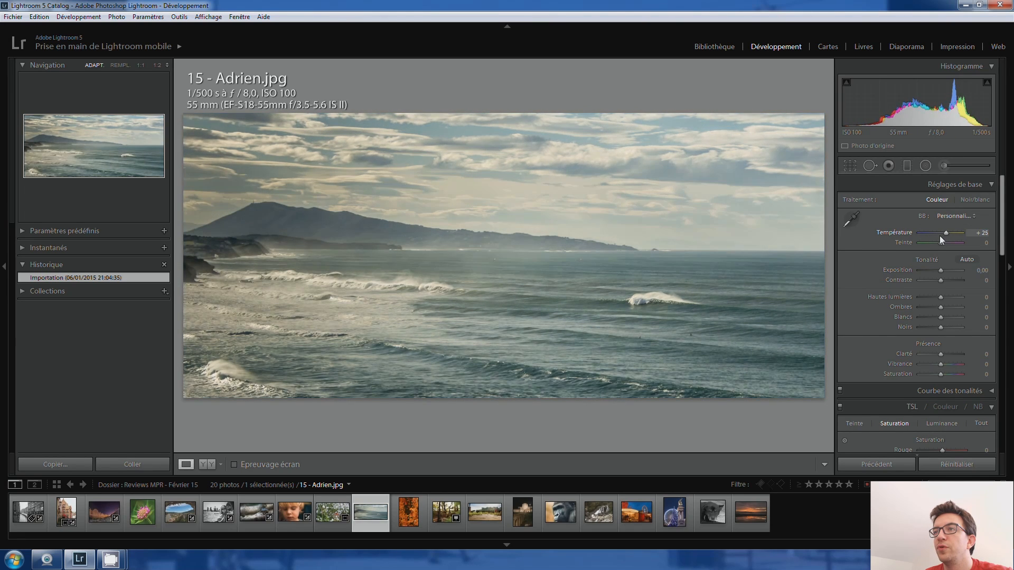
{"action": "key", "text": "Up"}
{"action": "key", "text": "Down"}
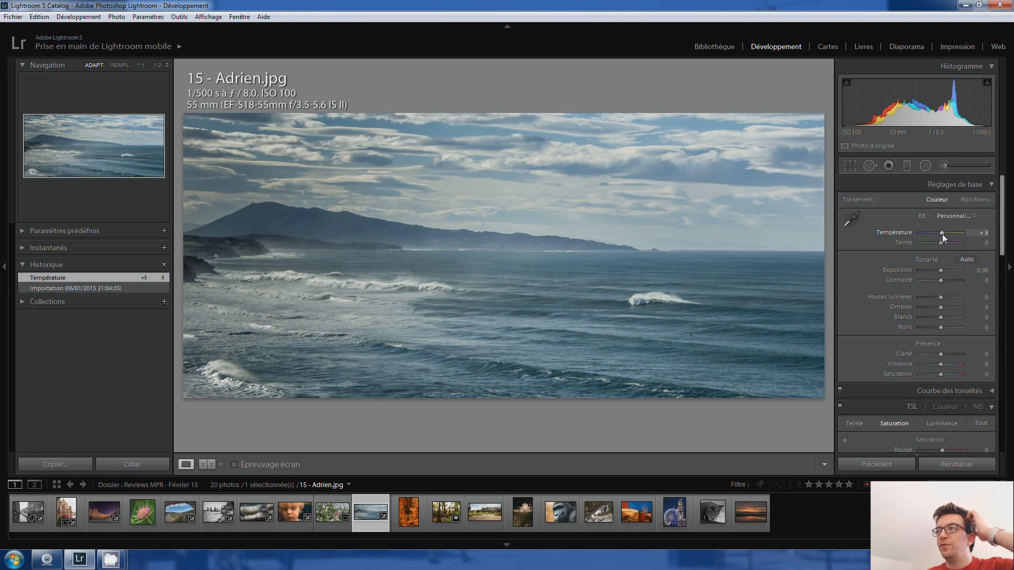
- Try warming the seascape's temperature to +35 and bring it back to +5
{"action": "key", "text": "Up"}
{"action": "key", "text": "Up"}
{"action": "key", "text": "Up"}
{"action": "key", "text": "Up"}
{"action": "key", "text": "Up"}
{"action": "key", "text": "Up"}
{"action": "key", "text": "Up"}
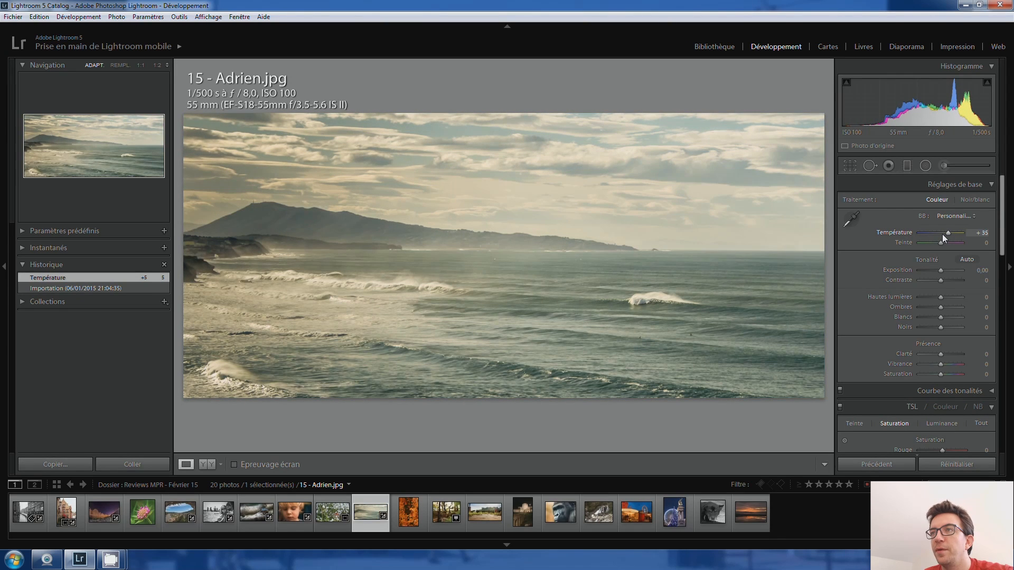
{"action": "key", "text": "Down"}
{"action": "key", "text": "Down"}
{"action": "key", "text": "Down"}
{"action": "key", "text": "Down"}
{"action": "key", "text": "Down"}
{"action": "key", "text": "Down"}
{"action": "key", "text": "Down"}
{"action": "key", "text": "Down"}
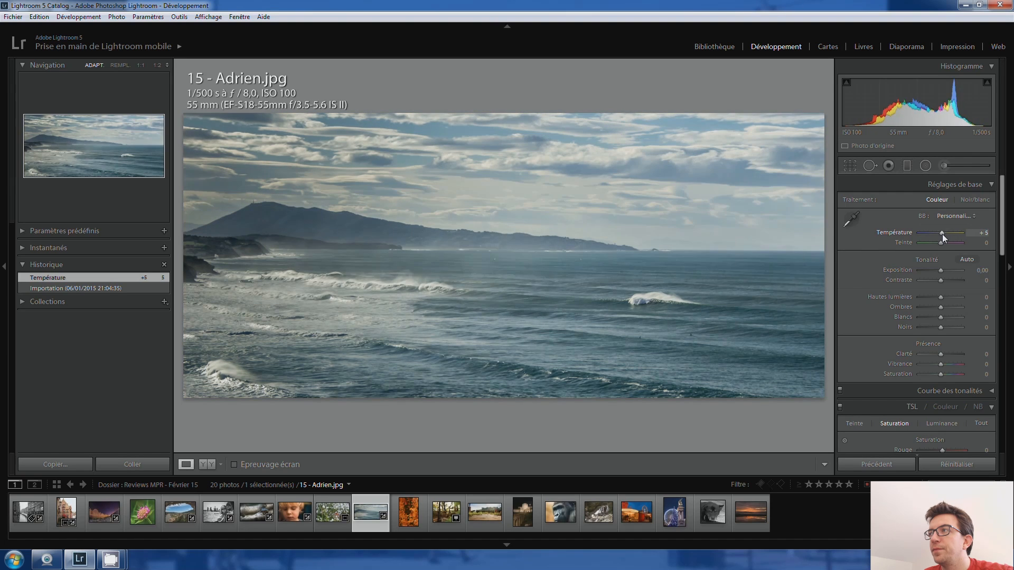
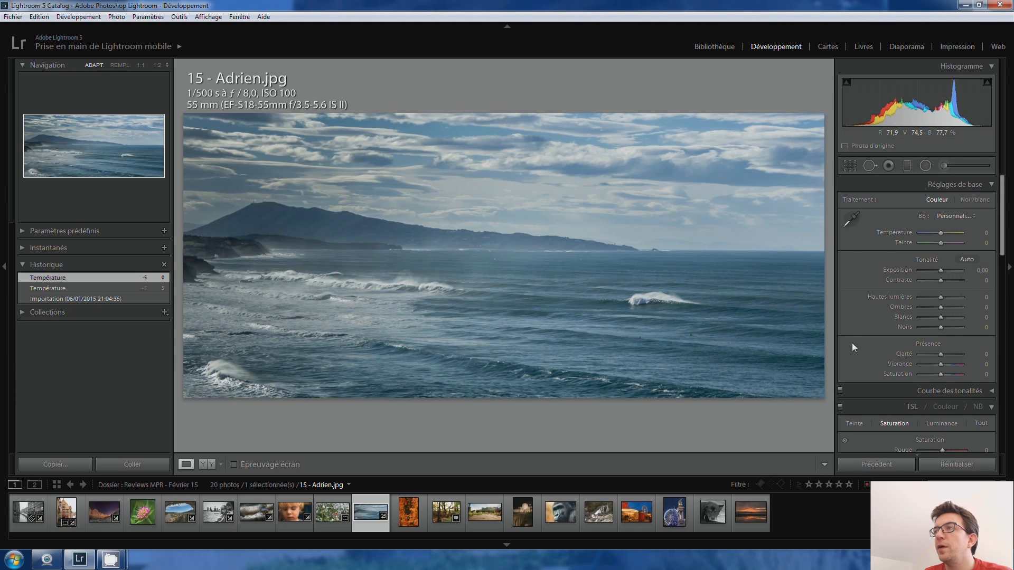
- Brighten the seascape's left side with a nearly vertical graduated filter, with shadows reset to 0 and exposure at 0.54
{"action": "left_click", "coordinate": [909, 168]}
{"action": "left_click_drag", "start_coordinate": [228, 244], "coordinate": [376, 250]}
{"action": "left_click_drag", "start_coordinate": [305, 245], "coordinate": [341, 251]}
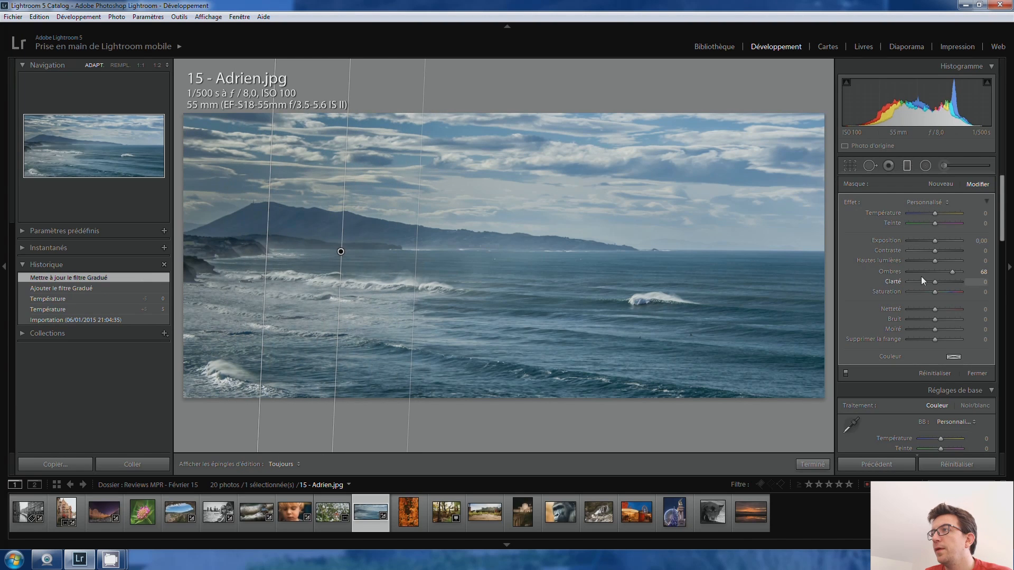
{"action": "double_click", "coordinate": [950, 272]}
{"action": "left_click_drag", "start_coordinate": [940, 245], "coordinate": [938, 242]}
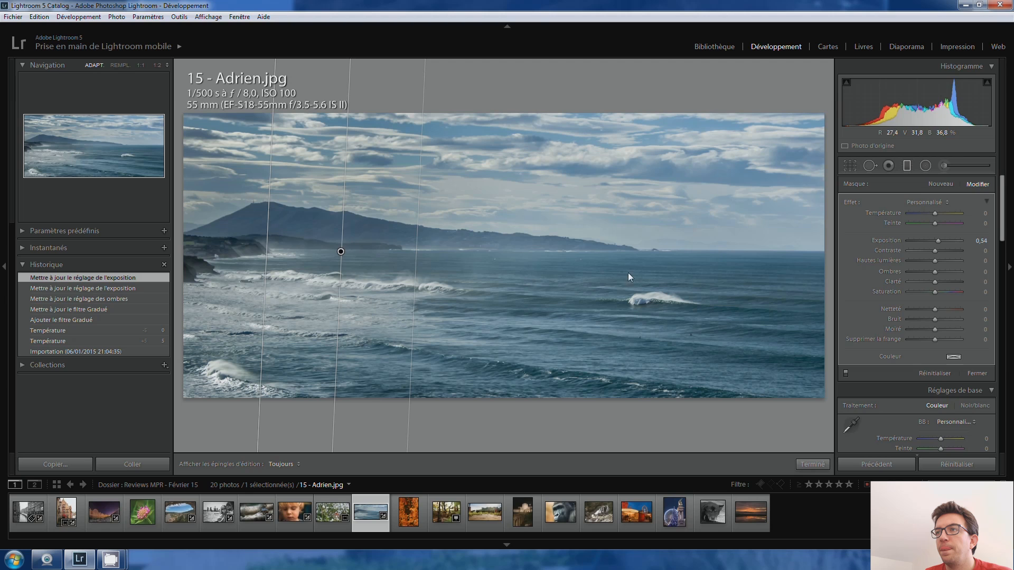
{"action": "left_click", "coordinate": [905, 167]}
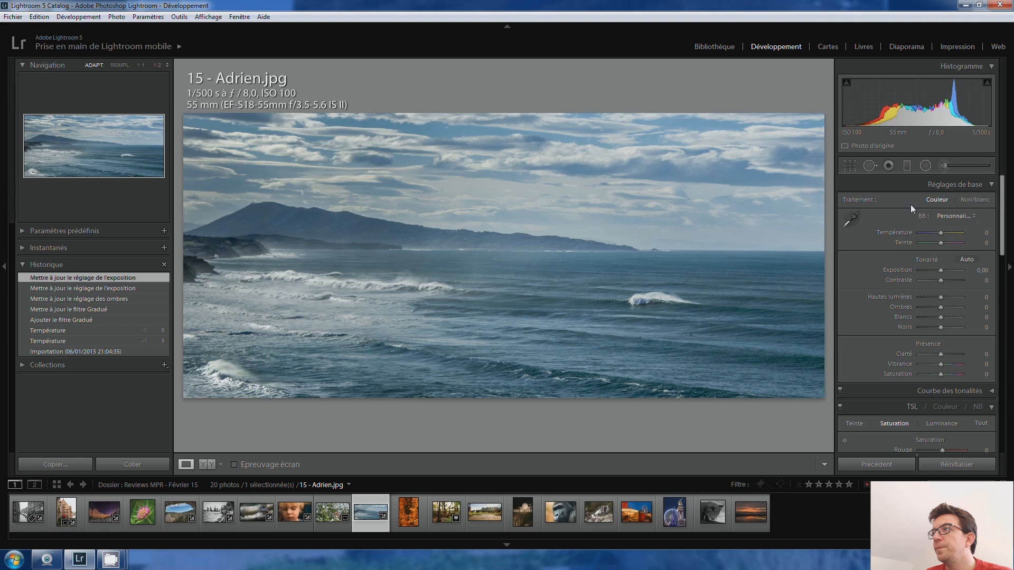
- Try a 1 x 1 crop framing the seascape's left coast and mountain, and restore the uncropped history state
{"action": "left_click", "coordinate": [852, 166]}
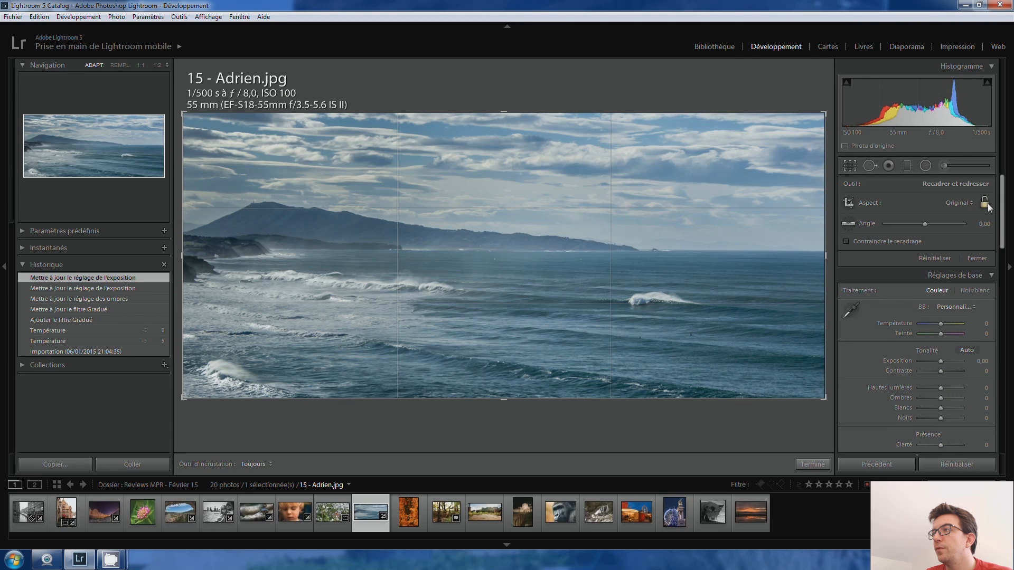
{"action": "left_click", "coordinate": [972, 204]}
{"action": "left_click", "coordinate": [882, 254]}
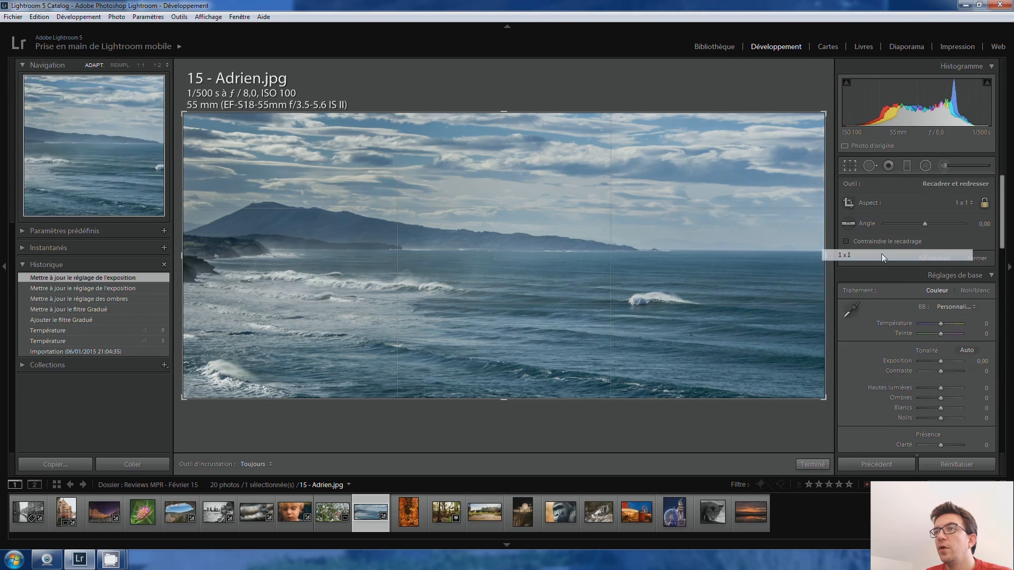
{"action": "left_click_drag", "start_coordinate": [495, 276], "coordinate": [701, 267]}
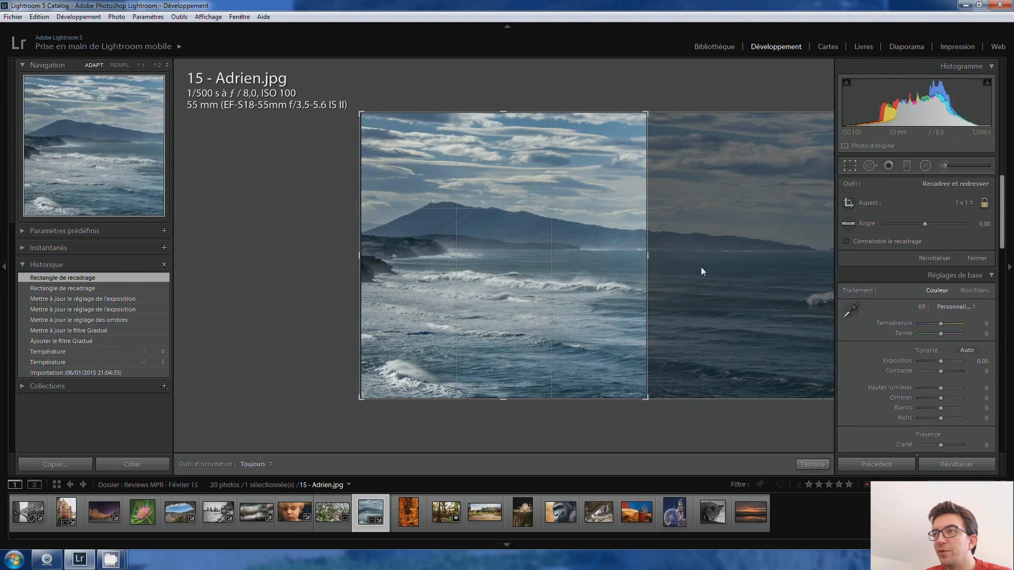
{"action": "key", "text": "Return"}
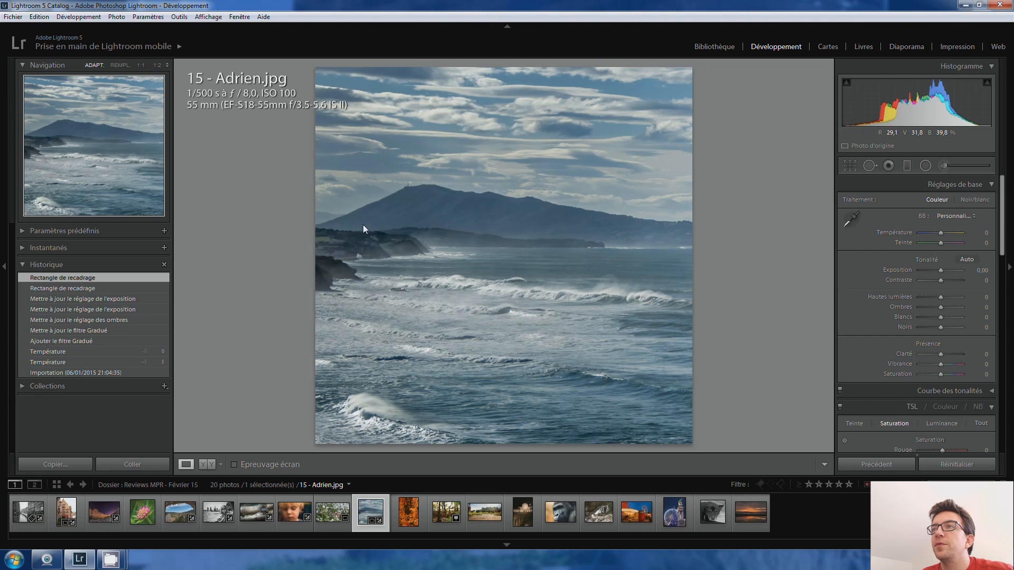
{"action": "left_click", "coordinate": [64, 298]}
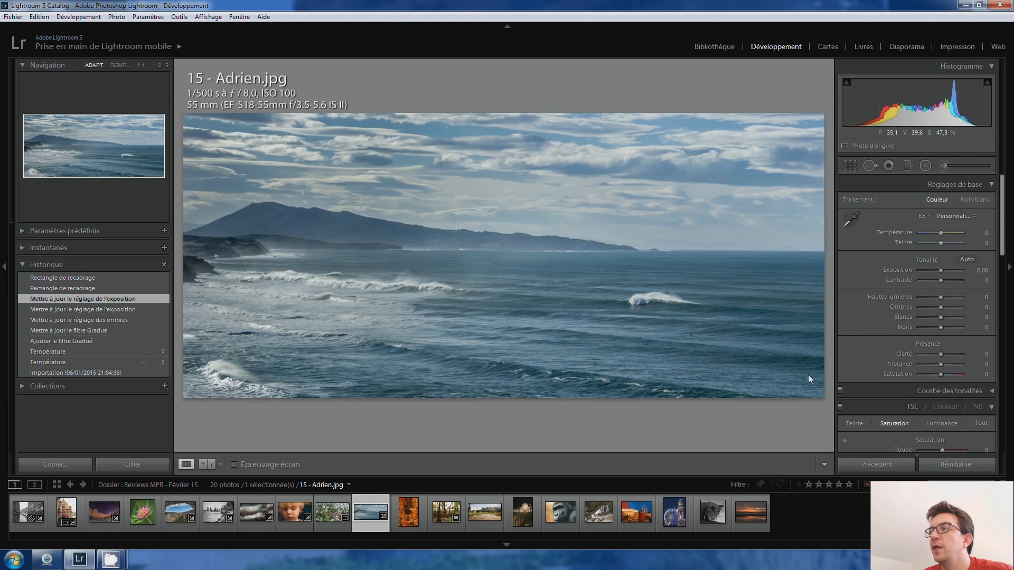
- Convert the seascape to black and white and set its clarity to +60
{"action": "left_click", "coordinate": [978, 408]}
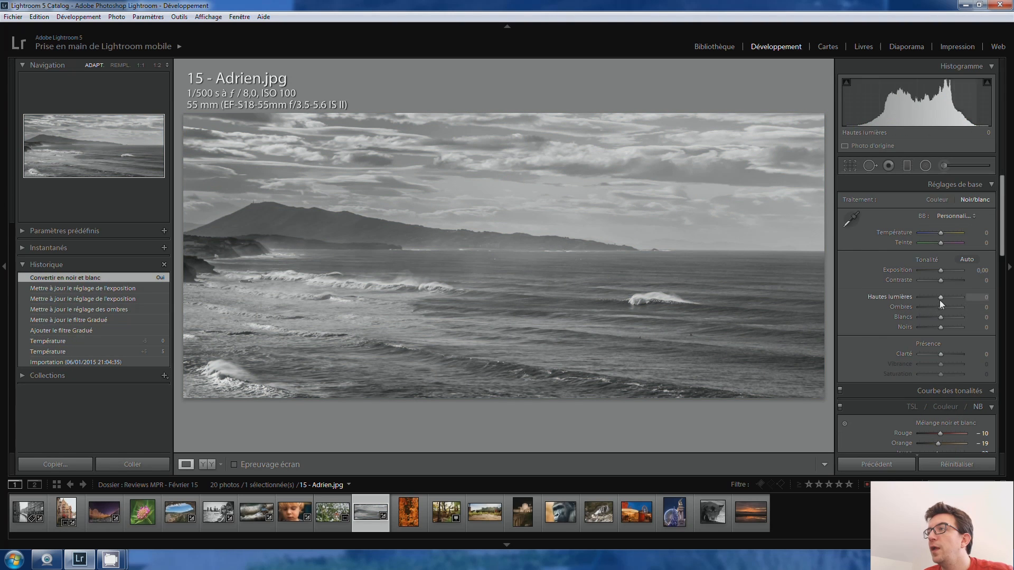
{"action": "scroll", "coordinate": [943, 355], "scroll_direction": "up", "scroll_amount": 14}
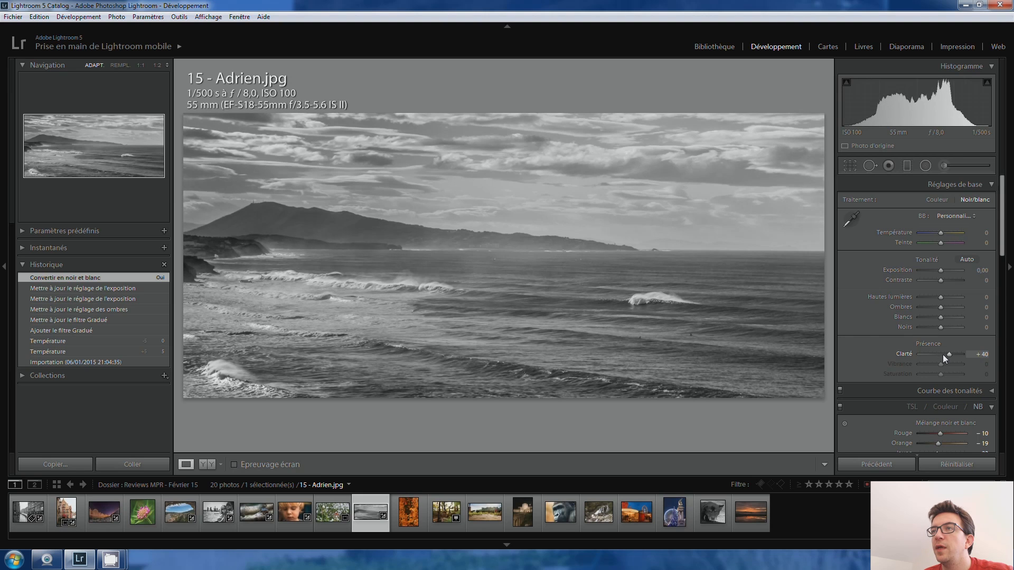
{"action": "scroll", "coordinate": [943, 354], "scroll_direction": "down", "scroll_amount": 2}
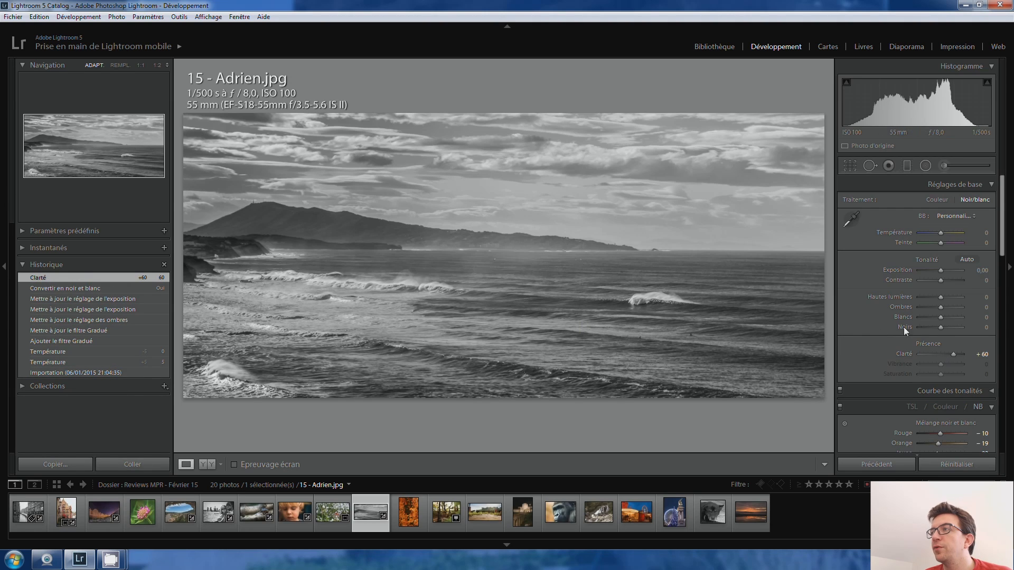
- Set the black-and-white seascape's whites to +40, blacks to -20 and contrast to -30
{"action": "scroll", "coordinate": [942, 320], "scroll_direction": "up", "scroll_amount": 6}
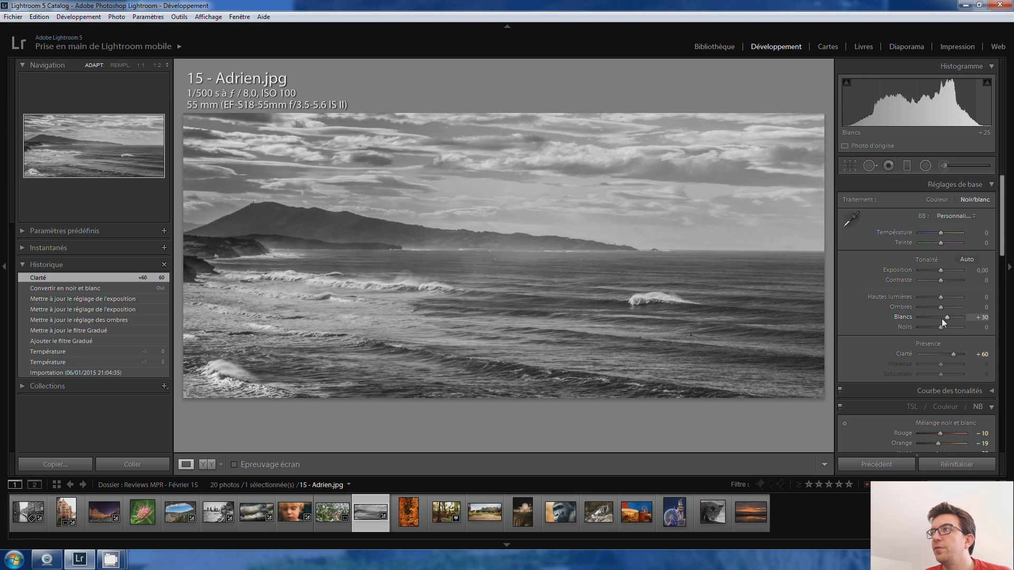
{"action": "scroll", "coordinate": [942, 318], "scroll_direction": "up", "scroll_amount": 2}
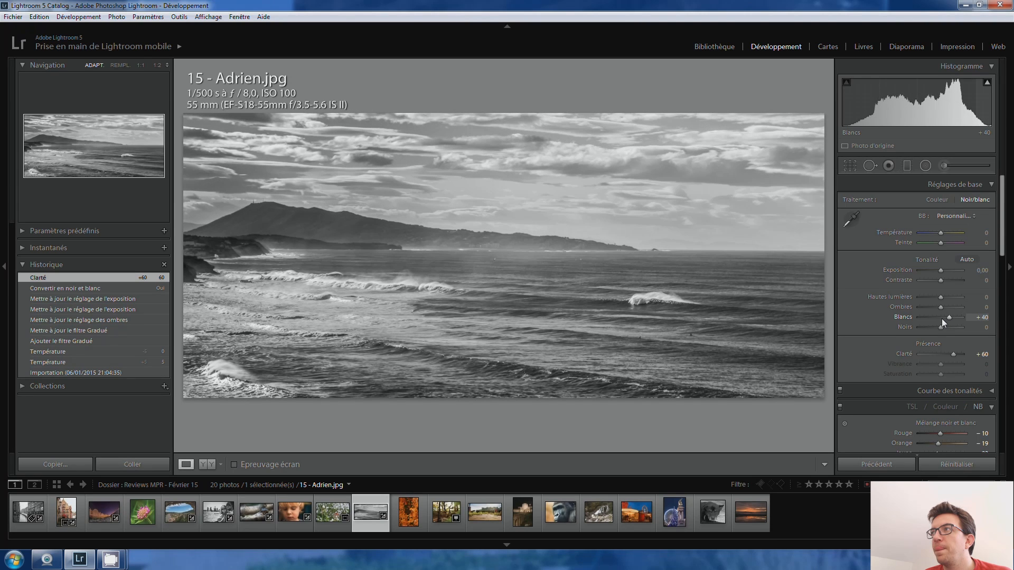
{"action": "scroll", "coordinate": [942, 329], "scroll_direction": "down", "scroll_amount": 4}
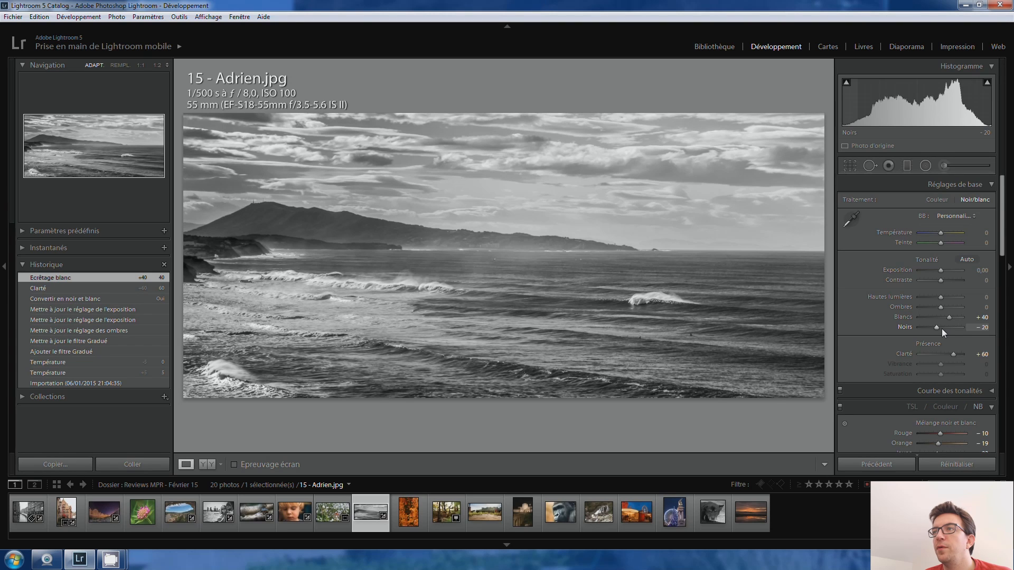
{"action": "scroll", "coordinate": [942, 279], "scroll_direction": "down", "scroll_amount": 6}
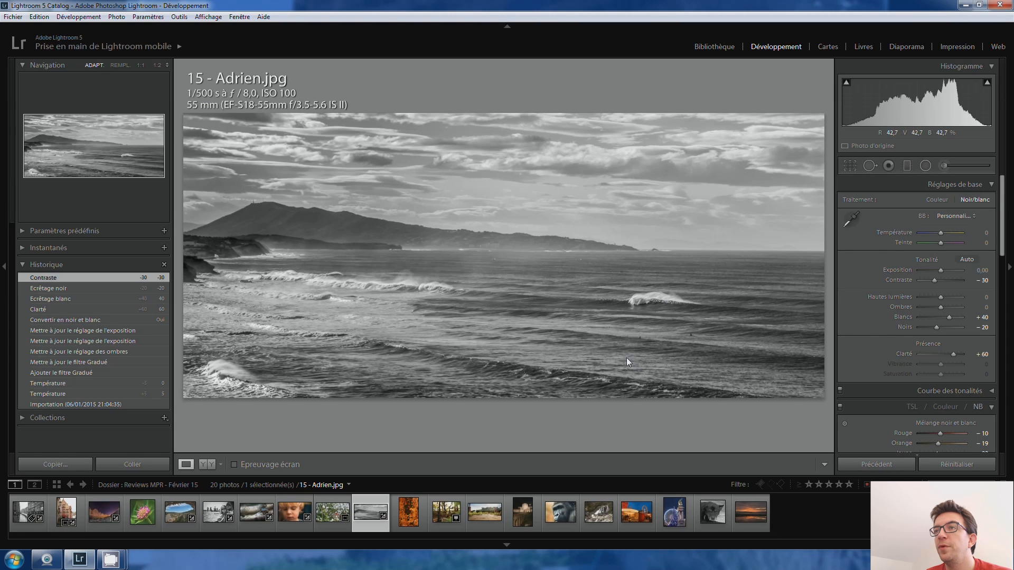
- Remove the two small surfers from the water below the breaking wave with size 35 healing spots
{"action": "left_click", "coordinate": [663, 337]}
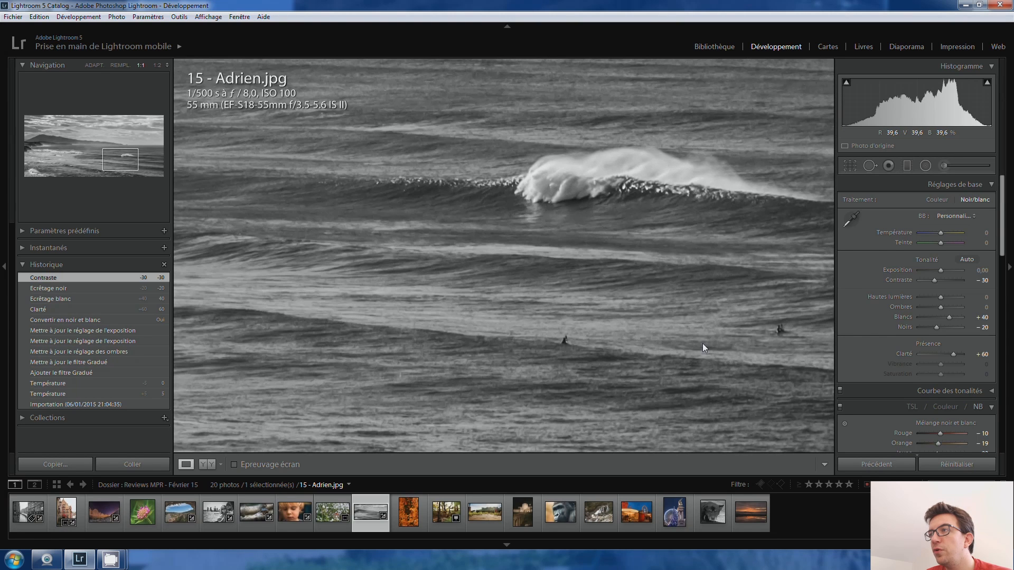
{"action": "left_click_drag", "start_coordinate": [702, 343], "coordinate": [493, 340]}
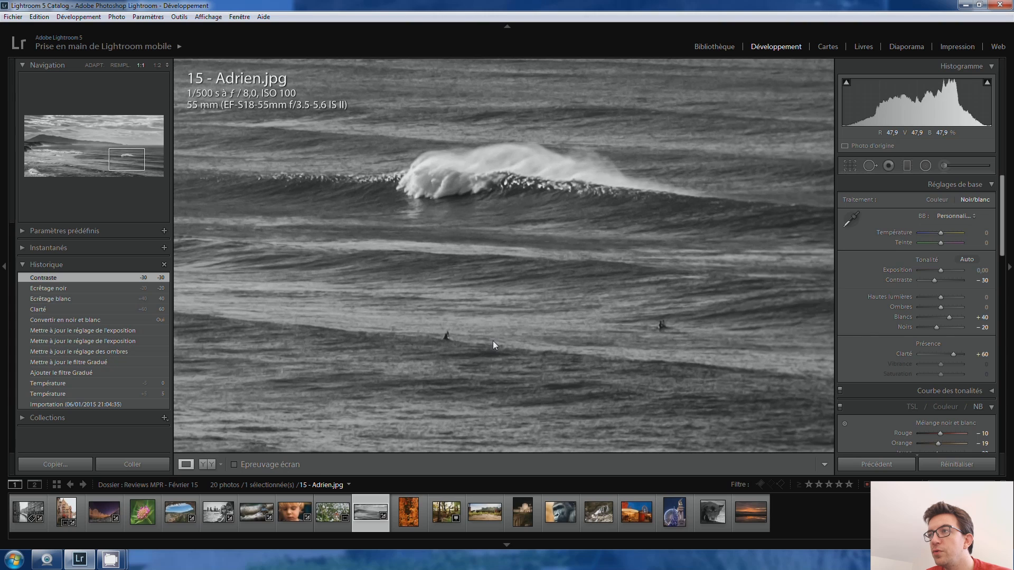
{"action": "left_click", "coordinate": [477, 327]}
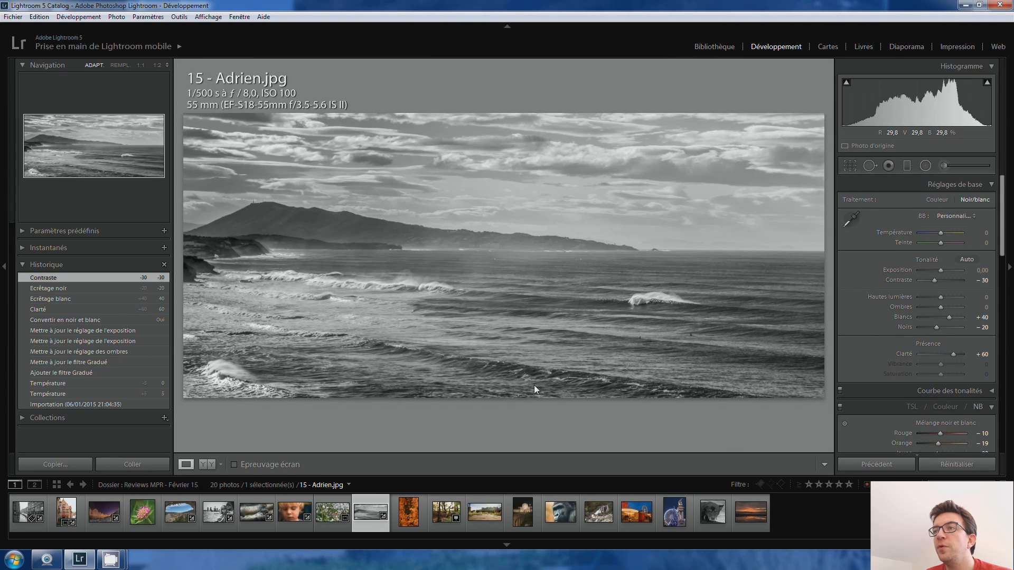
{"action": "left_click", "coordinate": [671, 335]}
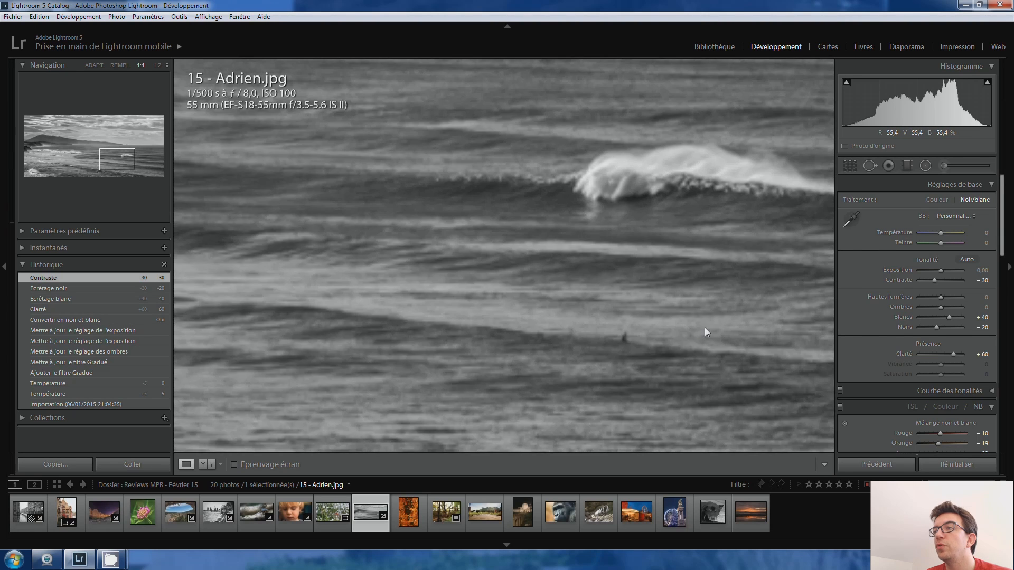
{"action": "left_click", "coordinate": [868, 166]}
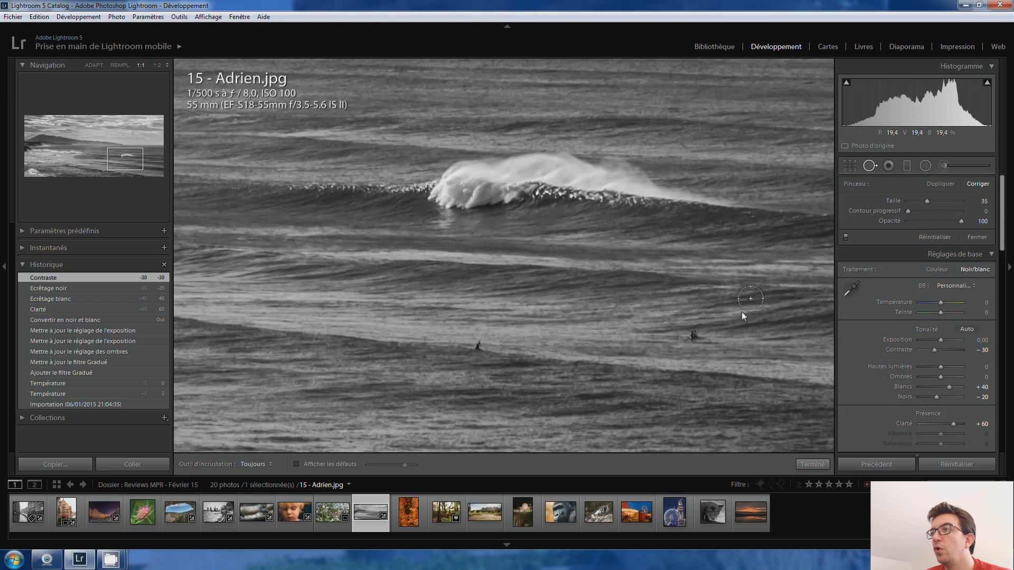
{"action": "left_click", "coordinate": [694, 336]}
{"action": "left_click", "coordinate": [470, 346]}
{"action": "key", "text": "q"}
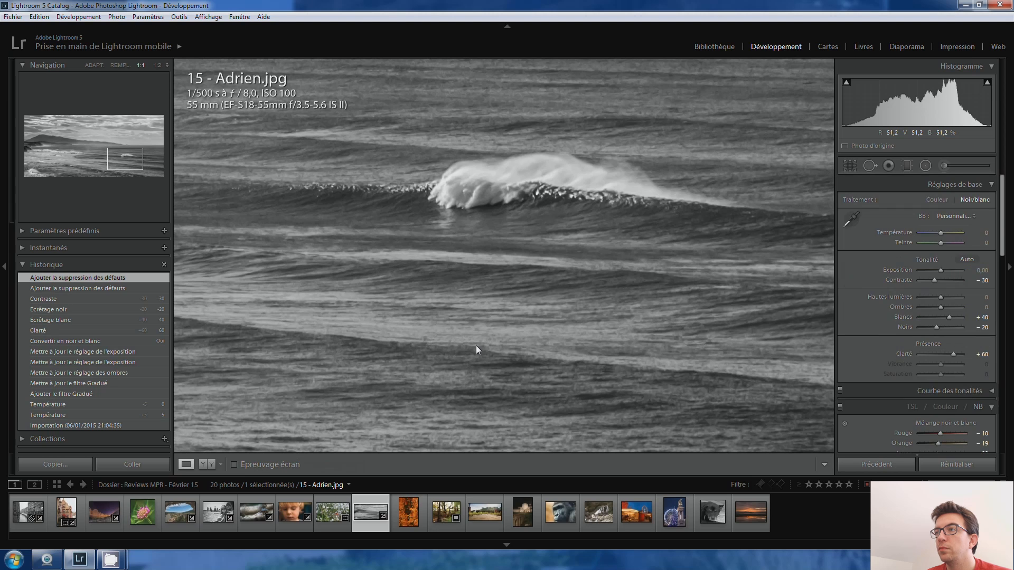
{"action": "left_click", "coordinate": [491, 348]}
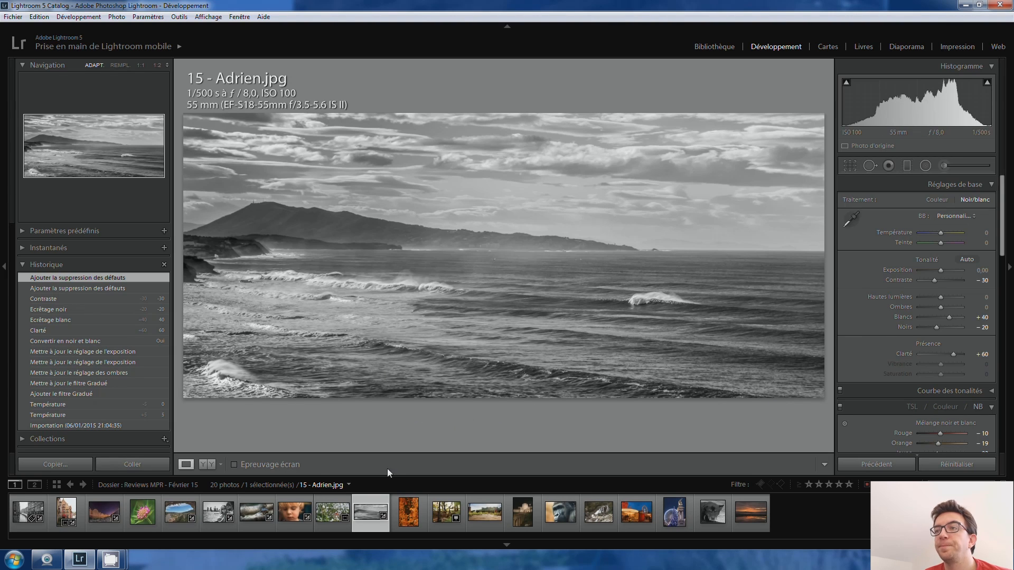
- Open the photo of orange leaves and try a cooler temperature before bringing it back to 0
{"action": "left_click", "coordinate": [410, 512]}
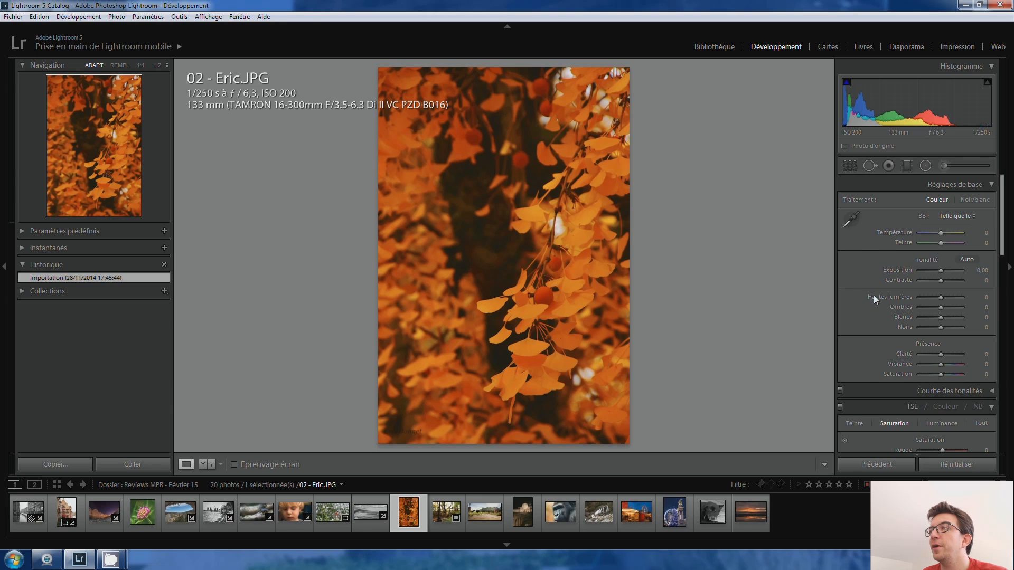
{"action": "key", "text": "Down"}
{"action": "key", "text": "Down"}
{"action": "key", "text": "Down"}
{"action": "key", "text": "Down"}
{"action": "key", "text": "Down"}
{"action": "key", "text": "Down"}
{"action": "key", "text": "Down"}
{"action": "key", "text": "Down"}
{"action": "key", "text": "Up"}
{"action": "key", "text": "Up"}
{"action": "key", "text": "Up"}
{"action": "key", "text": "Up"}
{"action": "key", "text": "Up"}
{"action": "key", "text": "Up"}
{"action": "key", "text": "Up"}
{"action": "key", "text": "Up"}
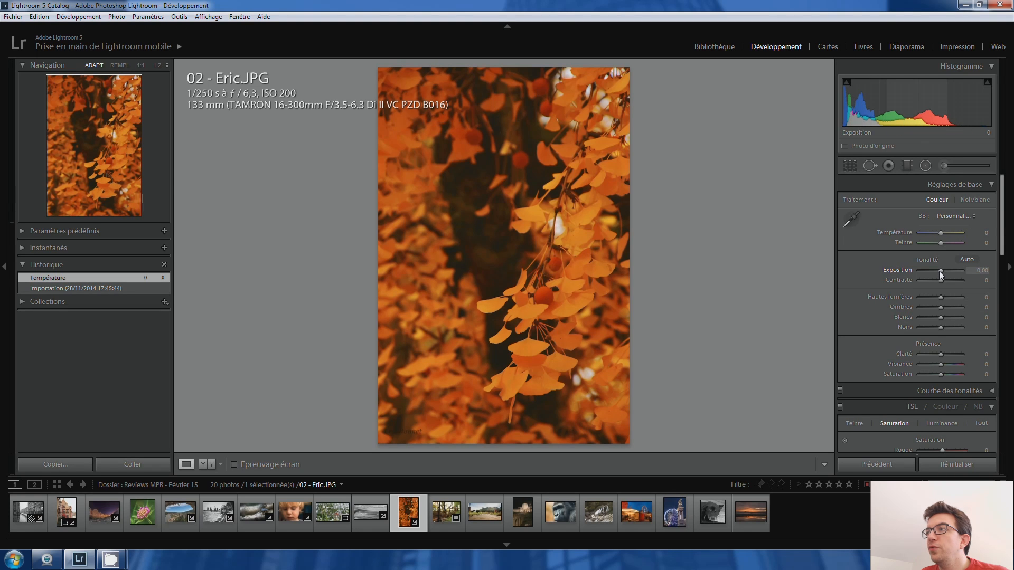
- Brighten the orange leaves photo by setting its exposure to +0.70
{"action": "key", "text": "Up"}
{"action": "key", "text": "Up"}
{"action": "key", "text": "Up"}
{"action": "key", "text": "Up"}
{"action": "key", "text": "Up"}
{"action": "key", "text": "Up"}
{"action": "key", "text": "Up"}
{"action": "key", "text": "Up"}
{"action": "key", "text": "Up"}
{"action": "key", "text": "Up"}
{"action": "key", "text": "Down"}
{"action": "key", "text": "Down"}
{"action": "key", "text": "Down"}
{"action": "key", "text": "Down"}
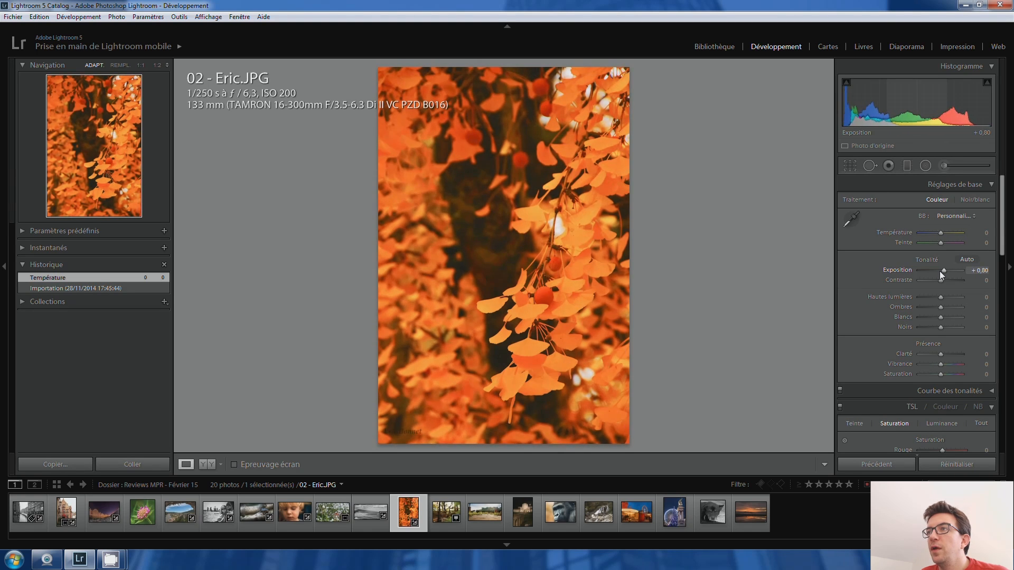
{"action": "key", "text": "Up"}
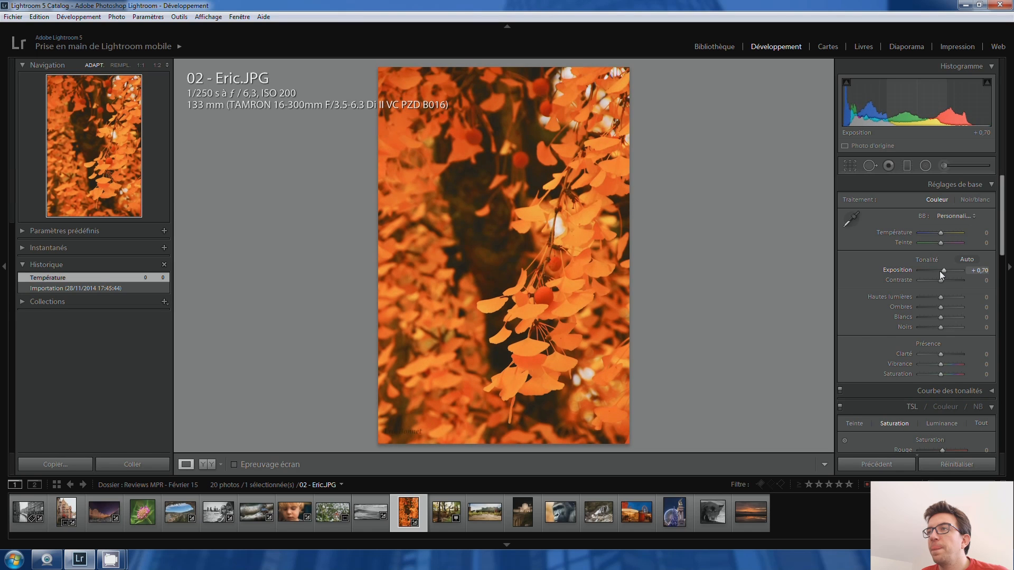
- Soften the leaves photo by trying a contrast of -40 and settling on -20
{"action": "key", "text": "Down"}
{"action": "key", "text": "Down"}
{"action": "key", "text": "Down"}
{"action": "key", "text": "Down"}
{"action": "key", "text": "Down"}
{"action": "key", "text": "Down"}
{"action": "key", "text": "Down"}
{"action": "key", "text": "Down"}
{"action": "key", "text": "Down"}
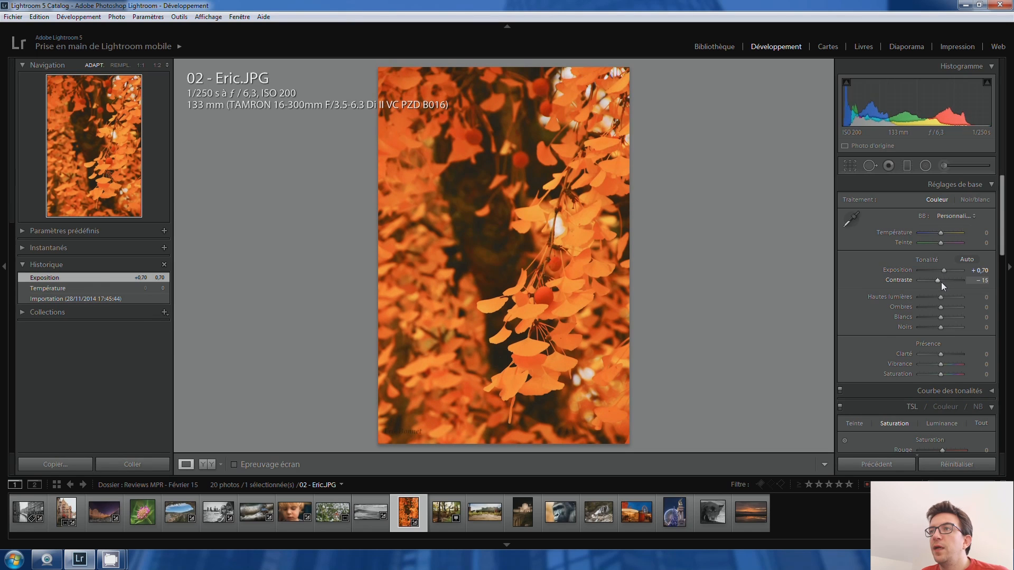
{"action": "key", "text": "Up"}
{"action": "key", "text": "Up"}
{"action": "key", "text": "Up"}
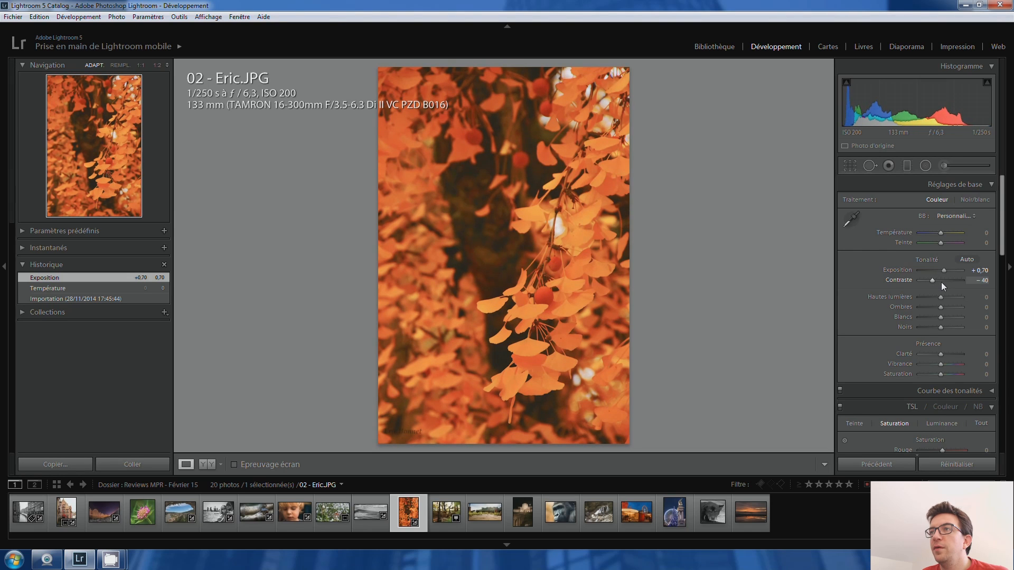
{"action": "key", "text": "Up"}
{"action": "key", "text": "Up"}
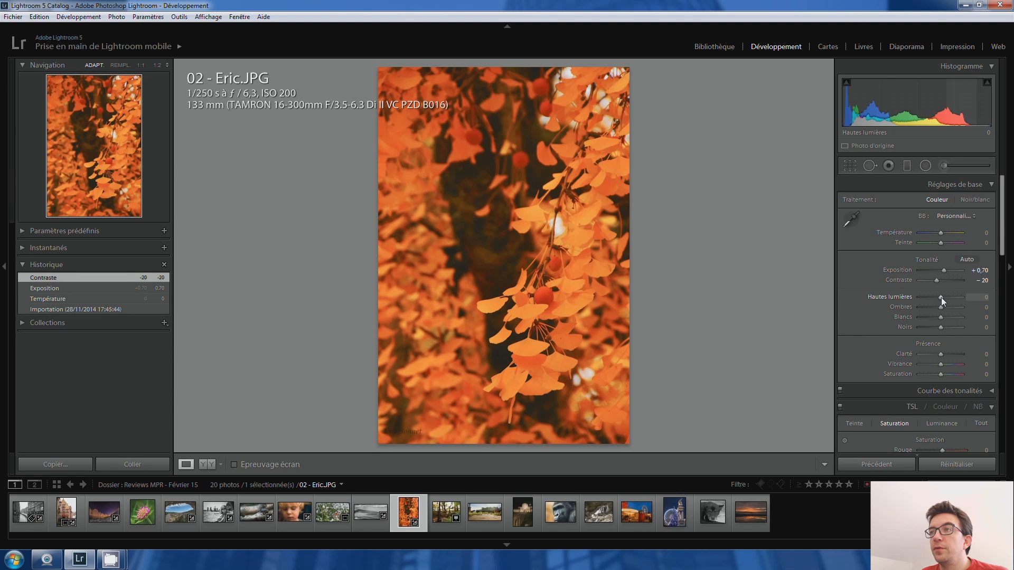
- Lift the dark areas of the leaves photo by setting the shadows to +30
{"action": "key", "text": "shift+Up"}
{"action": "key", "text": "shift+Up"}
{"action": "key", "text": "shift+Up"}
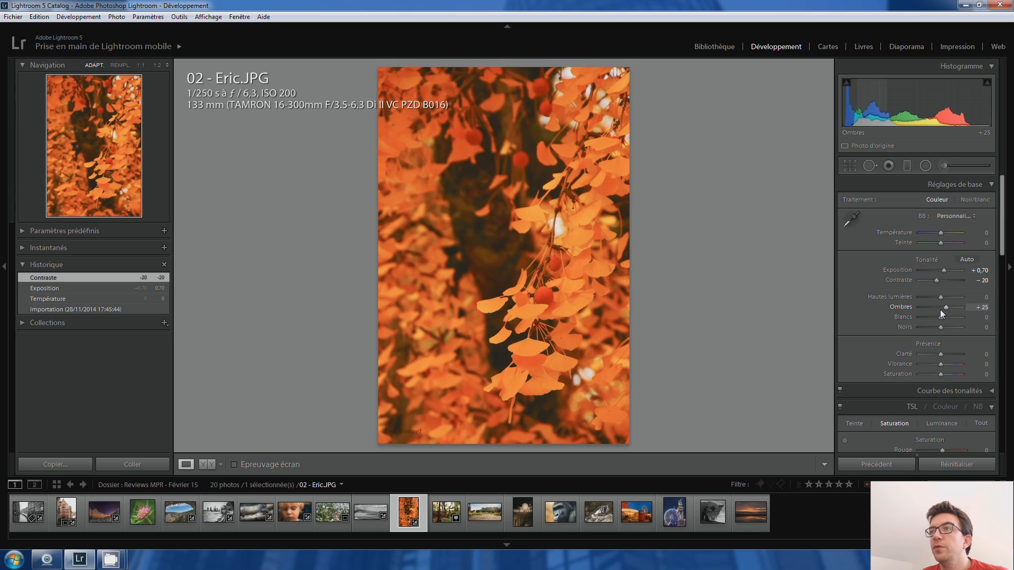
{"action": "key", "text": "Up"}
{"action": "key", "text": "shift+Down"}
{"action": "key", "text": "Down"}
{"action": "key", "text": "Down"}
{"action": "key", "text": "Down"}
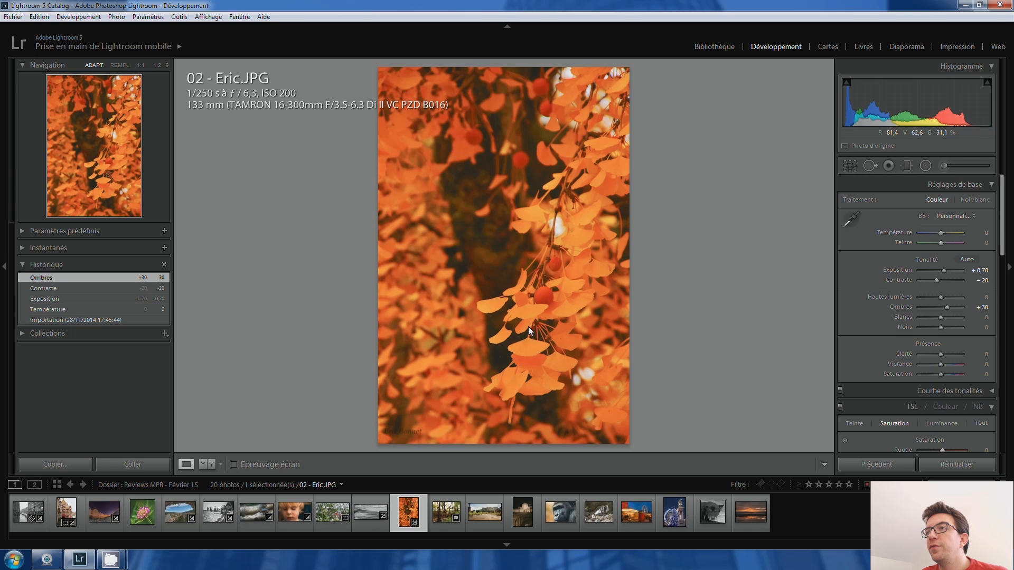
- Examine the leaves and the dark background at 1:1, and review the sharpening, lens correction and effects settings
{"action": "left_click", "coordinate": [528, 346]}
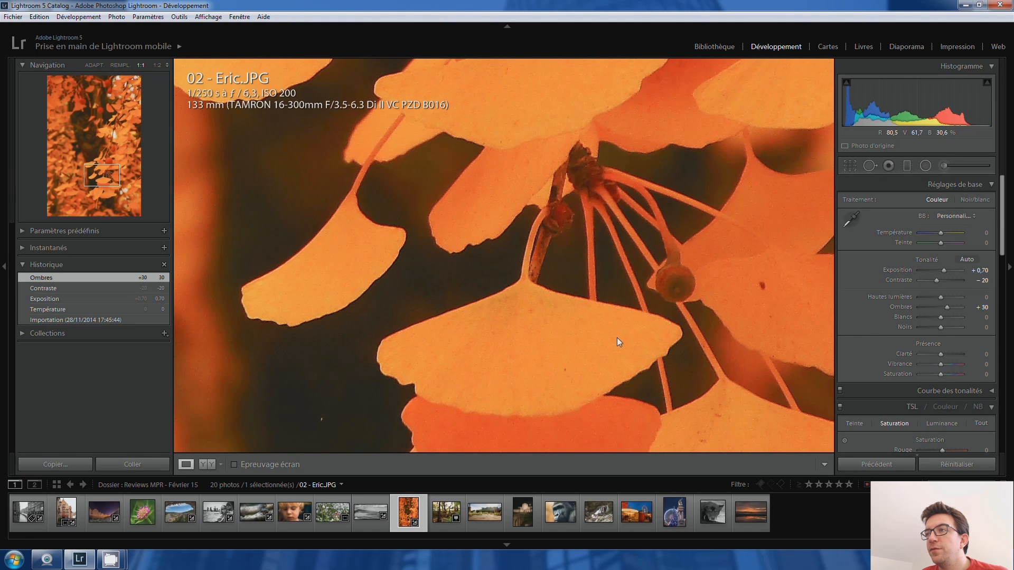
{"action": "left_click", "coordinate": [503, 261]}
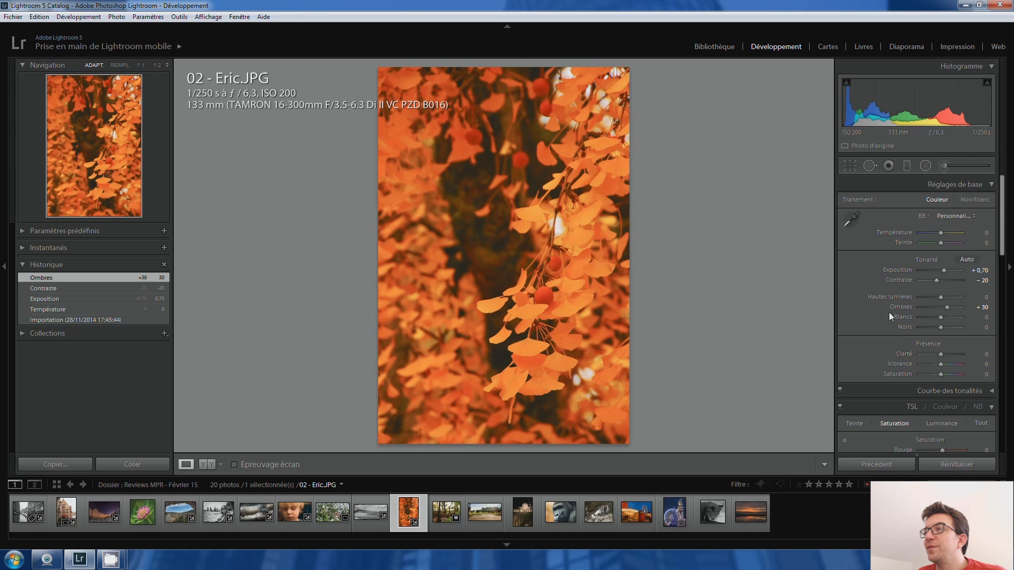
{"action": "scroll", "coordinate": [878, 315], "scroll_direction": "down", "scroll_amount": 4}
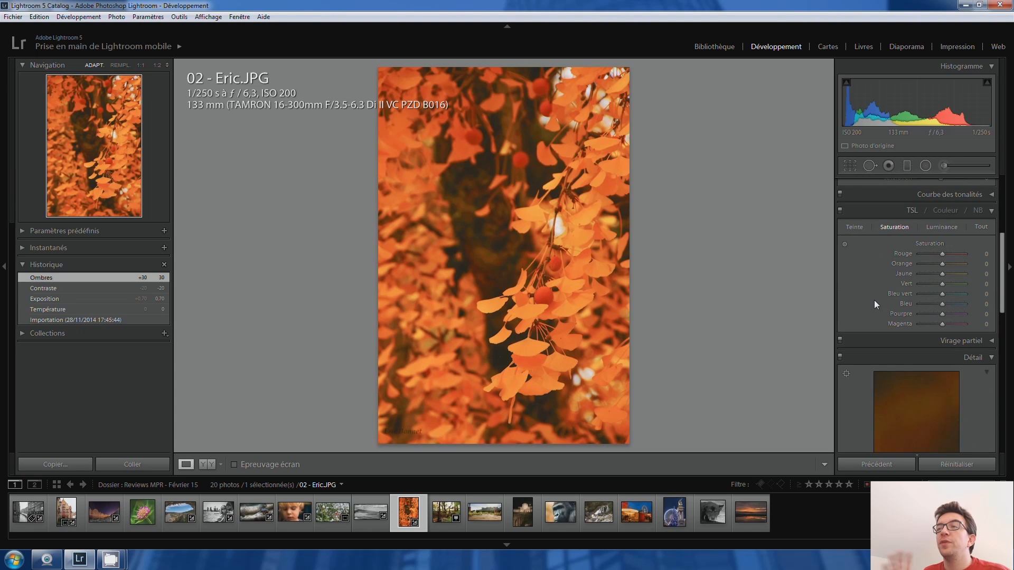
{"action": "scroll", "coordinate": [874, 292], "scroll_direction": "down", "scroll_amount": 4}
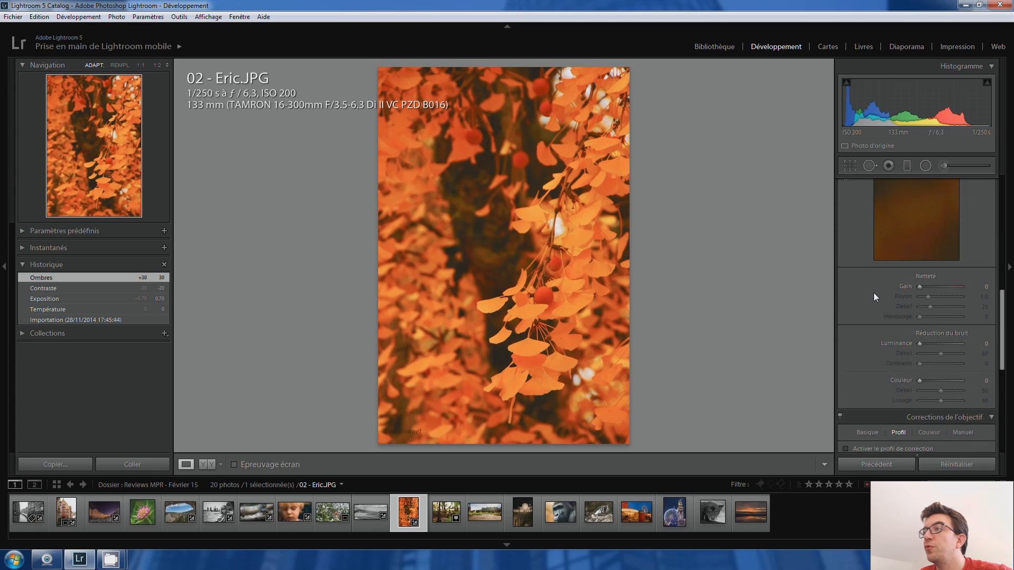
{"action": "scroll", "coordinate": [874, 293], "scroll_direction": "down", "scroll_amount": 5}
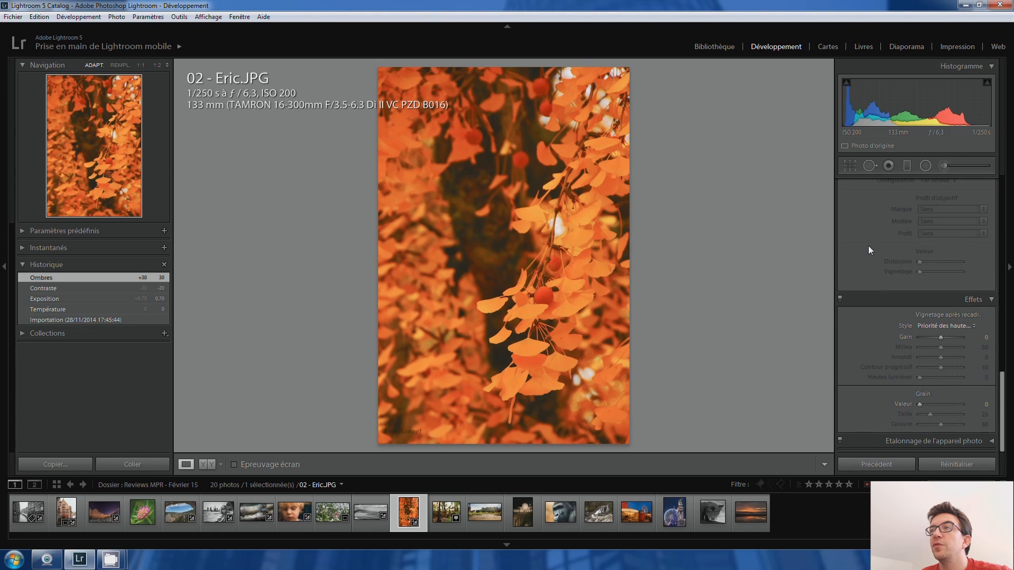
{"action": "scroll", "coordinate": [869, 243], "scroll_direction": "up", "scroll_amount": 10}
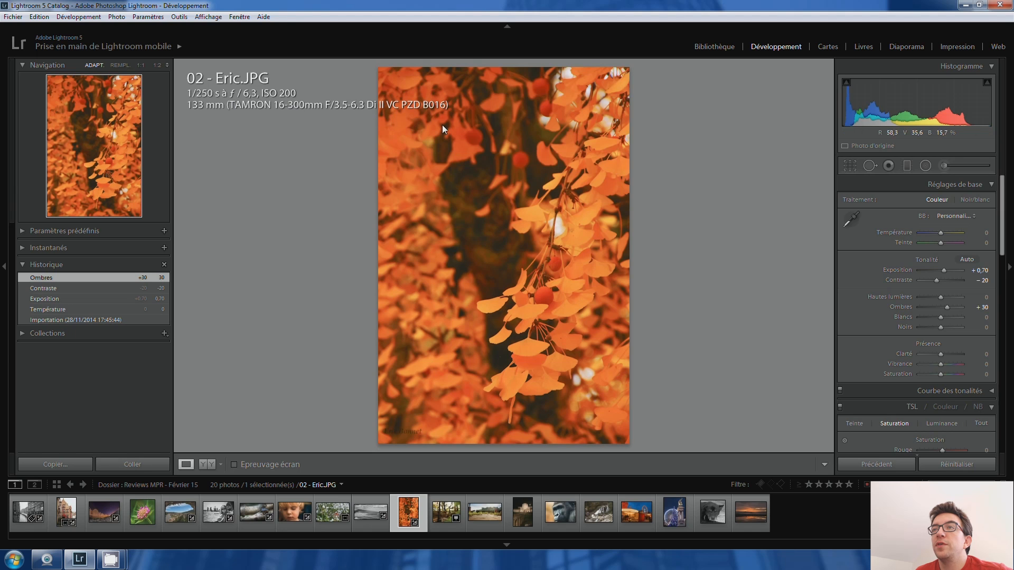
{"action": "left_click_drag", "start_coordinate": [450, 265], "coordinate": [507, 257]}
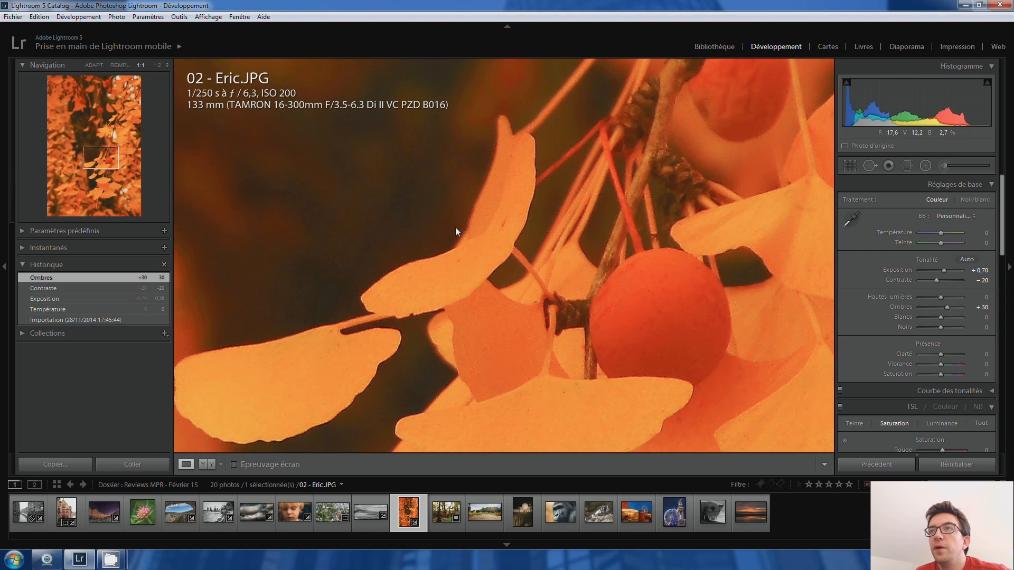
{"action": "left_click", "coordinate": [473, 244]}
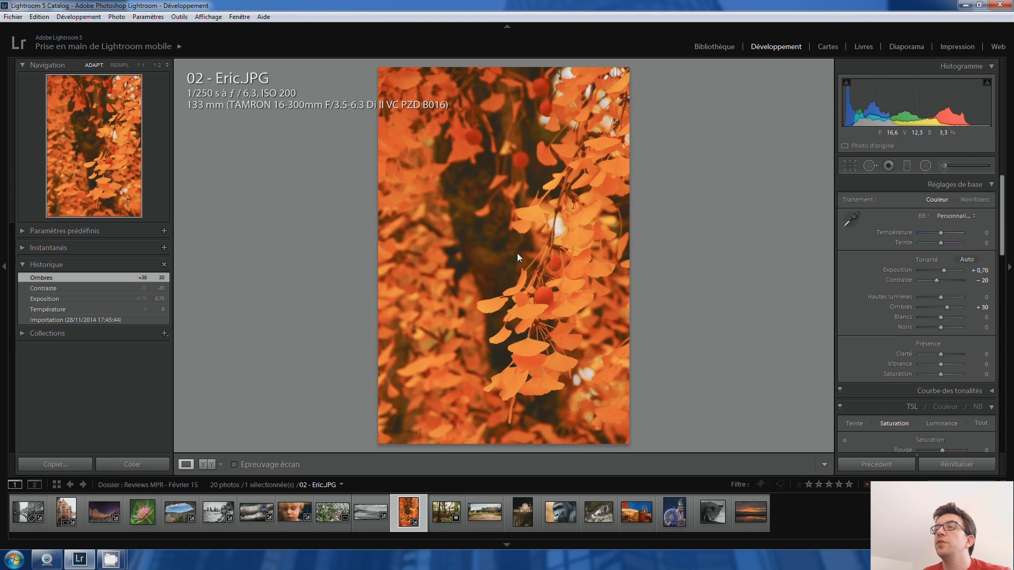
- Open the forest moss photo and examine the focus on its thin red stems at 1:1
{"action": "key", "text": "Right"}
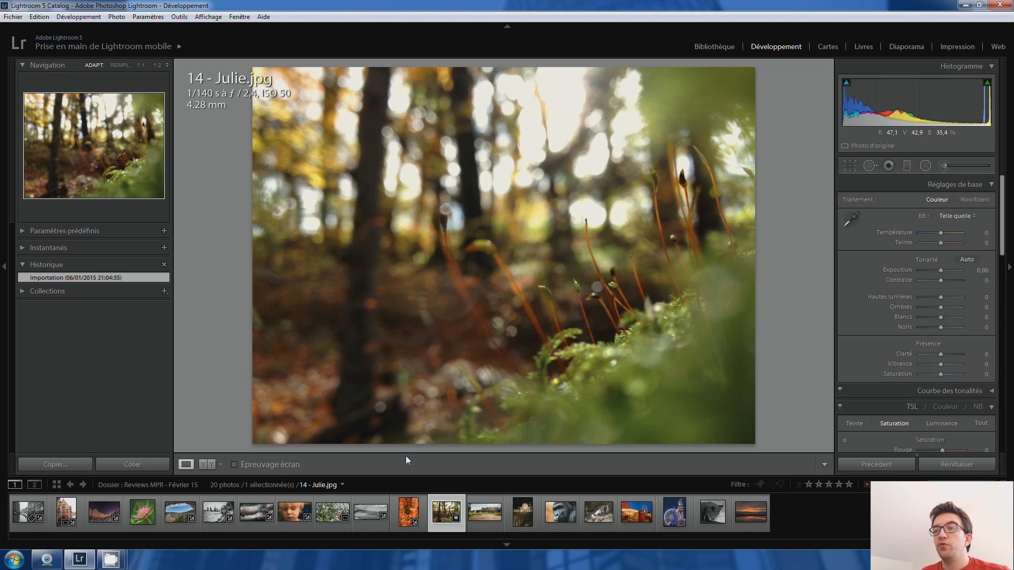
{"action": "left_click", "coordinate": [400, 508]}
{"action": "left_click", "coordinate": [432, 511]}
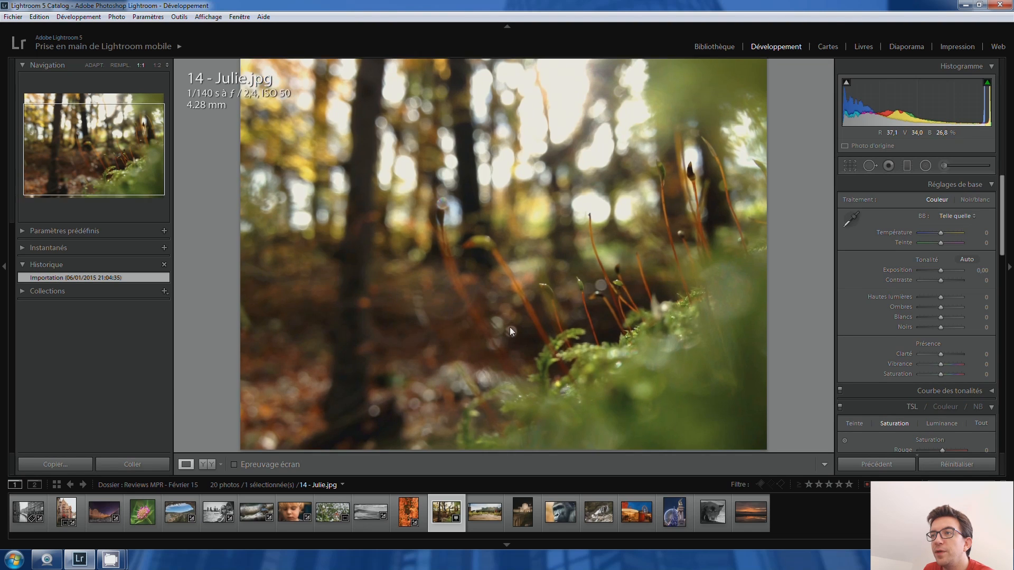
{"action": "left_click", "coordinate": [510, 327]}
{"action": "left_click_drag", "start_coordinate": [680, 280], "coordinate": [438, 346]}
{"action": "left_click", "coordinate": [561, 258]}
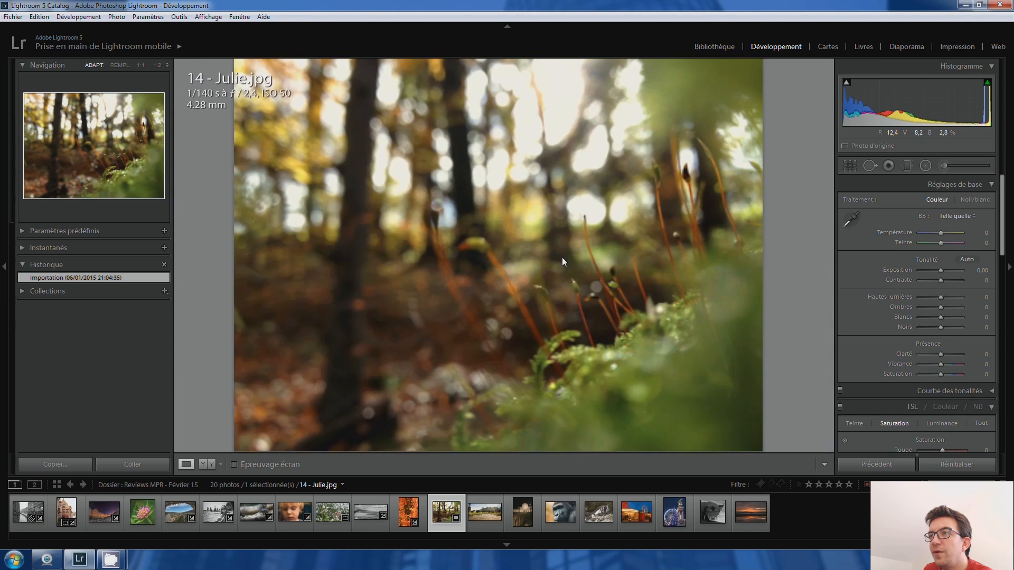
{"action": "left_click", "coordinate": [603, 282]}
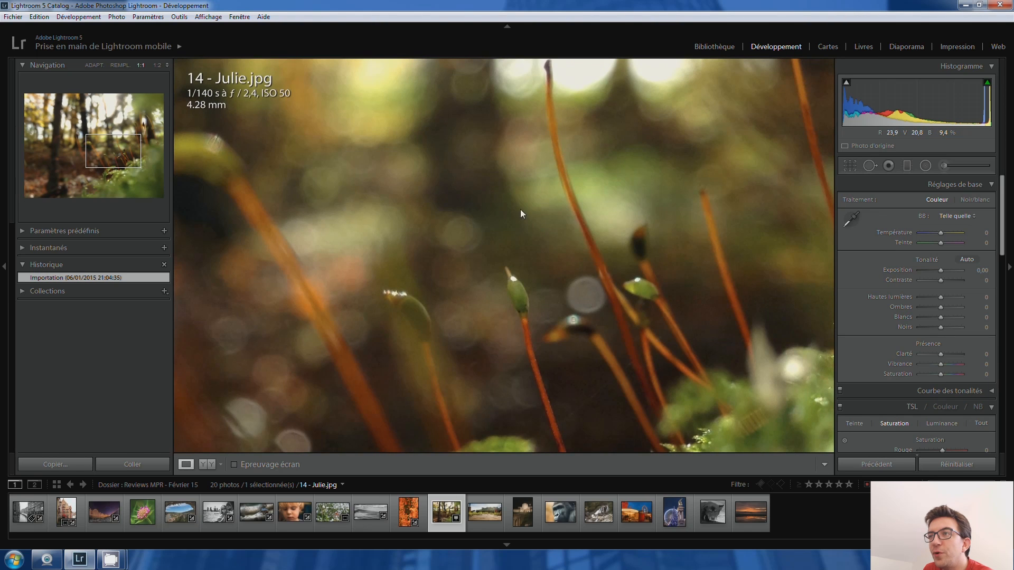
- View the whole forest moss photo, look up its GPS coordinates in the map module, and return to the Develop module
{"action": "left_click", "coordinate": [584, 306]}
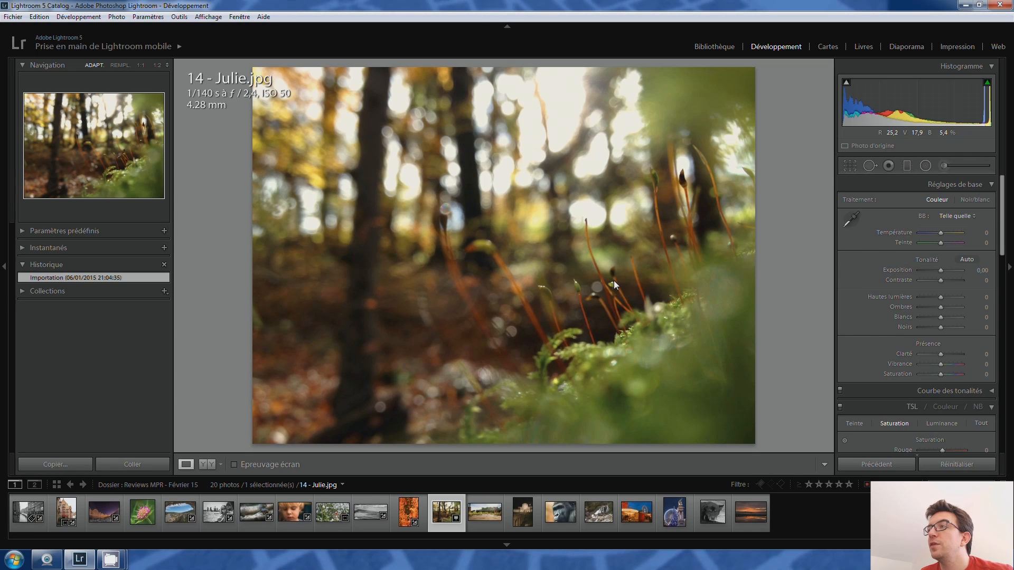
{"action": "left_click", "coordinate": [456, 518]}
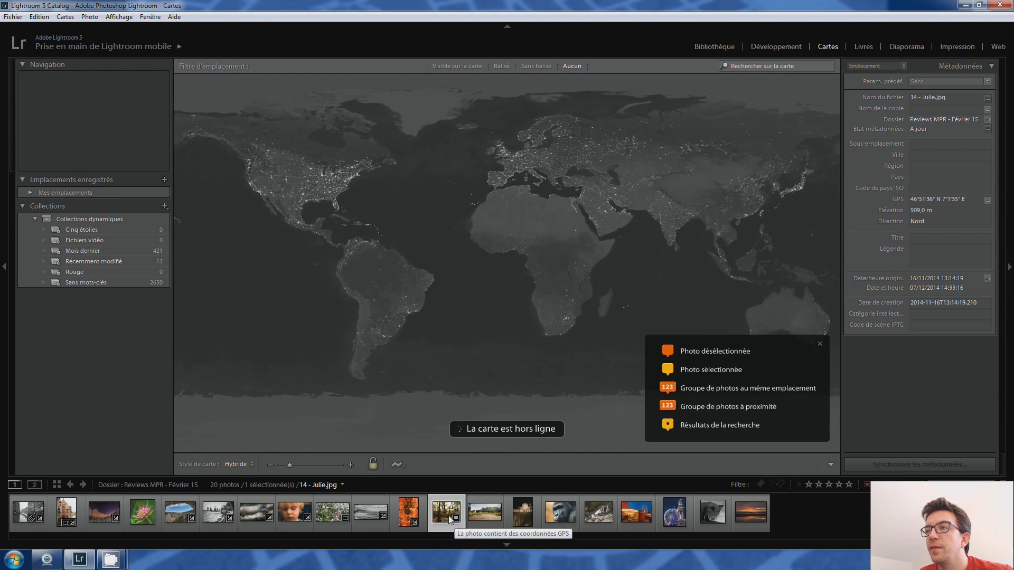
{"action": "left_click", "coordinate": [778, 46]}
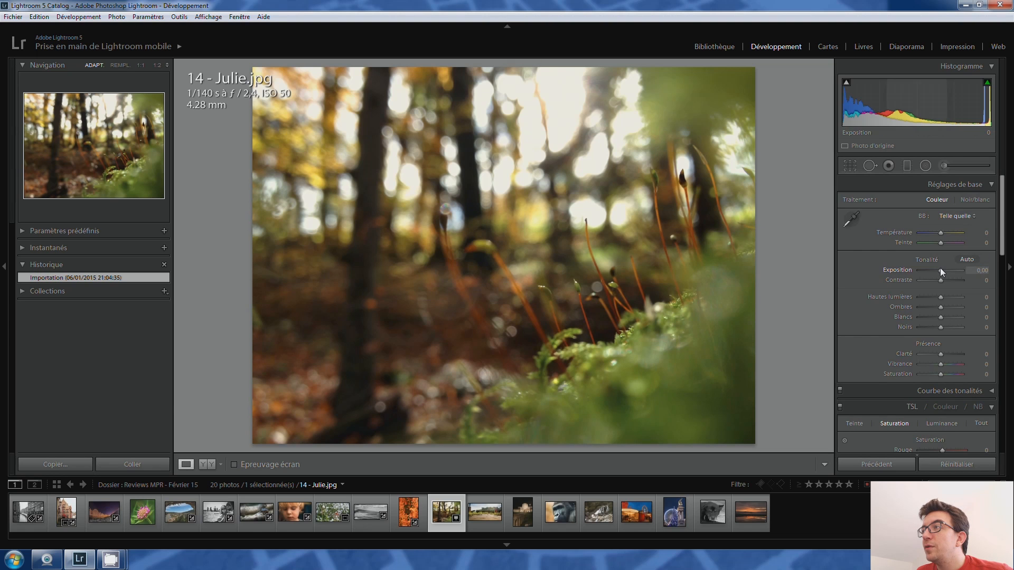
- Brighten the forest moss photo by setting the exposure to +0.70 and check the thin red stems at 1:1
{"action": "key", "text": "Up"}
{"action": "key", "text": "Up"}
{"action": "key", "text": "Up"}
{"action": "key", "text": "Up"}
{"action": "key", "text": "Up"}
{"action": "key", "text": "Up"}
{"action": "key", "text": "Up"}
{"action": "key", "text": "Up"}
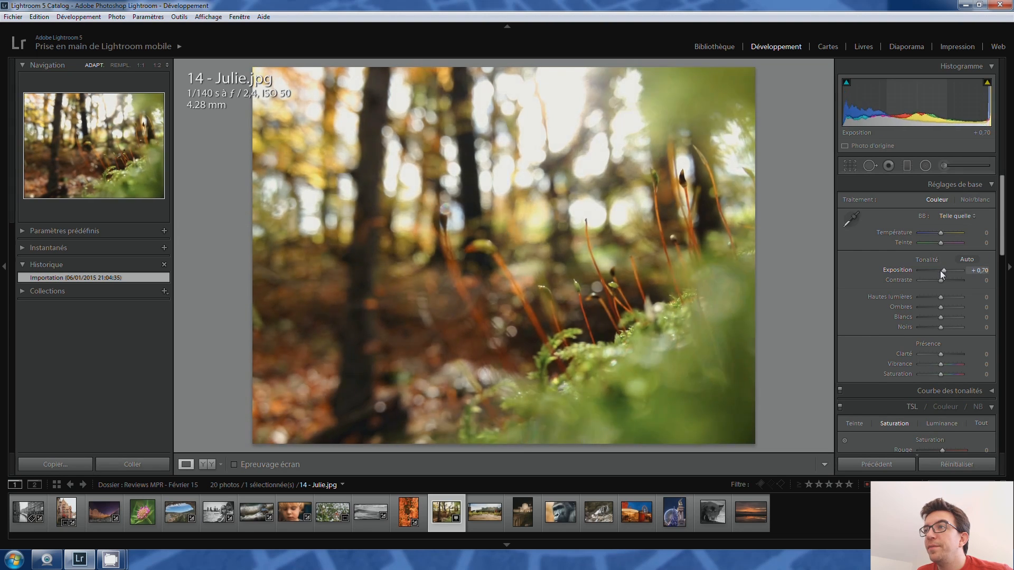
{"action": "key", "text": "Down"}
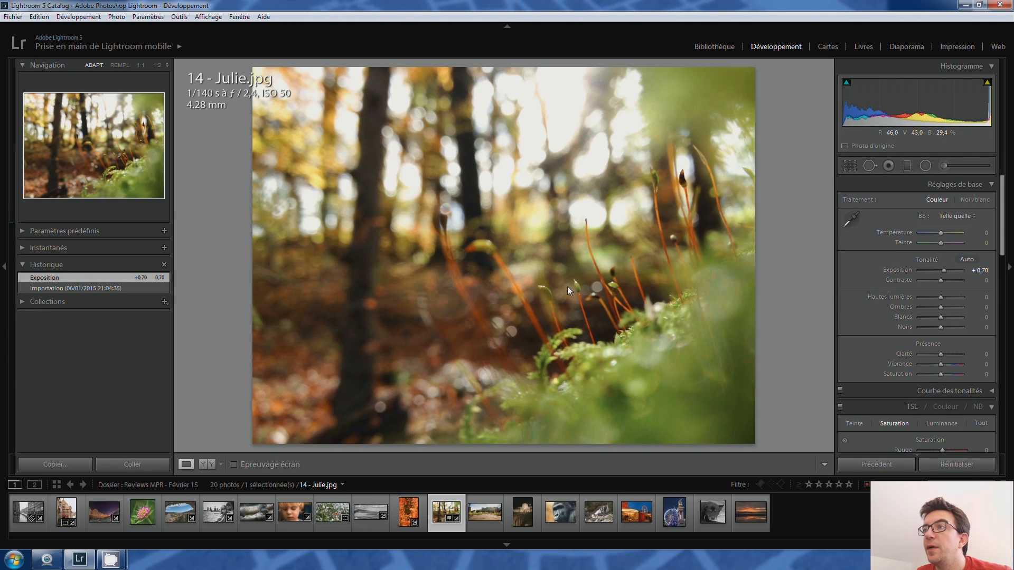
{"action": "left_click", "coordinate": [595, 287]}
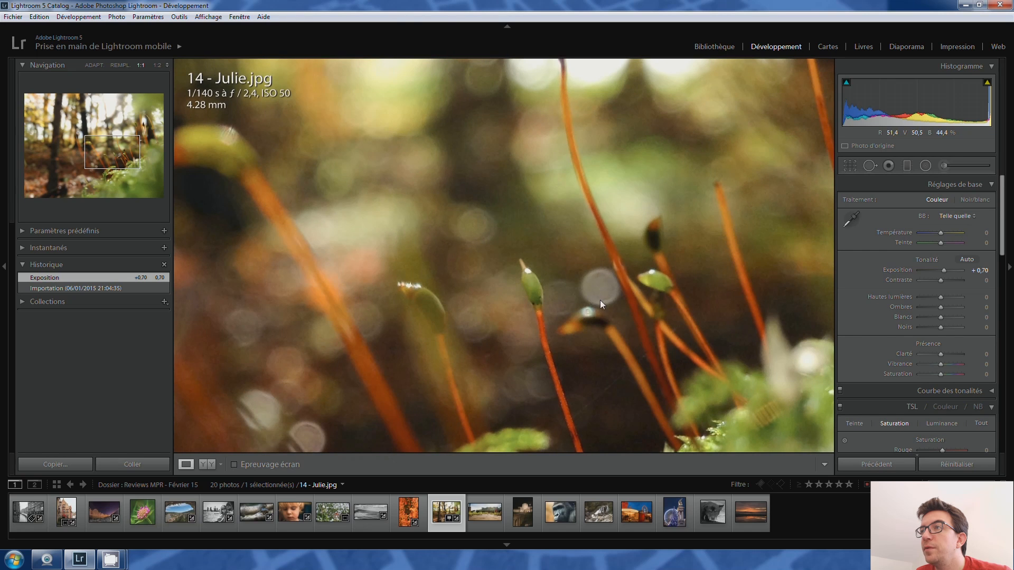
- Examine the forest moss photo at full size and at 1:1, including its camera and exposure information
{"action": "left_click", "coordinate": [606, 283]}
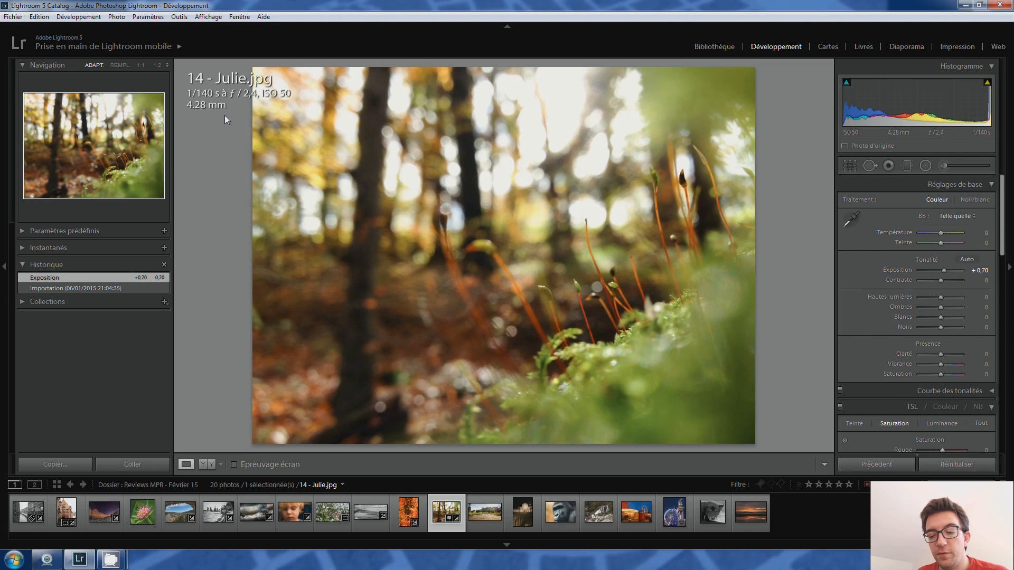
{"action": "key", "text": "i"}
{"action": "key", "text": "i"}
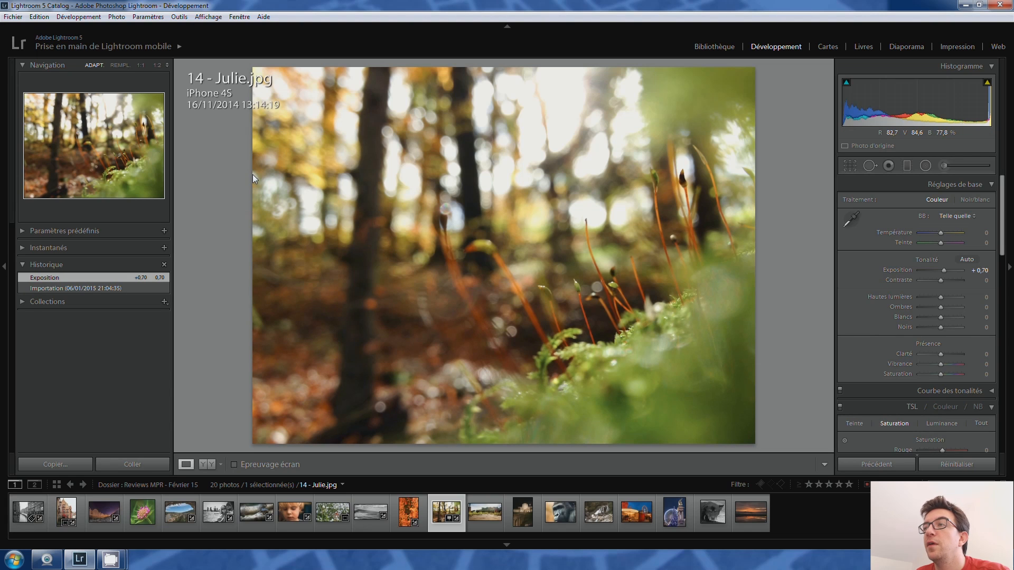
{"action": "key", "text": "i"}
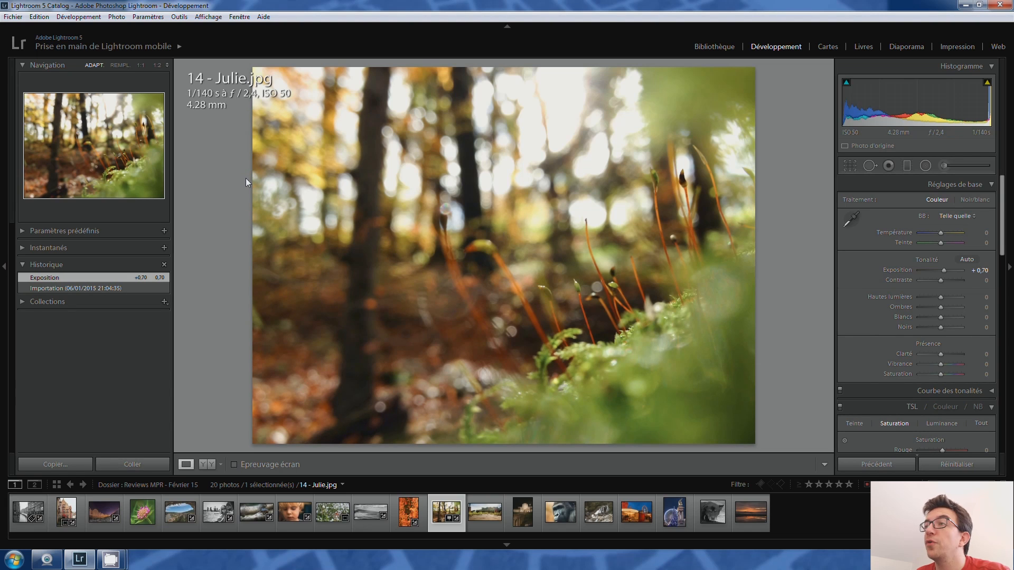
{"action": "left_click", "coordinate": [609, 271]}
{"action": "left_click_drag", "start_coordinate": [538, 329], "coordinate": [511, 254]}
{"action": "left_click_drag", "start_coordinate": [607, 345], "coordinate": [488, 395]}
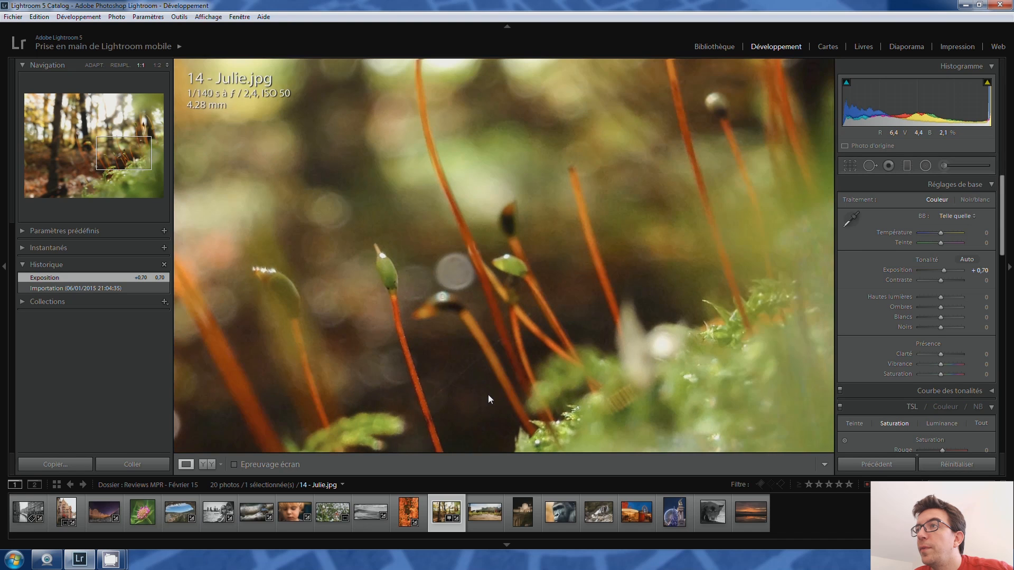
{"action": "left_click_drag", "start_coordinate": [614, 289], "coordinate": [524, 358]}
{"action": "left_click", "coordinate": [524, 357]}
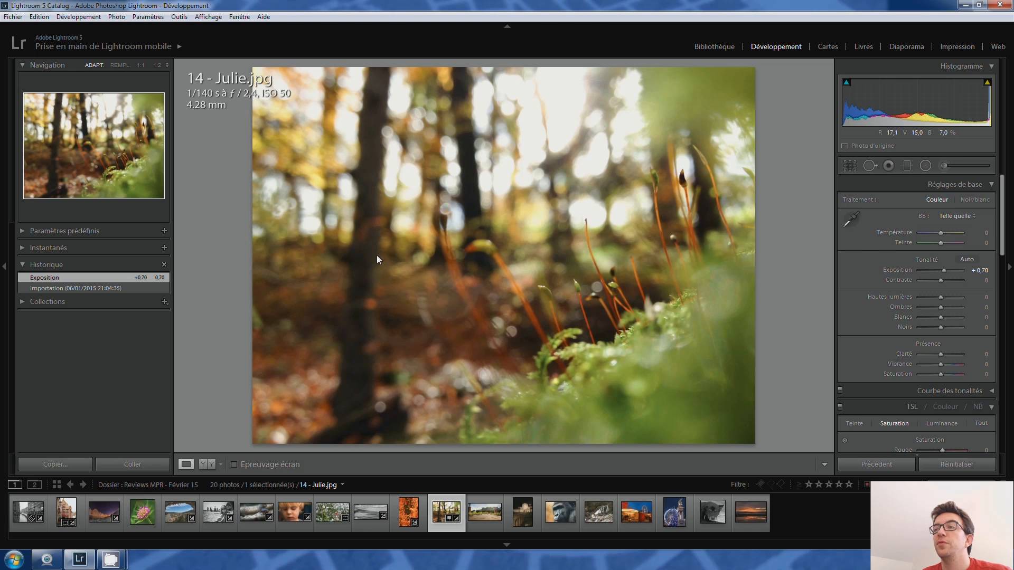
- Compare the moss photo with the neighbouring low-angle grass photo and inspect the grass sharpness at 1:1
{"action": "key", "text": "Right"}
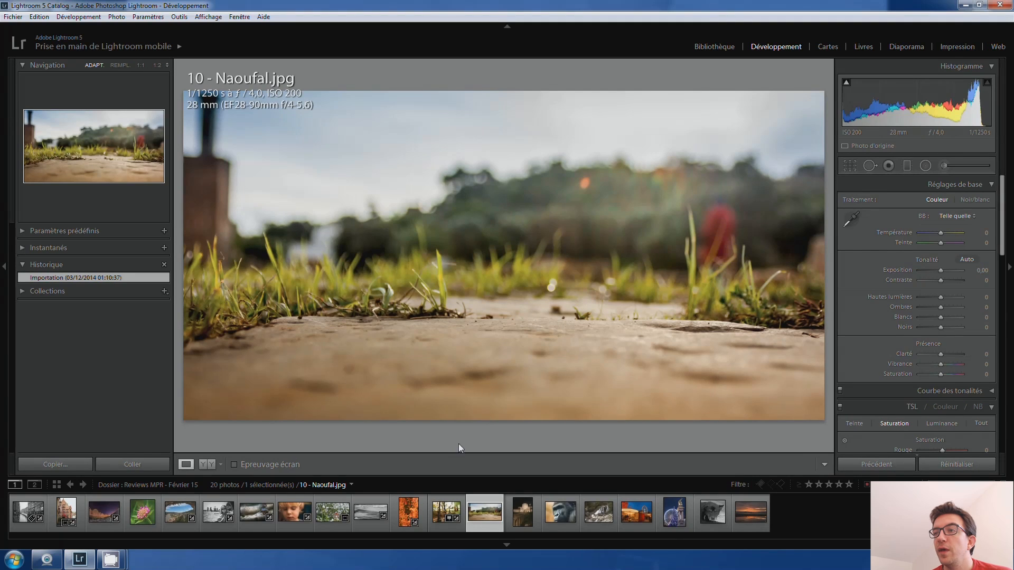
{"action": "left_click", "coordinate": [443, 508]}
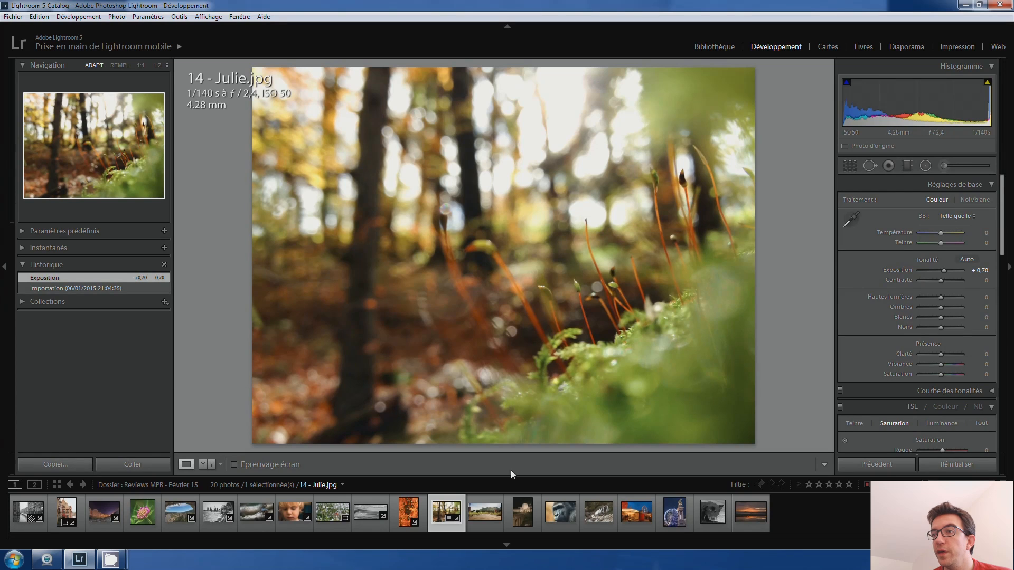
{"action": "left_click", "coordinate": [485, 512]}
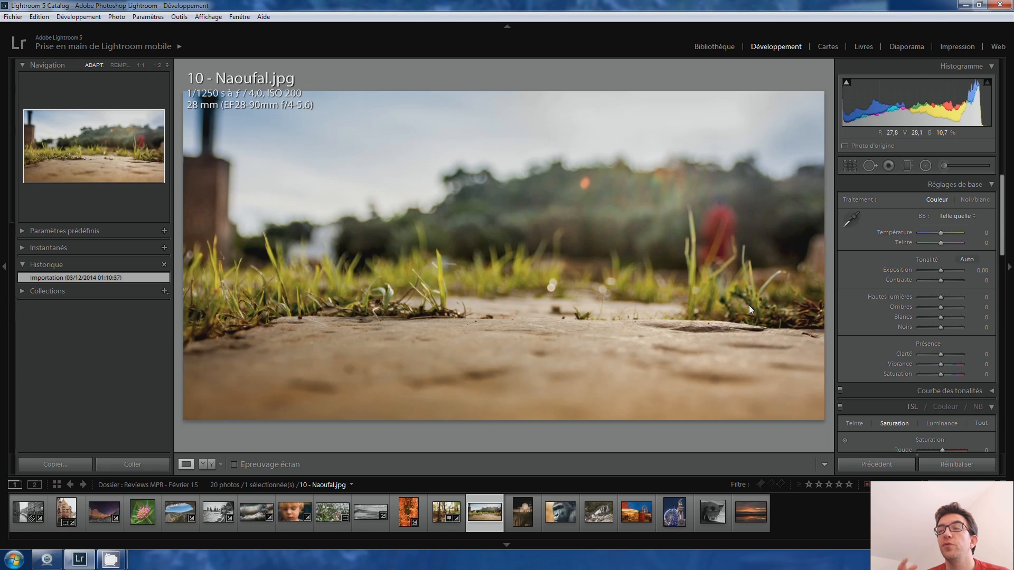
{"action": "left_click", "coordinate": [328, 304]}
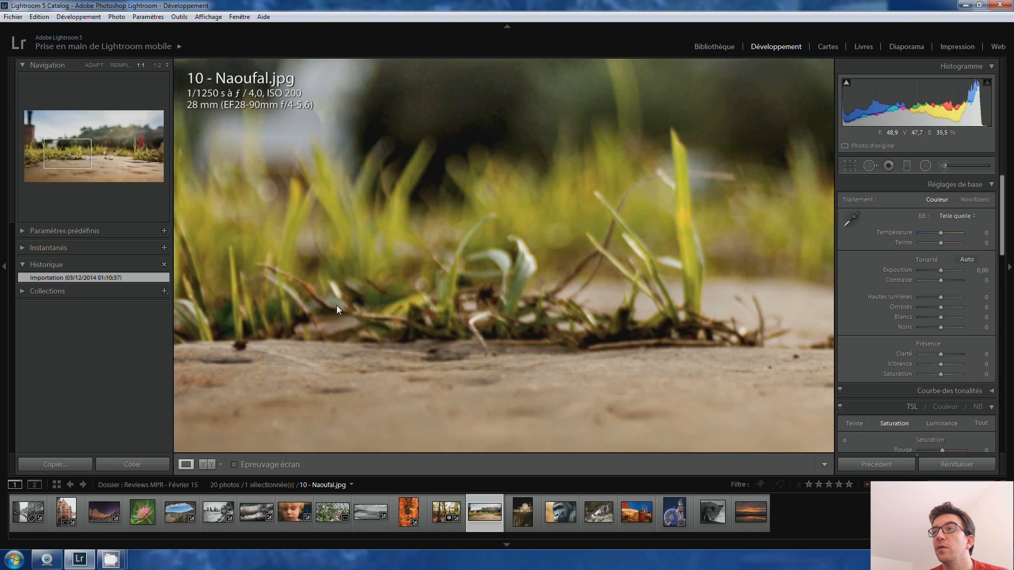
{"action": "left_click", "coordinate": [436, 301]}
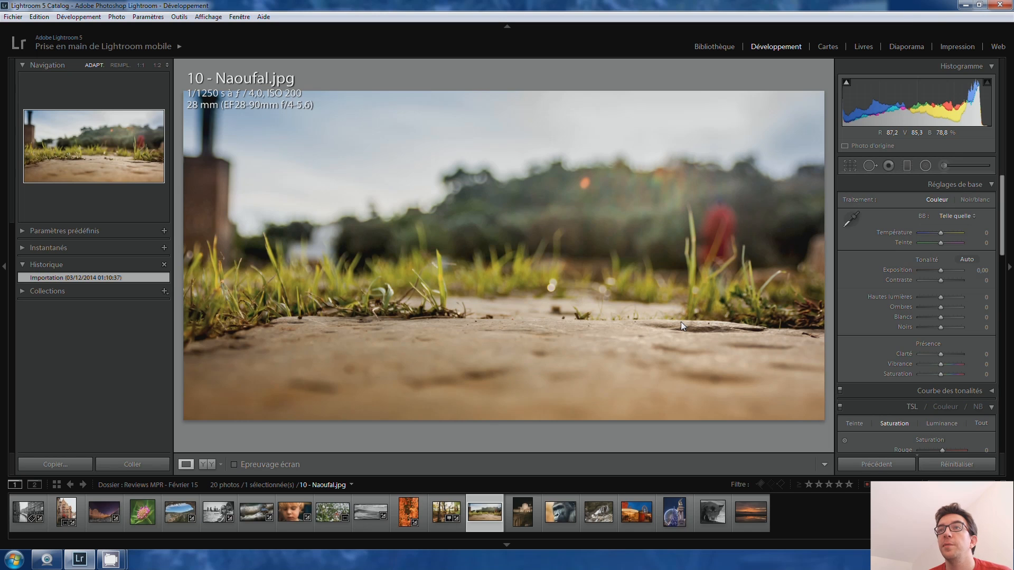
- Open the night photo of the citadel gate and inspect its inscription, archway and stonework at 1:1
{"action": "left_click", "coordinate": [513, 505]}
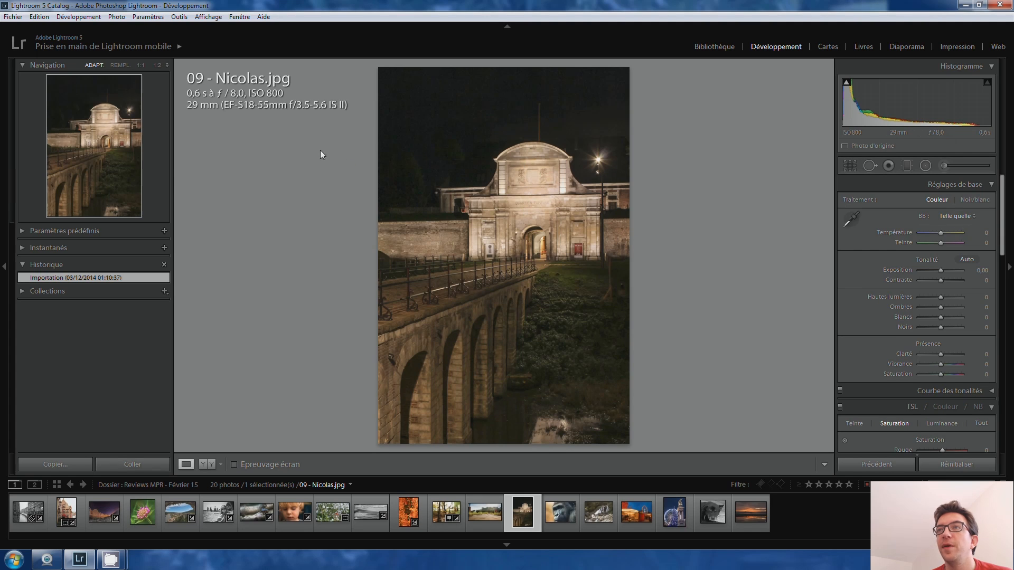
{"action": "left_click", "coordinate": [494, 161]}
{"action": "left_click_drag", "start_coordinate": [554, 268], "coordinate": [422, 203]}
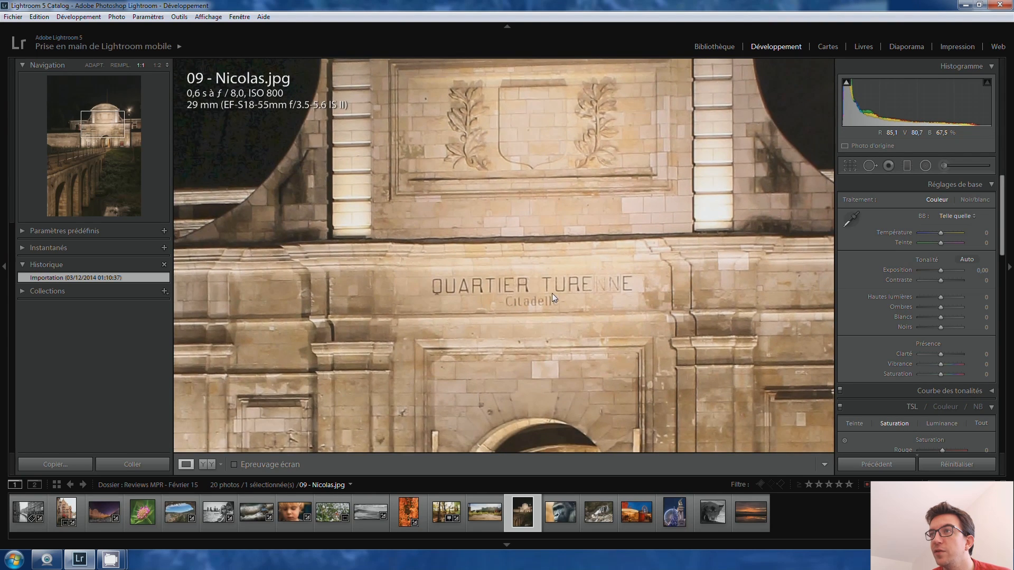
{"action": "left_click_drag", "start_coordinate": [552, 293], "coordinate": [506, 171]}
{"action": "left_click_drag", "start_coordinate": [615, 365], "coordinate": [548, 287]}
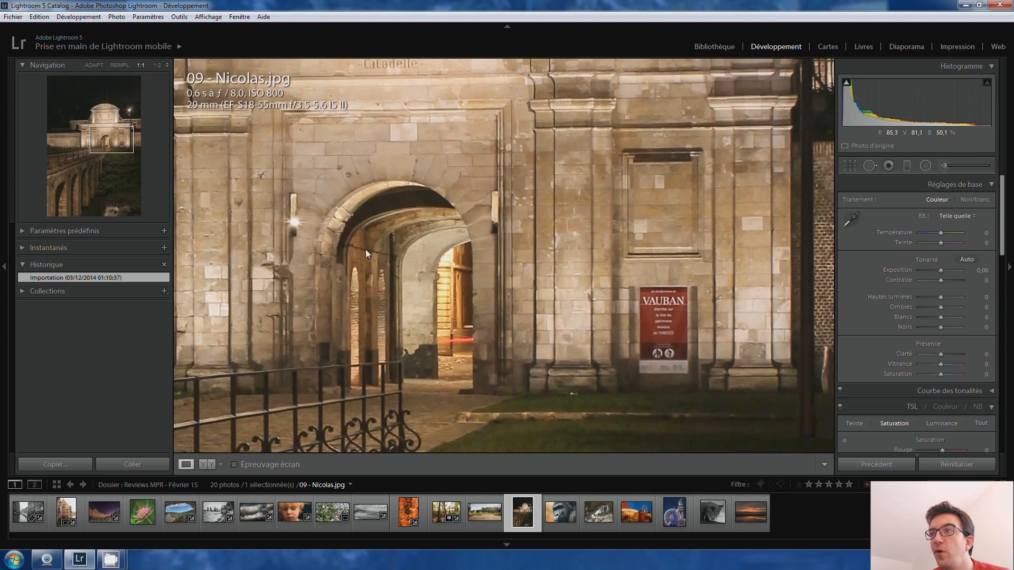
{"action": "left_click_drag", "start_coordinate": [365, 249], "coordinate": [557, 189]}
{"action": "left_click_drag", "start_coordinate": [402, 146], "coordinate": [459, 261]}
{"action": "left_click_drag", "start_coordinate": [464, 99], "coordinate": [491, 299]}
{"action": "left_click", "coordinate": [491, 299]}
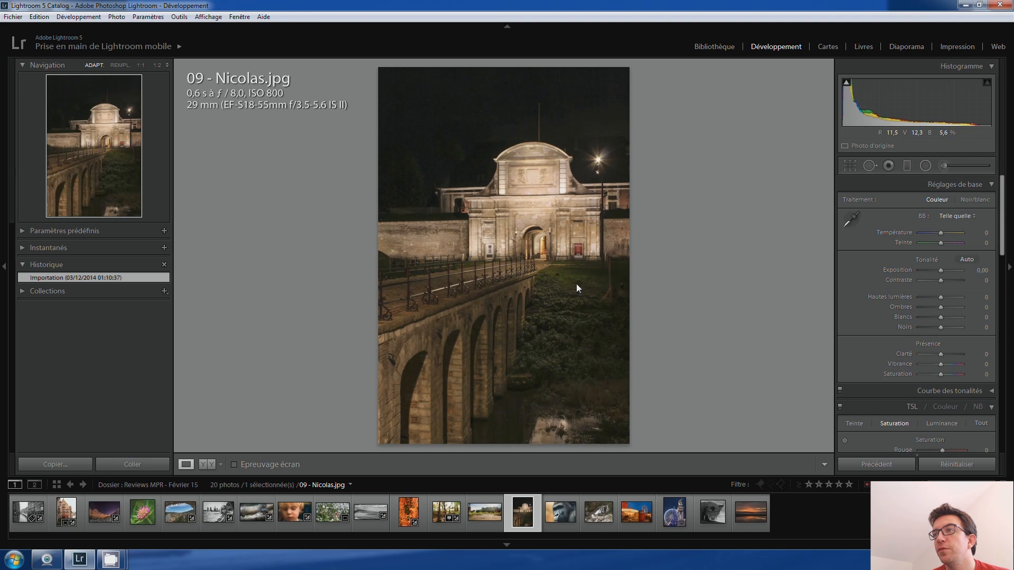
- Try setting the shadows (Ombres) to +100 on the whole gate photo and reset them
{"action": "left_click_drag", "start_coordinate": [941, 309], "coordinate": [967, 308]}
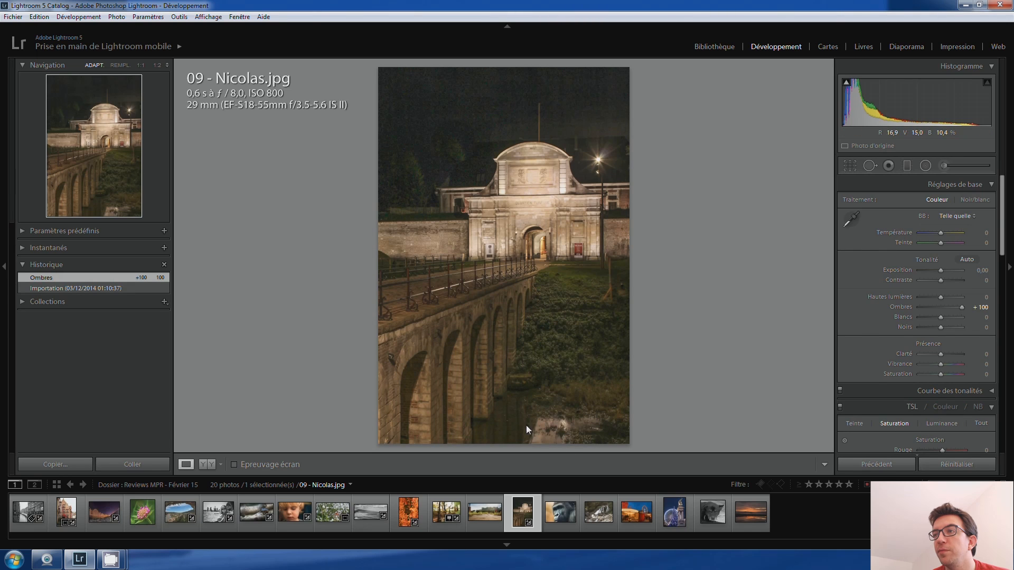
{"action": "double_click", "coordinate": [961, 307]}
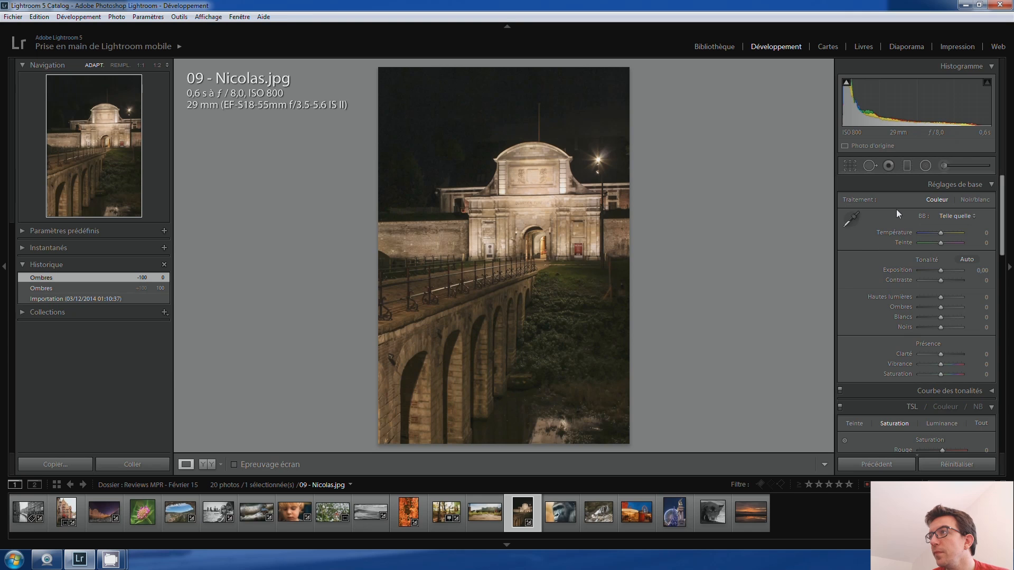
- Paint over the bridge wall in the lower-left foreground using the adjustment brush with Exposition 0,24 and Ombres 60
{"action": "left_click", "coordinate": [944, 170]}
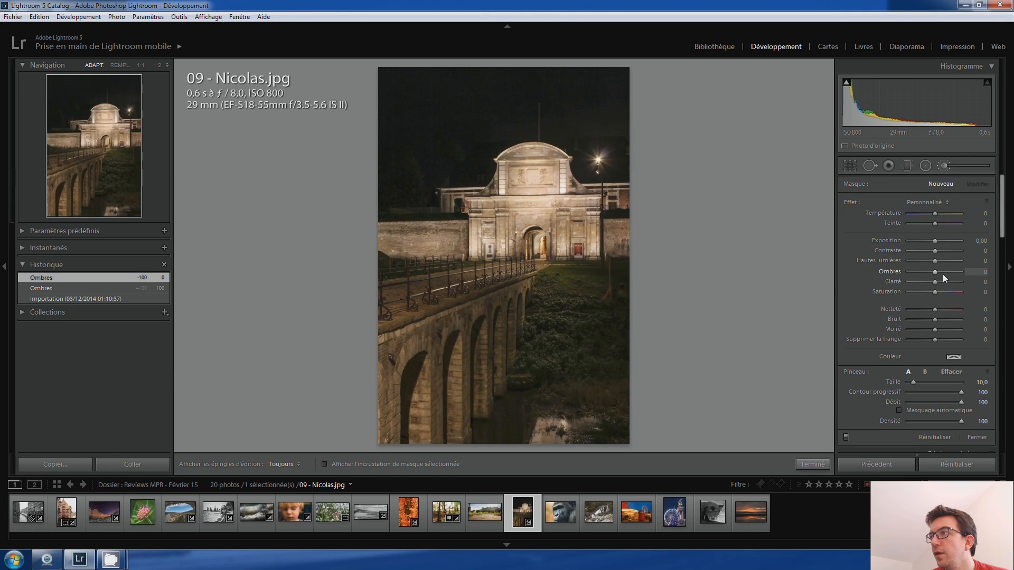
{"action": "left_click_drag", "start_coordinate": [950, 274], "coordinate": [935, 244]}
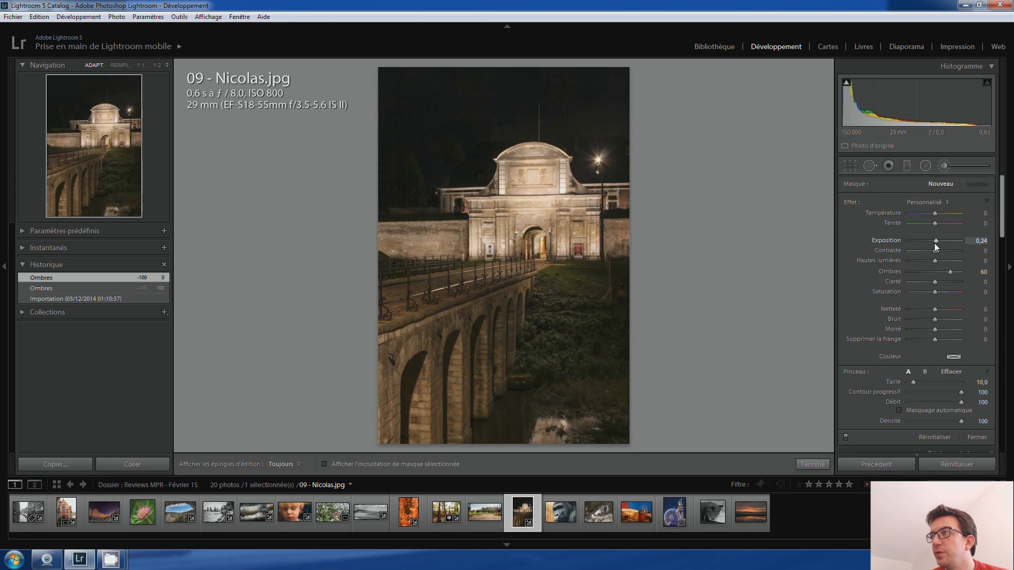
{"action": "mouse_move", "coordinate": [386, 435]}
{"action": "left_mouse_down"}
{"action": "mouse_move", "coordinate": [397, 327]}
{"action": "mouse_move", "coordinate": [411, 430]}
{"action": "left_mouse_up"}
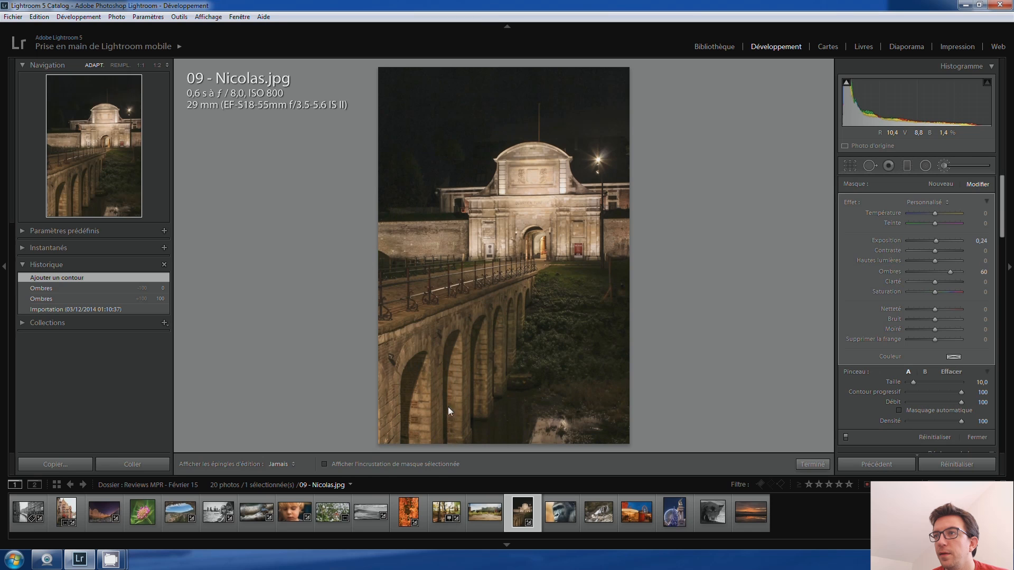
{"action": "left_click_drag", "start_coordinate": [377, 366], "coordinate": [391, 359]}
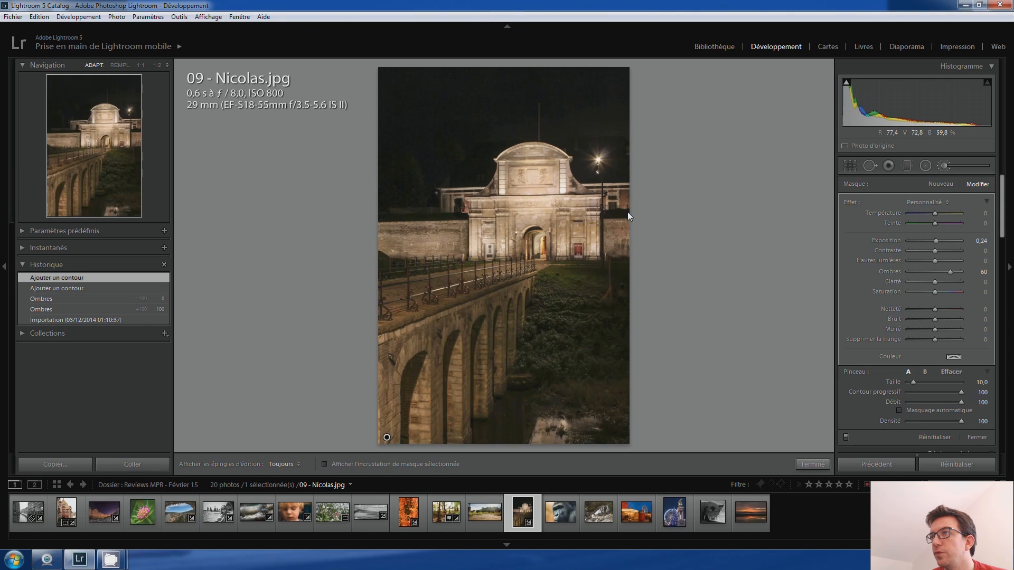
- Set the exposure of the brushed bridge area to 0,80 and finish the brush adjustment
{"action": "left_click", "coordinate": [938, 242]}
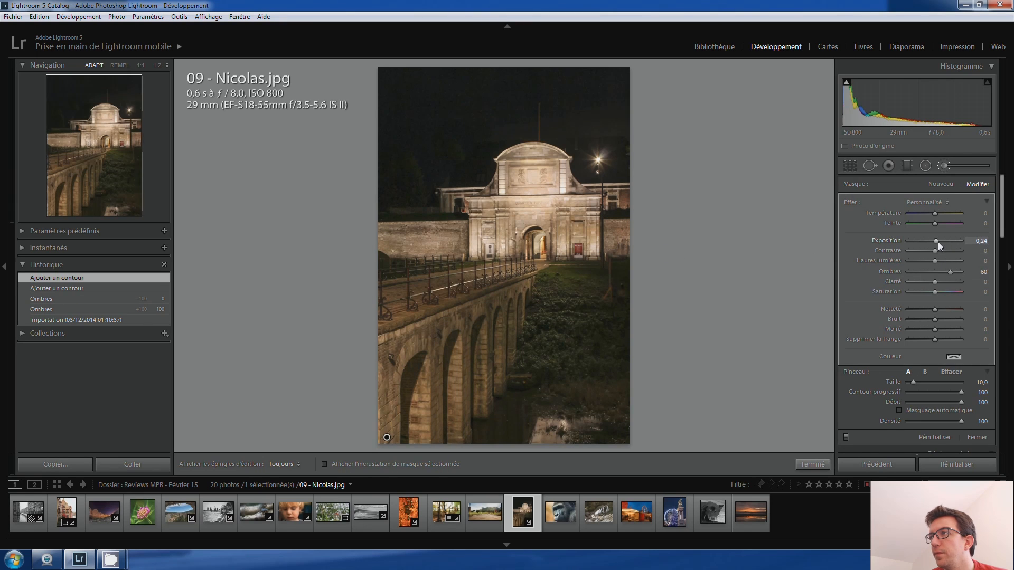
{"action": "left_click", "coordinate": [939, 242]}
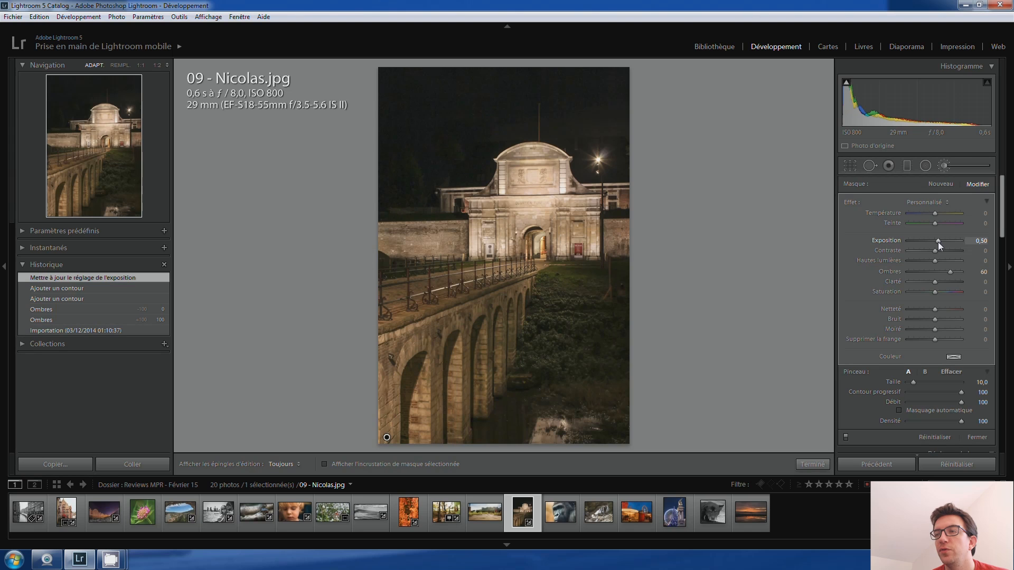
{"action": "key", "text": "Up"}
{"action": "key", "text": "shift+Up"}
{"action": "key", "text": "shift+Up"}
{"action": "key", "text": "shift+Up"}
{"action": "key", "text": "shift+Down"}
{"action": "key", "text": "shift+Down"}
{"action": "key", "text": "Down"}
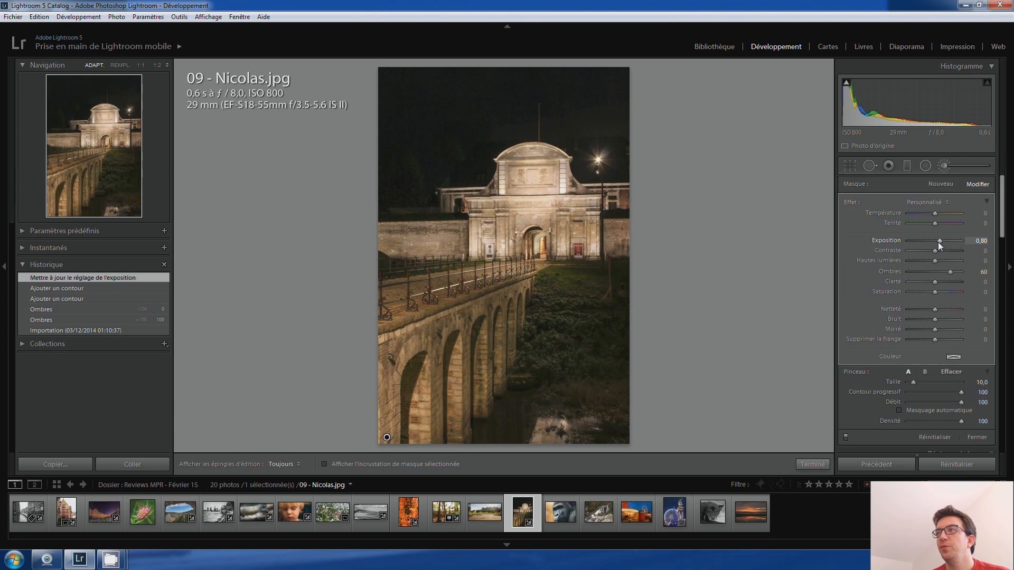
{"action": "left_click", "coordinate": [942, 166]}
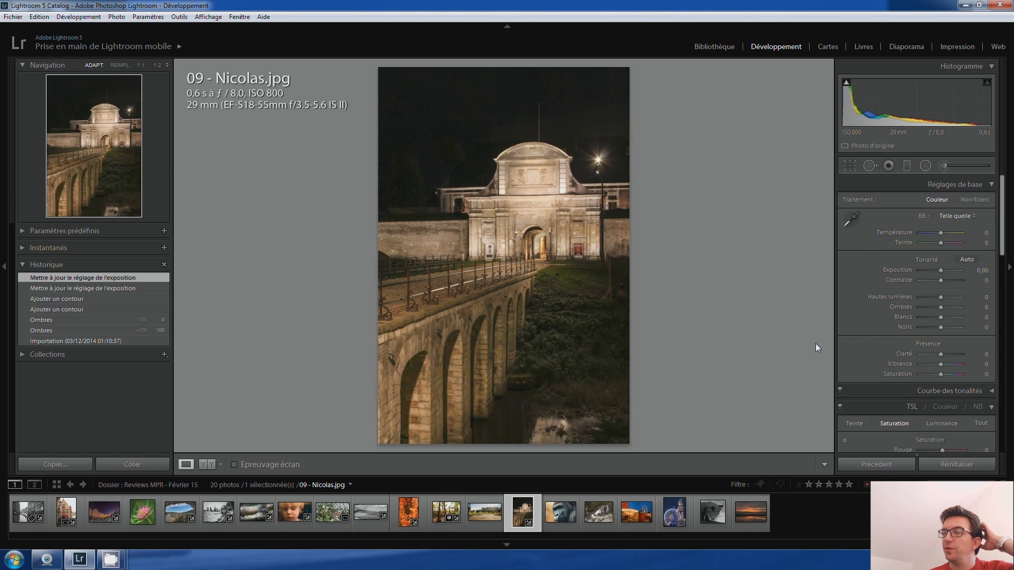
- Erase the upper part of the flagpole above the gate's rounded pediment with the spot removal tool at 1:1
{"action": "left_click_drag", "start_coordinate": [542, 134], "coordinate": [508, 274]}
{"action": "left_click_drag", "start_coordinate": [539, 132], "coordinate": [524, 173]}
{"action": "left_click_drag", "start_coordinate": [542, 123], "coordinate": [564, 289]}
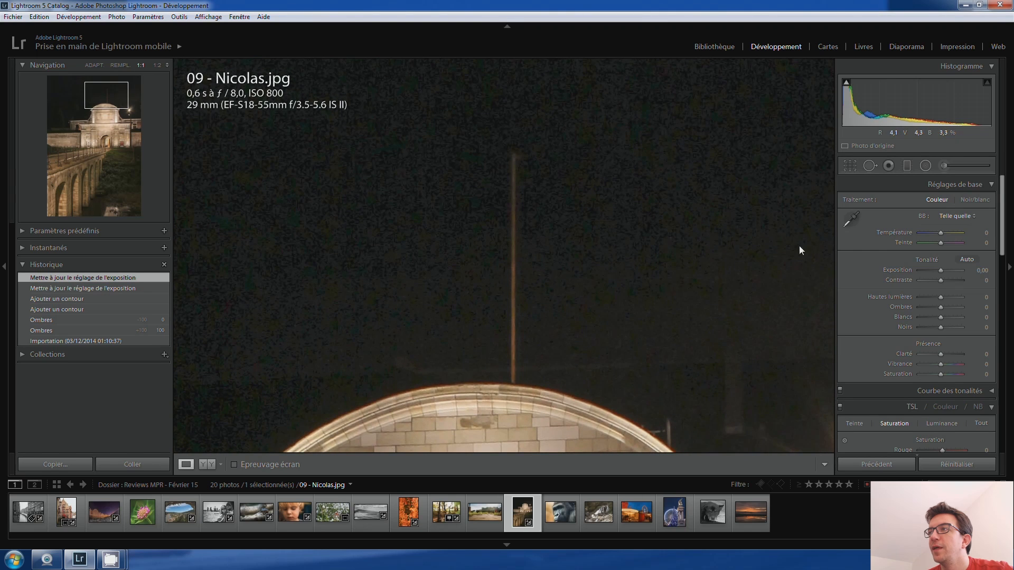
{"action": "left_click", "coordinate": [867, 167]}
{"action": "left_click_drag", "start_coordinate": [515, 159], "coordinate": [516, 232]}
{"action": "left_click", "coordinate": [516, 265]}
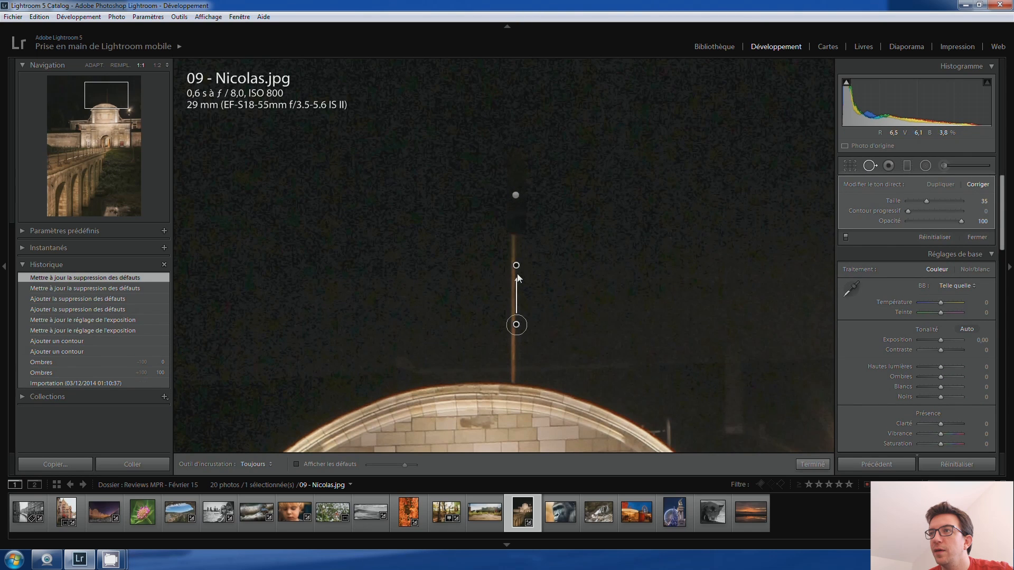
{"action": "left_click_drag", "start_coordinate": [516, 326], "coordinate": [556, 312]}
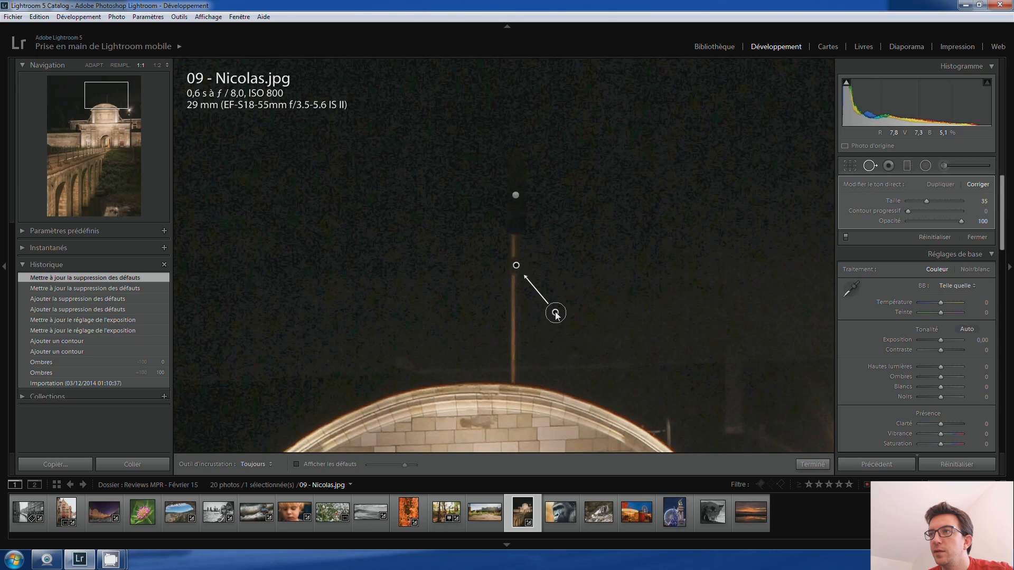
{"action": "key", "text": "Delete"}
- Erase the rest of the flagpole and its leftover traces with further healing strokes and return to the full photo view
{"action": "left_click_drag", "start_coordinate": [514, 243], "coordinate": [514, 380]}
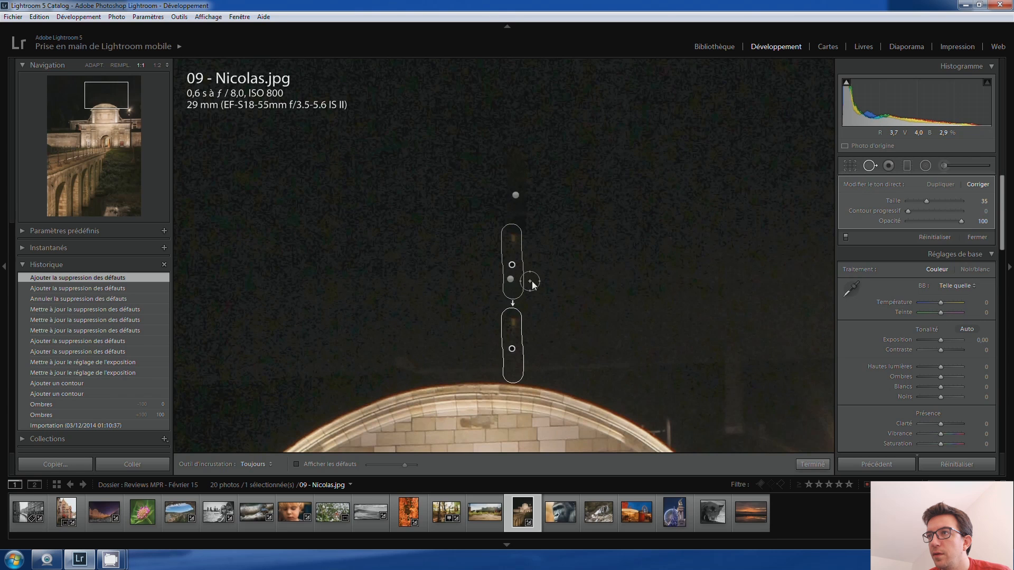
{"action": "left_click", "coordinate": [550, 284]}
{"action": "left_click_drag", "start_coordinate": [530, 321], "coordinate": [519, 323]}
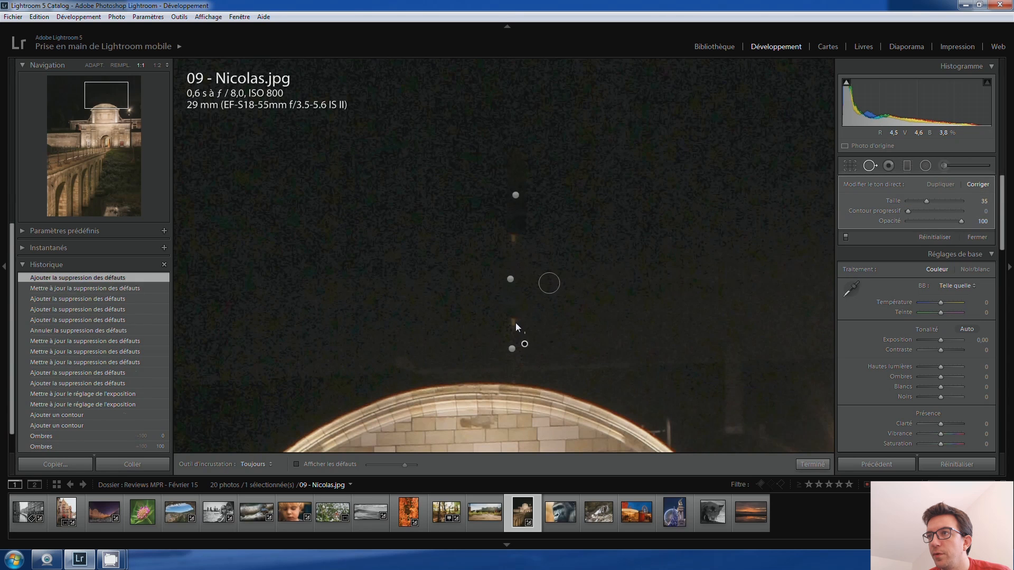
{"action": "mouse_move", "coordinate": [521, 233]}
{"action": "left_mouse_down"}
{"action": "mouse_move", "coordinate": [505, 237]}
{"action": "mouse_move", "coordinate": [519, 236]}
{"action": "left_mouse_up"}
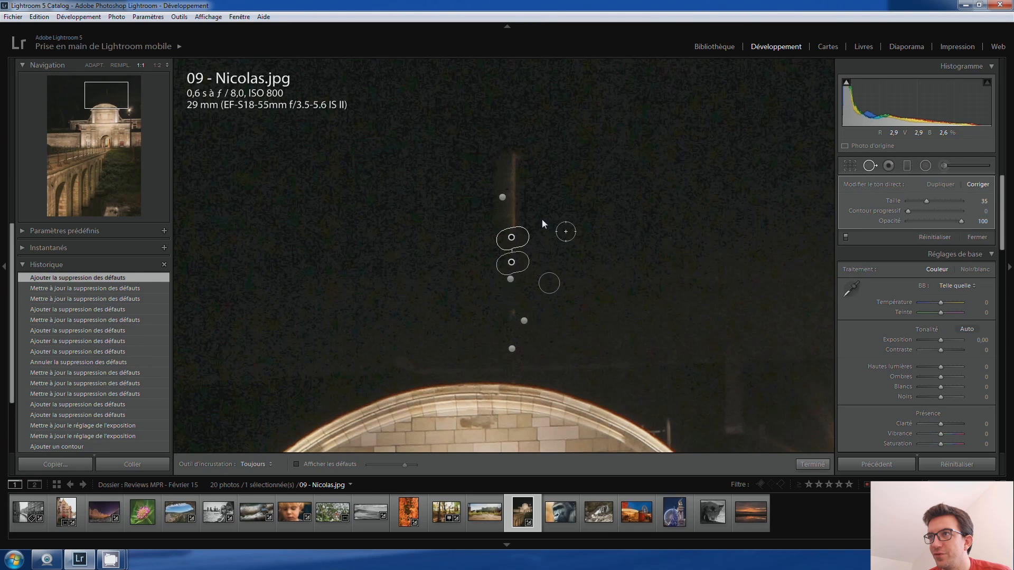
{"action": "left_click_drag", "start_coordinate": [500, 197], "coordinate": [510, 197]}
{"action": "key", "text": "q"}
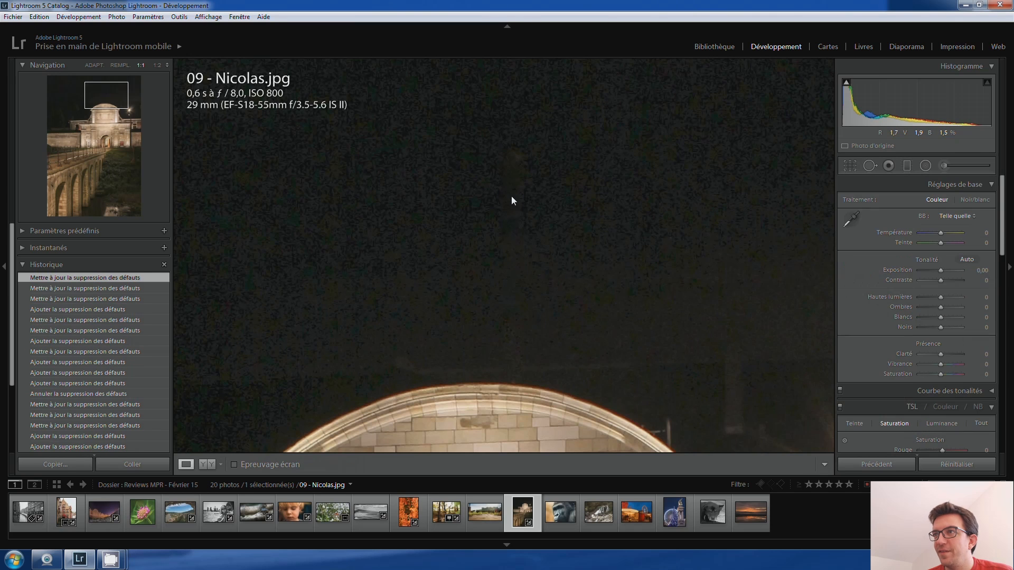
{"action": "left_click", "coordinate": [642, 336]}
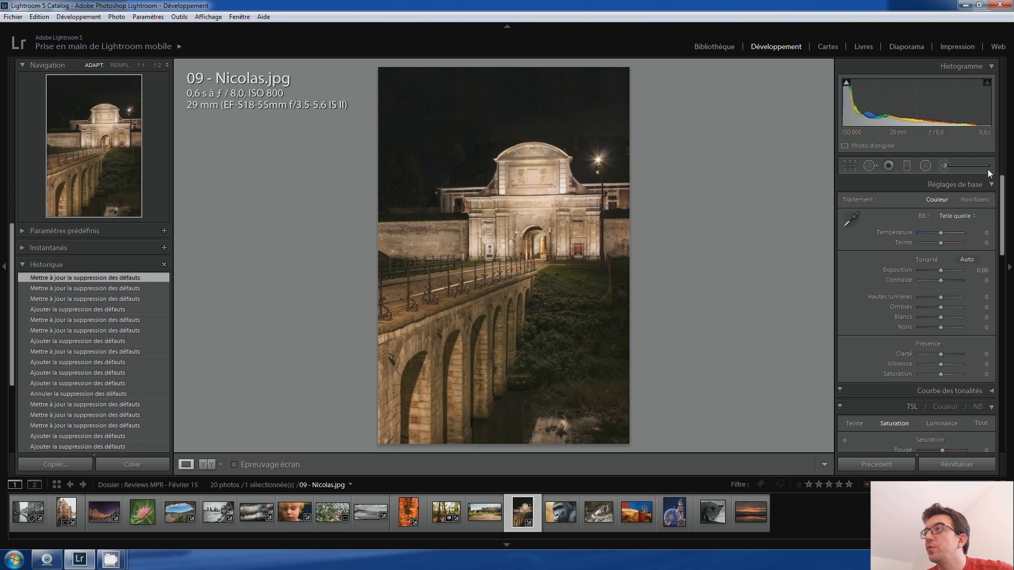
- Try raising the global exposure of the gate photo by 0,88 and reset it
{"action": "mouse_move", "coordinate": [942, 270]}
{"action": "left_mouse_down"}
{"action": "mouse_move", "coordinate": [968, 272]}
{"action": "mouse_move", "coordinate": [954, 269]}
{"action": "left_mouse_up"}
{"action": "double_click", "coordinate": [951, 268]}
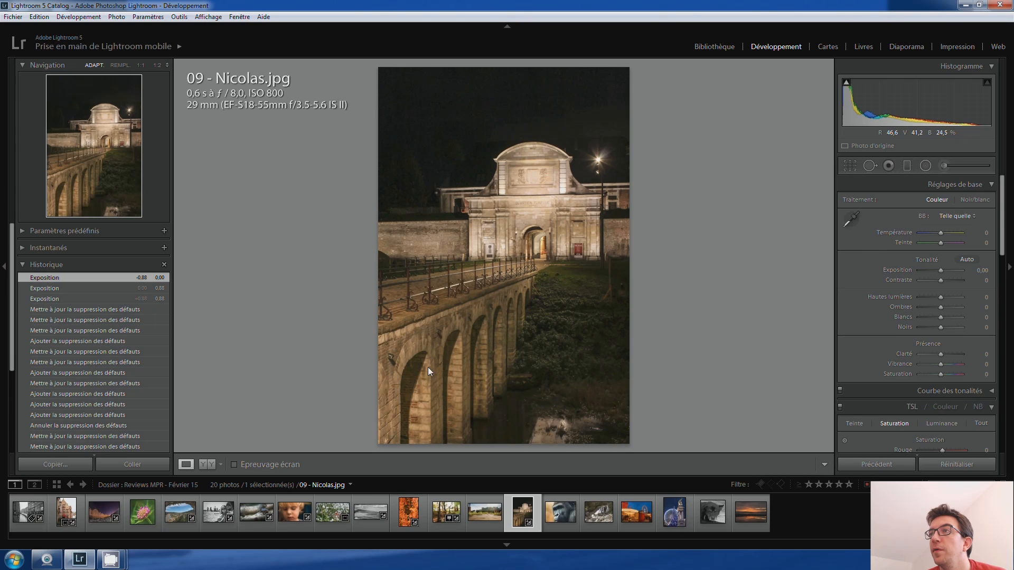
- Warm up the gate photo by setting its white balance temperature to +10
{"action": "key", "text": "Up"}
{"action": "key", "text": "Up"}
{"action": "key", "text": "Up"}
{"action": "key", "text": "Down"}
{"action": "key", "text": "Down"}
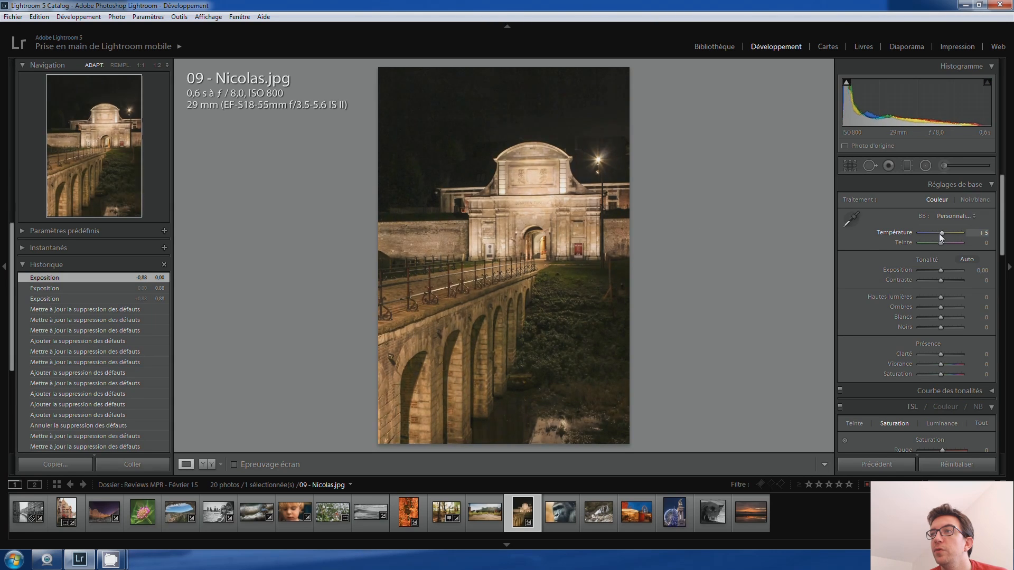
{"action": "key", "text": "Up"}
{"action": "key", "text": "Down"}
{"action": "key", "text": "Up"}
{"action": "key", "text": "Up"}
{"action": "key", "text": "Up"}
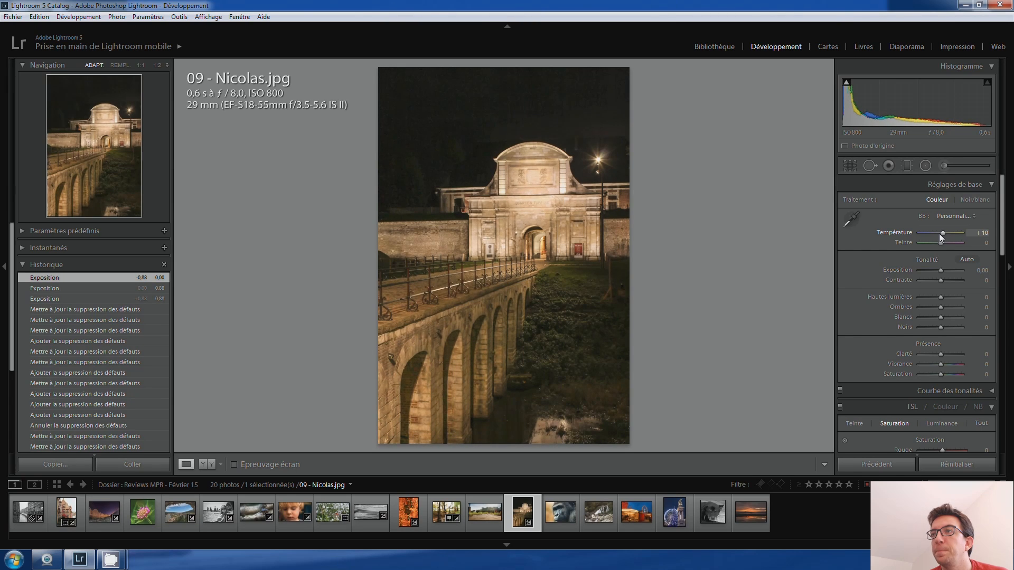
- Raise the gate photo's white balance temperature to +15
{"action": "key", "text": "Down"}
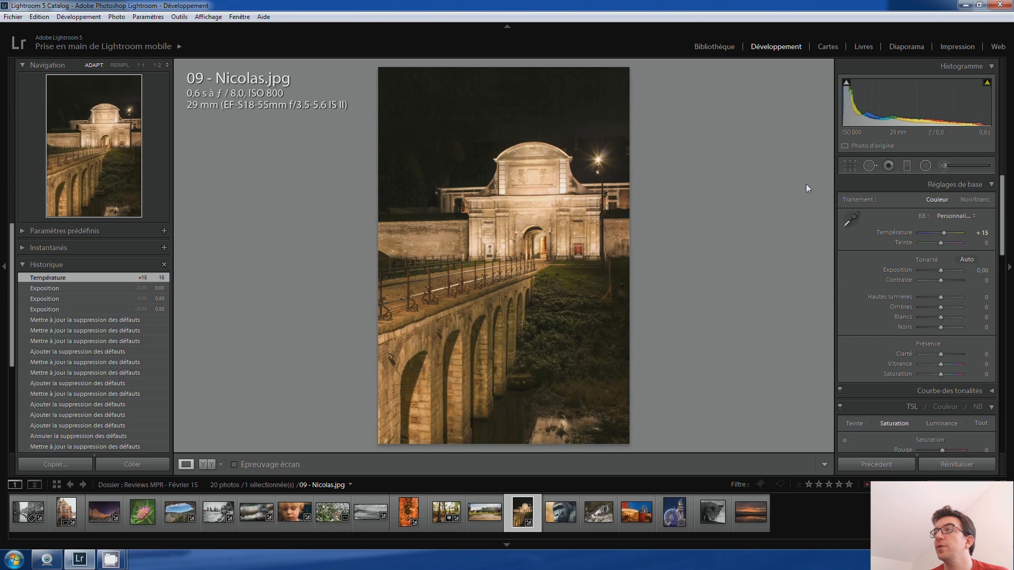
- Try cropping a strip of sky off the gate photo and return to the temperature state in the history
{"action": "left_click", "coordinate": [853, 165]}
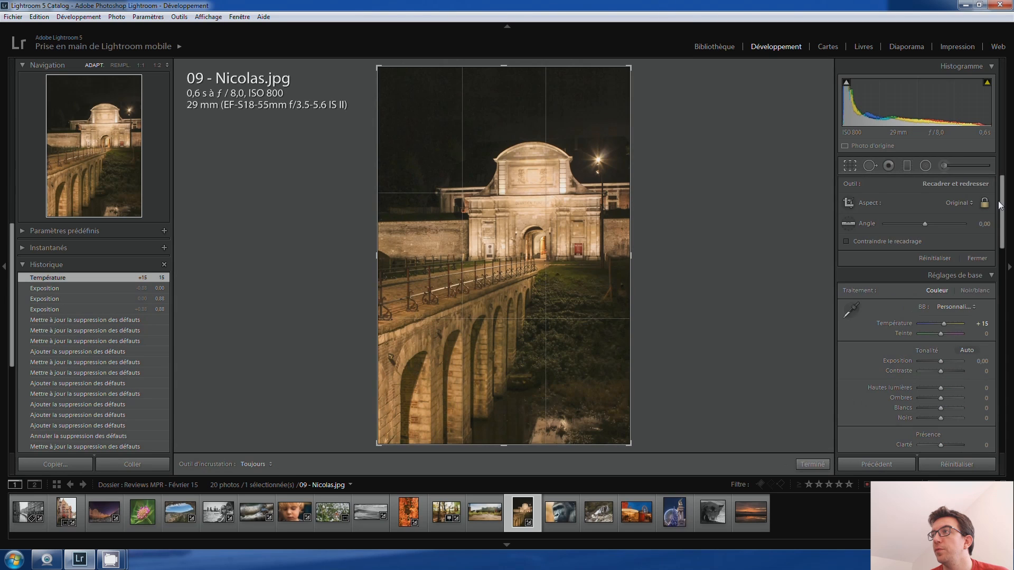
{"action": "left_click_drag", "start_coordinate": [505, 67], "coordinate": [508, 85]}
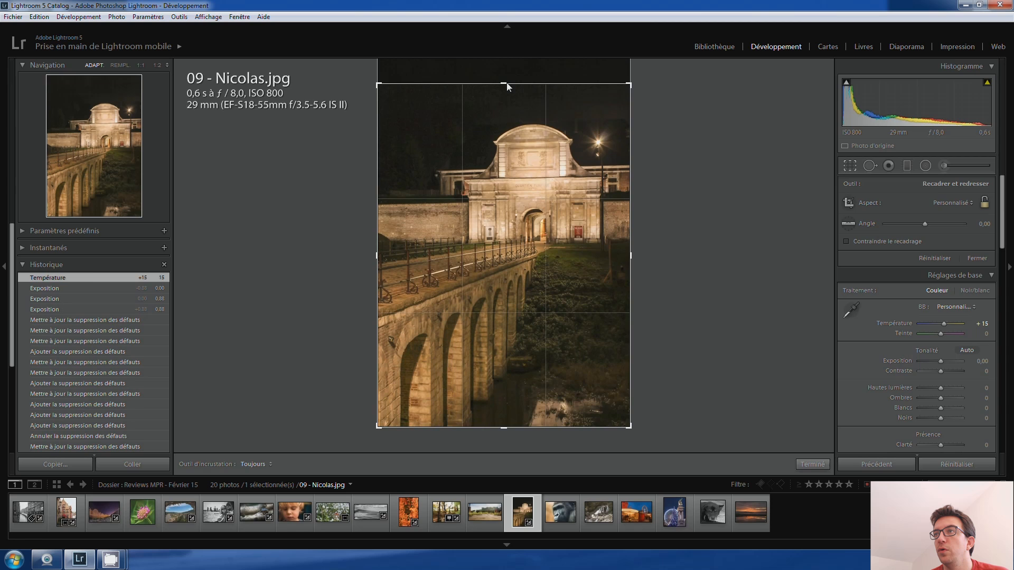
{"action": "double_click", "coordinate": [516, 145]}
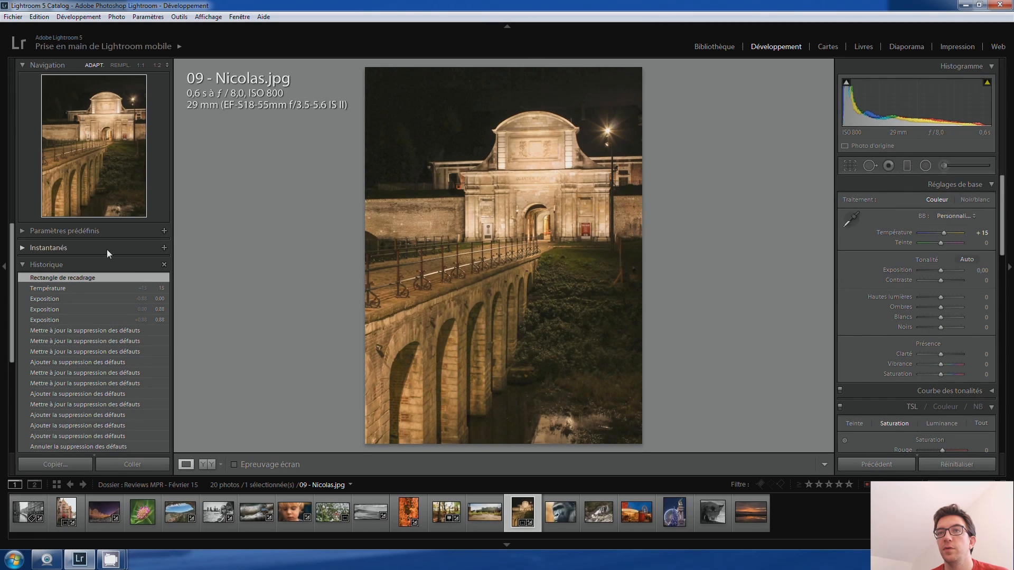
{"action": "left_click", "coordinate": [72, 286]}
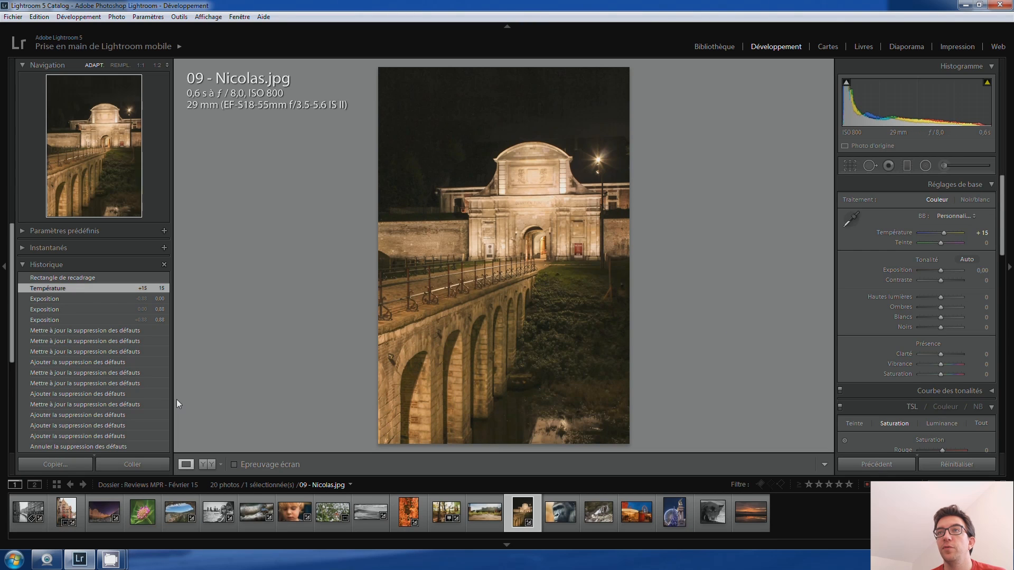
- Open the gorilla portrait, try raising its exposure to +2,75 and reset it
{"action": "left_click", "coordinate": [559, 526]}
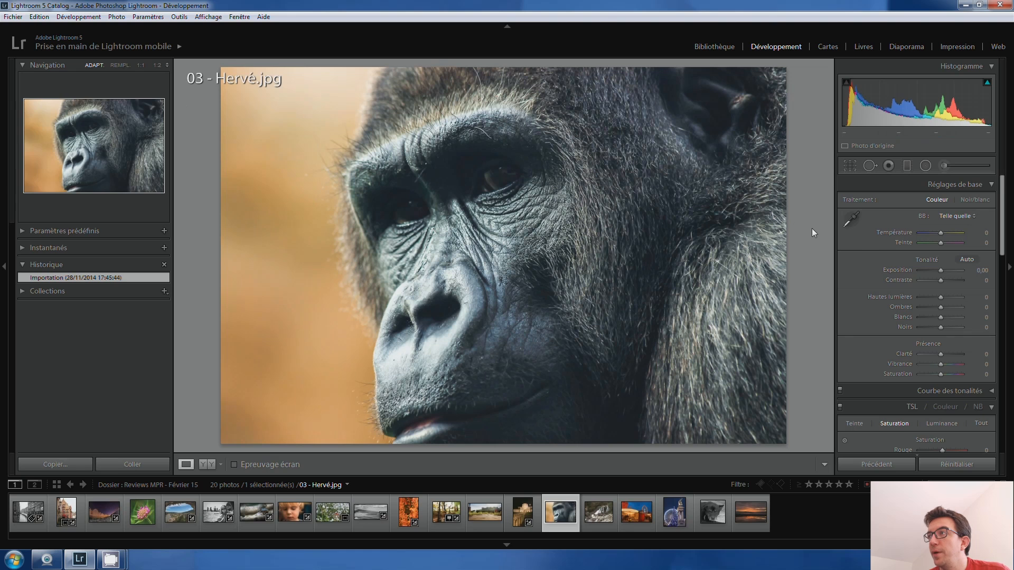
{"action": "mouse_move", "coordinate": [941, 272]}
{"action": "left_mouse_down"}
{"action": "mouse_move", "coordinate": [966, 273]}
{"action": "mouse_move", "coordinate": [953, 272]}
{"action": "left_mouse_up"}
{"action": "double_click", "coordinate": [953, 272]}
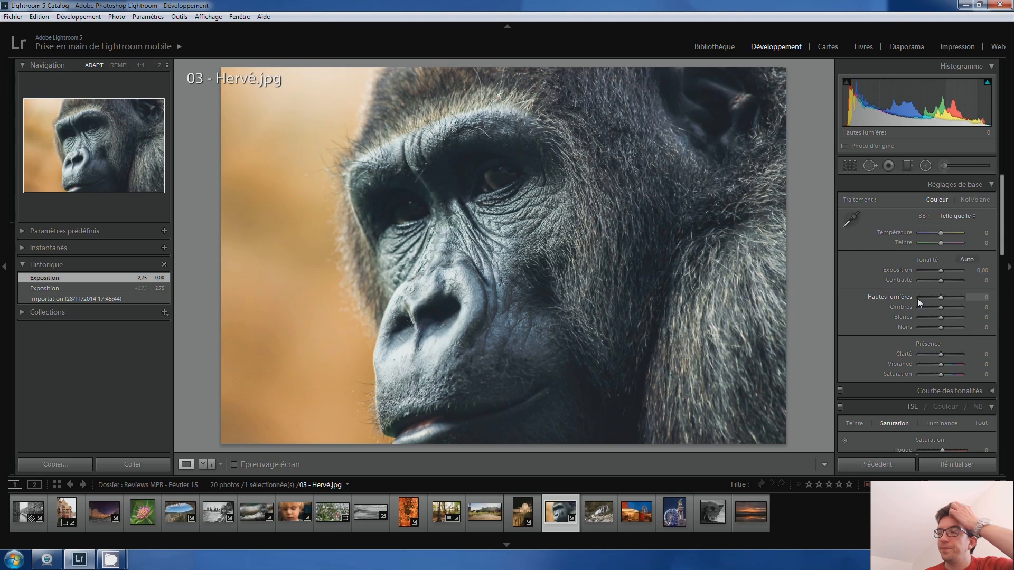
- Try the gorilla portrait's shadows at +100 and reset them
{"action": "key", "text": "shift+Up"}
{"action": "key", "text": "shift+Up"}
{"action": "key", "text": "shift+Up"}
{"action": "key", "text": "shift+Up"}
{"action": "key", "text": "shift+Up"}
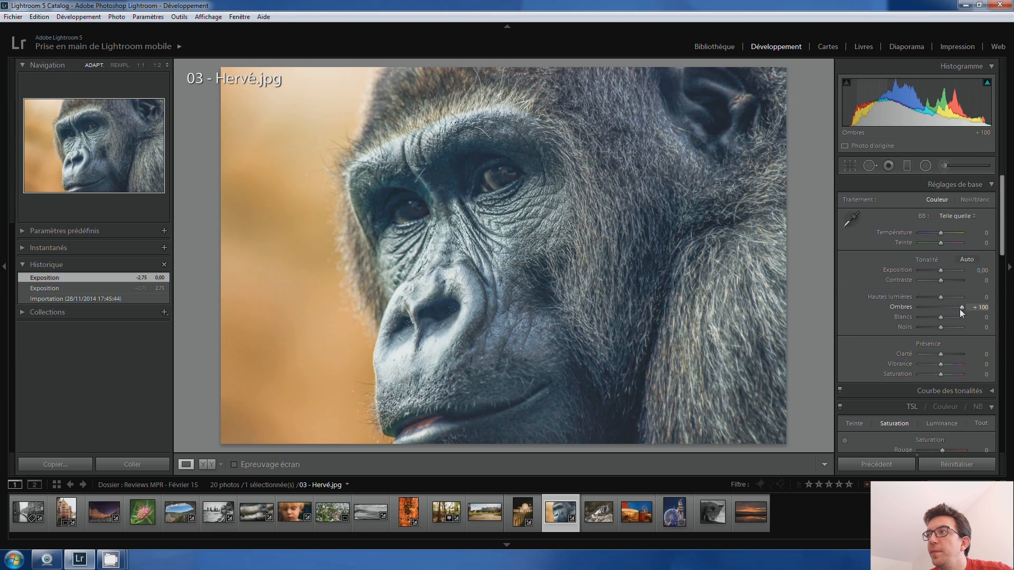
{"action": "double_click", "coordinate": [961, 310]}
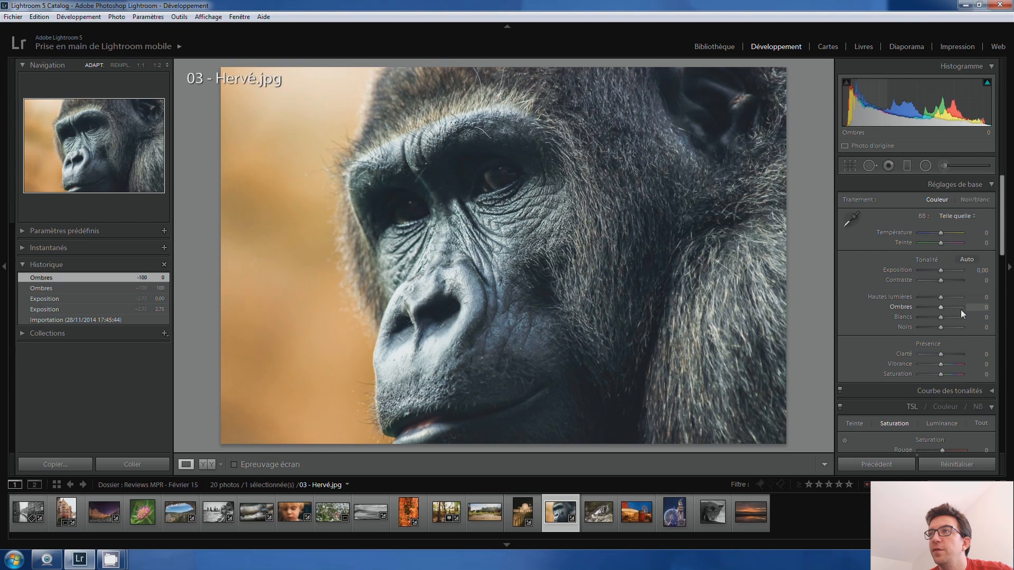
- Set the gorilla portrait's shadows to +100 and its exposure to +0,10
{"action": "left_click_drag", "start_coordinate": [942, 308], "coordinate": [975, 307]}
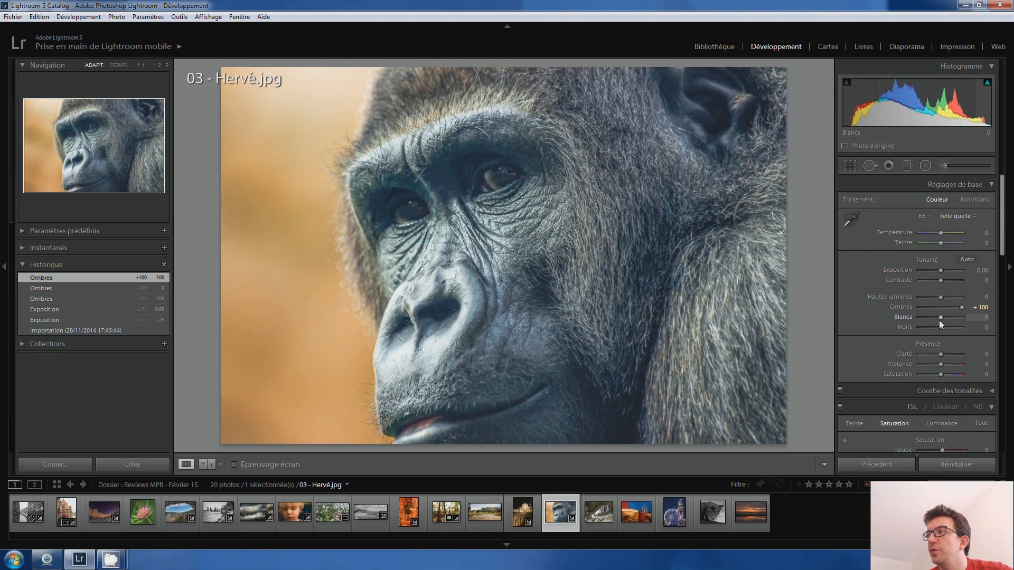
{"action": "left_click_drag", "start_coordinate": [941, 268], "coordinate": [939, 270]}
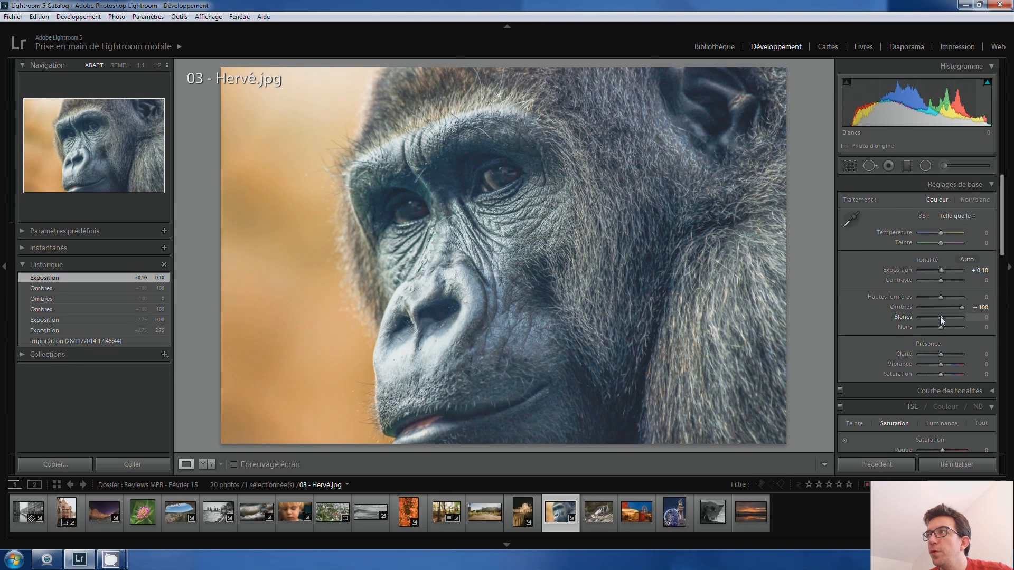
- Set the gorilla portrait's whites to +10 and blacks to -35
{"action": "left_click_drag", "start_coordinate": [940, 315], "coordinate": [941, 316]}
{"action": "key", "text": "Down"}
{"action": "key", "text": "Down"}
{"action": "key", "text": "Down"}
{"action": "key", "text": "Down"}
{"action": "key", "text": "Down"}
{"action": "key", "text": "Down"}
{"action": "key", "text": "Down"}
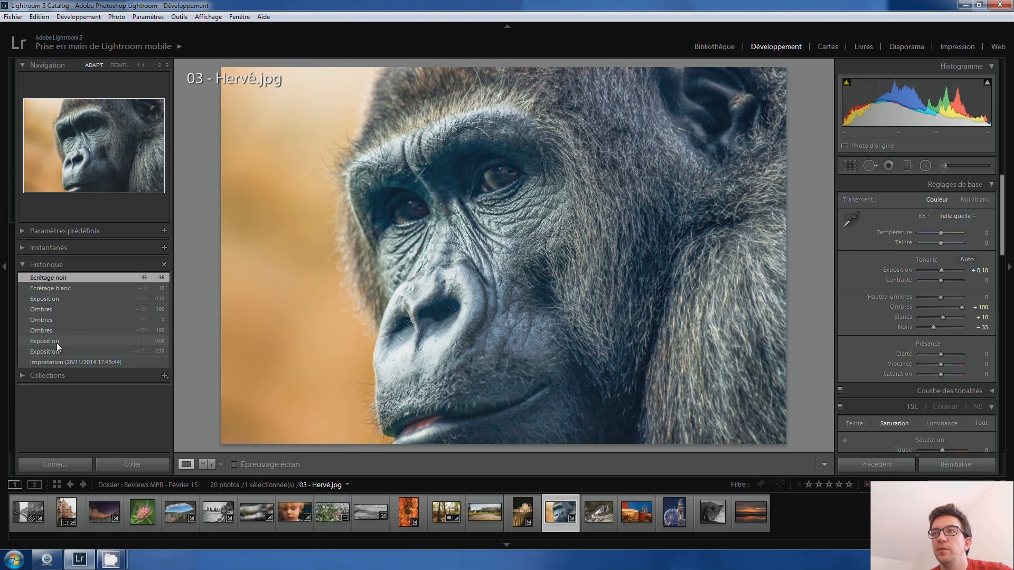
- Compare the edited gorilla portrait with its imported state in the history and lower the blacks to -45
{"action": "left_click", "coordinate": [57, 362]}
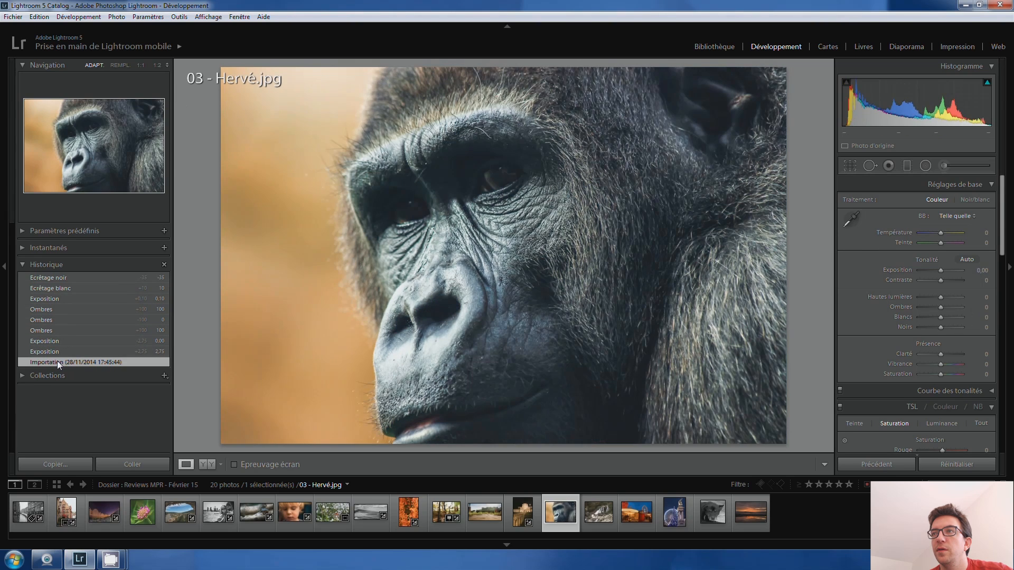
{"action": "left_click", "coordinate": [53, 276]}
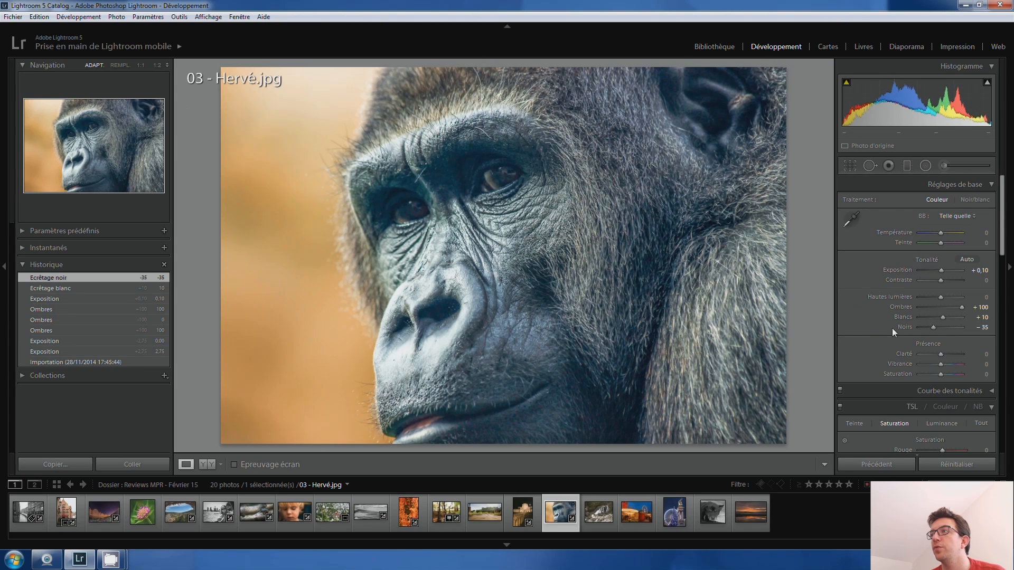
{"action": "left_click_drag", "start_coordinate": [936, 328], "coordinate": [929, 325]}
- Brighten both of the gorilla's eyes by painting over them with the adjustment brush at exposure 0,40
{"action": "left_click", "coordinate": [942, 169]}
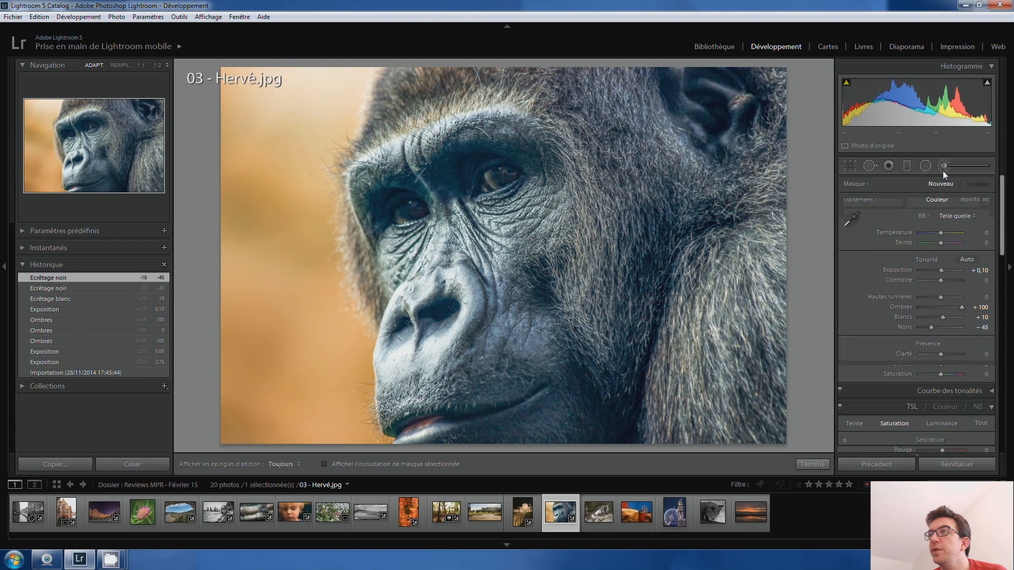
{"action": "double_click", "coordinate": [949, 269]}
{"action": "left_click", "coordinate": [939, 244]}
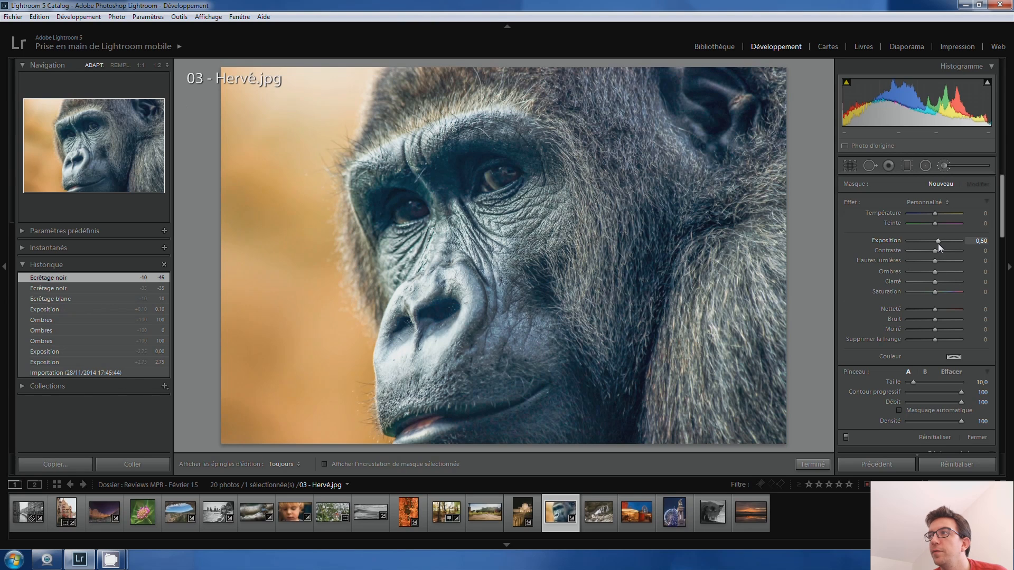
{"action": "left_click", "coordinate": [938, 244]}
{"action": "key", "text": "h"}
{"action": "left_click_drag", "start_coordinate": [512, 172], "coordinate": [474, 183]}
{"action": "left_click_drag", "start_coordinate": [415, 213], "coordinate": [392, 216]}
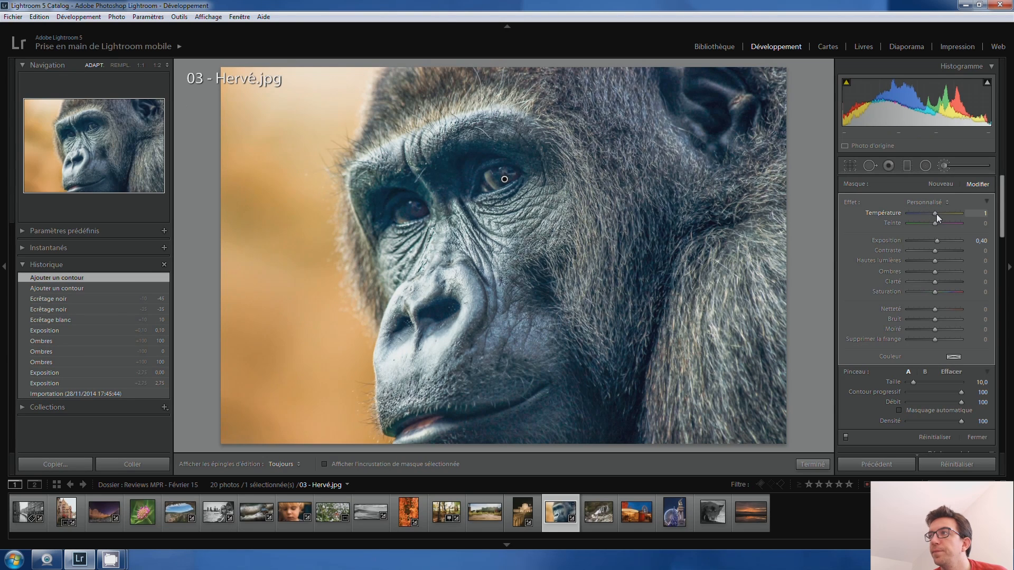
- Warm the brushed eyes slightly with the local temperature and set the whole gorilla photo's temperature to +10
{"action": "key", "text": "Up"}
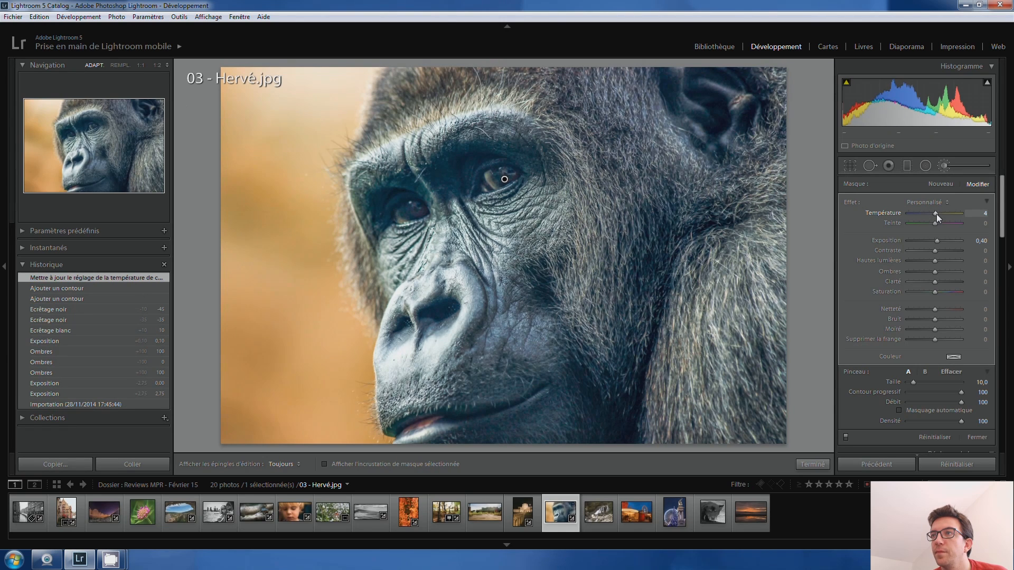
{"action": "left_click", "coordinate": [943, 166]}
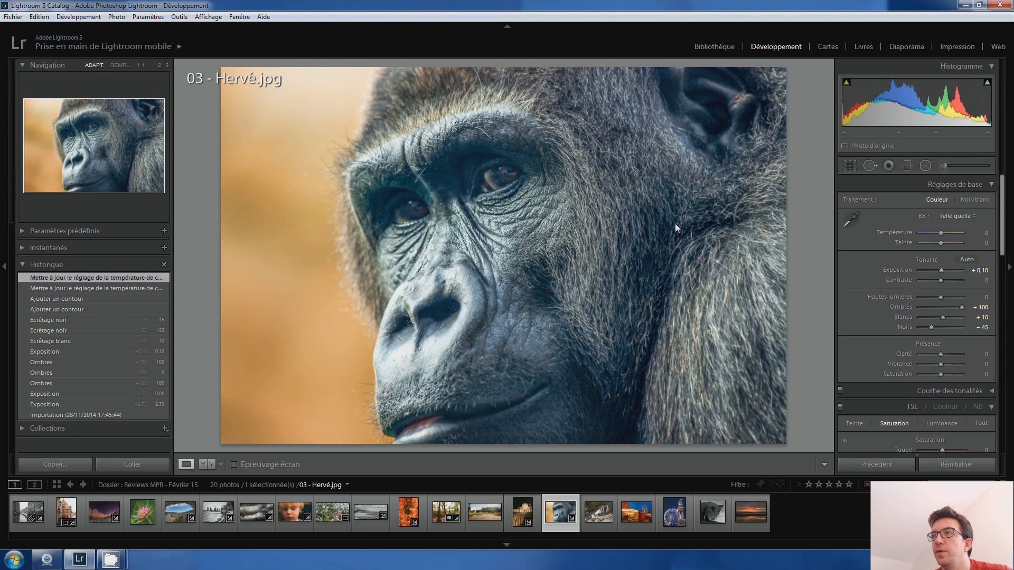
{"action": "left_click", "coordinate": [942, 234]}
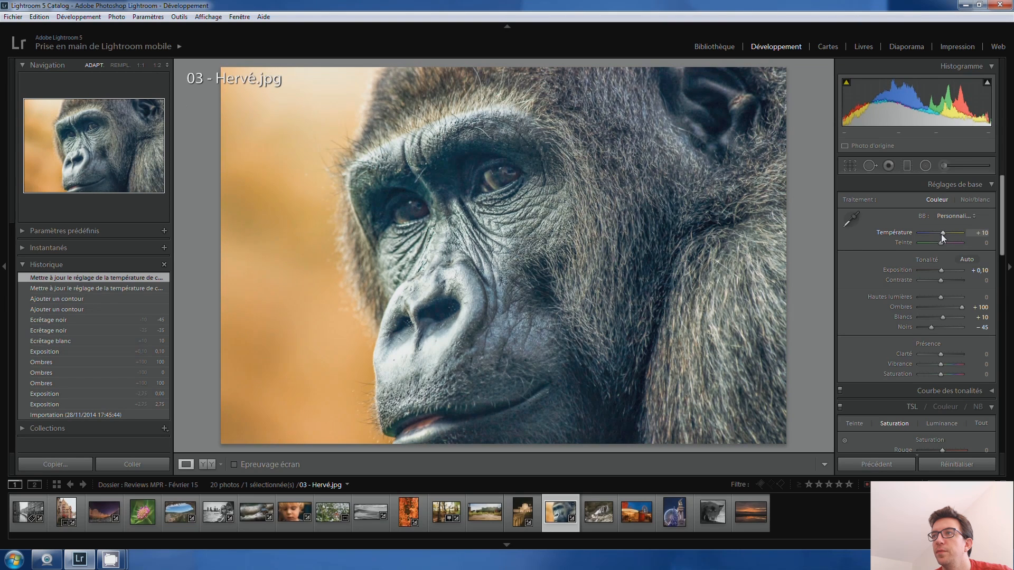
- Convert the gorilla portrait to black and white and set its clarity to +15
{"action": "left_click", "coordinate": [976, 408]}
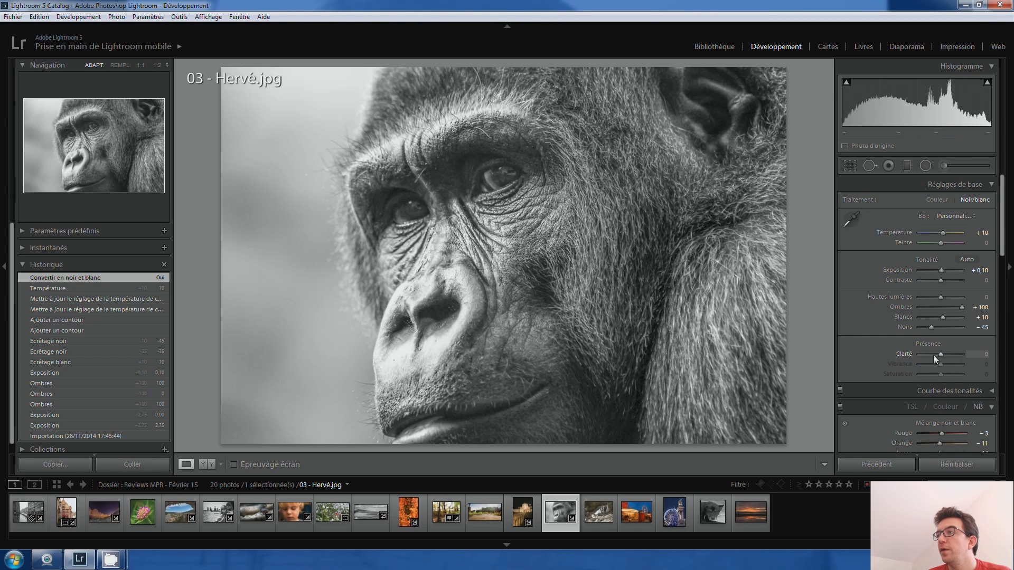
{"action": "left_click_drag", "start_coordinate": [941, 354], "coordinate": [945, 354]}
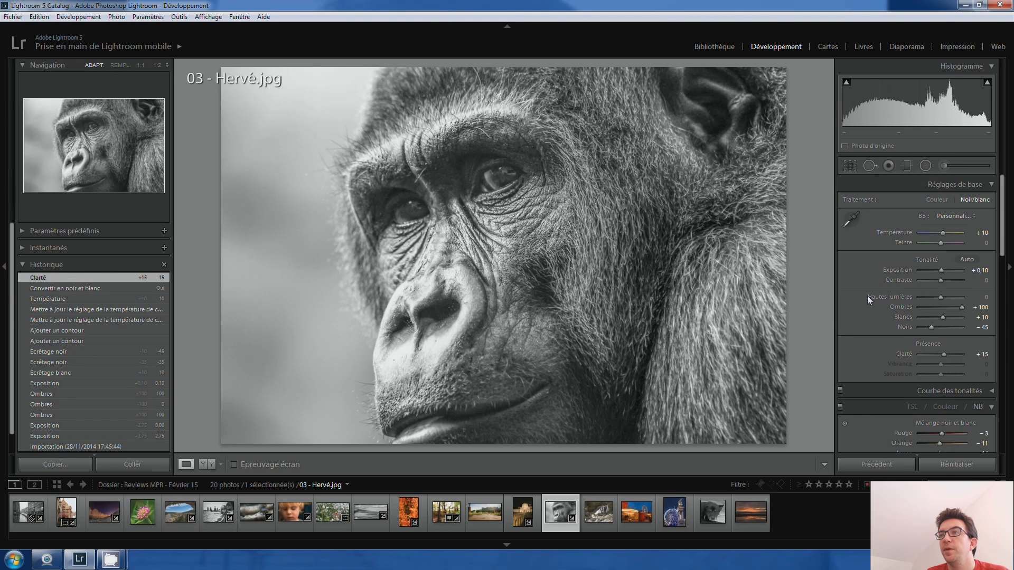
- Open the waterfall photo and examine the forest background and the white water at 1:1
{"action": "left_click", "coordinate": [598, 511]}
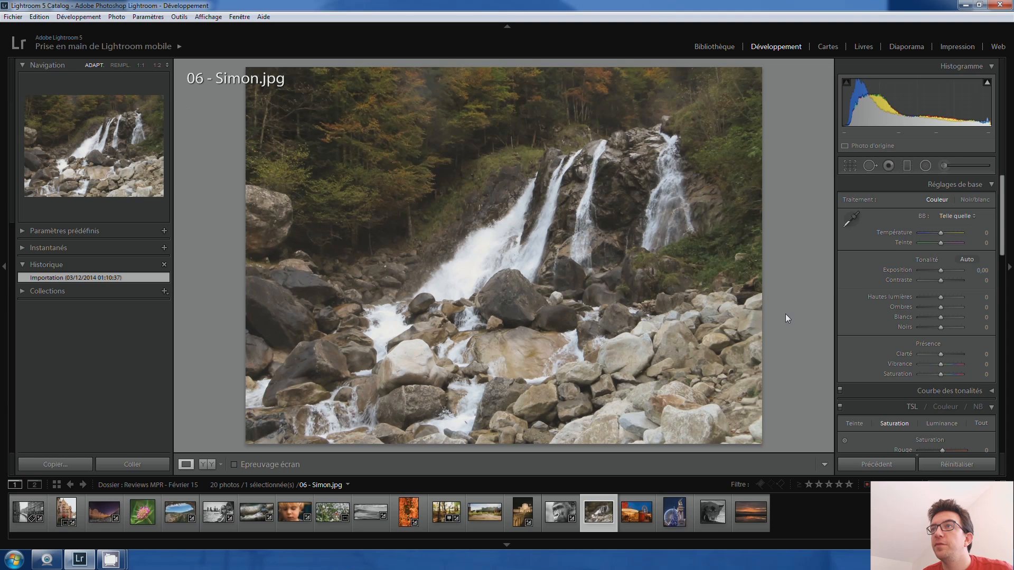
{"action": "left_click", "coordinate": [476, 123]}
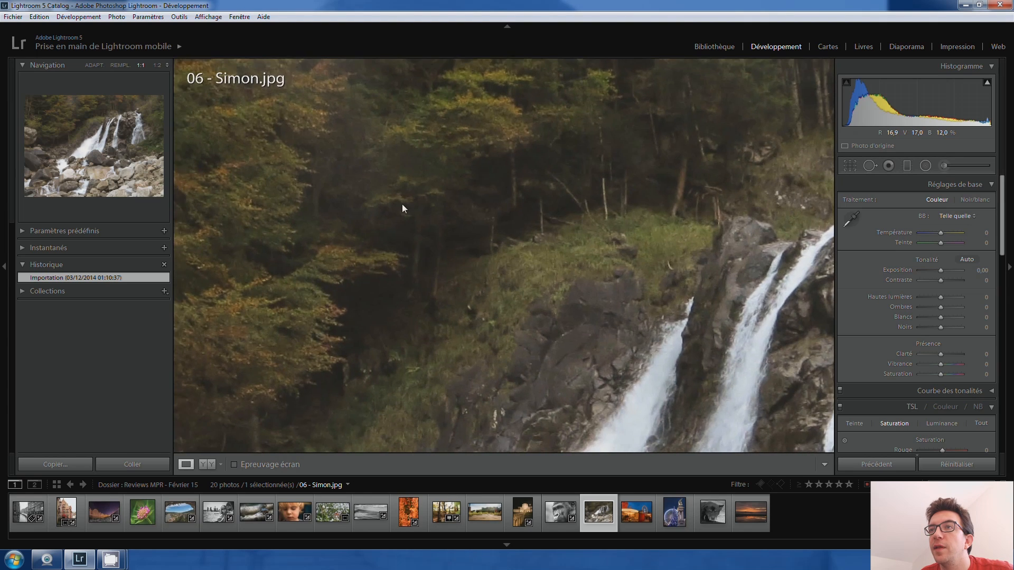
{"action": "left_click_drag", "start_coordinate": [403, 208], "coordinate": [523, 272]}
{"action": "left_click_drag", "start_coordinate": [381, 179], "coordinate": [404, 287]}
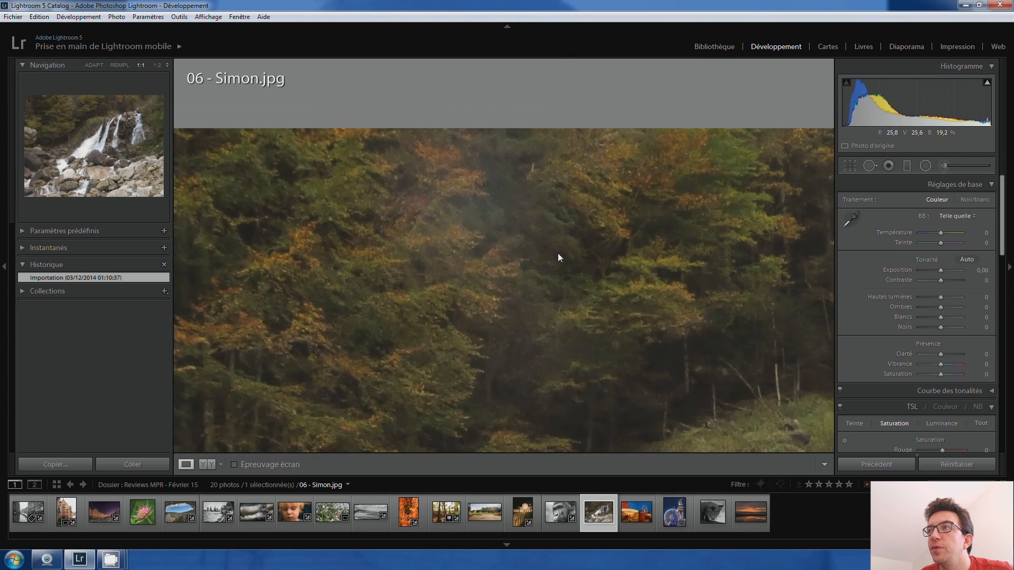
{"action": "left_click_drag", "start_coordinate": [570, 351], "coordinate": [558, 184]}
{"action": "left_click_drag", "start_coordinate": [505, 288], "coordinate": [473, 212]}
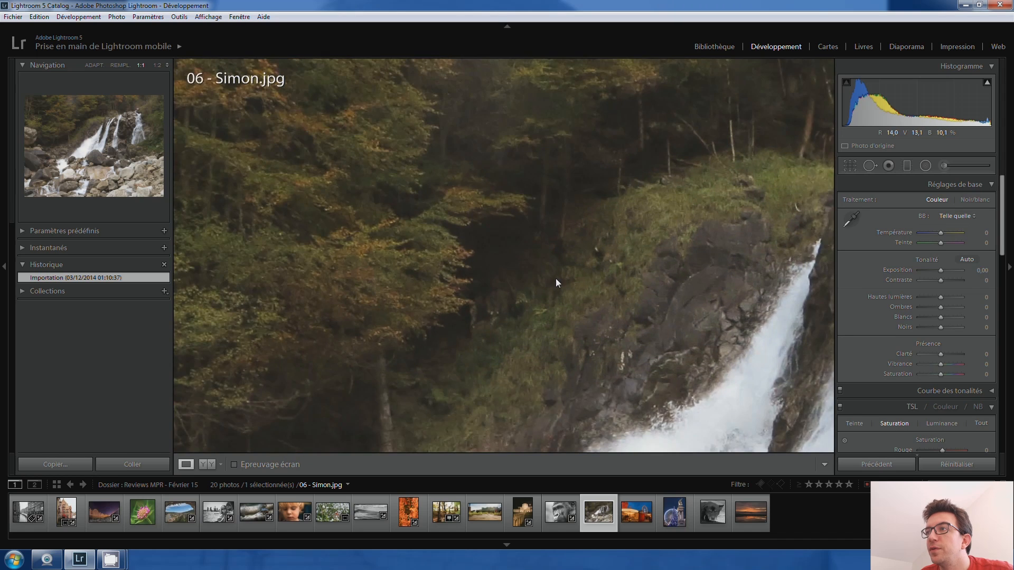
{"action": "left_click", "coordinate": [555, 278]}
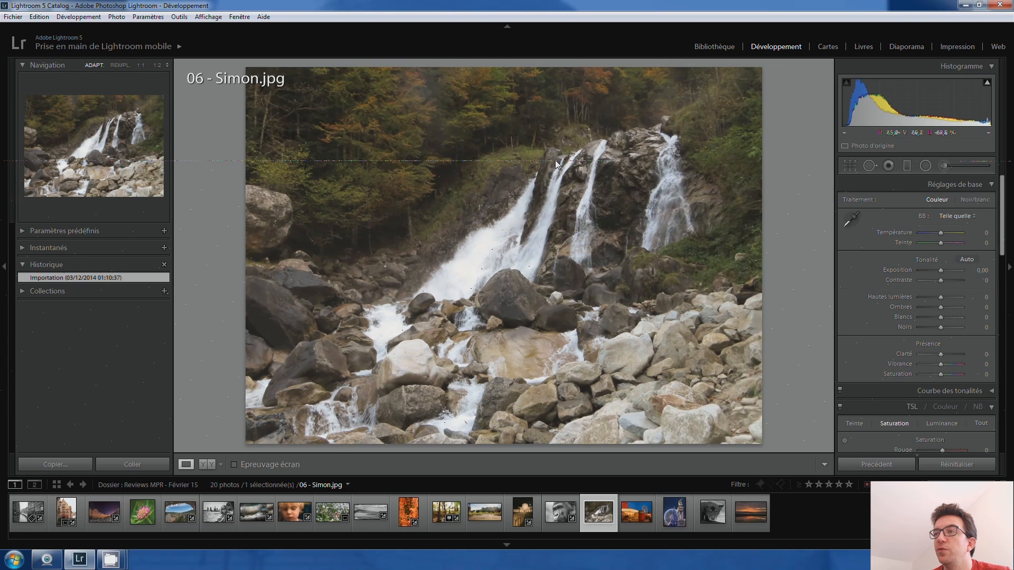
{"action": "left_click", "coordinate": [484, 247]}
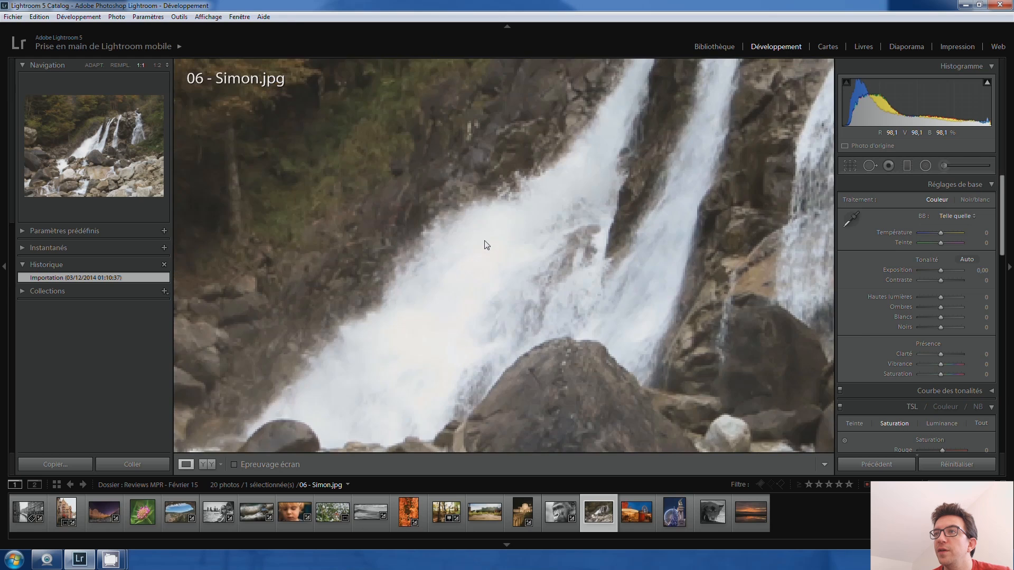
{"action": "left_click", "coordinate": [509, 257]}
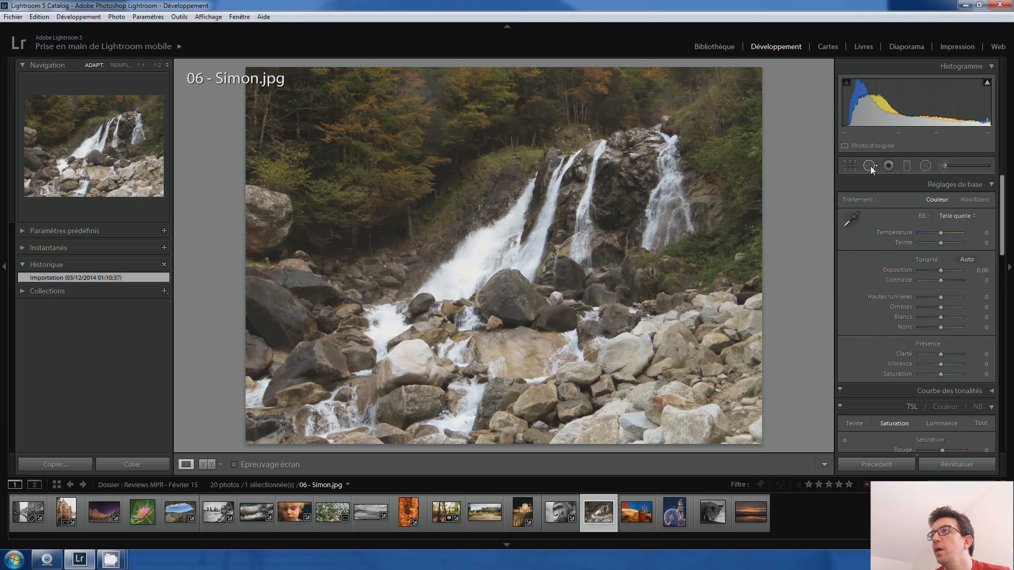
- Crop the waterfall photo to a 16 x 9 ratio, keeping the forest edge and cutting off the foreground rocks
{"action": "left_click", "coordinate": [851, 167]}
{"action": "left_click", "coordinate": [972, 203]}
{"action": "left_click", "coordinate": [880, 327]}
{"action": "left_click_drag", "start_coordinate": [595, 230], "coordinate": [592, 275]}
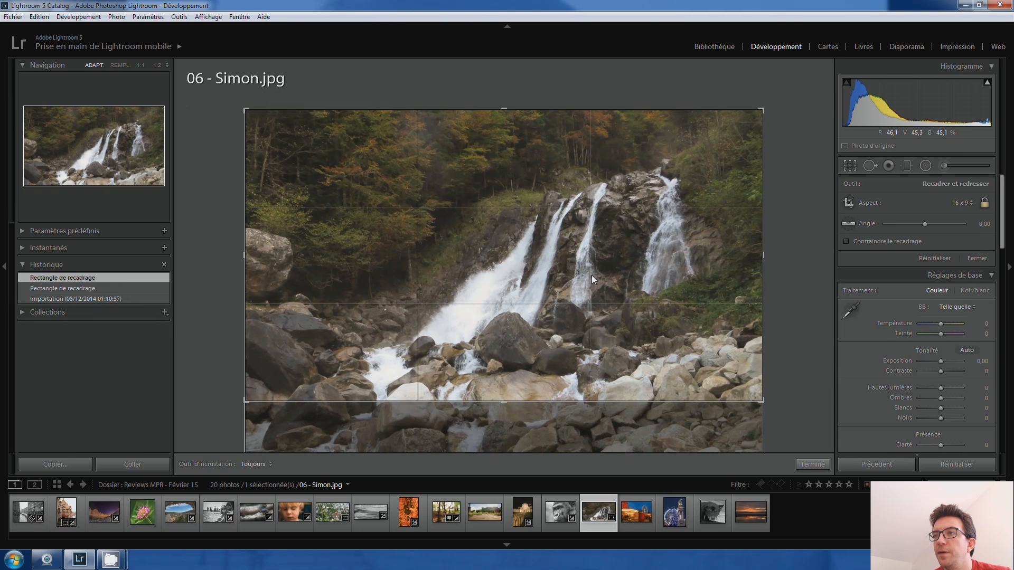
{"action": "key", "text": "Return"}
{"action": "left_click", "coordinate": [631, 278]}
{"action": "left_click", "coordinate": [631, 278]}
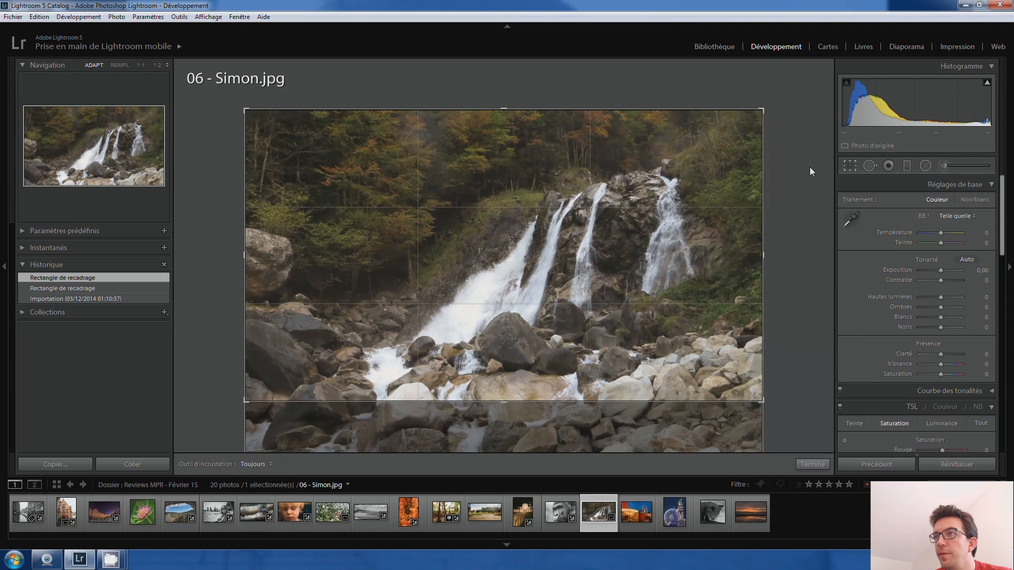
- Tighten the 16 x 9 crop by trimming the forest side and lower rocks, and shift it slightly down the image
{"action": "left_click", "coordinate": [850, 165]}
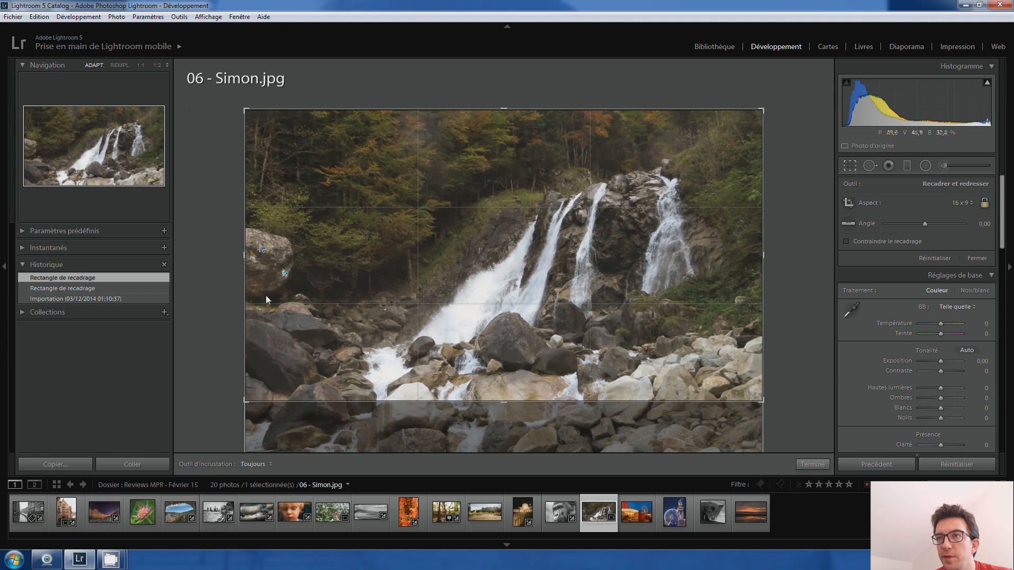
{"action": "left_click_drag", "start_coordinate": [246, 403], "coordinate": [270, 392]}
{"action": "key", "text": "Return"}
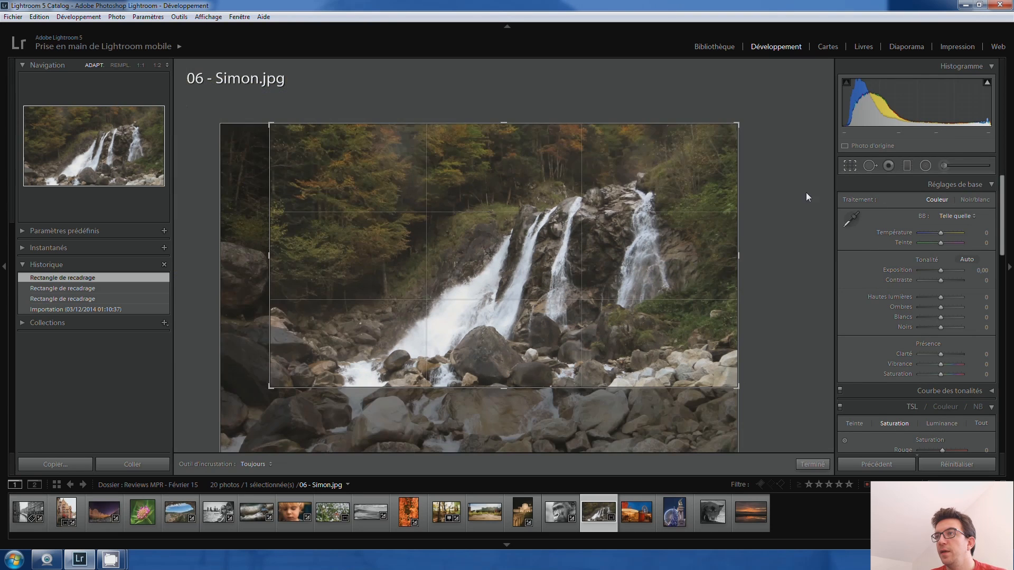
{"action": "key", "text": "r"}
{"action": "left_click_drag", "start_coordinate": [576, 259], "coordinate": [578, 252]}
{"action": "key", "text": "r"}
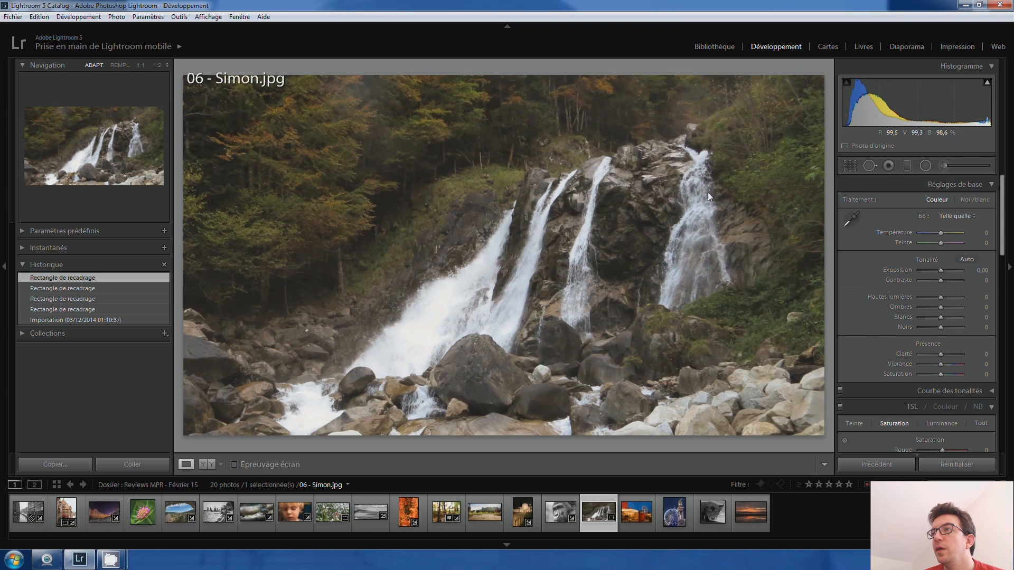
- Rotate the waterfall photo's crop to an angle of 1.80, keeping the 16 x 9 ratio
{"action": "left_click", "coordinate": [852, 167]}
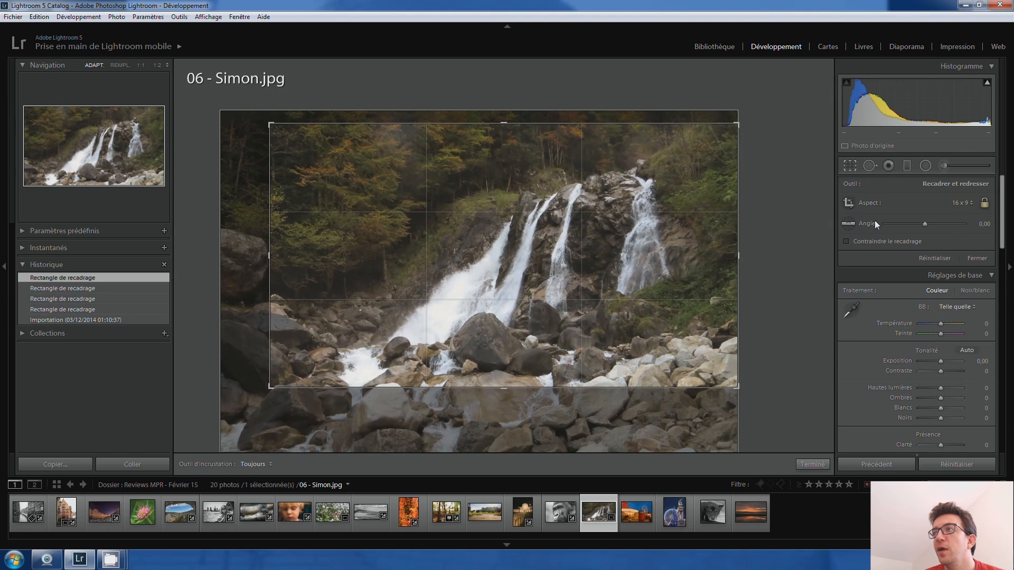
{"action": "key", "text": "Up"}
{"action": "key", "text": "Up"}
{"action": "key", "text": "Up"}
{"action": "key", "text": "Up"}
{"action": "key", "text": "Up"}
{"action": "key", "text": "Up"}
{"action": "key", "text": "Up"}
{"action": "key", "text": "Up"}
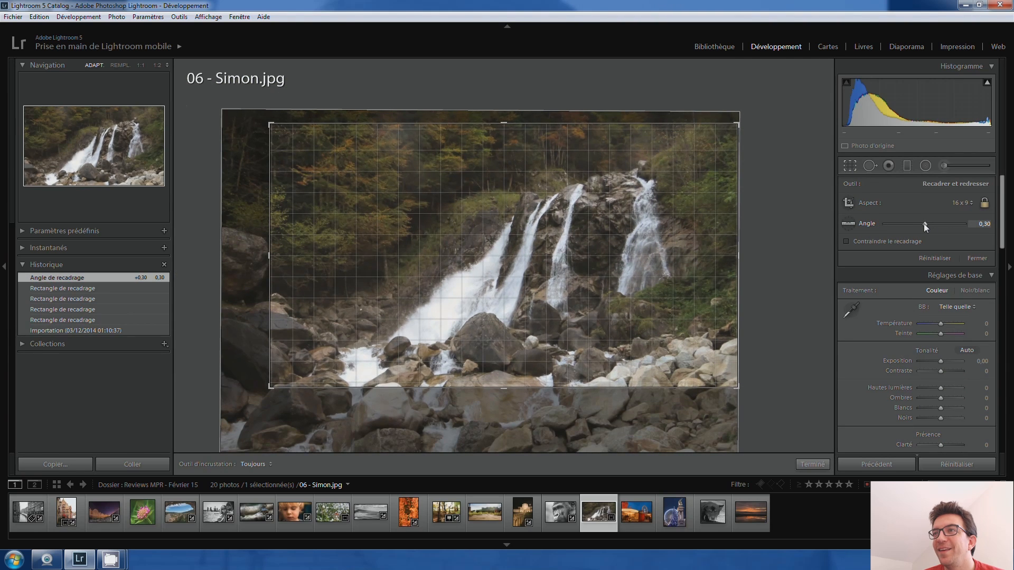
{"action": "key", "text": "Up"}
{"action": "key", "text": "Up"}
{"action": "key", "text": "Up"}
{"action": "key", "text": "Up"}
{"action": "key", "text": "Up"}
{"action": "key", "text": "Up"}
{"action": "key", "text": "Up"}
{"action": "key", "text": "Up"}
{"action": "key", "text": "Up"}
{"action": "key", "text": "Up"}
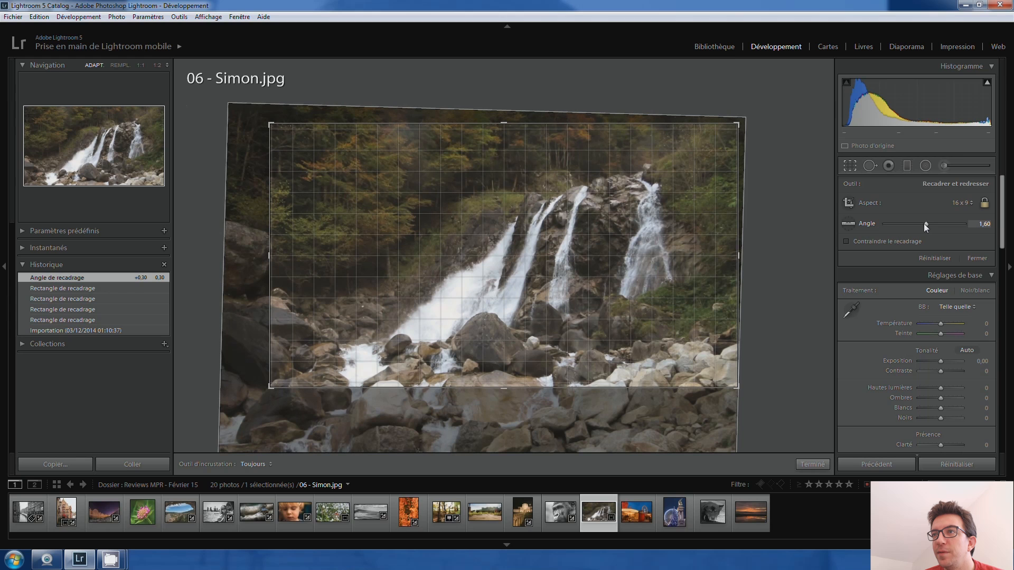
{"action": "key", "text": "Return"}
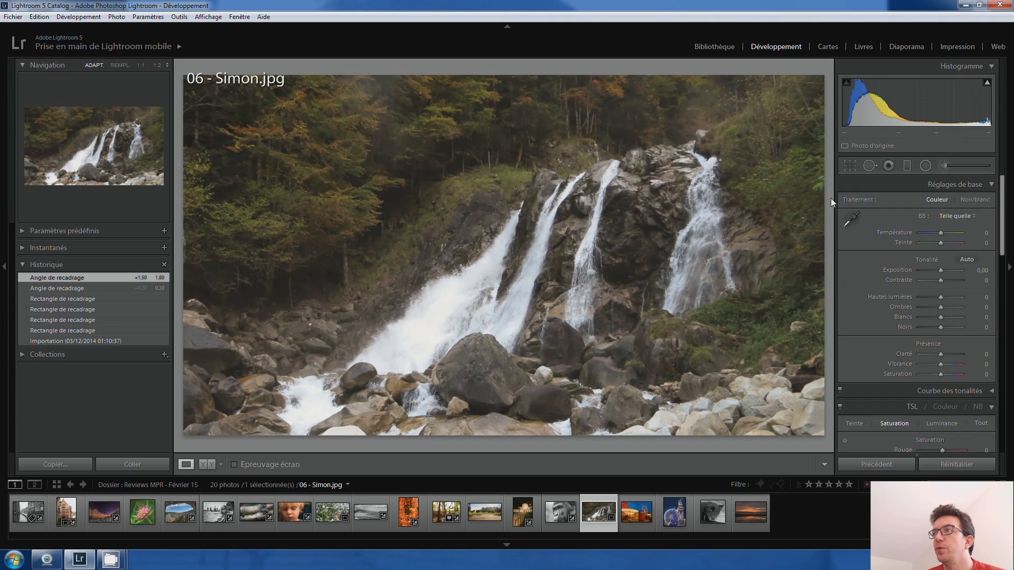
- Fine-tune the waterfall photo's crop angle to 2.01
{"action": "left_click", "coordinate": [850, 166]}
{"action": "key", "text": "Down"}
{"action": "key", "text": "Down"}
{"action": "key", "text": "Down"}
{"action": "key", "text": "Up"}
{"action": "key", "text": "Up"}
{"action": "key", "text": "Up"}
{"action": "key", "text": "Up"}
{"action": "key", "text": "Up"}
{"action": "key", "text": "Return"}
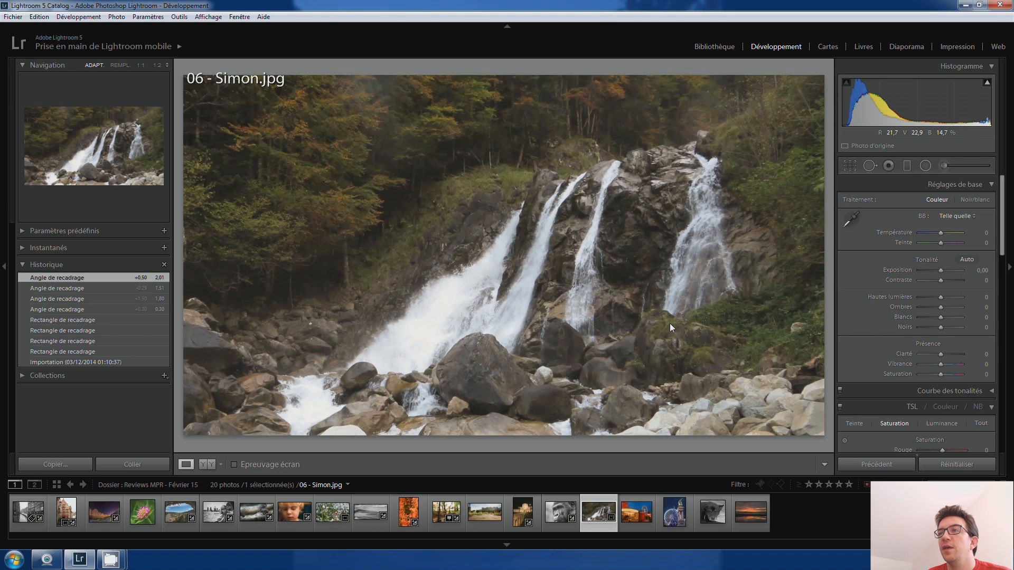
- Examine the texture and highlights of the white water at 1:1
{"action": "left_click", "coordinate": [483, 284]}
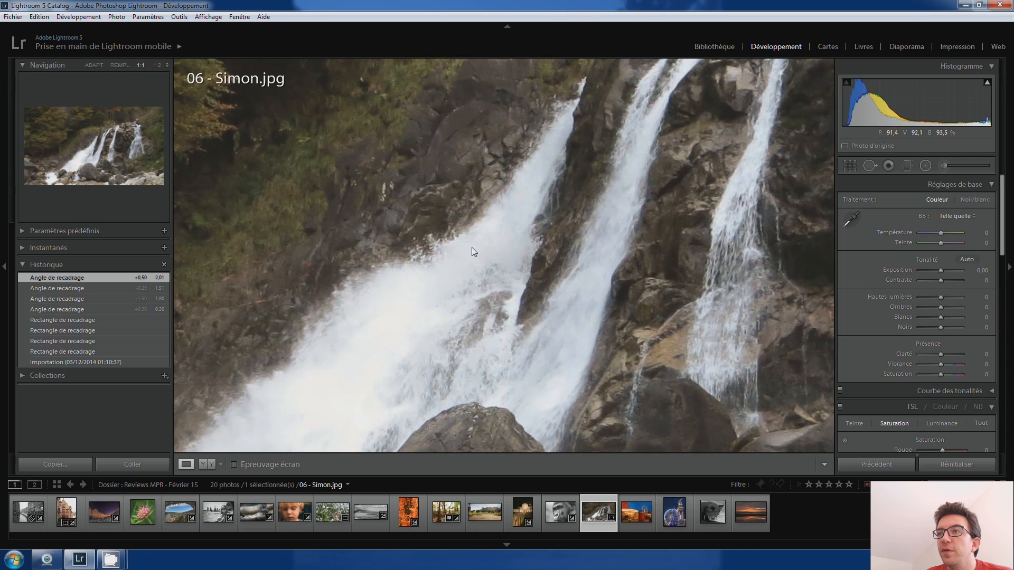
{"action": "left_click_drag", "start_coordinate": [370, 346], "coordinate": [408, 300]}
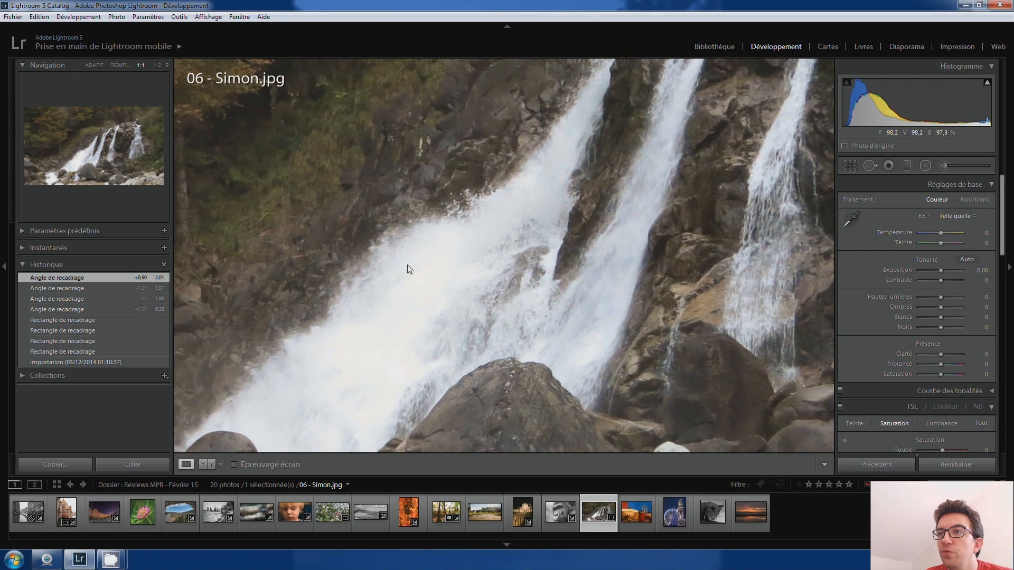
{"action": "left_click", "coordinate": [379, 279]}
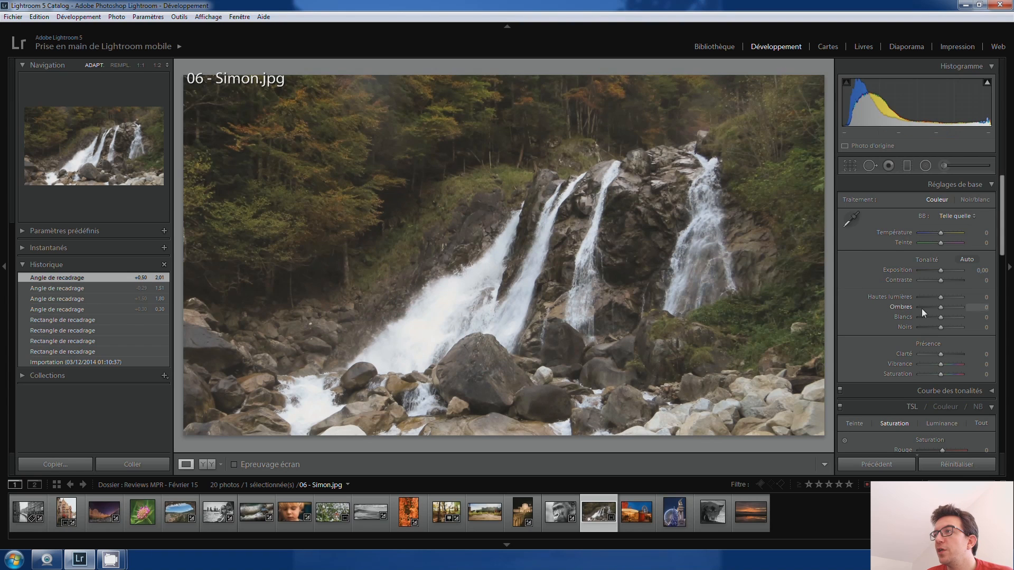
- Try a slight lift of the waterfall photo's shadows and reset them to 0
{"action": "key", "text": "Up"}
{"action": "key", "text": "Up"}
{"action": "key", "text": "Up"}
{"action": "key", "text": "Up"}
{"action": "key", "text": "Up"}
{"action": "key", "text": "Up"}
{"action": "key", "text": "Up"}
{"action": "key", "text": "Up"}
{"action": "key", "text": "Up"}
{"action": "key", "text": "Up"}
{"action": "key", "text": "Up"}
{"action": "key", "text": "Up"}
{"action": "key", "text": "Up"}
{"action": "key", "text": "Up"}
{"action": "key", "text": "Up"}
{"action": "key", "text": "Up"}
{"action": "key", "text": "Up"}
{"action": "key", "text": "Up"}
{"action": "key", "text": "Up"}
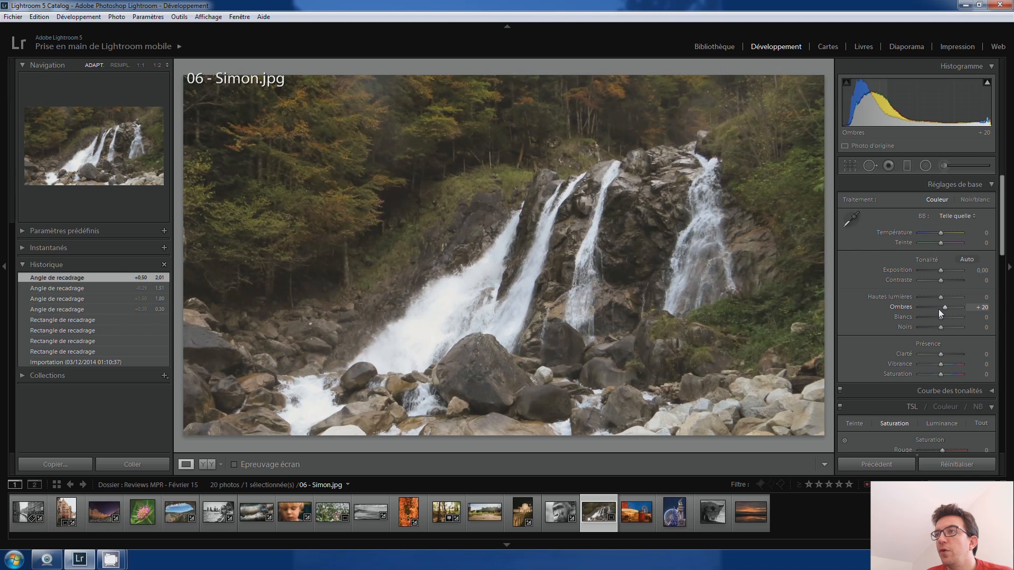
{"action": "key", "text": "ctrl+z"}
{"action": "double_click", "coordinate": [943, 308]}
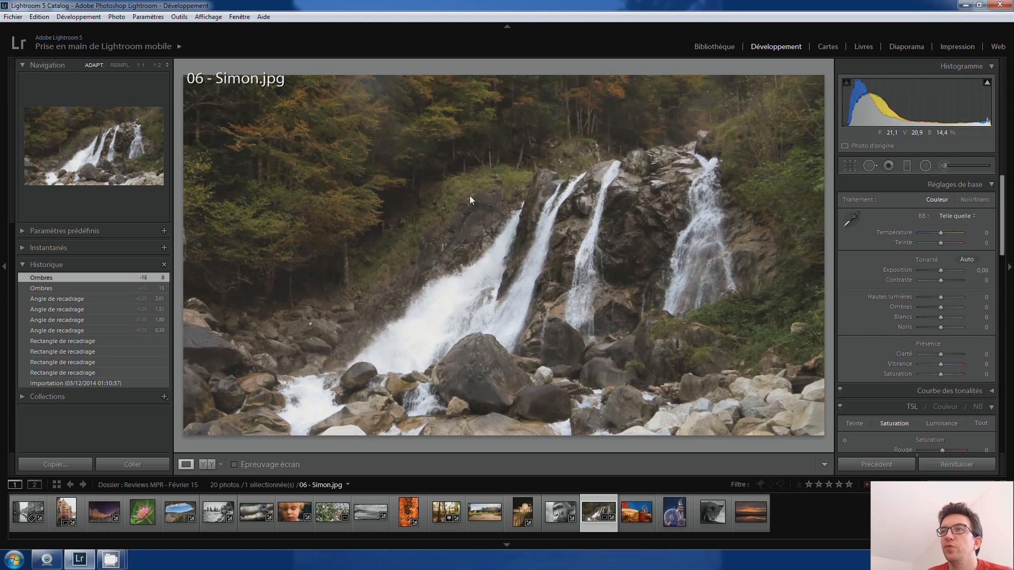
- Brighten the waterfall photo's shadows to +75 and lower its highlights to -30
{"action": "scroll", "coordinate": [945, 308], "scroll_direction": "up", "scroll_amount": 18}
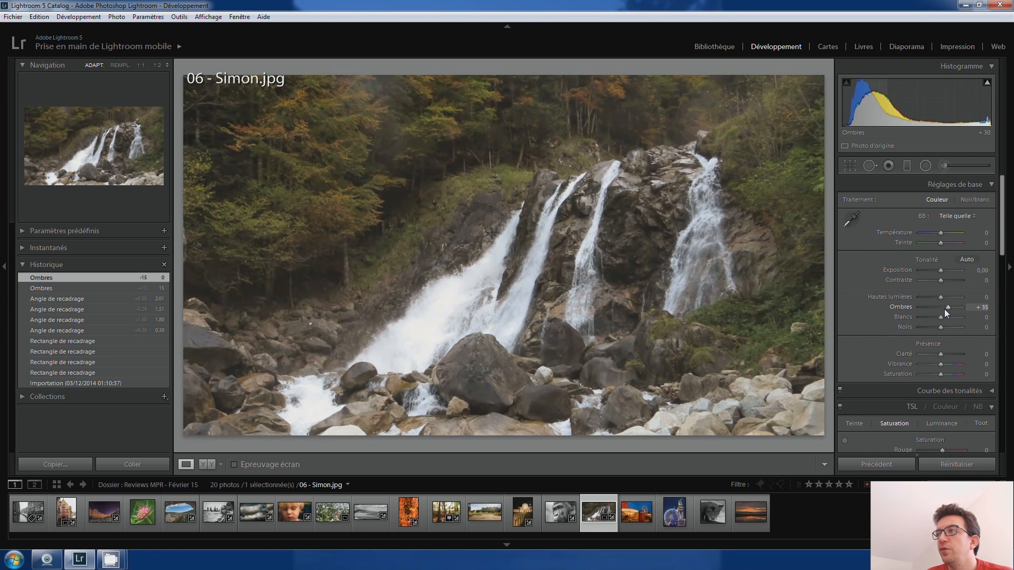
{"action": "scroll", "coordinate": [944, 308], "scroll_direction": "down", "scroll_amount": 3}
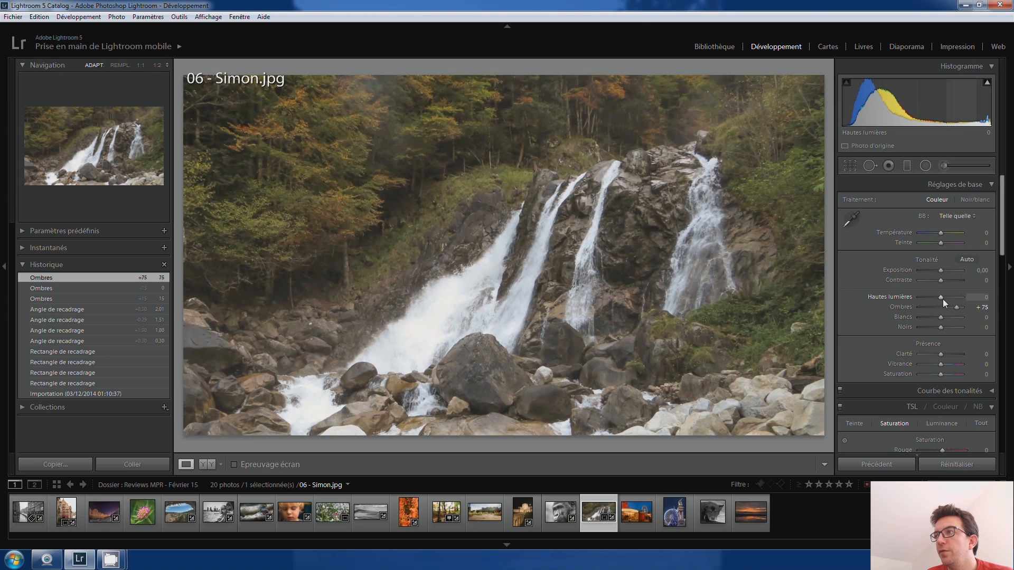
{"action": "scroll", "coordinate": [942, 299], "scroll_direction": "down", "scroll_amount": 6}
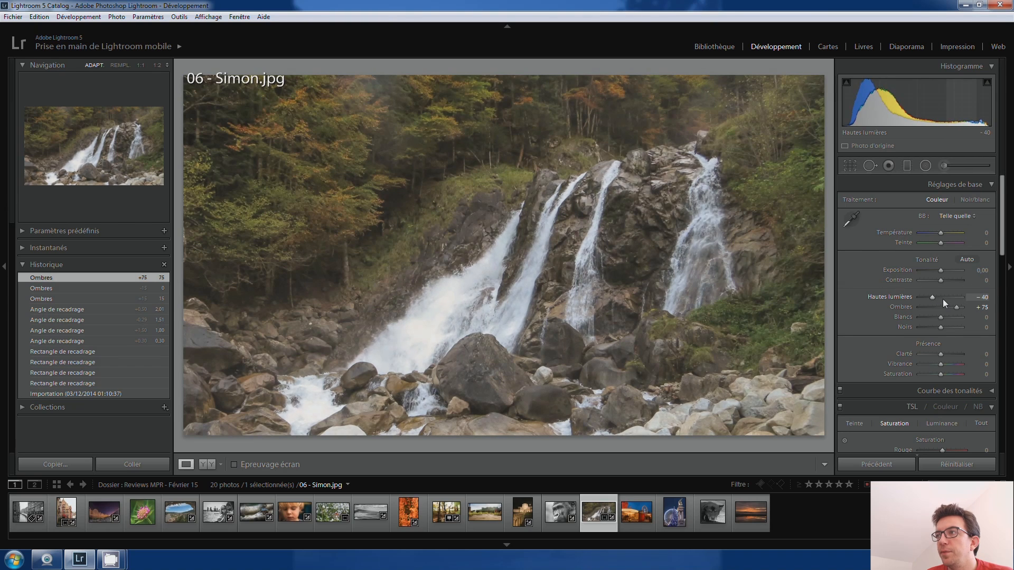
{"action": "scroll", "coordinate": [941, 318], "scroll_direction": "up", "scroll_amount": 4}
- Set the waterfall photo's whites to +35 and blacks to -20
{"action": "scroll", "coordinate": [942, 318], "scroll_direction": "up", "scroll_amount": 3}
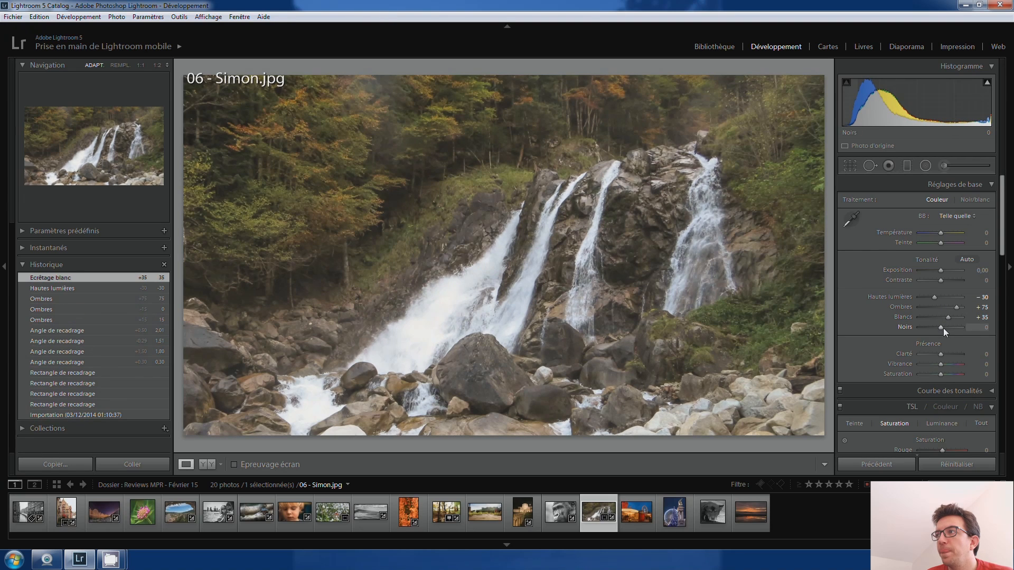
{"action": "scroll", "coordinate": [941, 329], "scroll_direction": "down", "scroll_amount": 2}
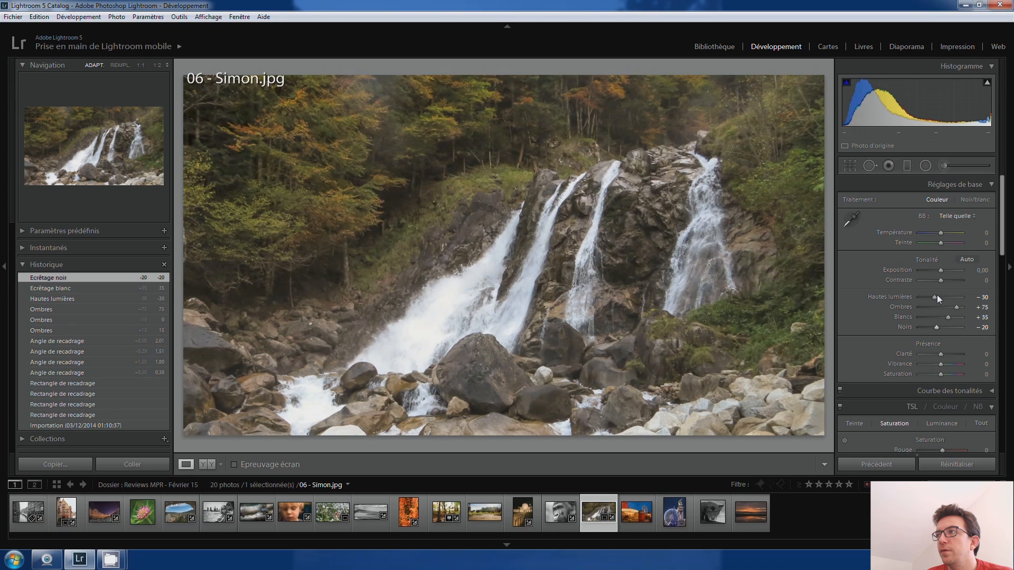
- Raise the waterfall photo's exposure to +0.40 and reduce its highlights to -55
{"action": "scroll", "coordinate": [940, 273], "scroll_direction": "up", "scroll_amount": 3}
{"action": "scroll", "coordinate": [942, 271], "scroll_direction": "up", "scroll_amount": 4}
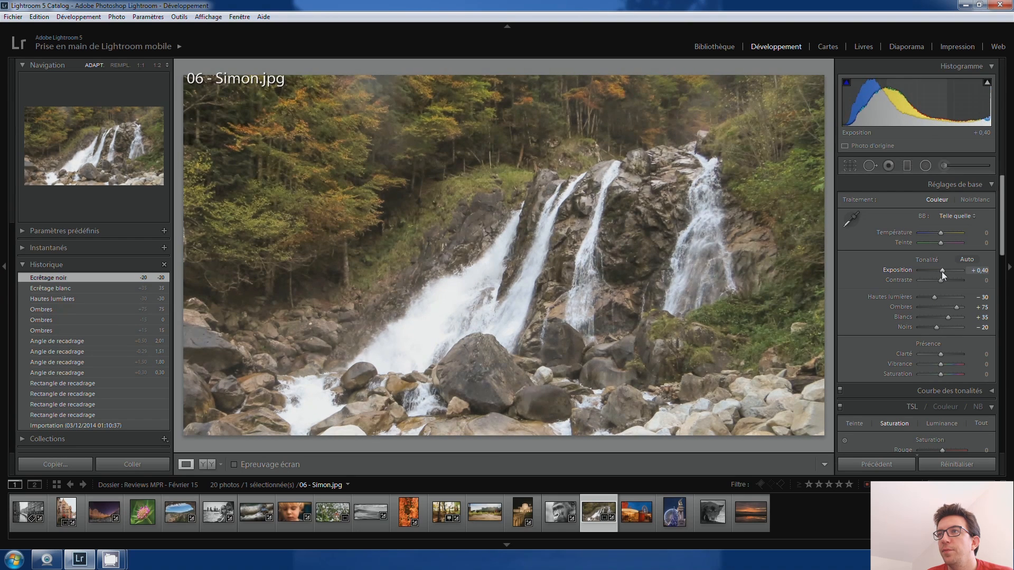
{"action": "scroll", "coordinate": [942, 272], "scroll_direction": "down", "scroll_amount": 2}
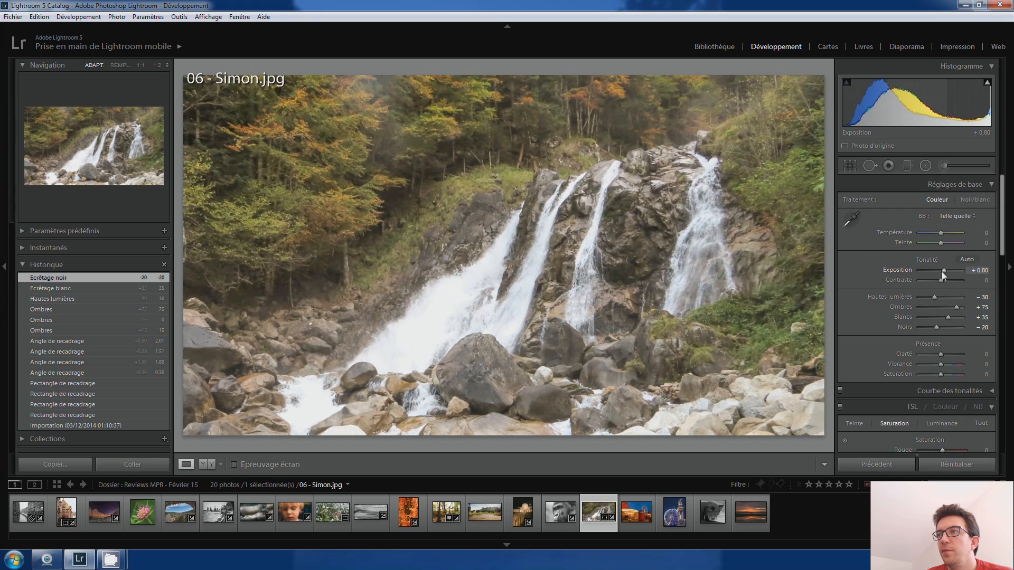
{"action": "scroll", "coordinate": [942, 272], "scroll_direction": "down", "scroll_amount": 1}
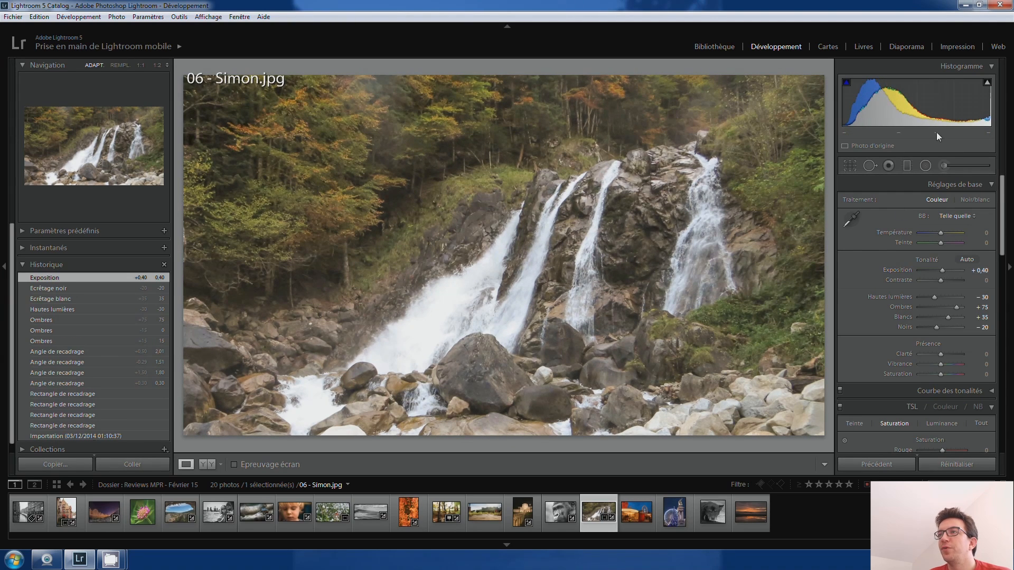
{"action": "mouse_move", "coordinate": [985, 87]}
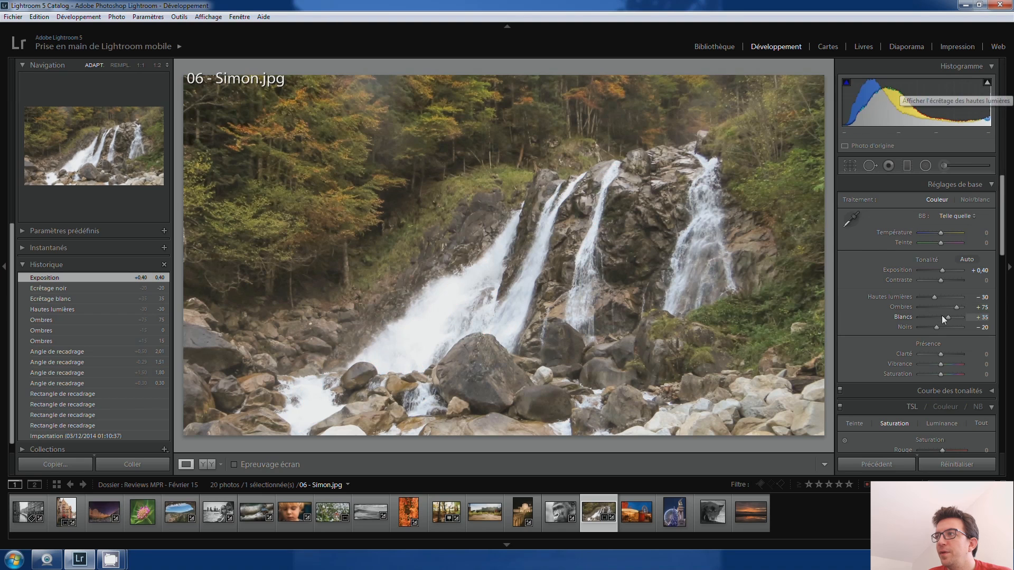
{"action": "scroll", "coordinate": [934, 297], "scroll_direction": "down", "scroll_amount": 5}
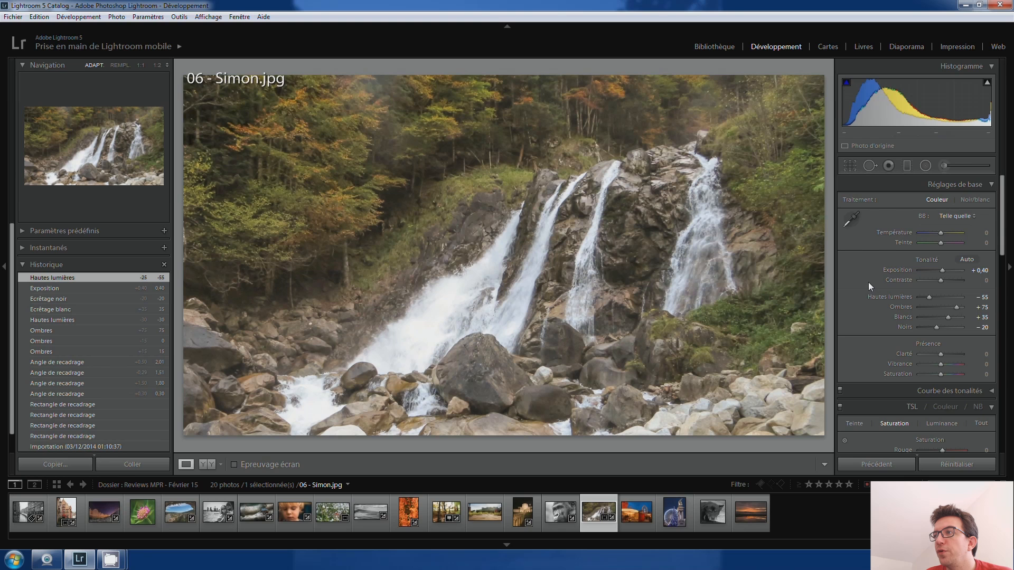
- Try a clarity of +15 on the waterfall photo and reset it to 0
{"action": "key", "text": "Up"}
{"action": "key", "text": "Up"}
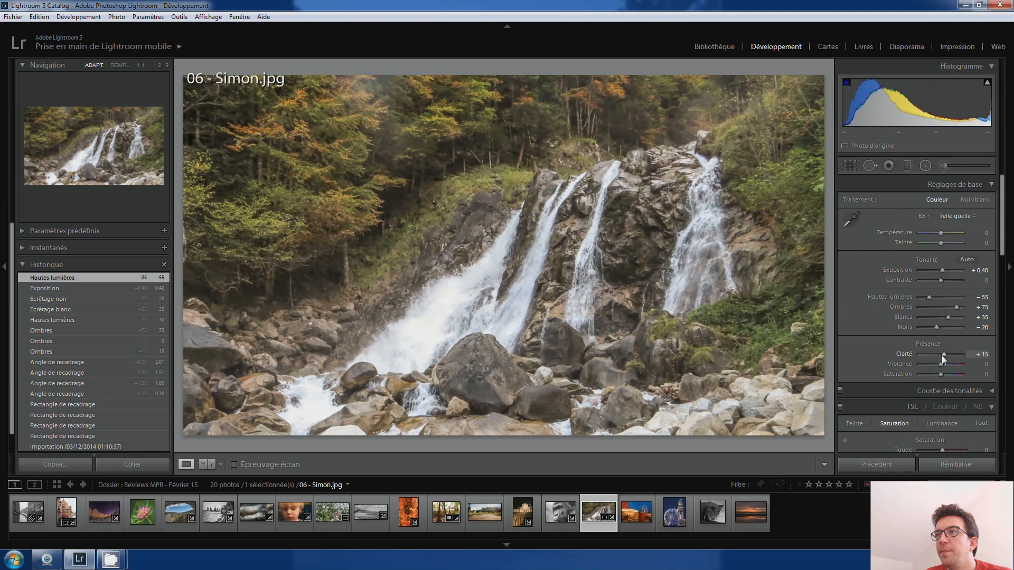
{"action": "double_click", "coordinate": [941, 356]}
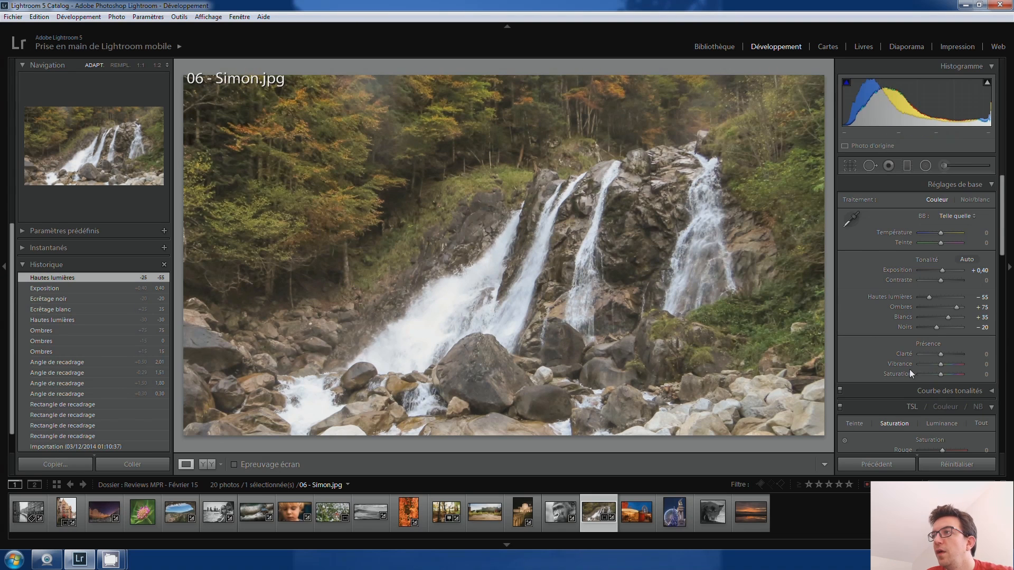
- Increase the waterfall photo's vibrance to +35
{"action": "key", "text": "Up"}
{"action": "key", "text": "Up"}
{"action": "key", "text": "Up"}
{"action": "key", "text": "Up"}
{"action": "key", "text": "Up"}
{"action": "key", "text": "Up"}
{"action": "key", "text": "Up"}
{"action": "key", "text": "Up"}
{"action": "key", "text": "Up"}
{"action": "key", "text": "Up"}
{"action": "key", "text": "Up"}
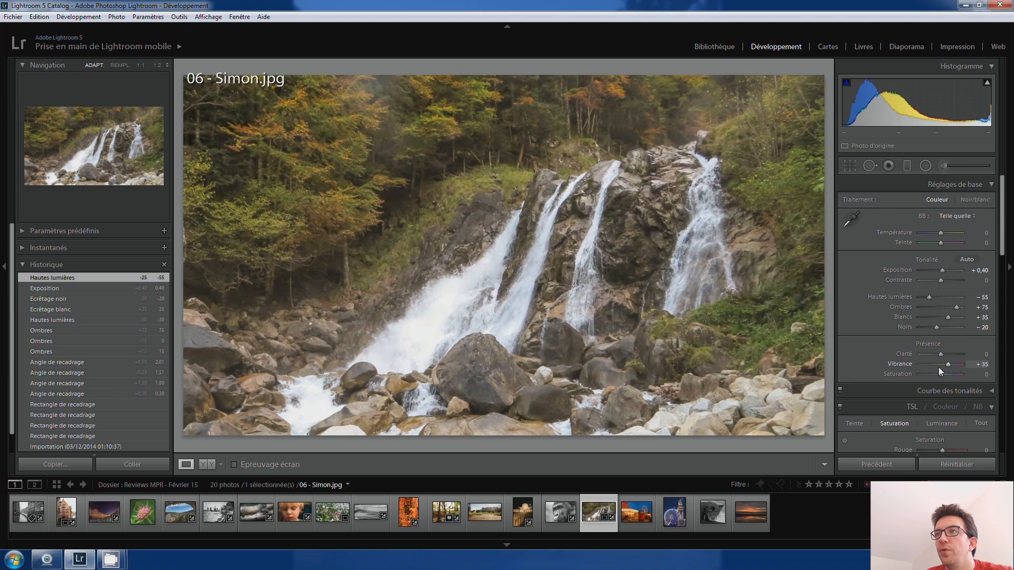
{"action": "key", "text": "Down"}
{"action": "key", "text": "Down"}
{"action": "key", "text": "Down"}
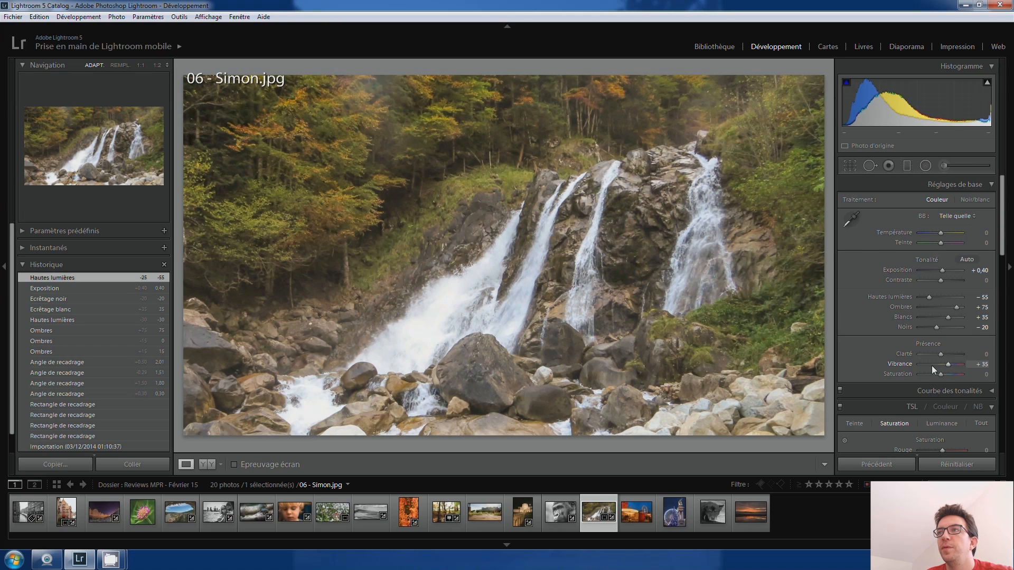
- Darken the waterfall photo's edges with a post-crop vignette amount of -20
{"action": "scroll", "coordinate": [881, 338], "scroll_direction": "down", "scroll_amount": 5}
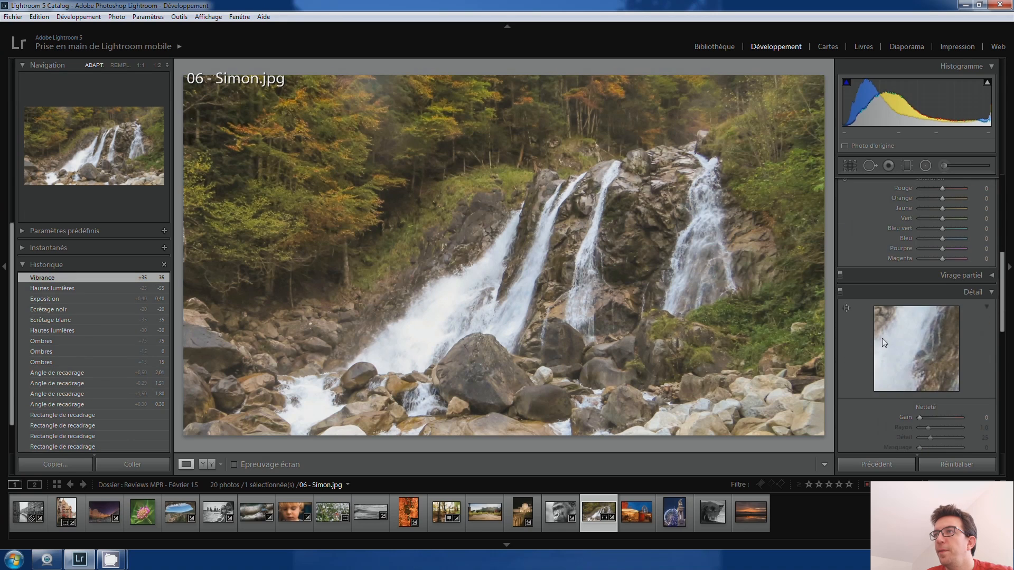
{"action": "scroll", "coordinate": [881, 338], "scroll_direction": "down", "scroll_amount": 5}
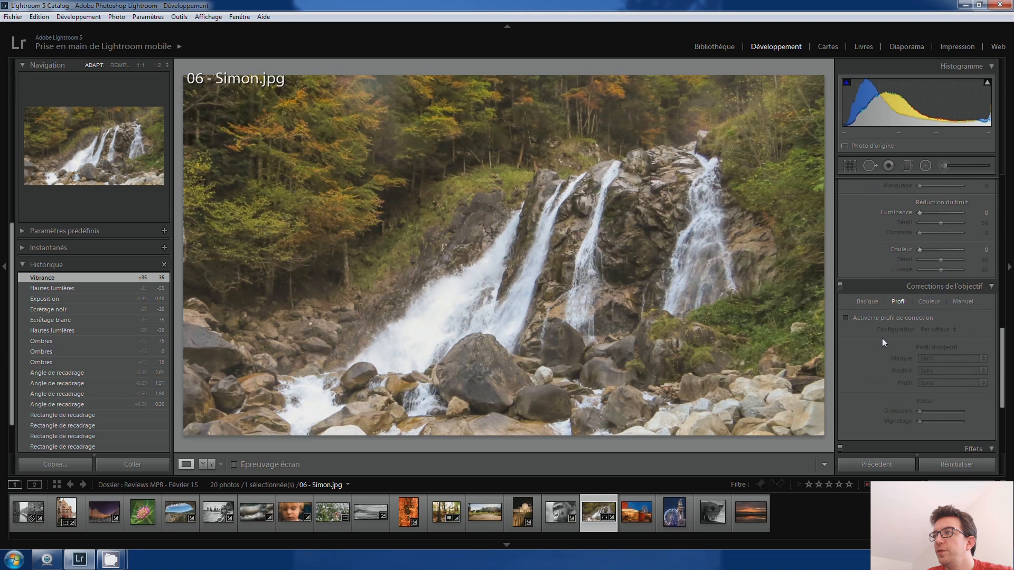
{"action": "scroll", "coordinate": [884, 343], "scroll_direction": "down", "scroll_amount": 3}
{"action": "scroll", "coordinate": [939, 339], "scroll_direction": "down", "scroll_amount": 4}
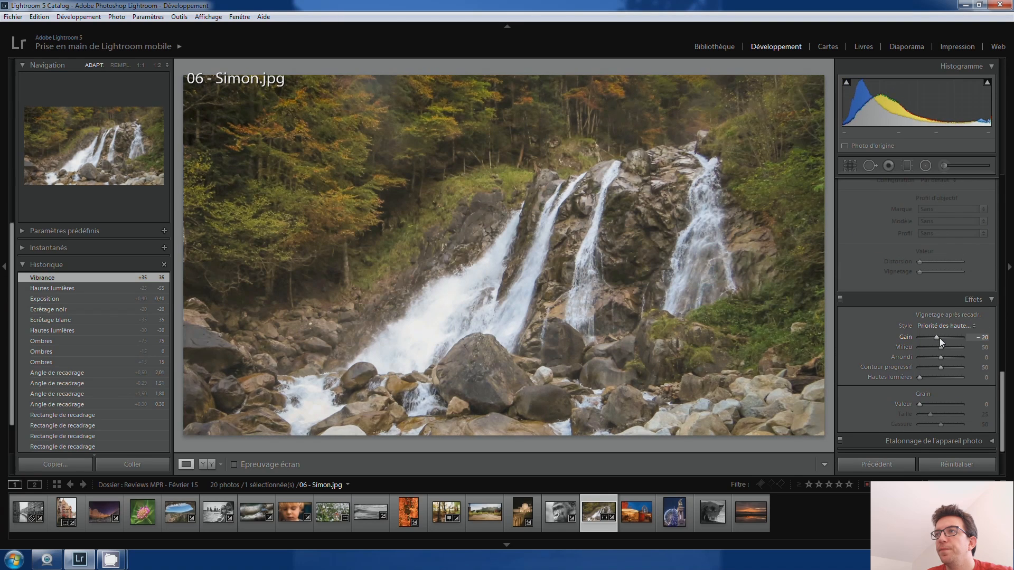
{"action": "scroll", "coordinate": [939, 338], "scroll_direction": "down", "scroll_amount": 1}
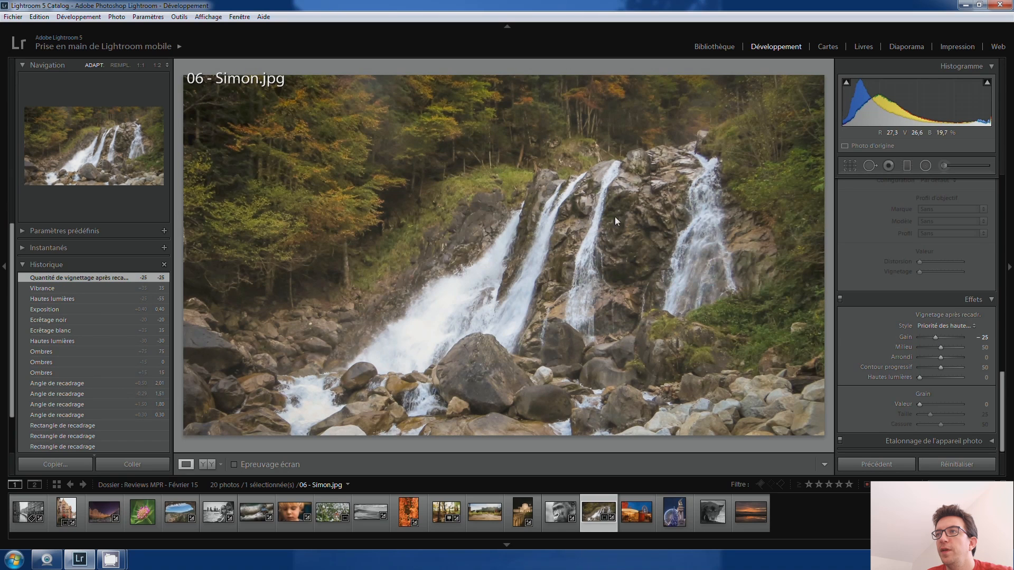
{"action": "scroll", "coordinate": [936, 342], "scroll_direction": "up", "scroll_amount": 1}
- Set the waterfall photo's exposure to +0.50 and compare the result with the version before the edits
{"action": "scroll", "coordinate": [902, 367], "scroll_direction": "up", "scroll_amount": 10}
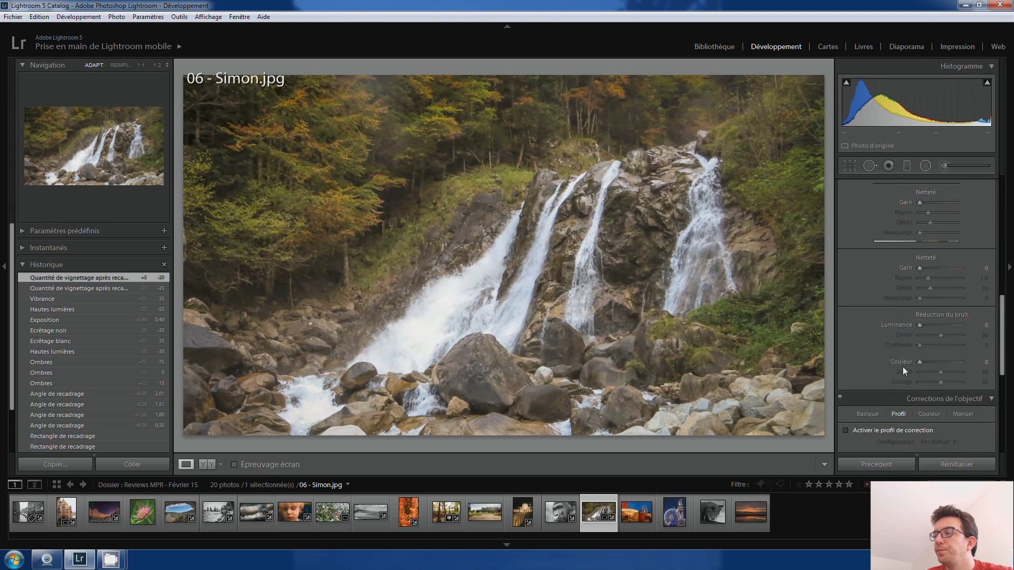
{"action": "scroll", "coordinate": [903, 367], "scroll_direction": "up", "scroll_amount": 3}
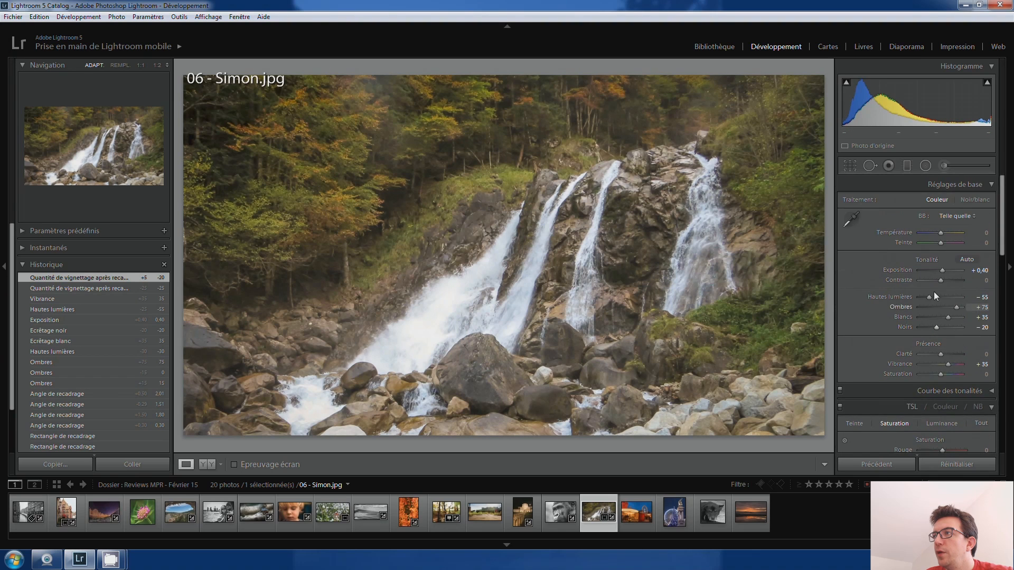
{"action": "scroll", "coordinate": [941, 272], "scroll_direction": "up", "scroll_amount": 1}
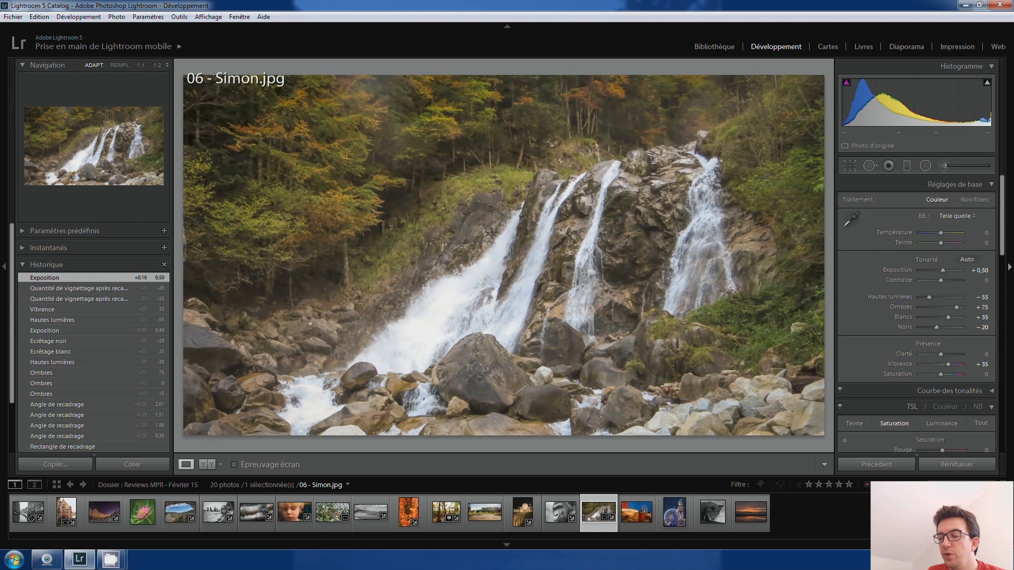
{"action": "key", "text": "backslash"}
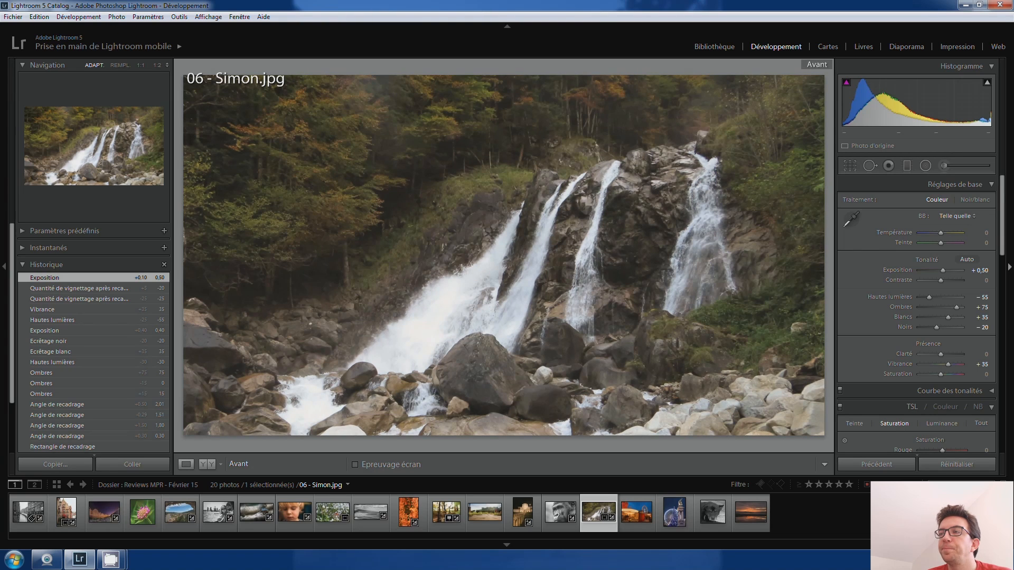
{"action": "key", "text": "backslash"}
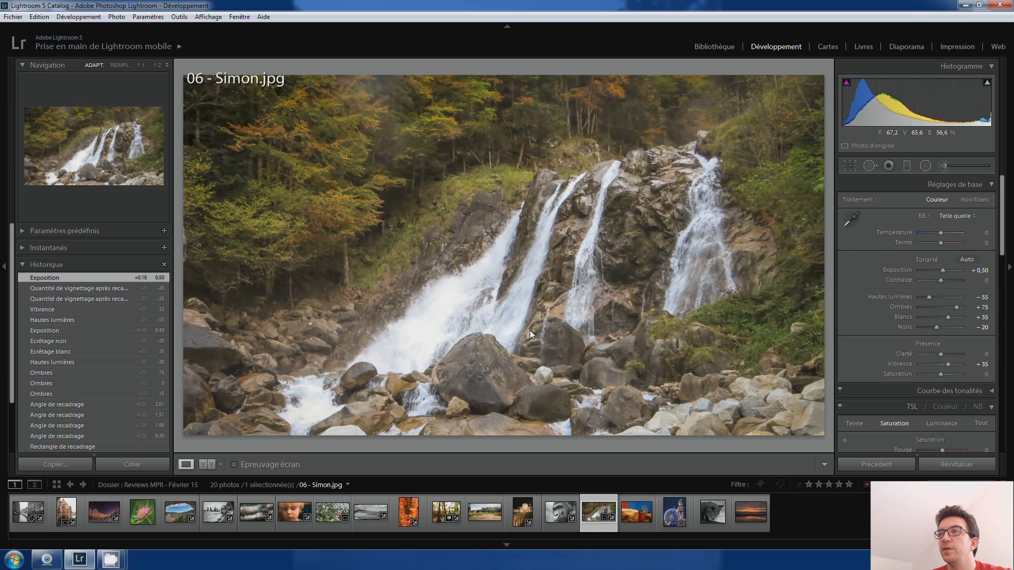
- Open the fairground carousel photo and apply the automatic Upright perspective correction
{"action": "left_click", "coordinate": [636, 511]}
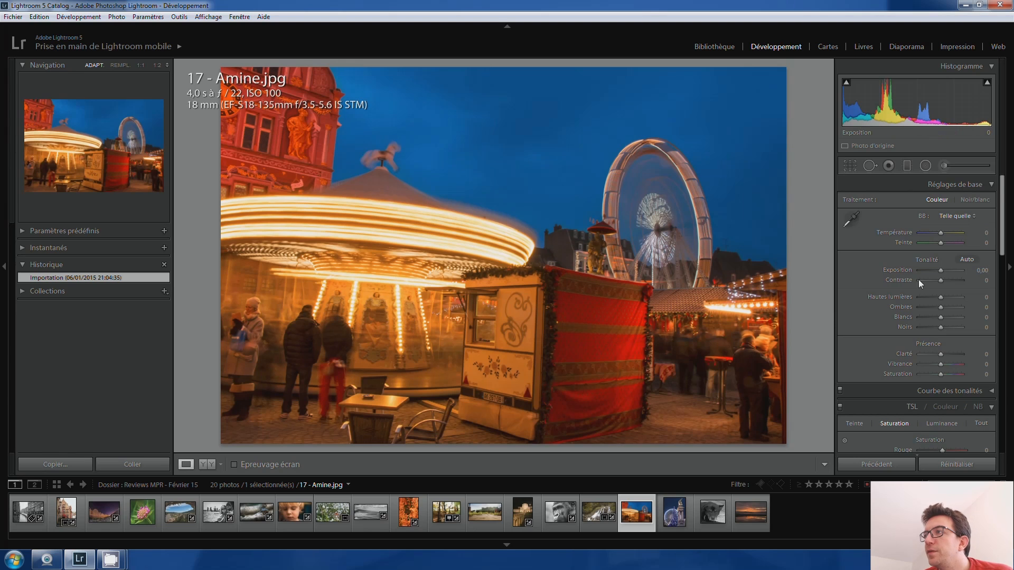
{"action": "scroll", "coordinate": [918, 280], "scroll_direction": "down", "scroll_amount": 10}
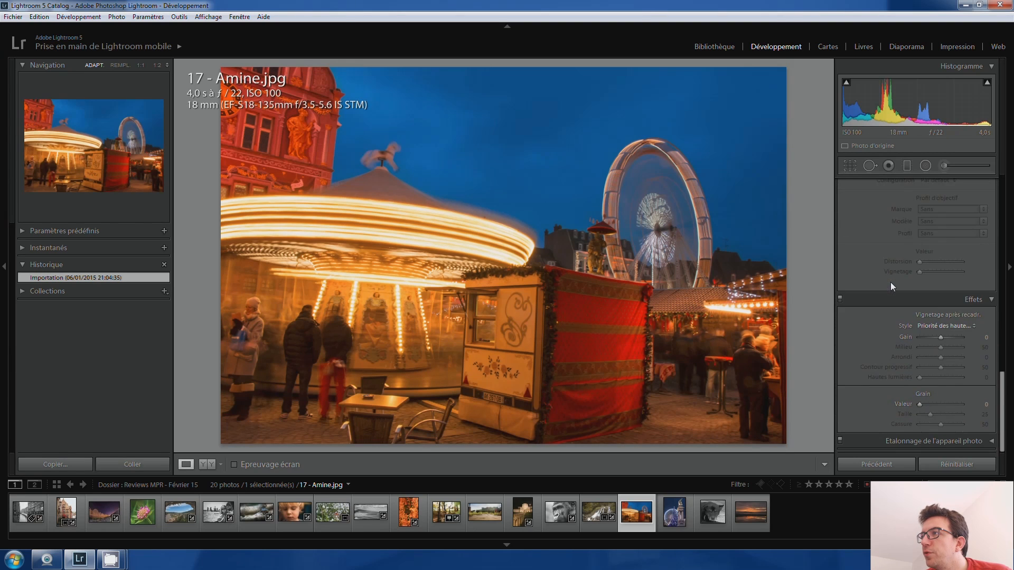
{"action": "scroll", "coordinate": [890, 282], "scroll_direction": "up", "scroll_amount": 3}
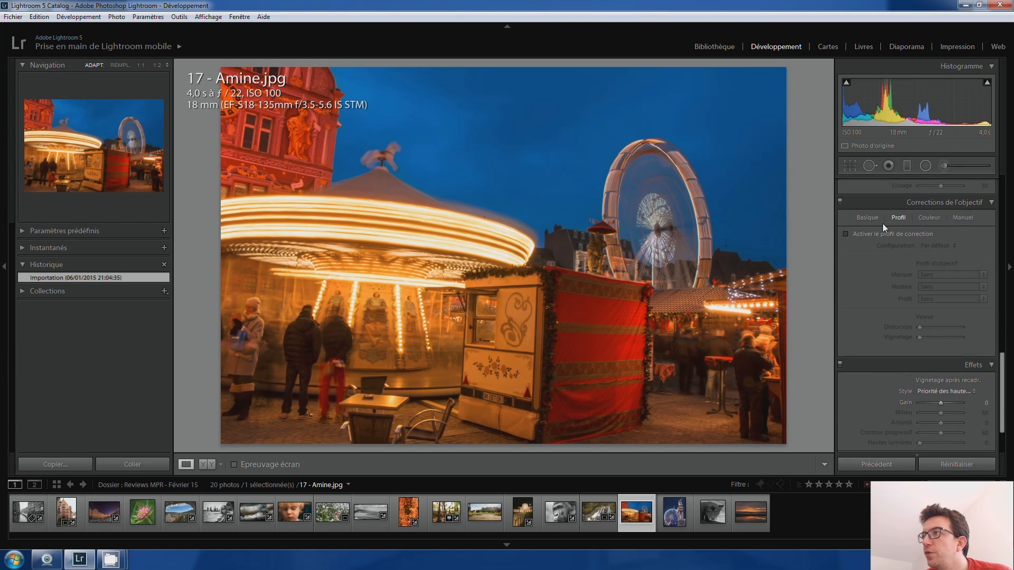
{"action": "left_click", "coordinate": [866, 218]}
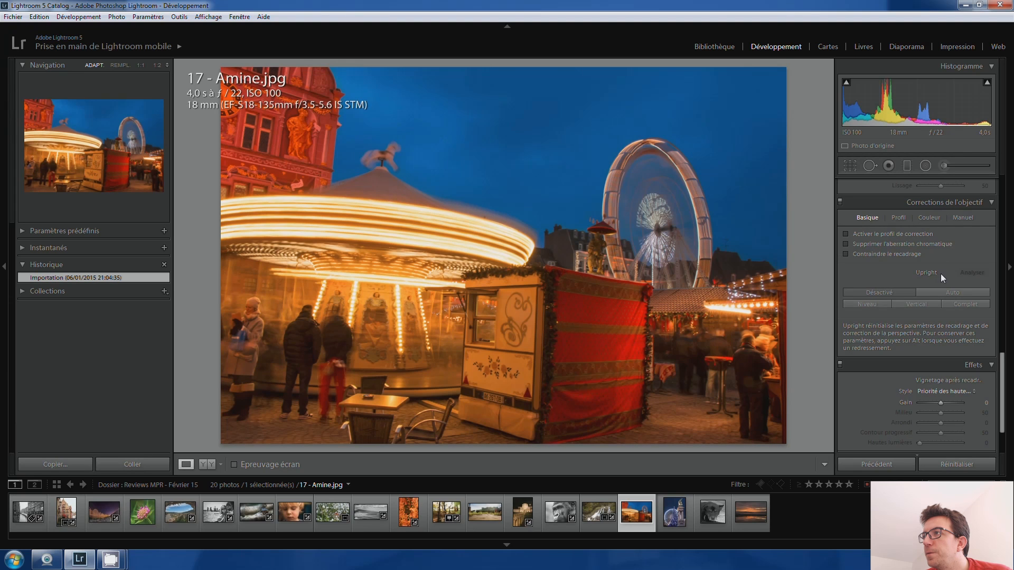
{"action": "left_click", "coordinate": [941, 289]}
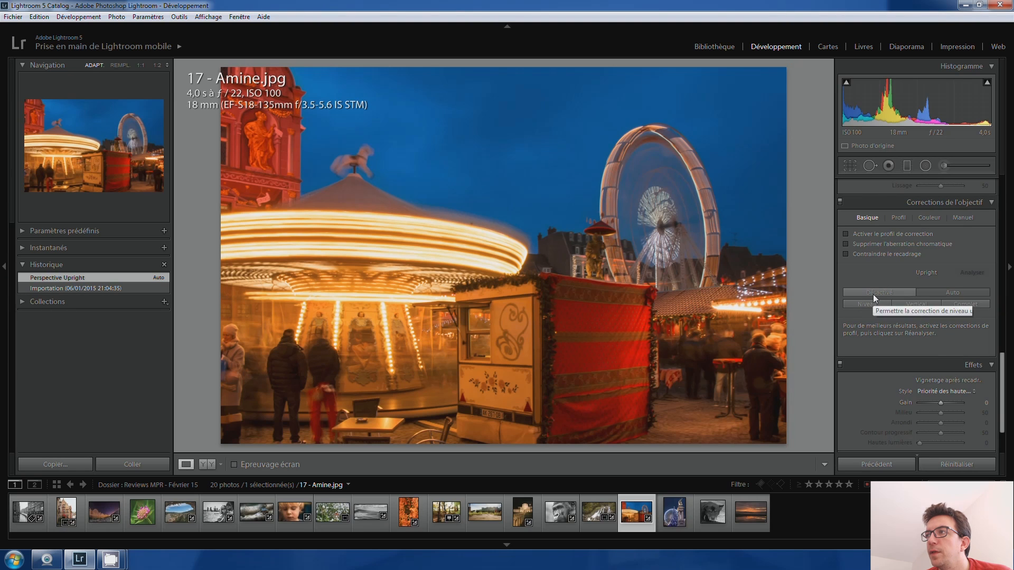
- Compare the fairground photo's Upright version with the imported one and restore the imported state
{"action": "left_click", "coordinate": [66, 288]}
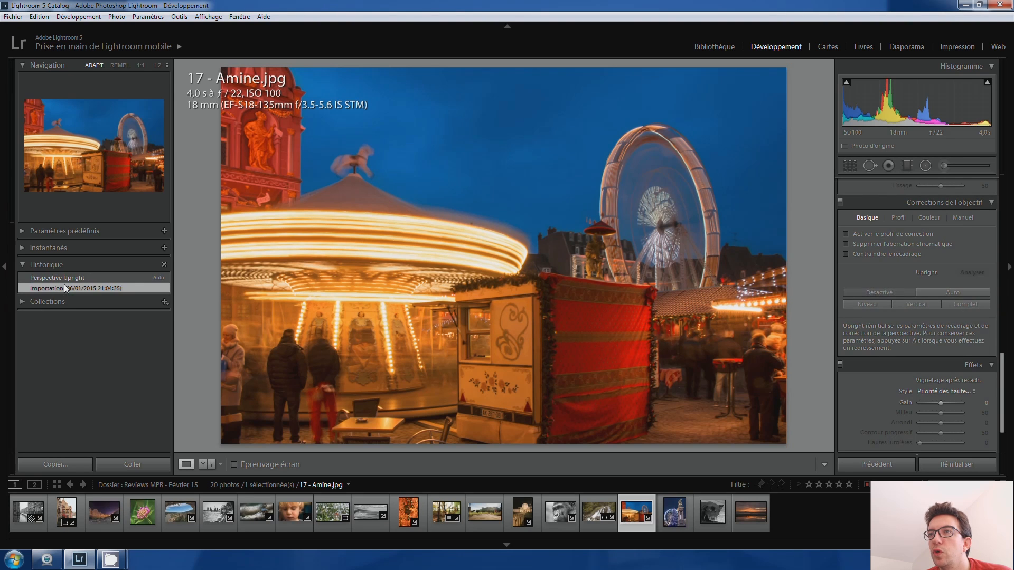
{"action": "left_click", "coordinate": [68, 280]}
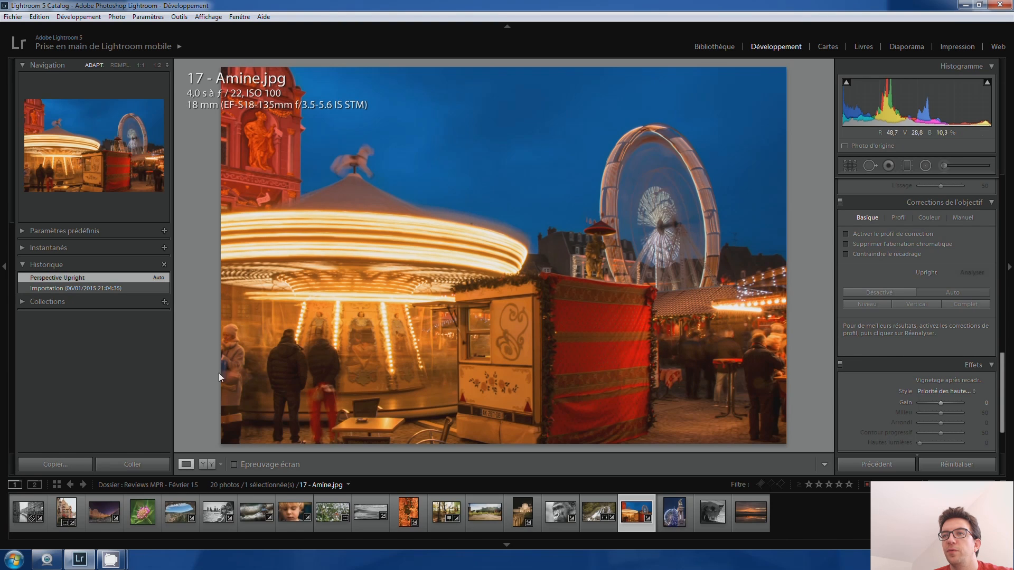
{"action": "left_click", "coordinate": [85, 287]}
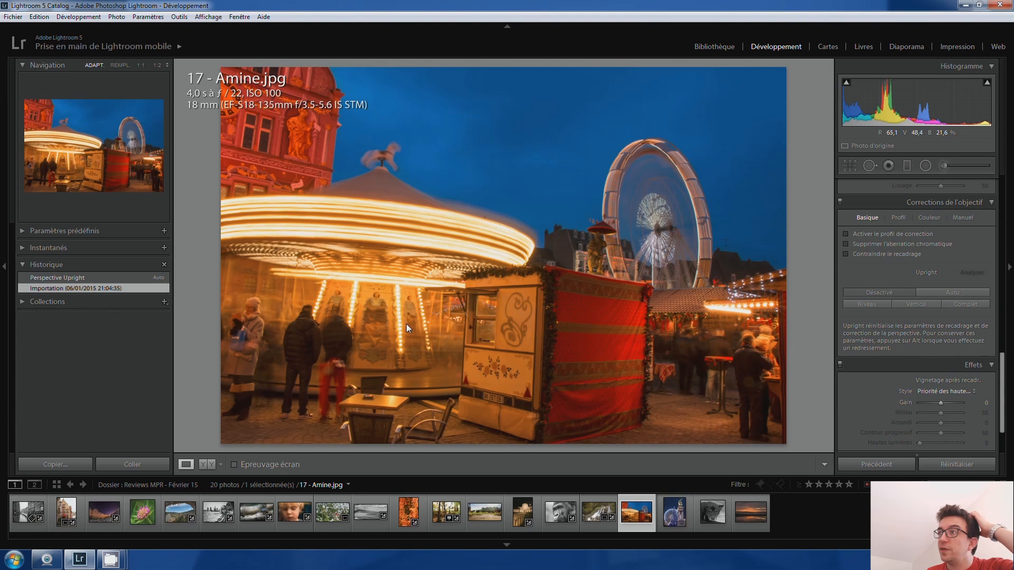
{"action": "scroll", "coordinate": [876, 346], "scroll_direction": "up", "scroll_amount": 10}
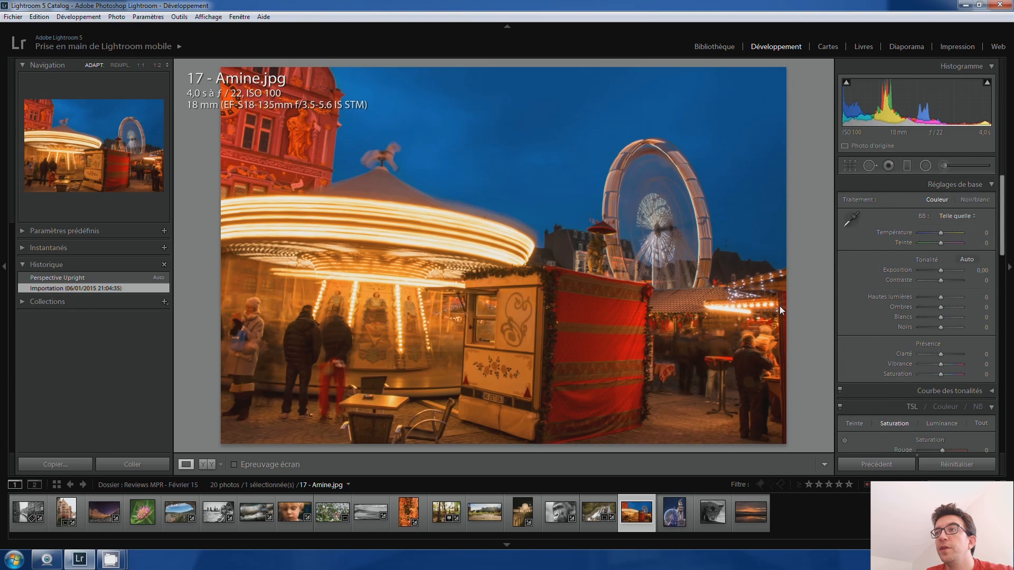
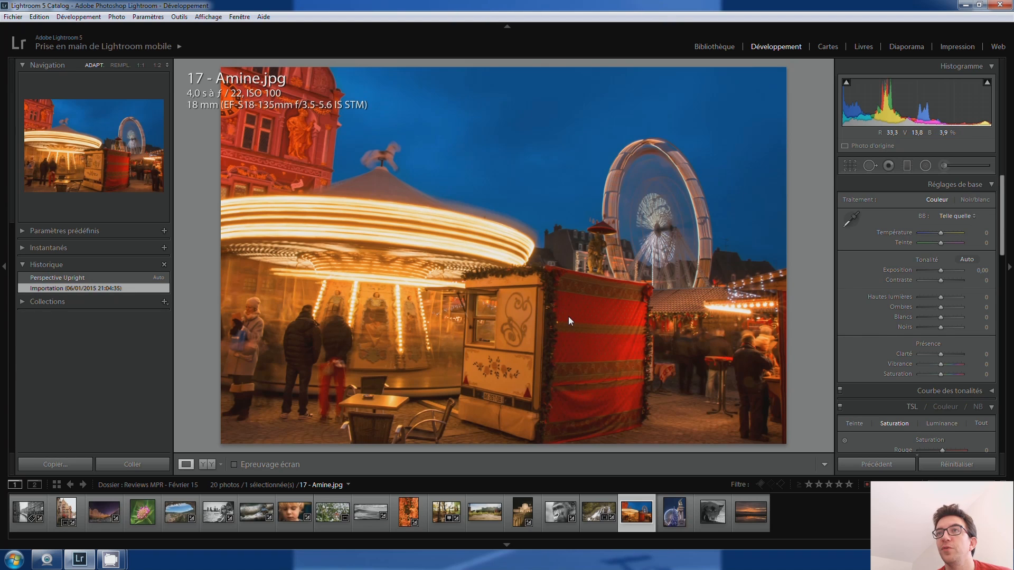
- Open the photo of the Christmas tree with the statue and Ferris wheel, and set its exposure to +0.40
{"action": "left_click", "coordinate": [673, 511]}
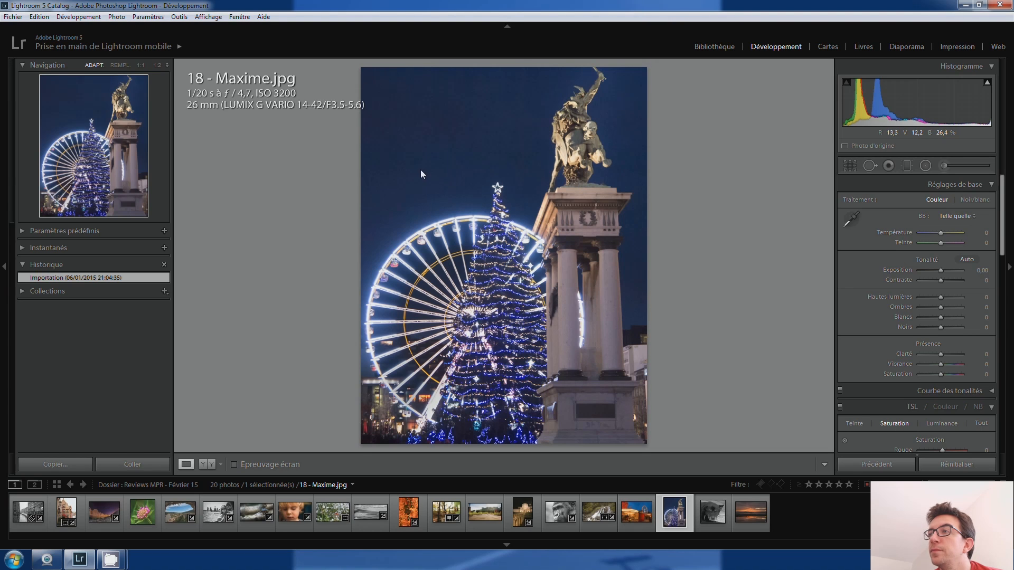
{"action": "left_click_drag", "start_coordinate": [598, 68], "coordinate": [576, 151]}
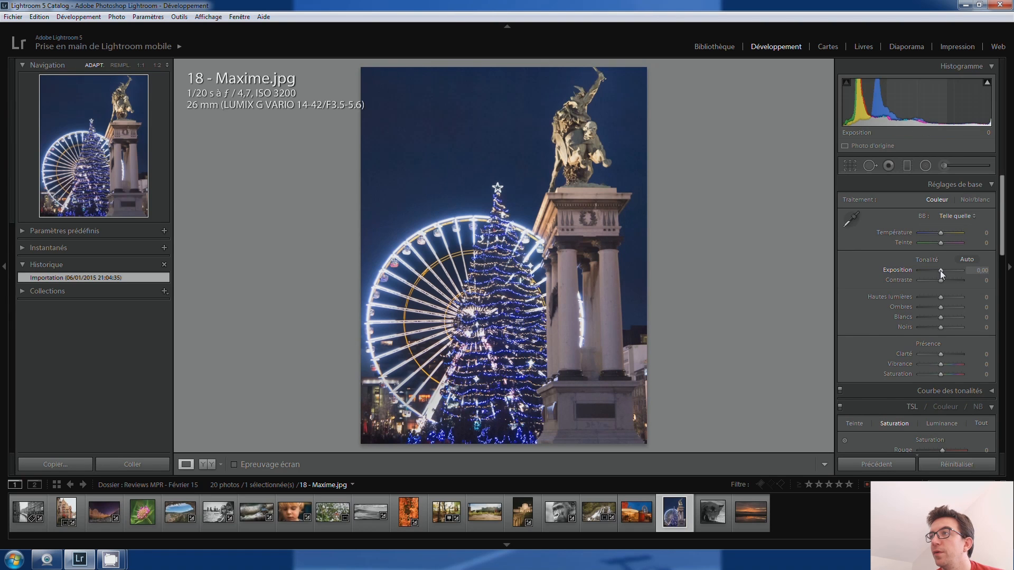
{"action": "left_click_drag", "start_coordinate": [940, 270], "coordinate": [942, 271]}
{"action": "key", "text": "Up"}
{"action": "key", "text": "Down"}
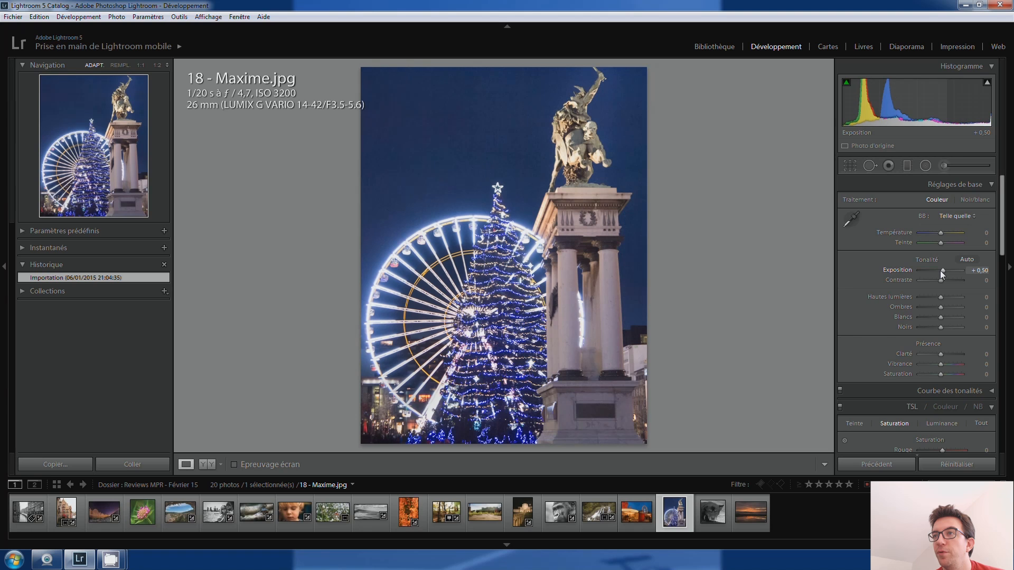
{"action": "key", "text": "Up"}
{"action": "key", "text": "Up"}
{"action": "key", "text": "Up"}
{"action": "key", "text": "Up"}
{"action": "key", "text": "Up"}
{"action": "key", "text": "Up"}
{"action": "key", "text": "Up"}
{"action": "key", "text": "Up"}
{"action": "key", "text": "Up"}
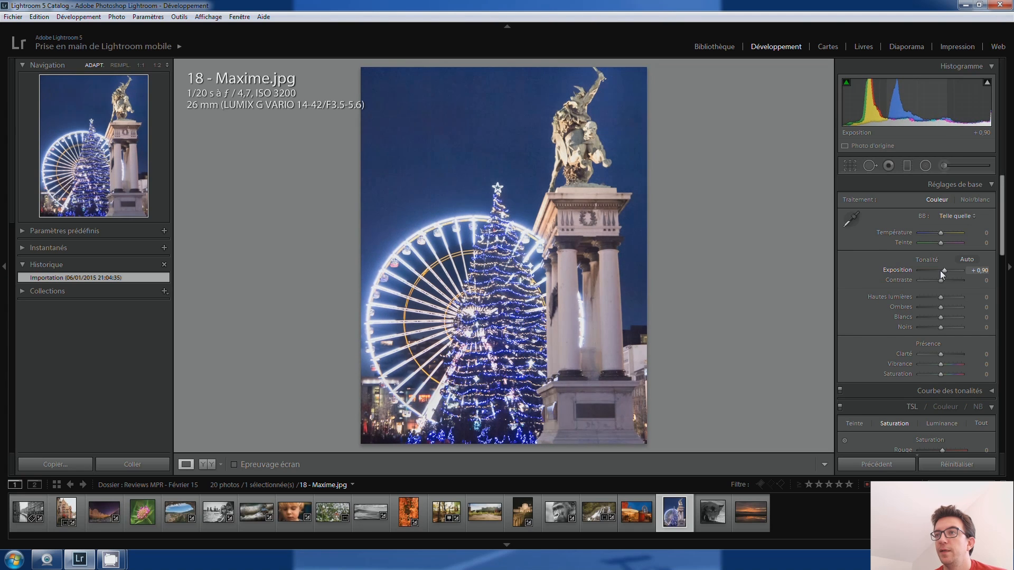
{"action": "key", "text": "Down"}
{"action": "key", "text": "Down"}
{"action": "key", "text": "Down"}
{"action": "key", "text": "Down"}
{"action": "key", "text": "Down"}
{"action": "key", "text": "Down"}
{"action": "key", "text": "Down"}
{"action": "key", "text": "Down"}
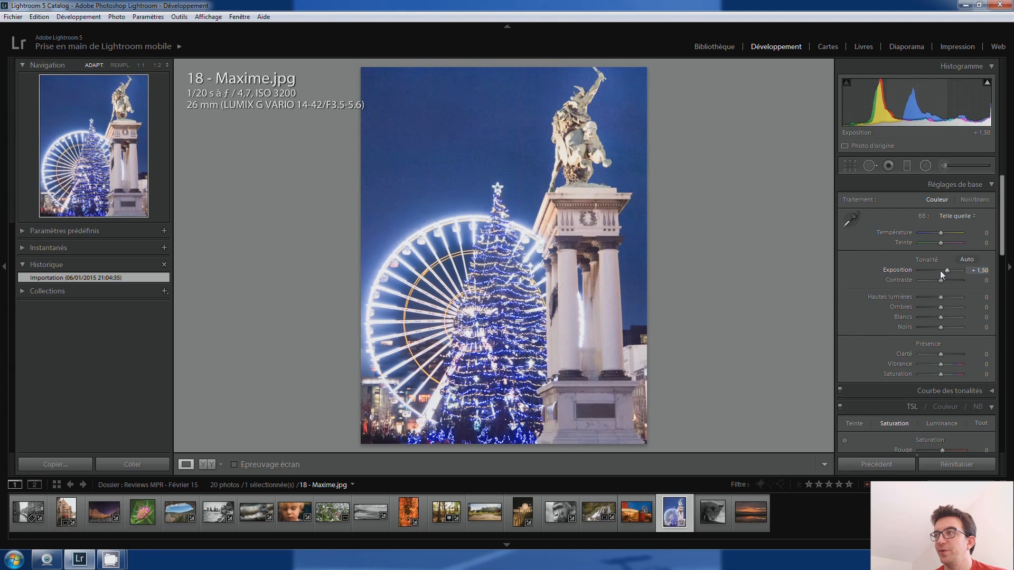
{"action": "key", "text": "Down"}
{"action": "key", "text": "Down"}
{"action": "key", "text": "Down"}
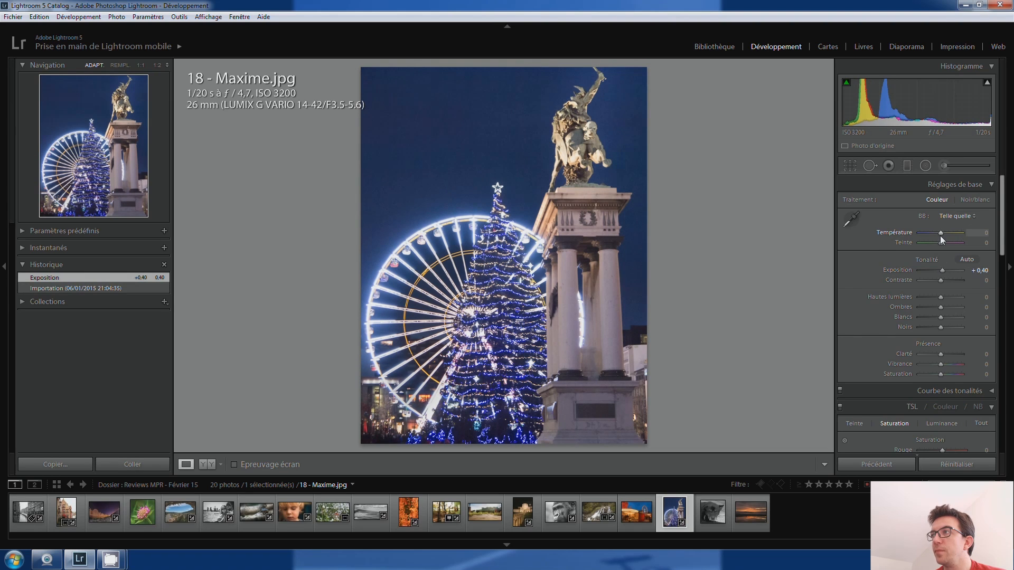
- Try warmer temperatures up to +40 and cooler ones on the Christmas tree photo, and return the temperature to 0
{"action": "key", "text": "Up"}
{"action": "key", "text": "Up"}
{"action": "key", "text": "Up"}
{"action": "key", "text": "Up"}
{"action": "key", "text": "Up"}
{"action": "key", "text": "Up"}
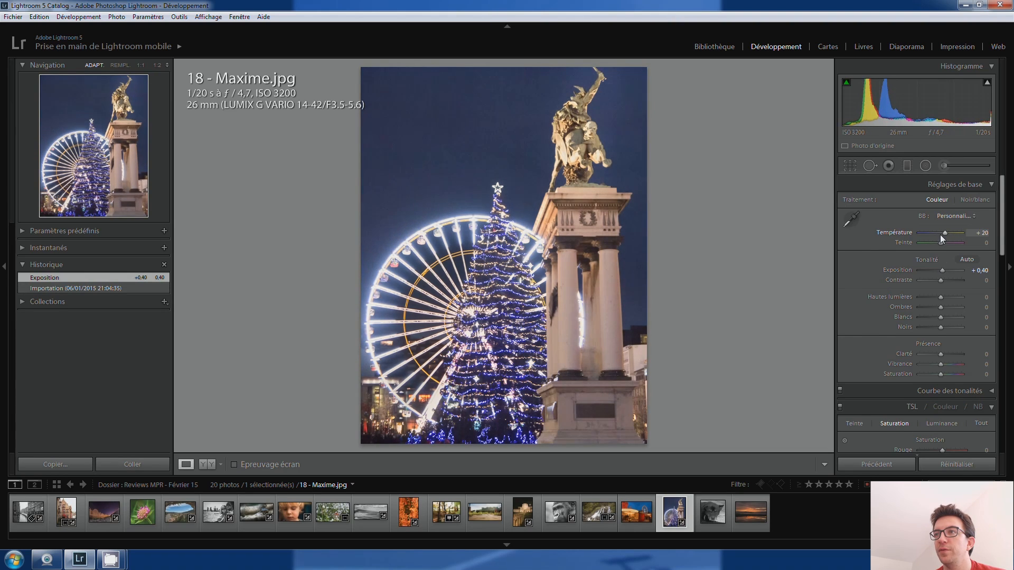
{"action": "key", "text": "Up"}
{"action": "key", "text": "Up"}
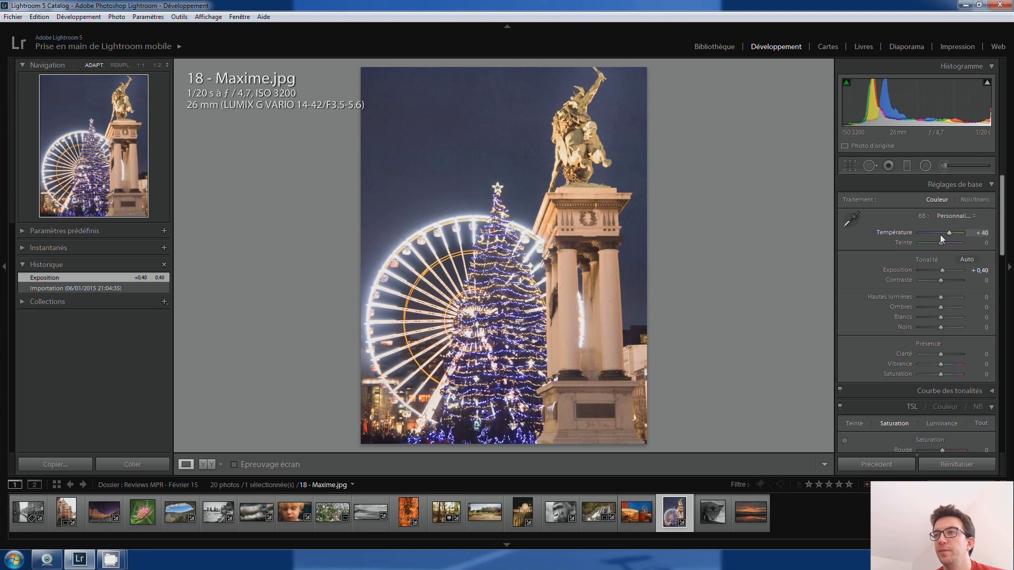
{"action": "key", "text": "Down"}
{"action": "key", "text": "Down"}
{"action": "key", "text": "Down"}
{"action": "key", "text": "Down"}
{"action": "key", "text": "Down"}
{"action": "key", "text": "Down"}
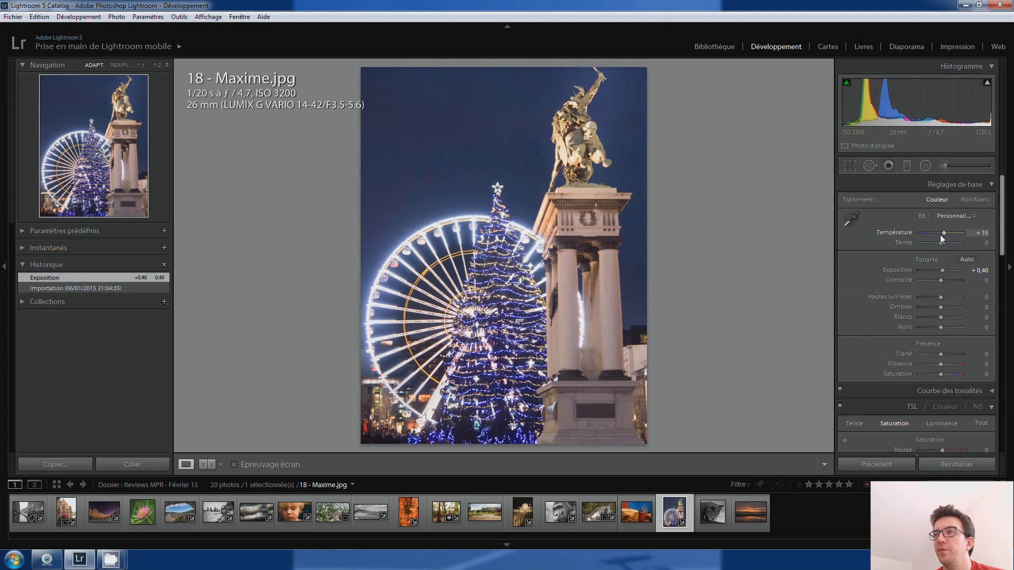
{"action": "key", "text": "Down"}
{"action": "key", "text": "Down"}
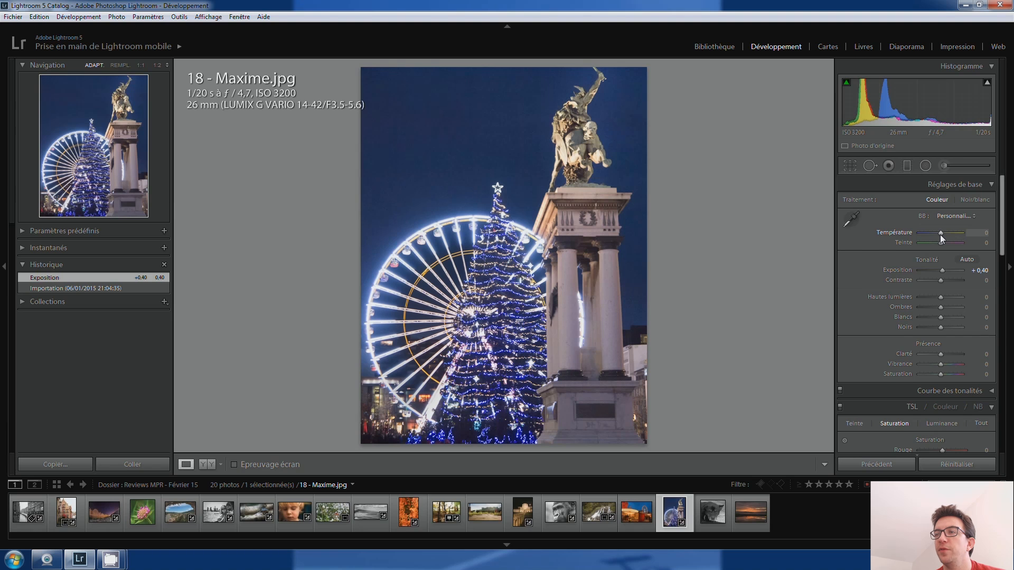
{"action": "key", "text": "Down"}
{"action": "key", "text": "Down"}
{"action": "key", "text": "Down"}
{"action": "key", "text": "Up"}
{"action": "key", "text": "Up"}
{"action": "key", "text": "Up"}
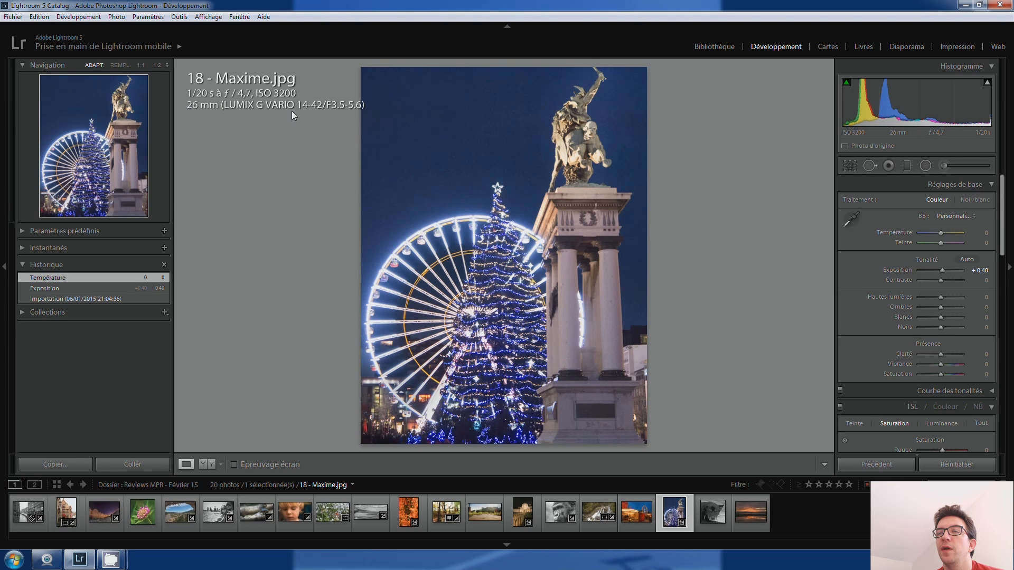
- Examine the night sky, the tree's star and the Ferris wheel at 1:1 magnification, and return to the full photo
{"action": "left_click", "coordinate": [522, 146]}
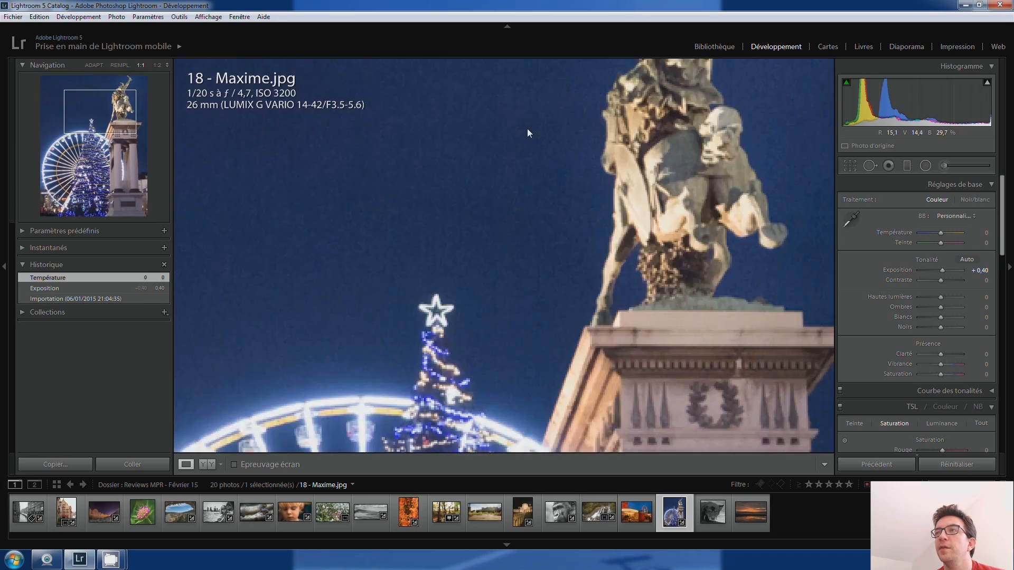
{"action": "left_click_drag", "start_coordinate": [509, 330], "coordinate": [552, 150]}
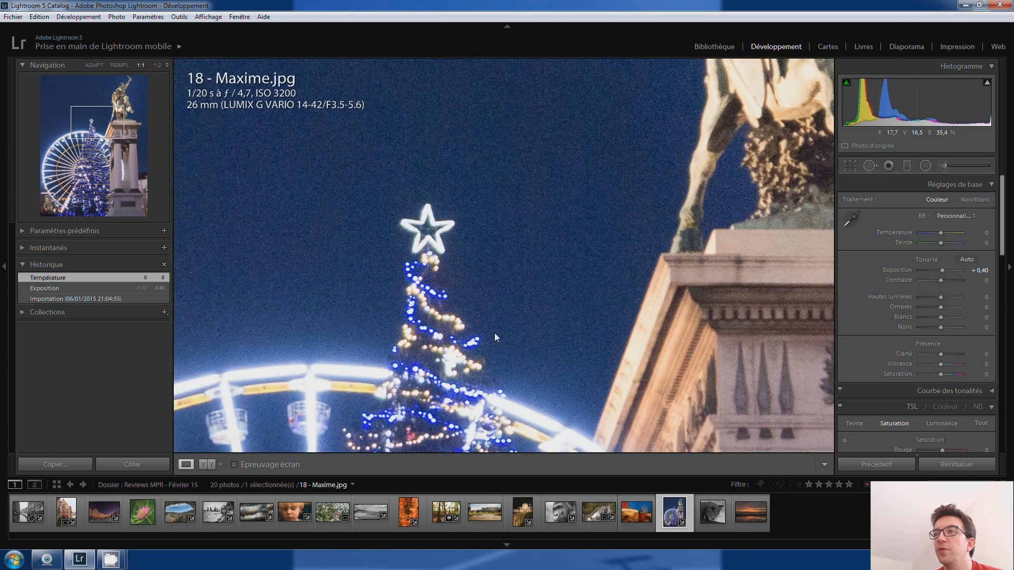
{"action": "left_click_drag", "start_coordinate": [495, 333], "coordinate": [512, 155]}
{"action": "left_click_drag", "start_coordinate": [329, 287], "coordinate": [539, 232]}
{"action": "left_click_drag", "start_coordinate": [401, 307], "coordinate": [479, 212]}
{"action": "left_click_drag", "start_coordinate": [378, 277], "coordinate": [434, 231]}
{"action": "left_click", "coordinate": [435, 230]}
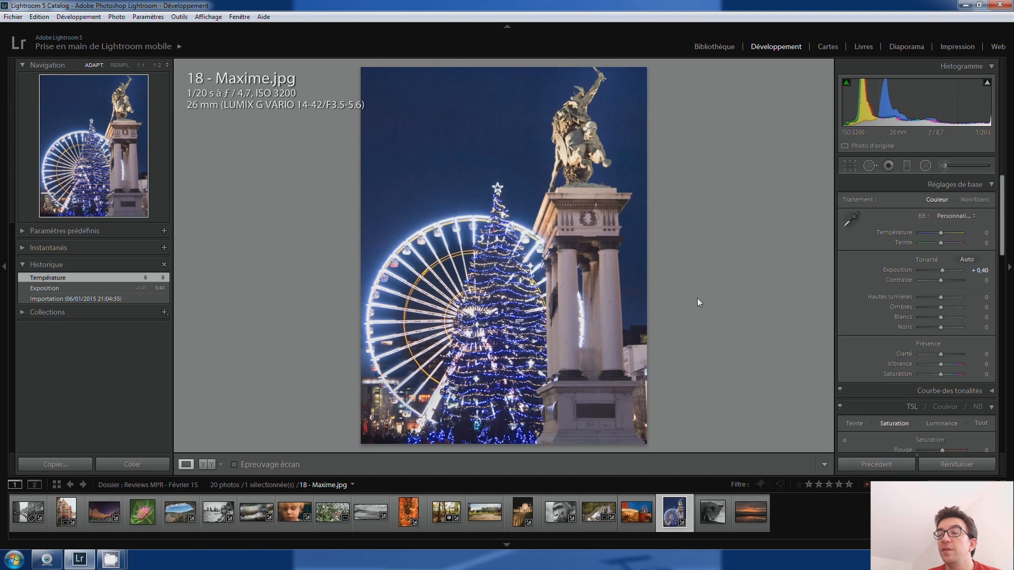
{"action": "left_click", "coordinate": [477, 293]}
{"action": "left_click", "coordinate": [534, 136]}
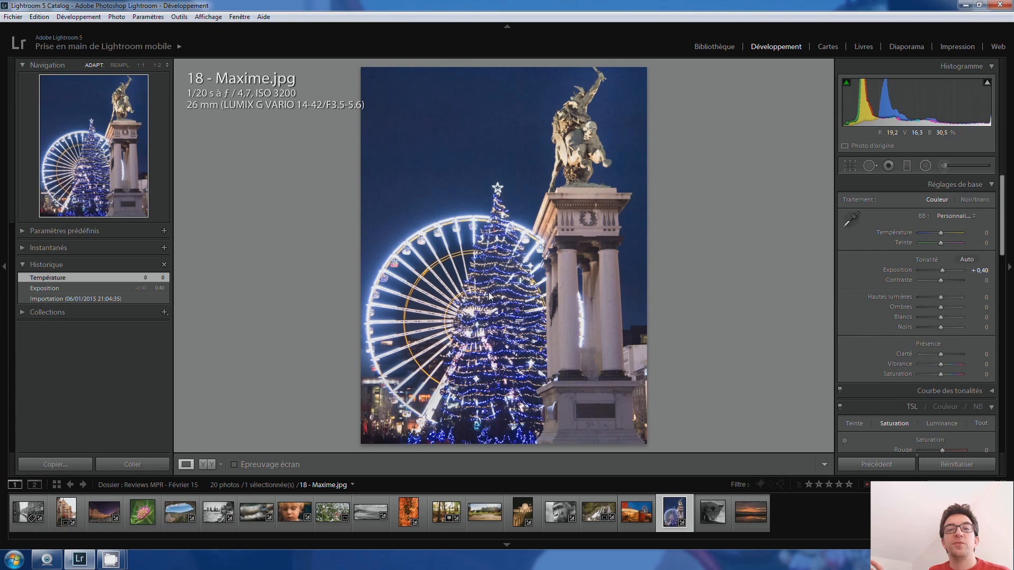
- Open the black-and-white dog portrait and set its exposure to +0.90
{"action": "left_click", "coordinate": [700, 509]}
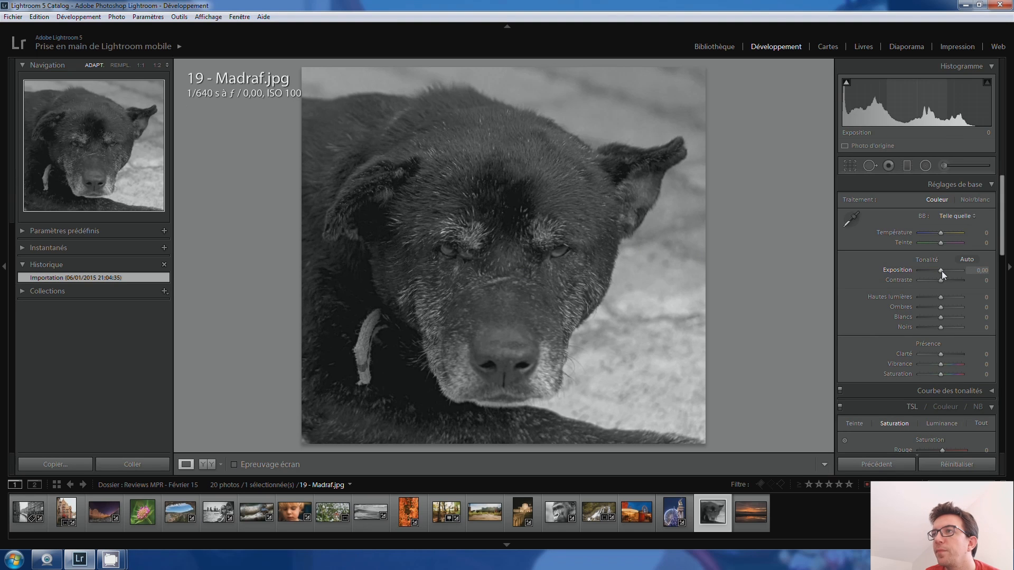
{"action": "scroll", "coordinate": [941, 271], "scroll_direction": "up", "scroll_amount": 3}
{"action": "scroll", "coordinate": [942, 271], "scroll_direction": "up", "scroll_amount": 2}
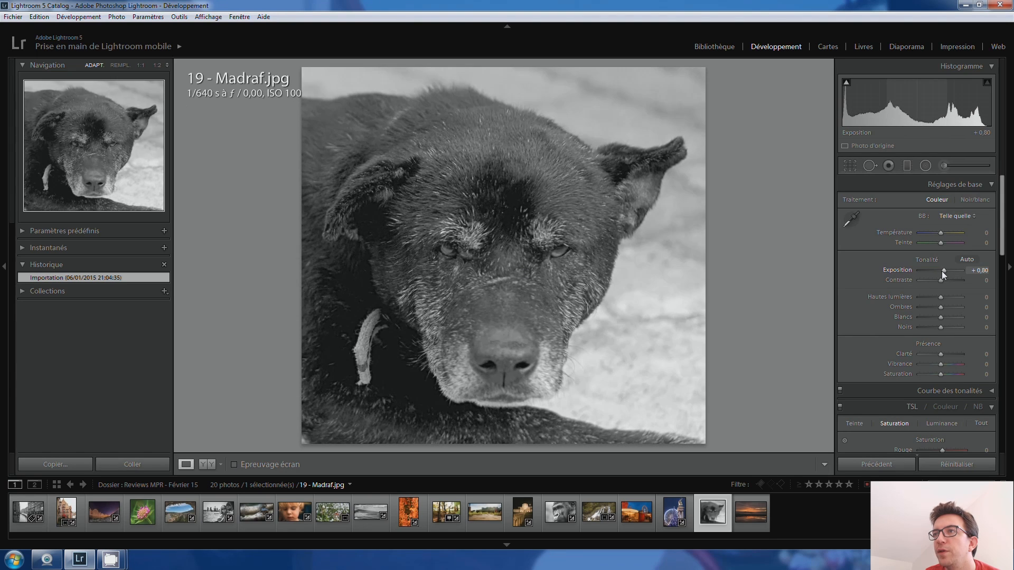
{"action": "scroll", "coordinate": [942, 272], "scroll_direction": "down", "scroll_amount": 1}
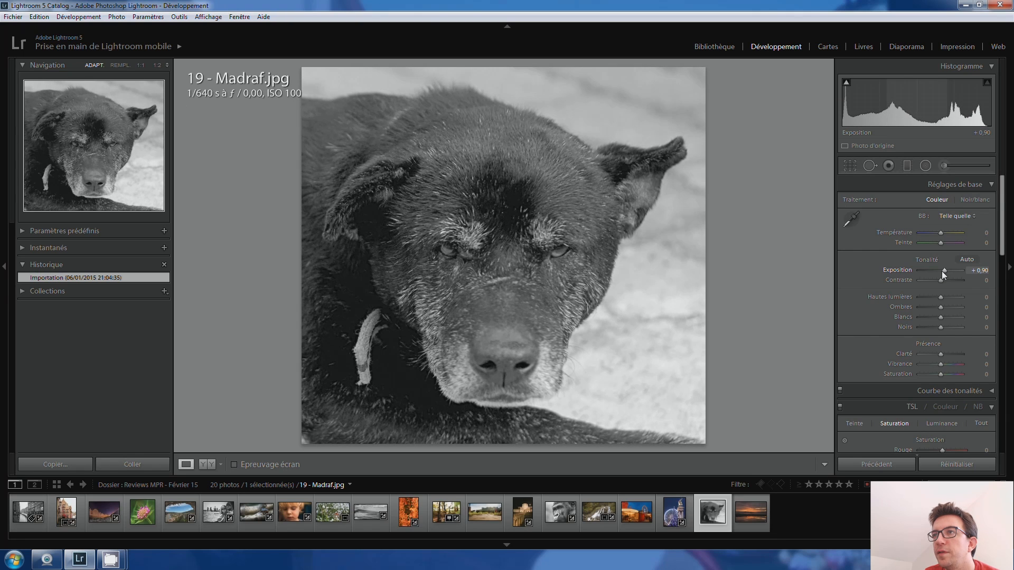
{"action": "scroll", "coordinate": [941, 272], "scroll_direction": "down", "scroll_amount": 6}
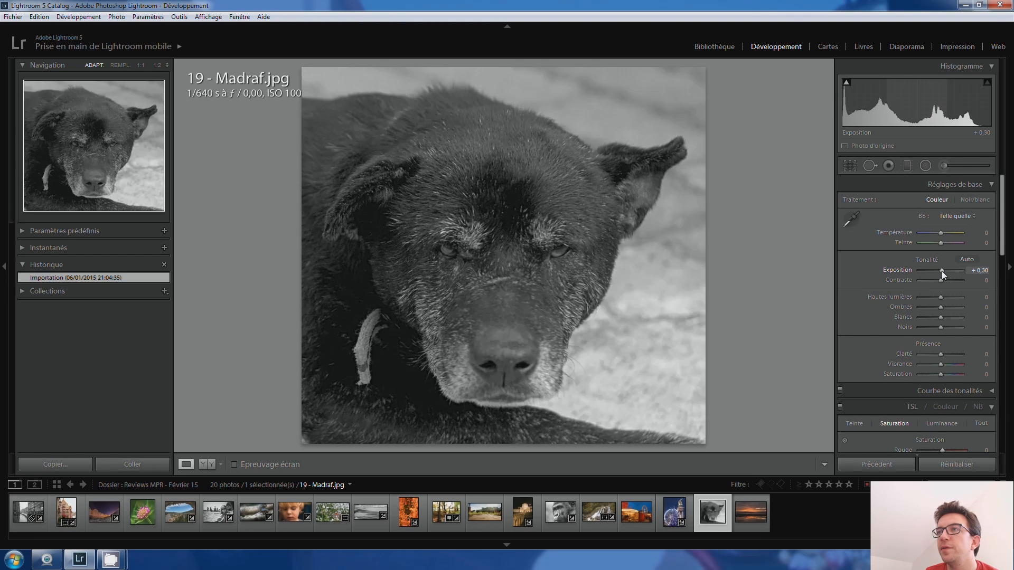
{"action": "scroll", "coordinate": [942, 271], "scroll_direction": "up", "scroll_amount": 6}
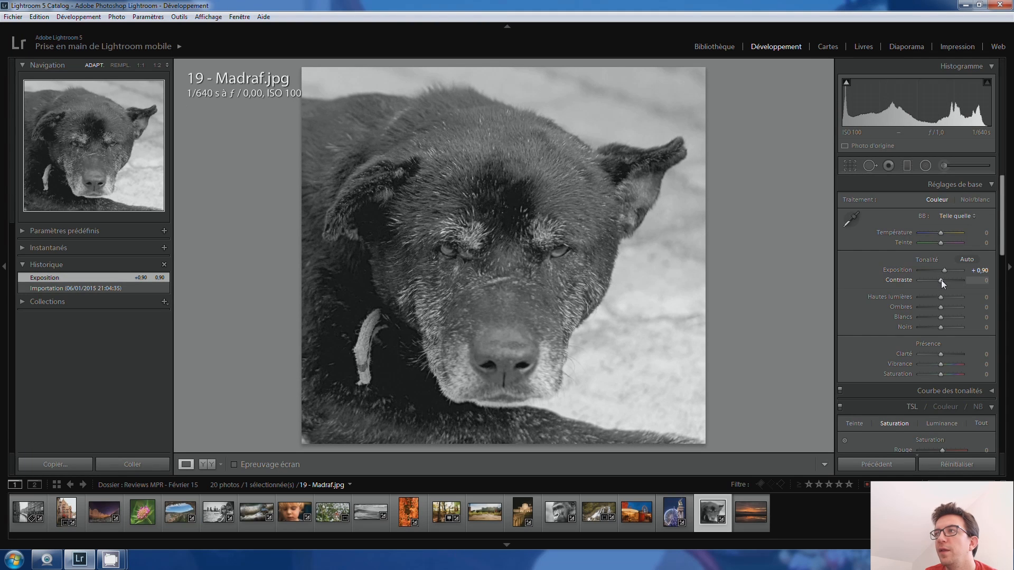
- Lighten the dog portrait's shadows to +25
{"action": "scroll", "coordinate": [942, 307], "scroll_direction": "up", "scroll_amount": 5}
{"action": "scroll", "coordinate": [942, 309], "scroll_direction": "up", "scroll_amount": 12}
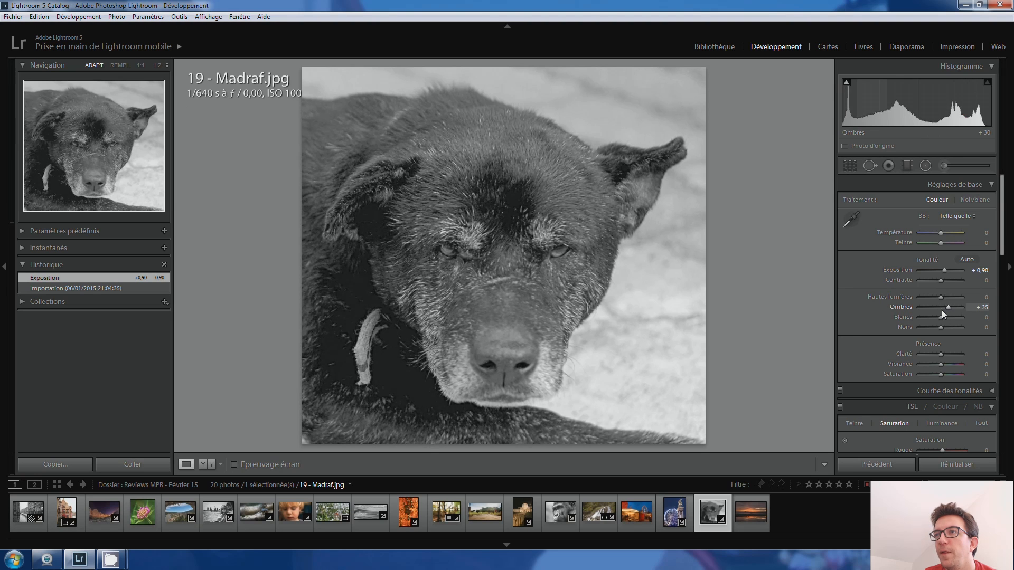
{"action": "scroll", "coordinate": [942, 310], "scroll_direction": "down", "scroll_amount": 12}
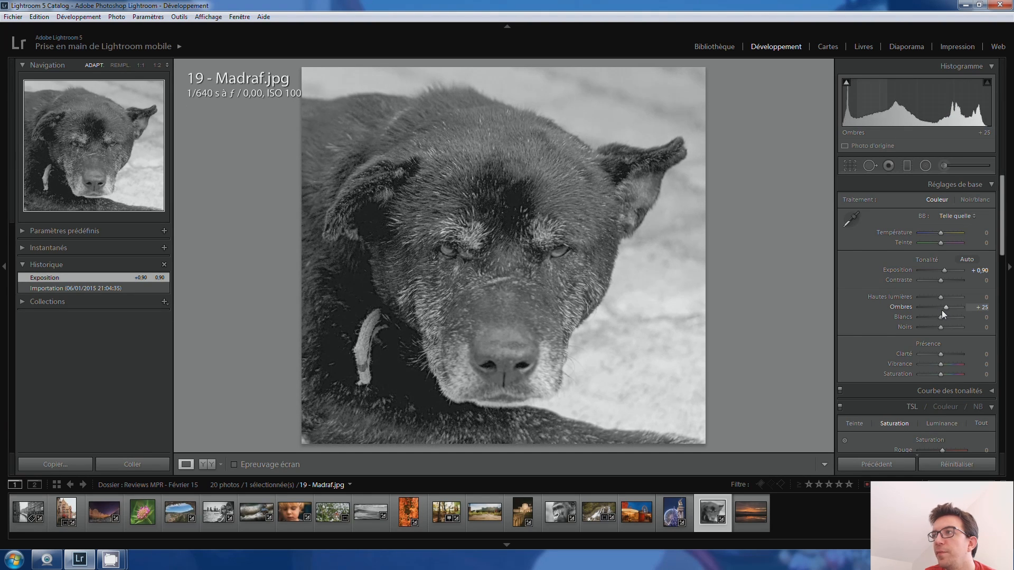
- Lower the dog portrait's highlights to -45, checking the effect against 0
{"action": "scroll", "coordinate": [941, 298], "scroll_direction": "down", "scroll_amount": 4}
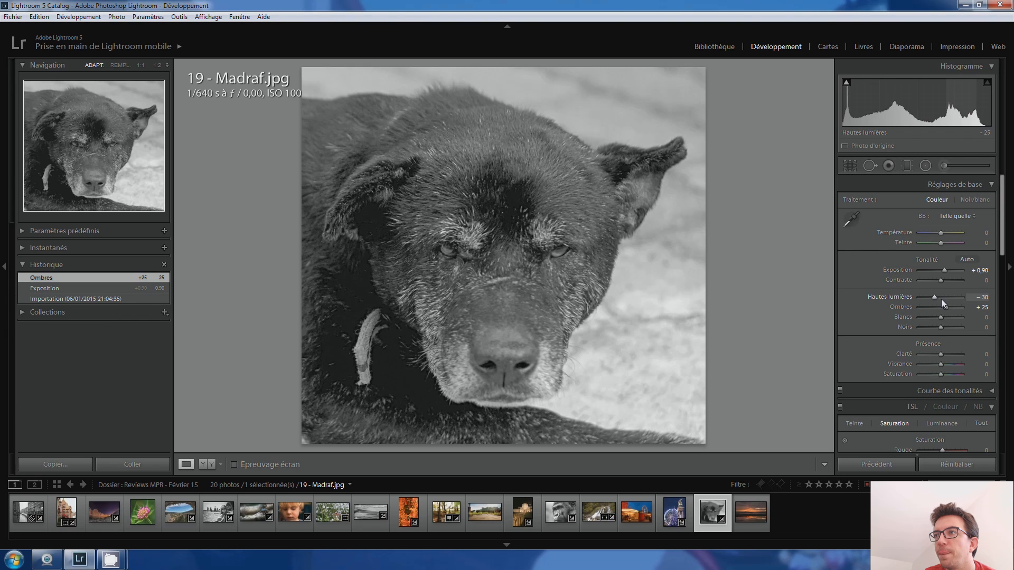
{"action": "scroll", "coordinate": [940, 299], "scroll_direction": "up", "scroll_amount": 6}
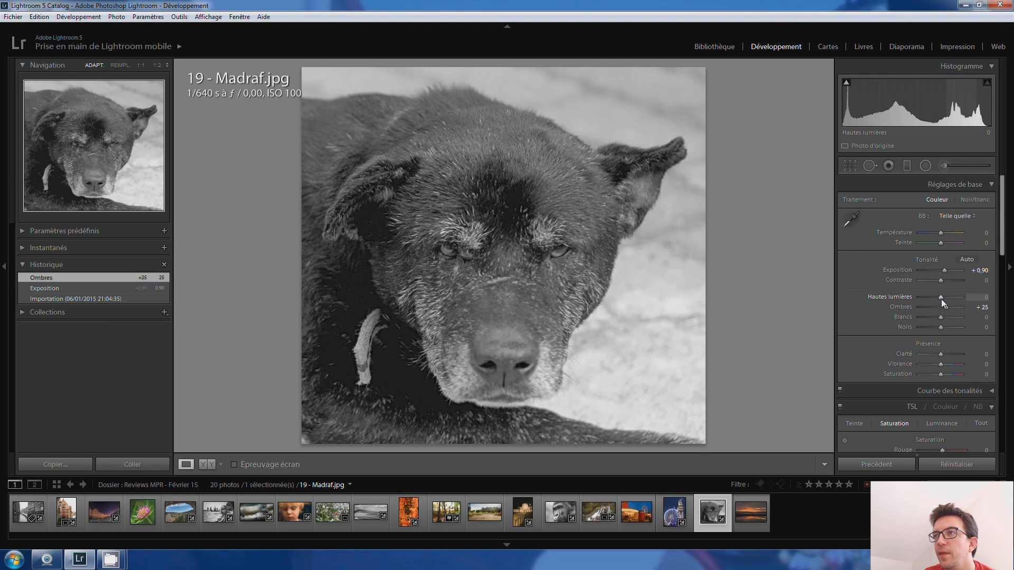
{"action": "scroll", "coordinate": [941, 298], "scroll_direction": "down", "scroll_amount": 7}
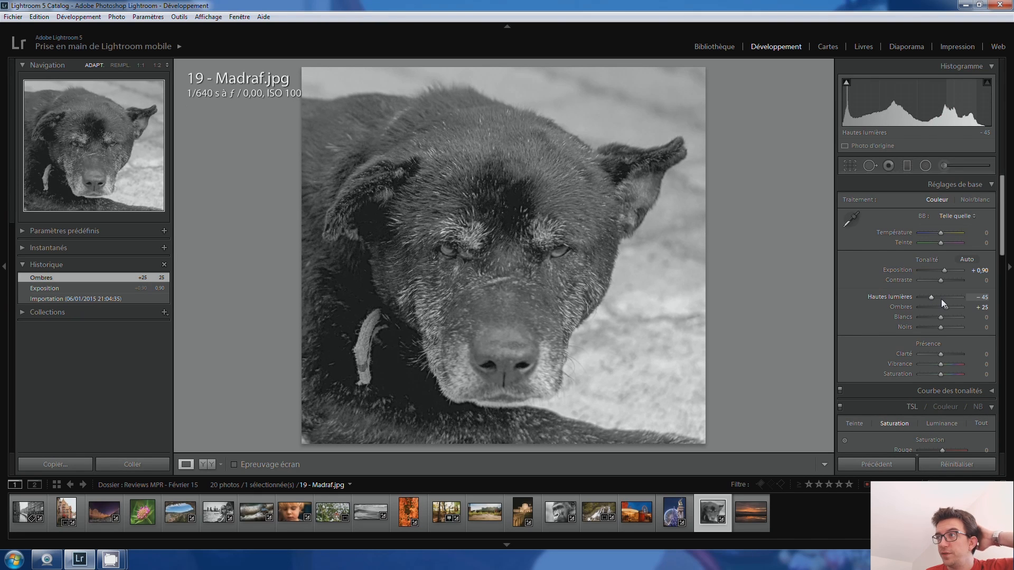
- Raise the dog portrait's highlights to +27 and its whites to +40
{"action": "mouse_move", "coordinate": [932, 295]}
{"action": "left_mouse_down"}
{"action": "mouse_move", "coordinate": [970, 298]}
{"action": "mouse_move", "coordinate": [898, 304]}
{"action": "mouse_move", "coordinate": [946, 296]}
{"action": "left_mouse_up"}
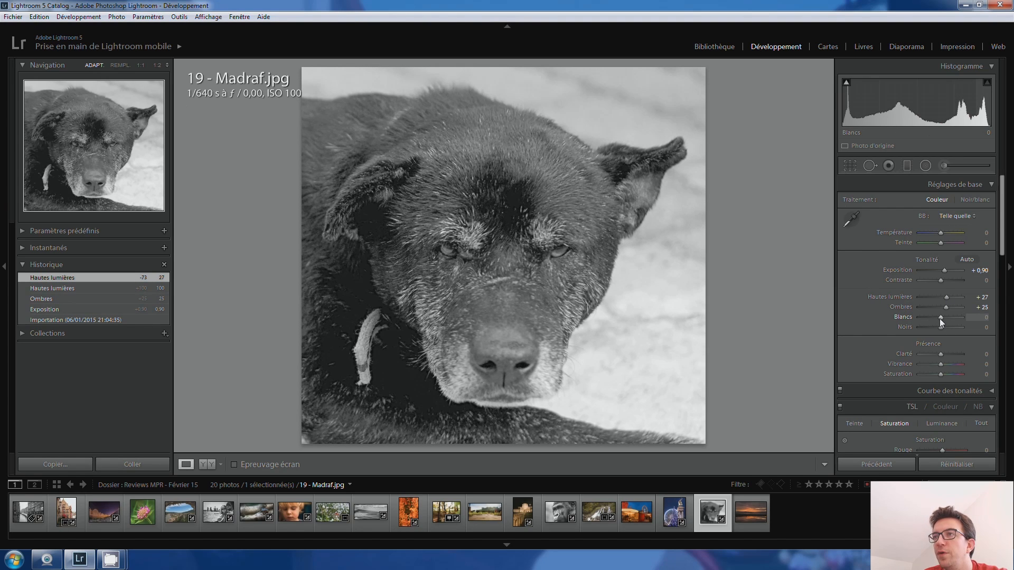
{"action": "key", "text": "Up"}
{"action": "key", "text": "Up"}
{"action": "key", "text": "Up"}
{"action": "key", "text": "Up"}
{"action": "key", "text": "Up"}
{"action": "key", "text": "Up"}
{"action": "key", "text": "Up"}
{"action": "key", "text": "Up"}
{"action": "key", "text": "Up"}
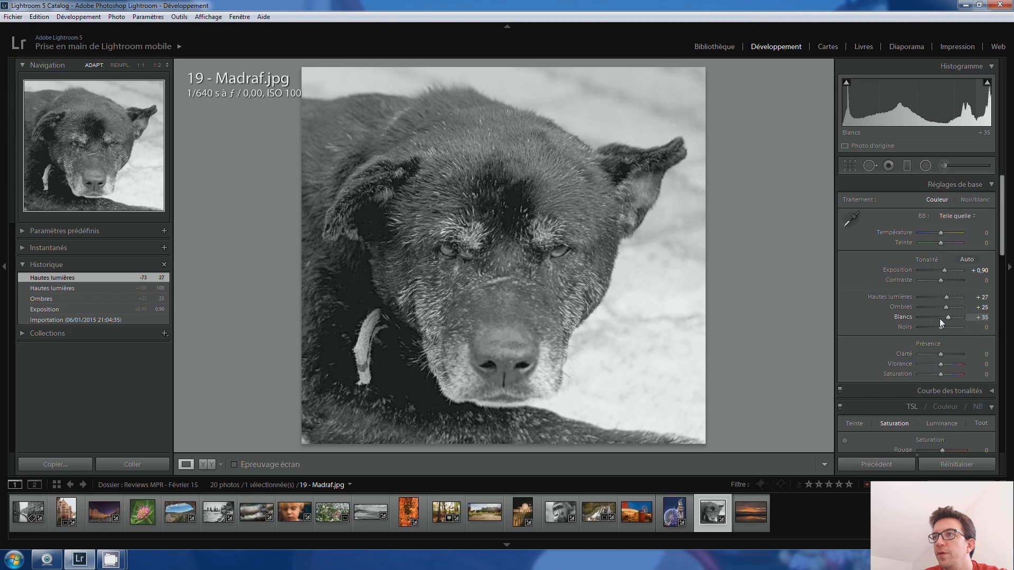
- Lower the dog portrait's blacks to -10 and its contrast to -5
{"action": "key", "text": "Down"}
{"action": "key", "text": "Down"}
{"action": "key", "text": "Down"}
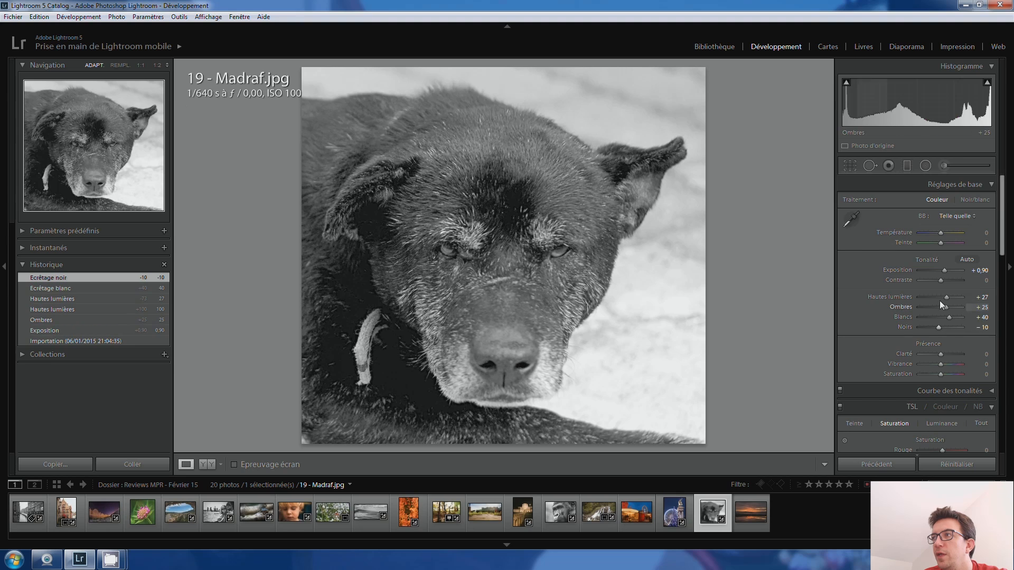
{"action": "key", "text": "Down"}
- Set the dog portrait's clarity to +15, trying a stronger +25 first
{"action": "key", "text": "Up"}
{"action": "key", "text": "Up"}
{"action": "key", "text": "Up"}
{"action": "key", "text": "Up"}
{"action": "key", "text": "Up"}
{"action": "key", "text": "Up"}
{"action": "key", "text": "Up"}
{"action": "key", "text": "Up"}
{"action": "key", "text": "Up"}
{"action": "key", "text": "Up"}
{"action": "key", "text": "Up"}
{"action": "key", "text": "Up"}
{"action": "key", "text": "Up"}
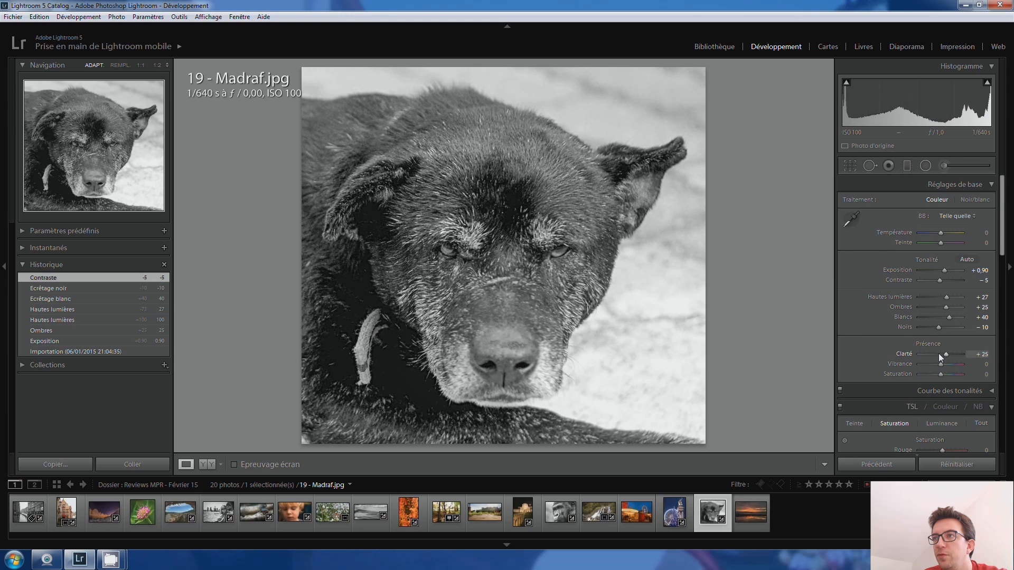
{"action": "key", "text": "Down"}
{"action": "key", "text": "Down"}
{"action": "key", "text": "Down"}
{"action": "key", "text": "Down"}
{"action": "key", "text": "Down"}
{"action": "key", "text": "Down"}
{"action": "key", "text": "Down"}
{"action": "key", "text": "Down"}
{"action": "key", "text": "Down"}
{"action": "key", "text": "Down"}
{"action": "key", "text": "Up"}
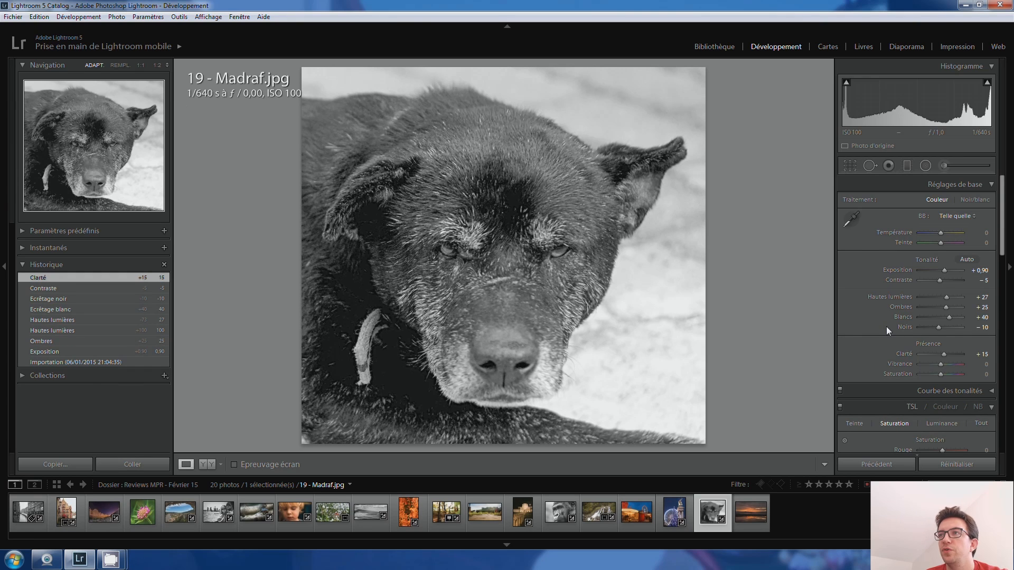
- Reduce the dog portrait's contrast to -25
{"action": "key", "text": "Down"}
{"action": "key", "text": "Down"}
{"action": "key", "text": "Down"}
{"action": "key", "text": "Down"}
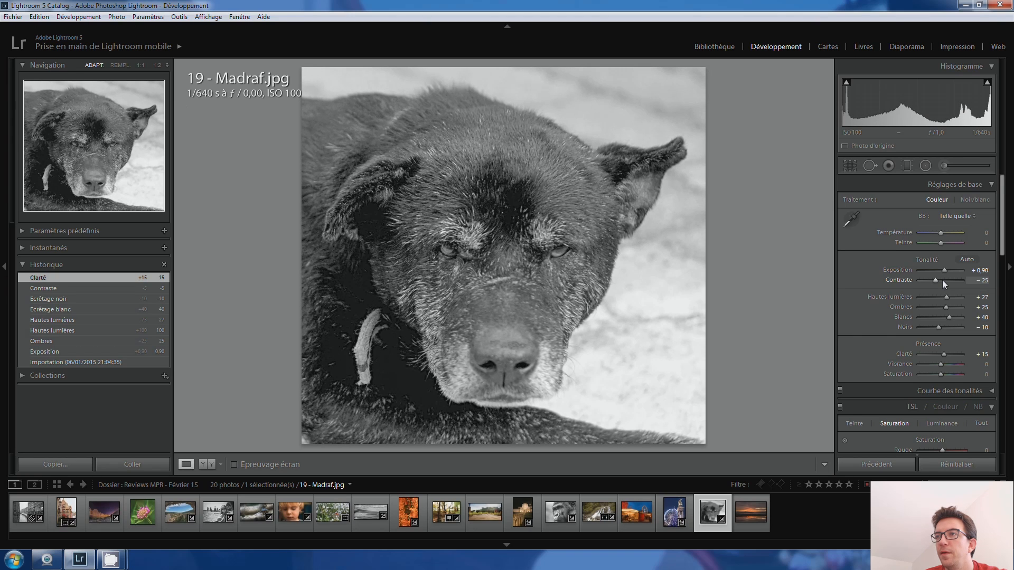
- Add a post-crop vignette with an amount of -5 to the dog portrait, testing -15 and -10 against 0
{"action": "scroll", "coordinate": [879, 322], "scroll_direction": "down", "scroll_amount": 8}
{"action": "scroll", "coordinate": [873, 295], "scroll_direction": "down", "scroll_amount": 10}
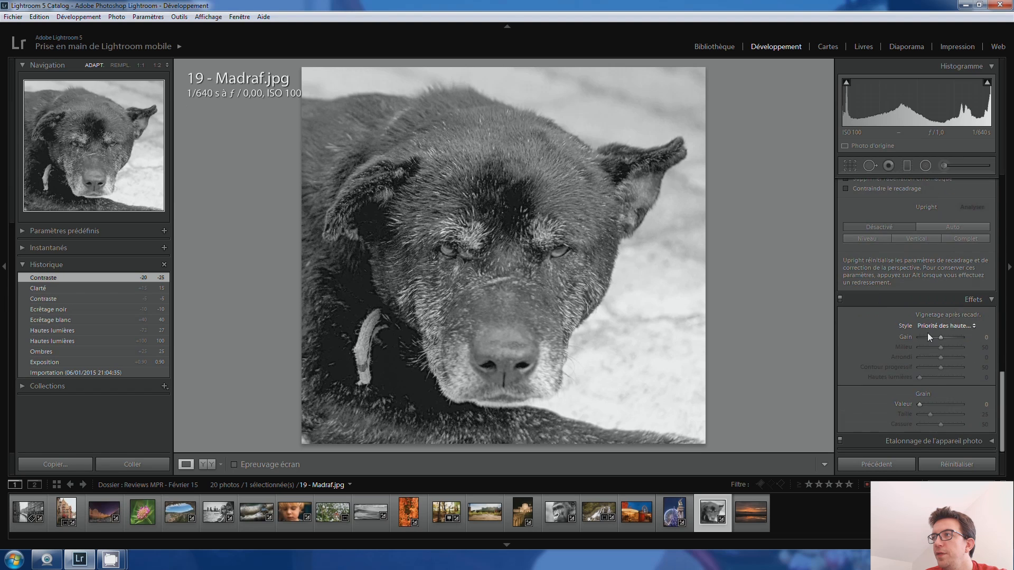
{"action": "scroll", "coordinate": [942, 340], "scroll_direction": "down", "scroll_amount": 2}
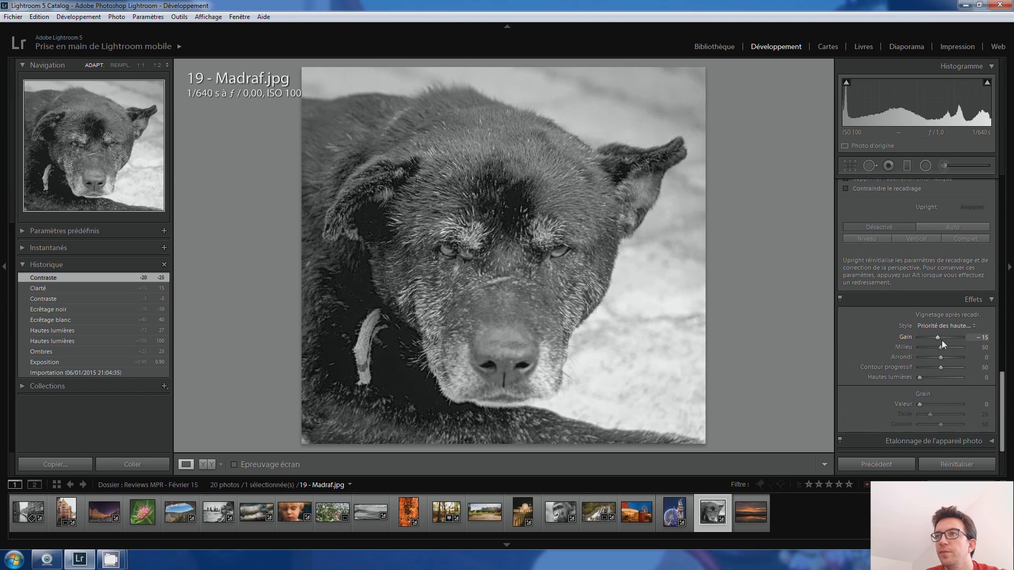
{"action": "scroll", "coordinate": [942, 339], "scroll_direction": "up", "scroll_amount": 2}
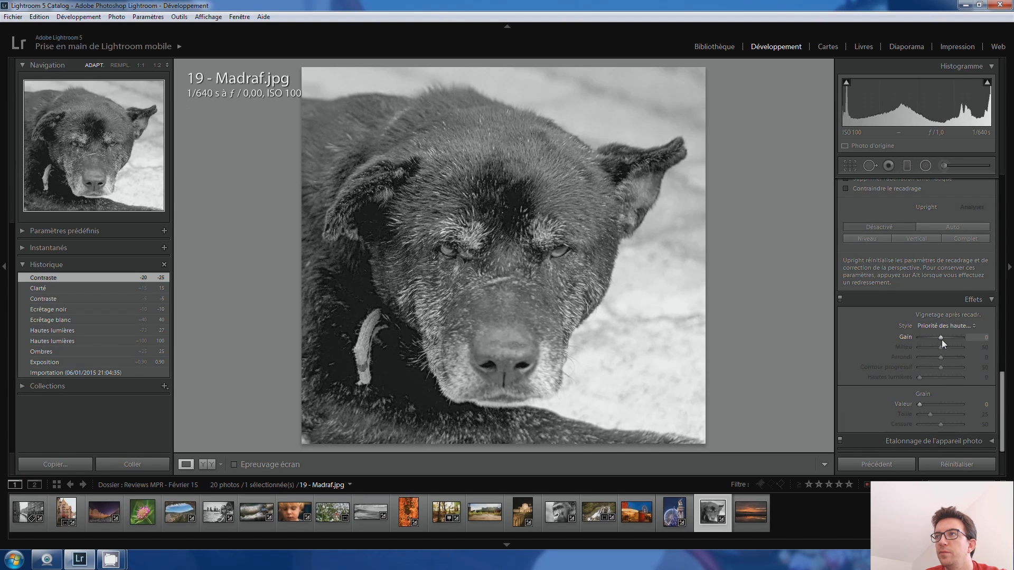
{"action": "scroll", "coordinate": [942, 340], "scroll_direction": "down", "scroll_amount": 2}
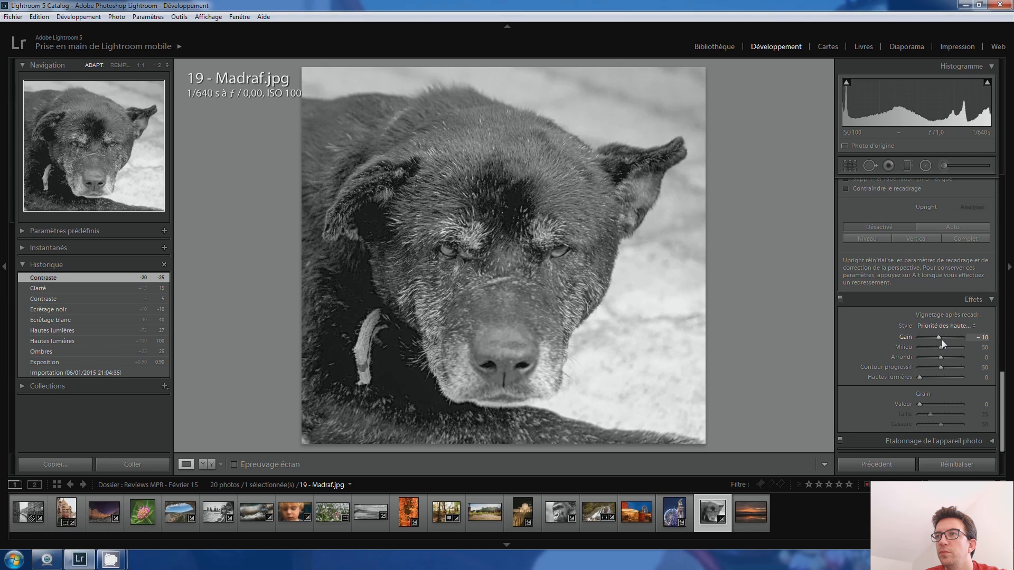
{"action": "scroll", "coordinate": [894, 348], "scroll_direction": "up", "scroll_amount": 15}
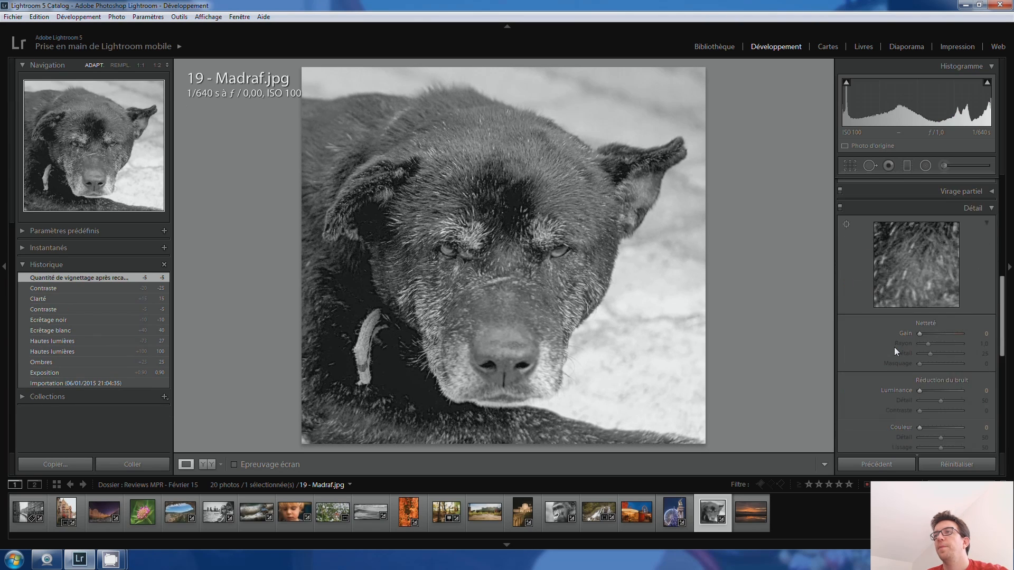
- Compare the dog portrait with its unedited version and reduce its exposure to +0.48
{"action": "key", "text": "backslash"}
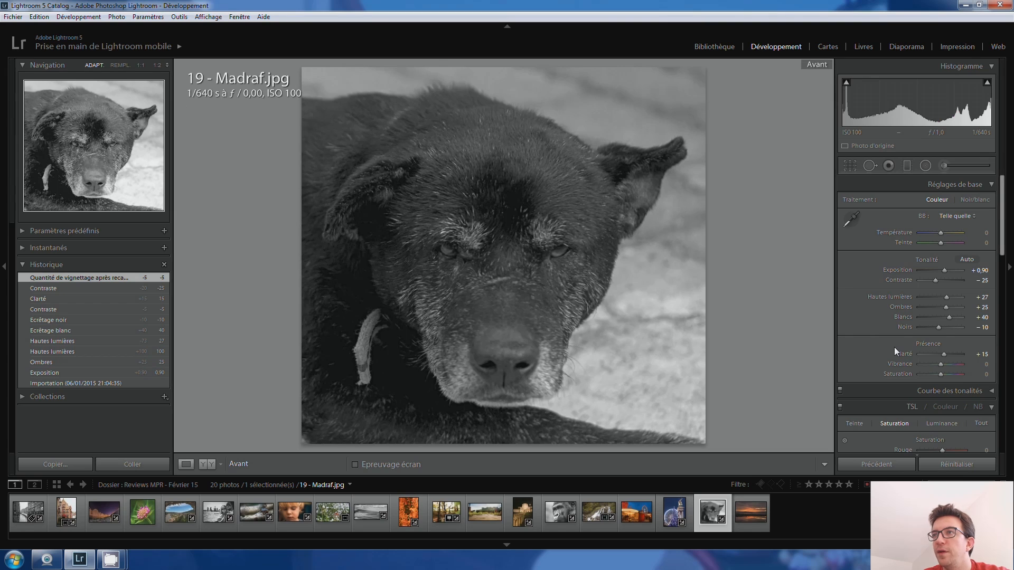
{"action": "key", "text": "backslash"}
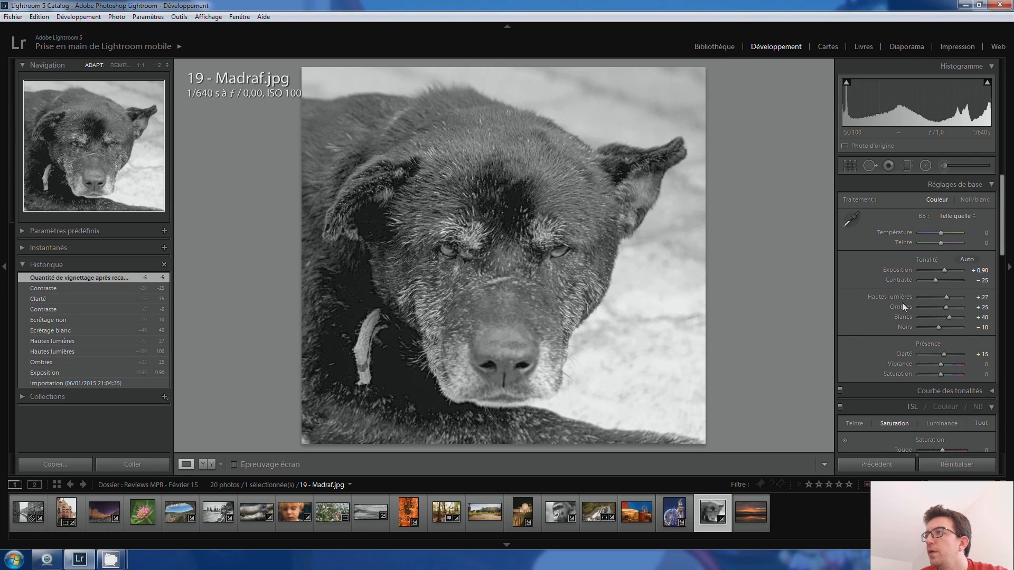
{"action": "left_click_drag", "start_coordinate": [943, 271], "coordinate": [943, 272]}
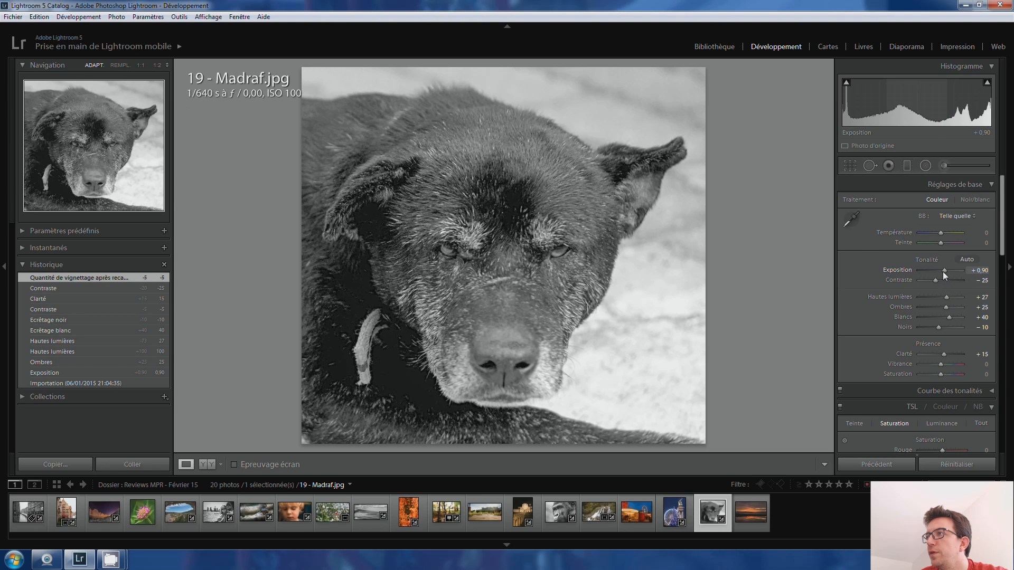
{"action": "key", "text": "Down"}
{"action": "key", "text": "Down"}
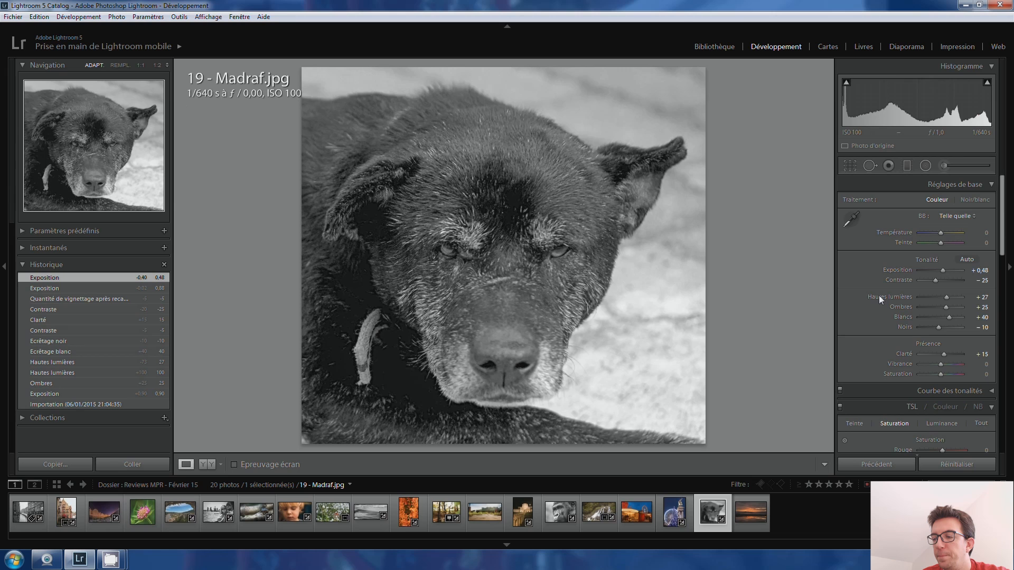
{"action": "key", "text": "backslash"}
{"action": "key", "text": "backslash"}
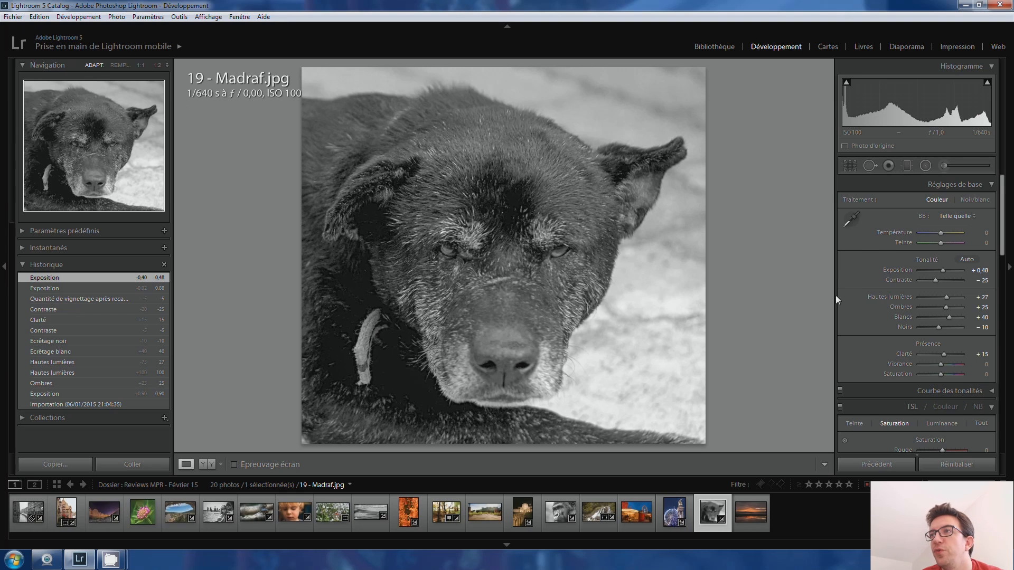
- At 1:1 magnification, paint a +0.40 exposure adjustment over both of the dog's eyes with a size 5 adjustment brush
{"action": "left_click", "coordinate": [492, 249]}
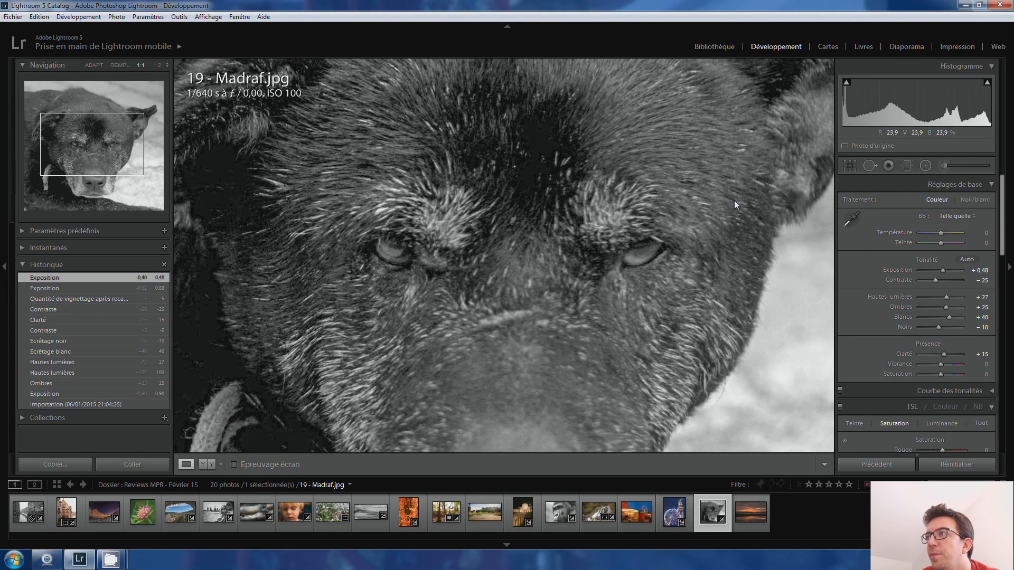
{"action": "left_click", "coordinate": [869, 166]}
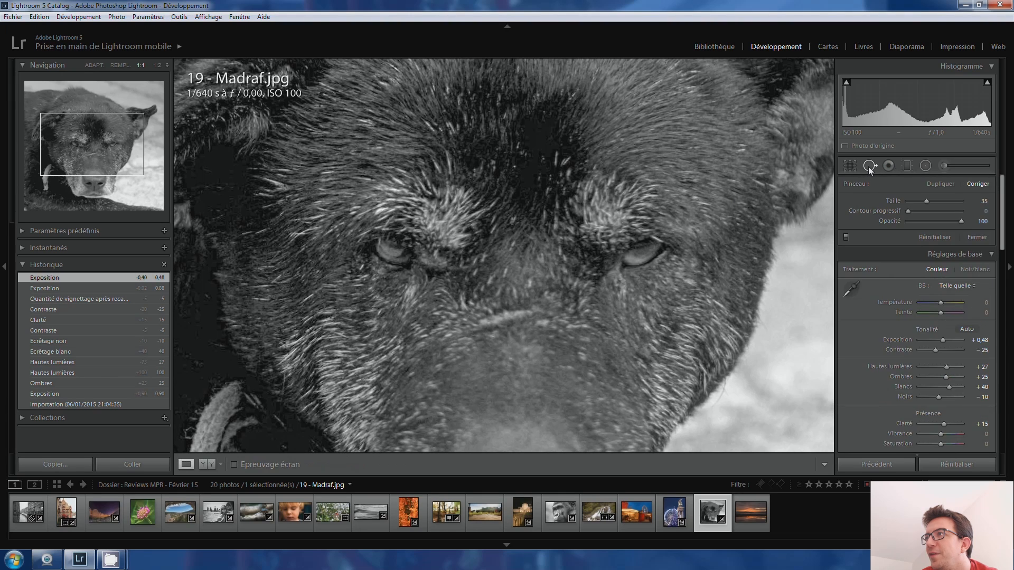
{"action": "left_click", "coordinate": [925, 165]}
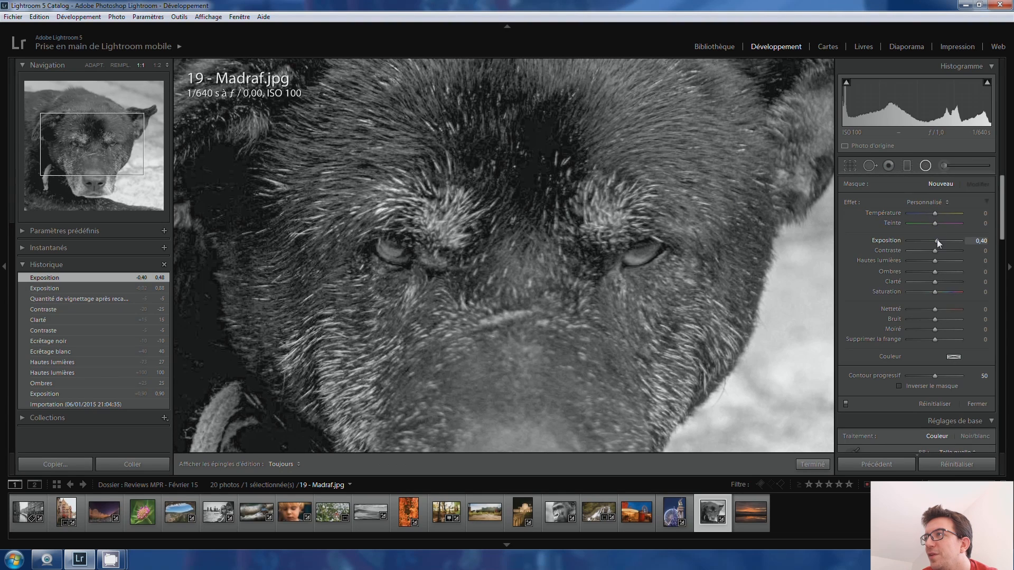
{"action": "scroll", "coordinate": [645, 256], "scroll_direction": "down", "scroll_amount": 4}
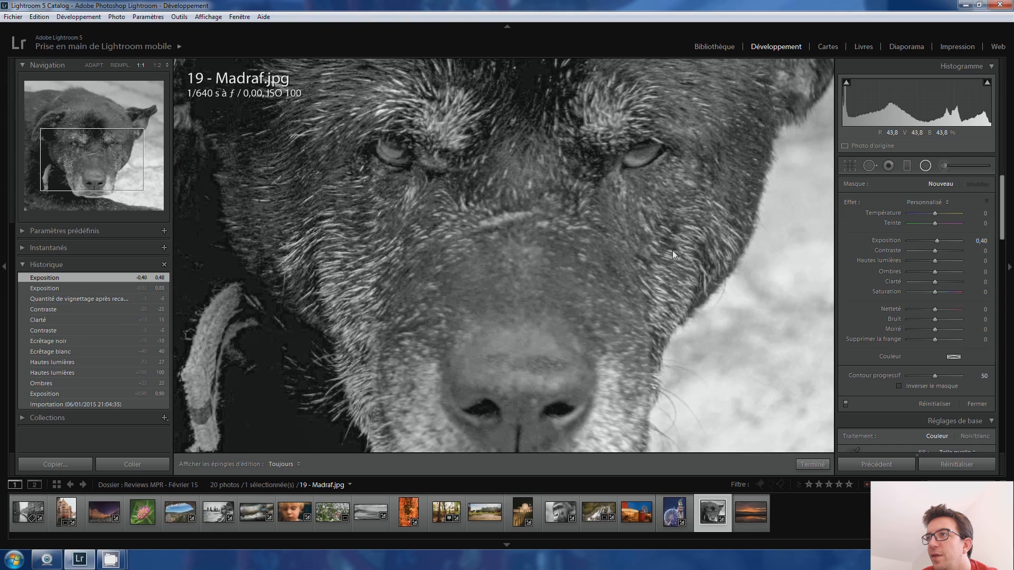
{"action": "left_click", "coordinate": [929, 169]}
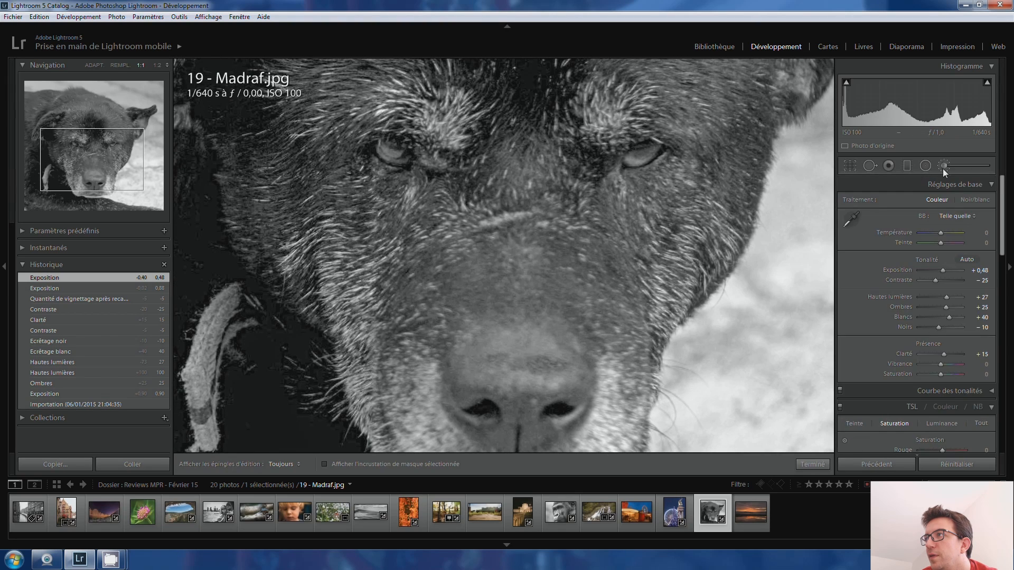
{"action": "left_click", "coordinate": [943, 169]}
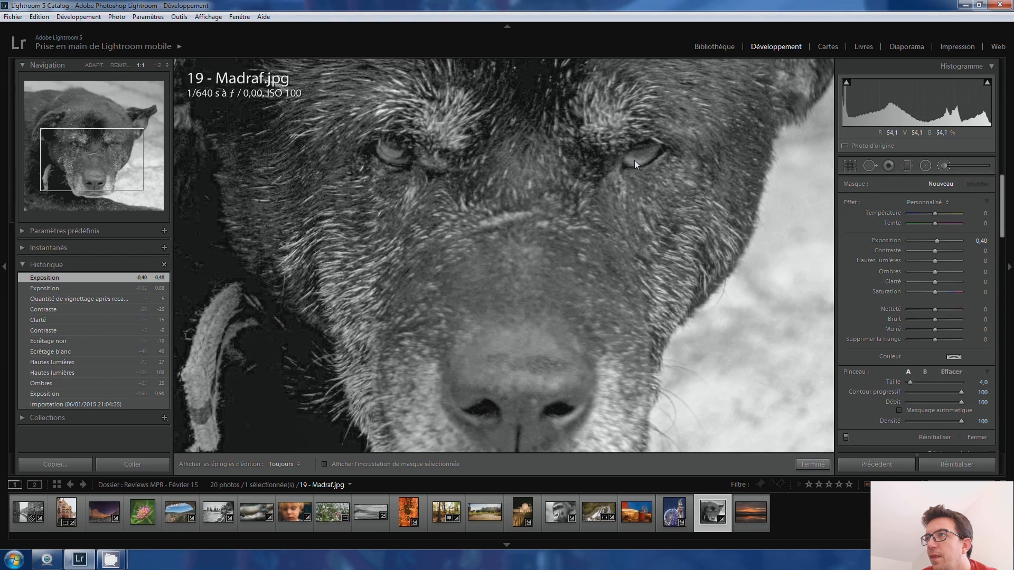
{"action": "key", "text": "h"}
{"action": "key", "text": "bracketright"}
{"action": "mouse_move", "coordinate": [634, 159]}
{"action": "left_mouse_down"}
{"action": "mouse_move", "coordinate": [649, 150]}
{"action": "mouse_move", "coordinate": [642, 157]}
{"action": "left_mouse_up"}
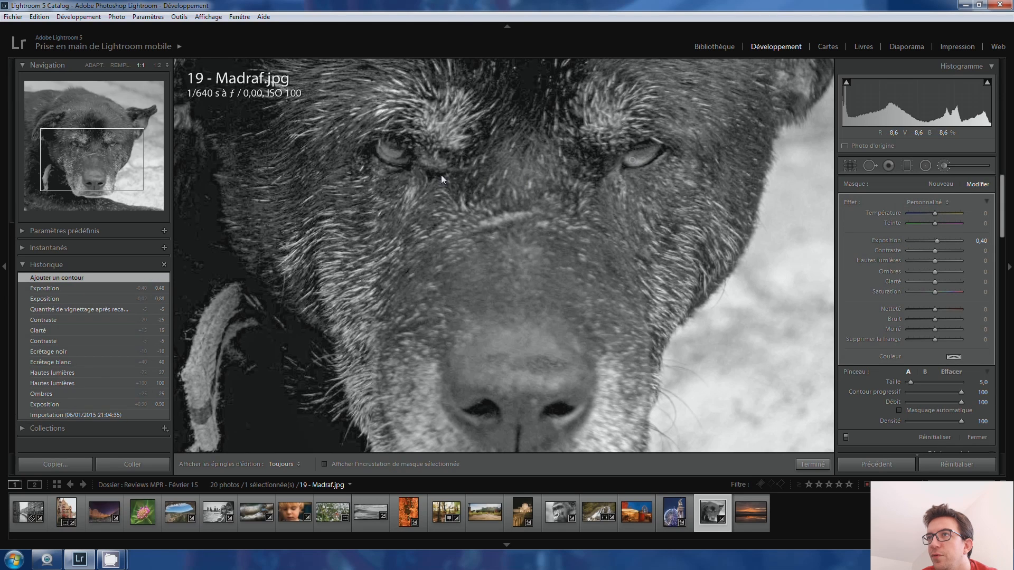
{"action": "left_click", "coordinate": [392, 153]}
{"action": "left_click", "coordinate": [942, 166]}
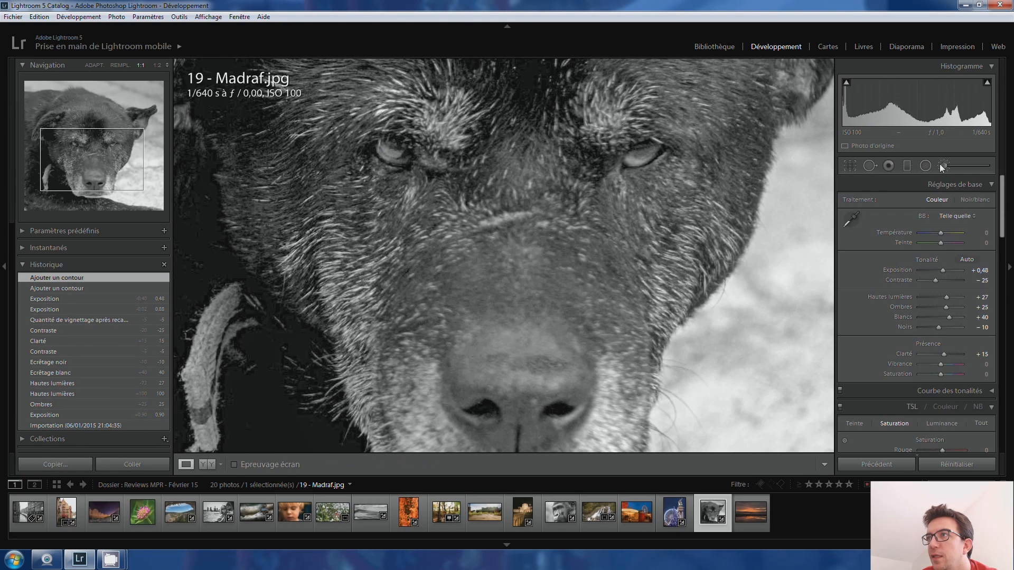
- Return to the full view of the dog portrait and open the final photo, the sunset over the pebble shore
{"action": "left_click", "coordinate": [703, 256]}
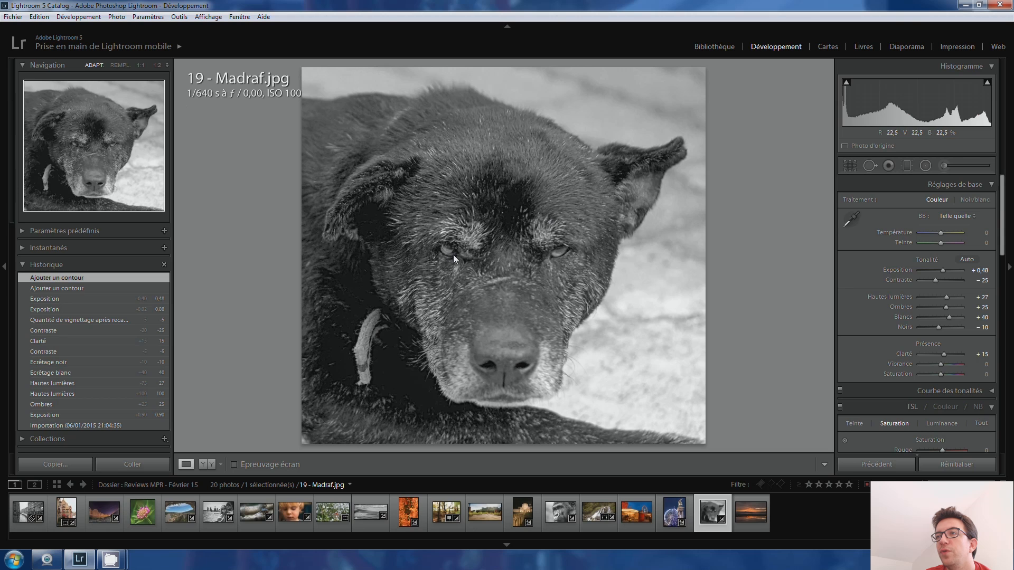
{"action": "left_click", "coordinate": [738, 510]}
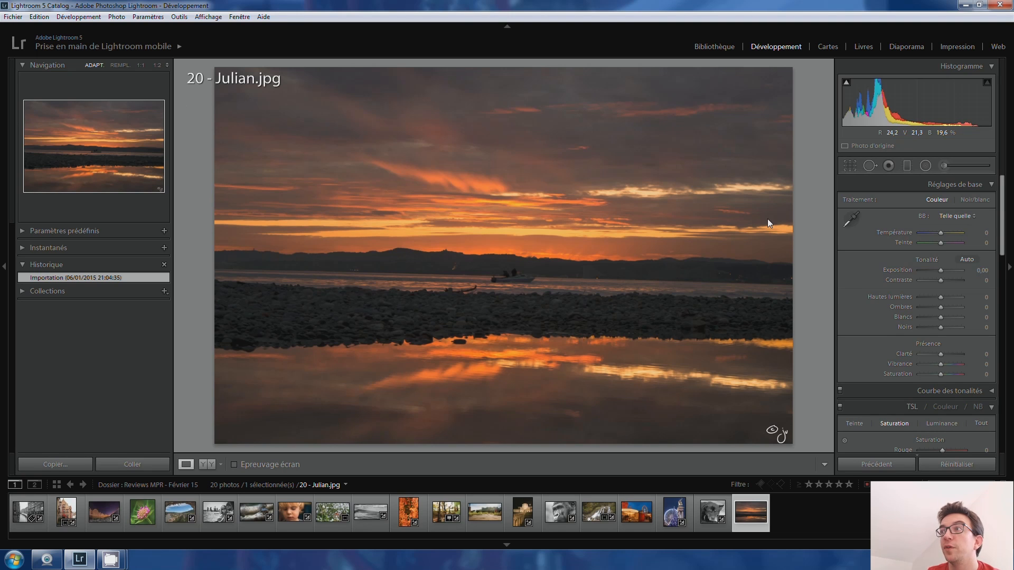
{"action": "left_click", "coordinate": [851, 166]}
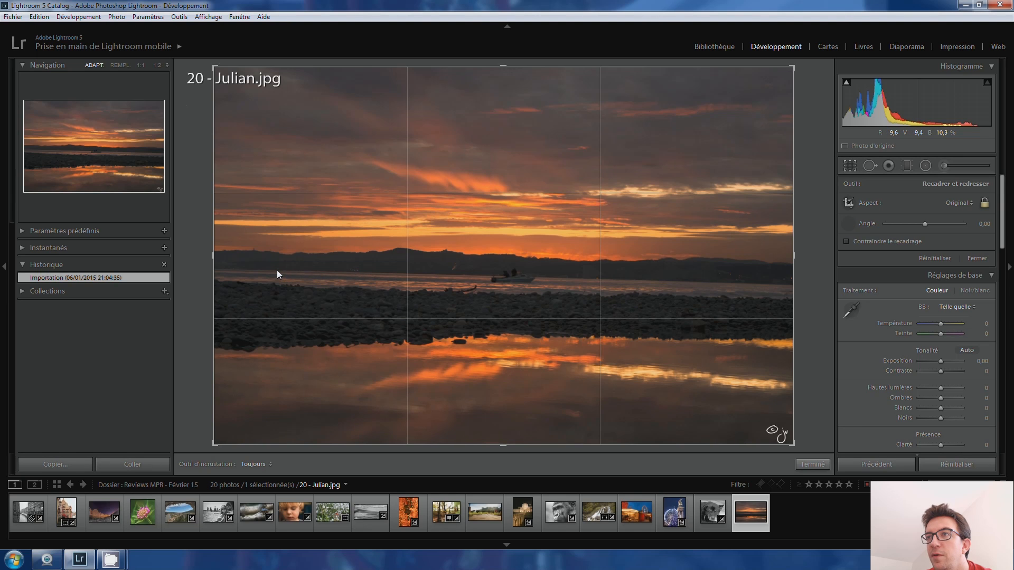
{"action": "left_click_drag", "start_coordinate": [276, 270], "coordinate": [524, 279]}
{"action": "key", "text": "Return"}
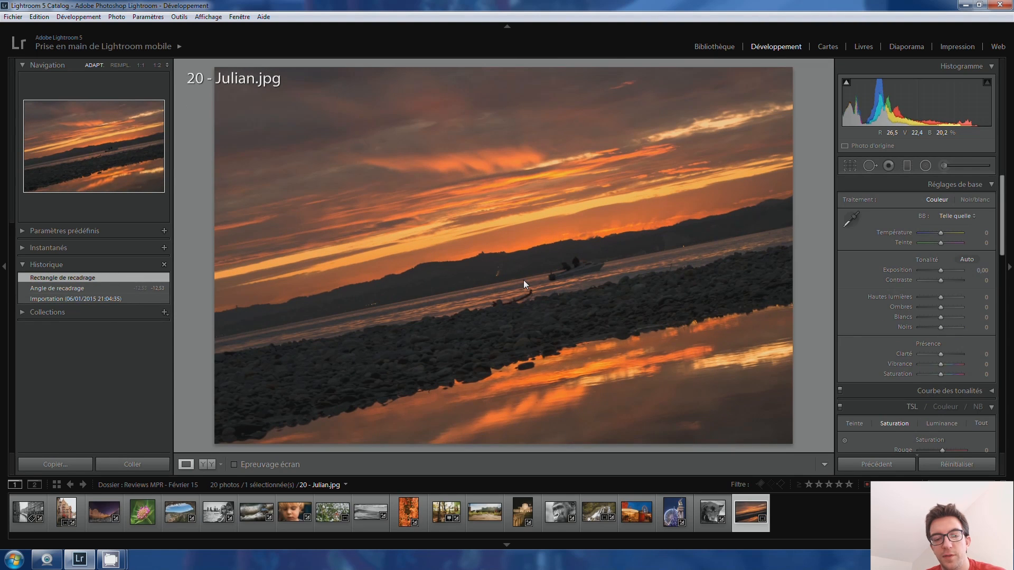
{"action": "key", "text": "ctrl+z"}
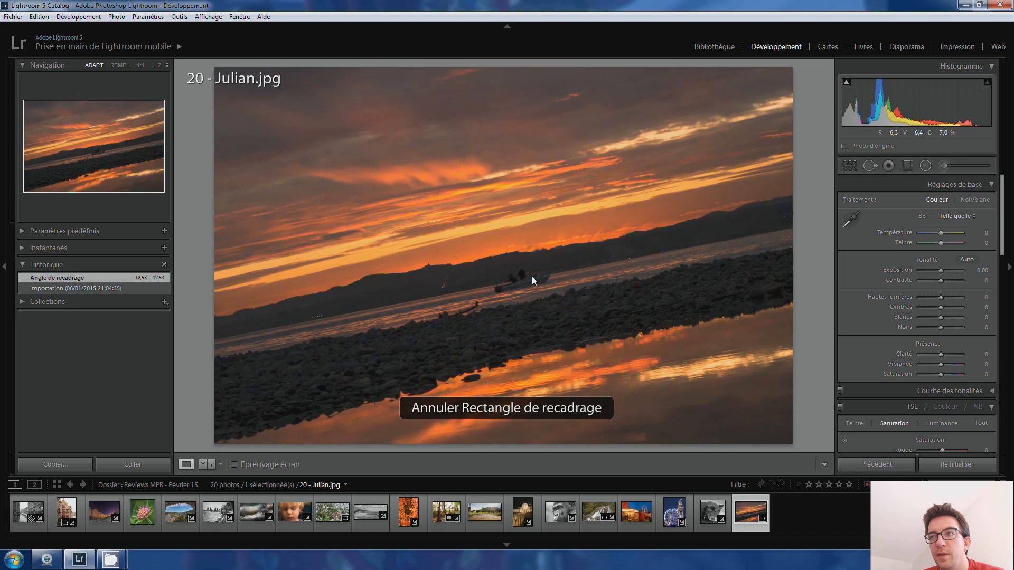
{"action": "key", "text": "ctrl+z"}
- Straighten the sunset photo with a crop angle of -1.40
{"action": "left_click", "coordinate": [850, 166]}
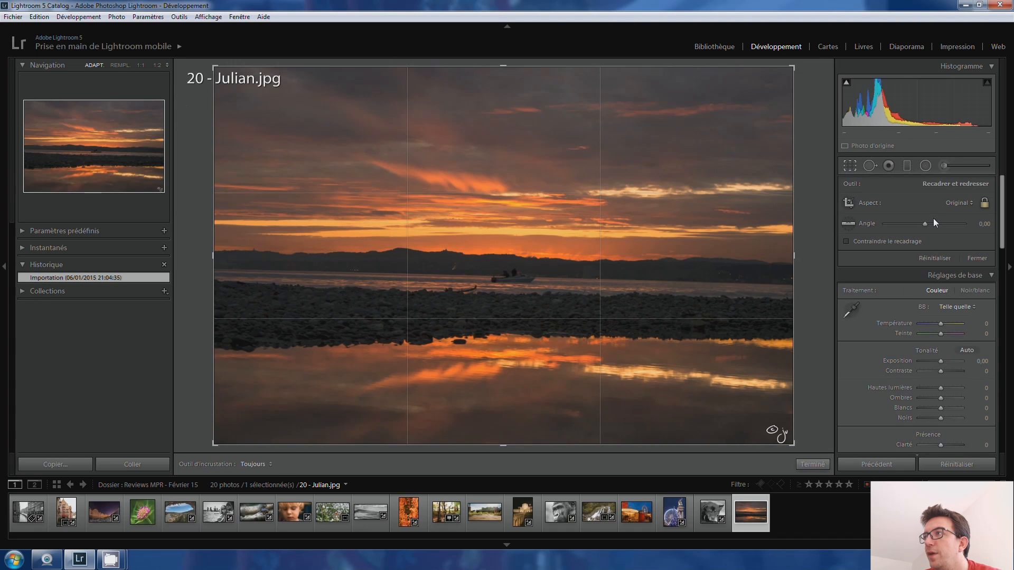
{"action": "left_click_drag", "start_coordinate": [926, 224], "coordinate": [924, 224]}
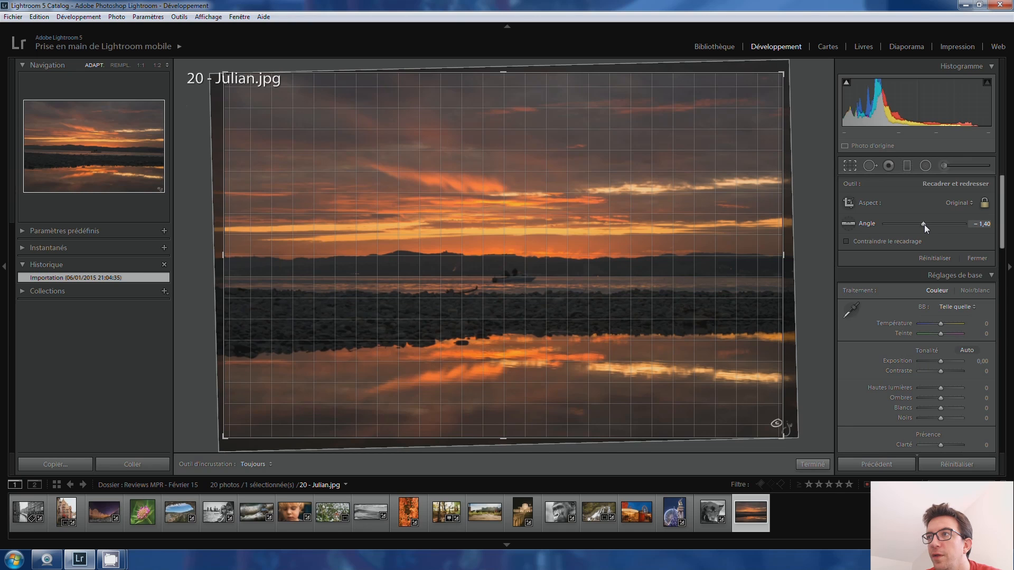
{"action": "key", "text": "r"}
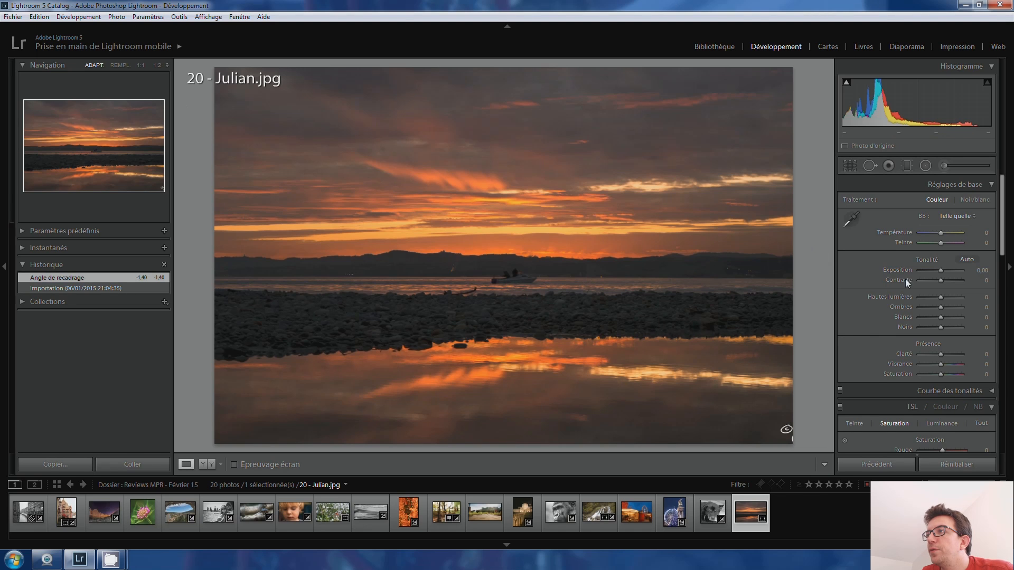
- Set the sunset photo's exposure to +1.10, testing a brighter +2.30 first
{"action": "left_click_drag", "start_coordinate": [940, 271], "coordinate": [942, 271]}
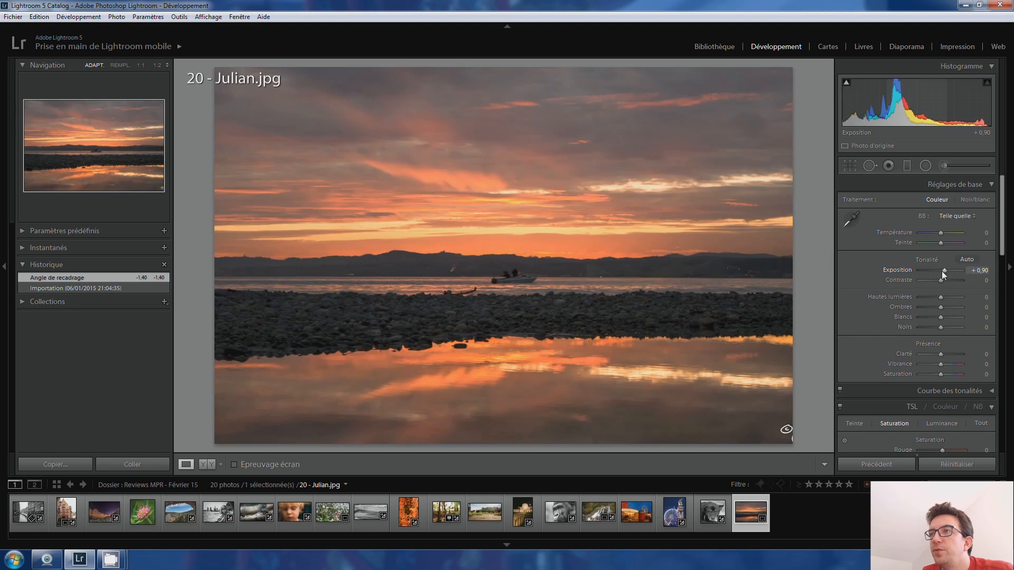
{"action": "key", "text": "Up"}
{"action": "key", "text": "Up"}
{"action": "key", "text": "Up"}
{"action": "key", "text": "Up"}
{"action": "key", "text": "Up"}
{"action": "key", "text": "Up"}
{"action": "key", "text": "Up"}
{"action": "key", "text": "Up"}
{"action": "key", "text": "Up"}
{"action": "key", "text": "Up"}
{"action": "key", "text": "Up"}
{"action": "key", "text": "Up"}
{"action": "key", "text": "Up"}
{"action": "key", "text": "Up"}
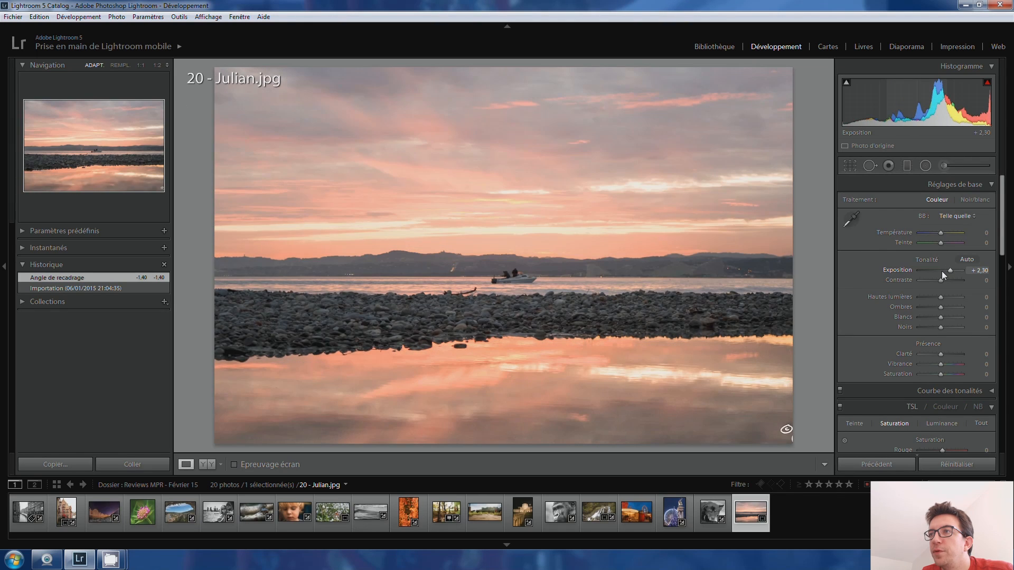
{"action": "key", "text": "Down"}
{"action": "key", "text": "Down"}
{"action": "key", "text": "Down"}
{"action": "key", "text": "Down"}
{"action": "key", "text": "Down"}
{"action": "key", "text": "Down"}
{"action": "key", "text": "Down"}
{"action": "key", "text": "Down"}
{"action": "key", "text": "Down"}
{"action": "key", "text": "Down"}
{"action": "key", "text": "Down"}
{"action": "key", "text": "Down"}
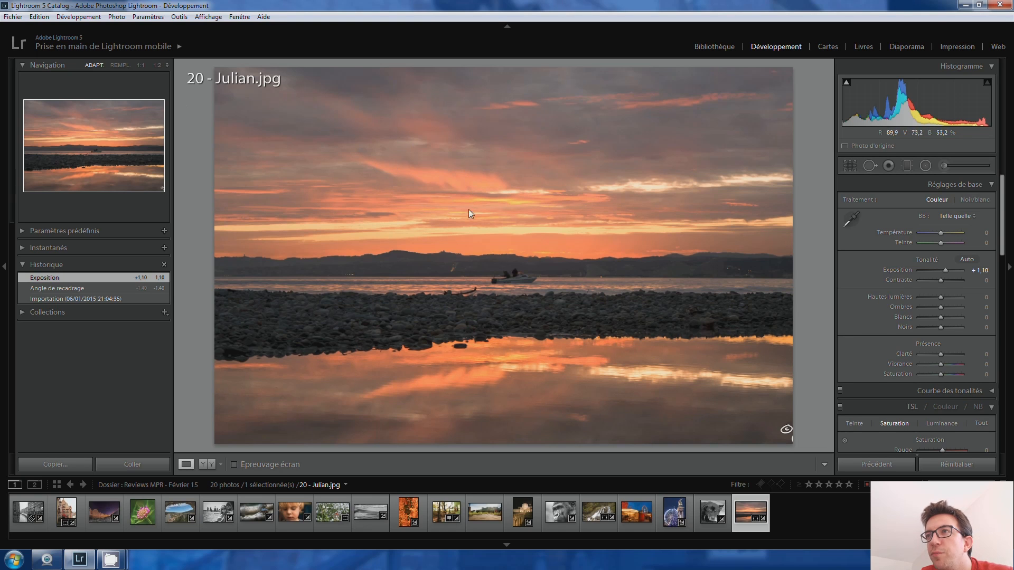
- Add a graduated filter over the sunset's sky, ending around the horizon, and set its exposure to -0.36
{"action": "left_click", "coordinate": [906, 165]}
{"action": "left_click_drag", "start_coordinate": [489, 190], "coordinate": [487, 255]}
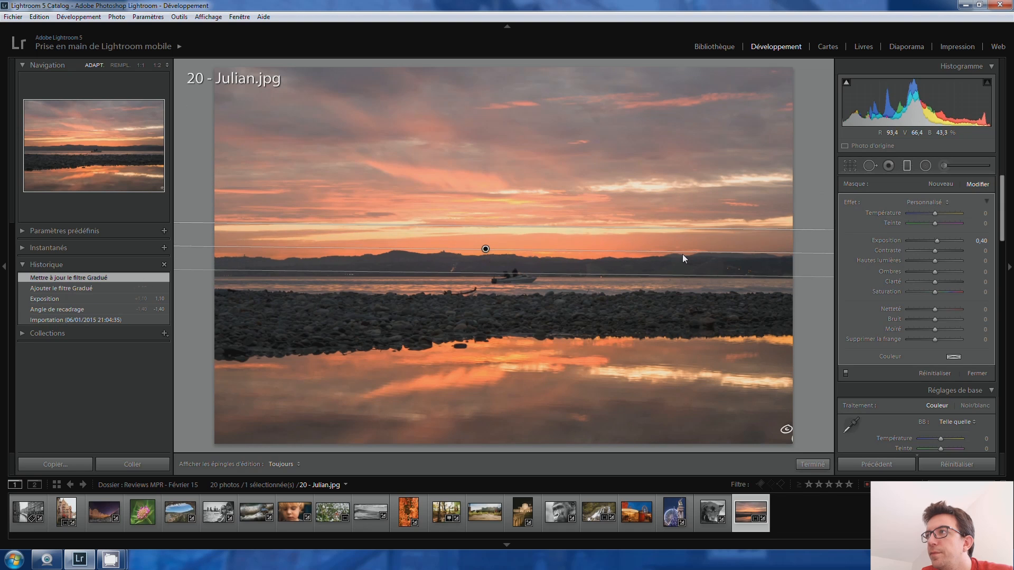
{"action": "double_click", "coordinate": [935, 242]}
{"action": "left_click", "coordinate": [934, 242]}
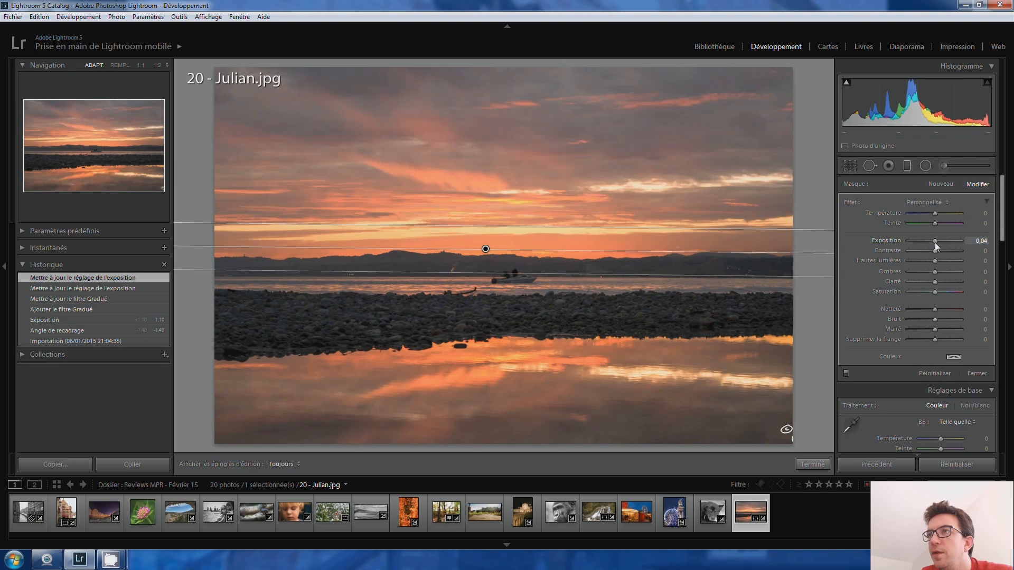
{"action": "key", "text": "Down"}
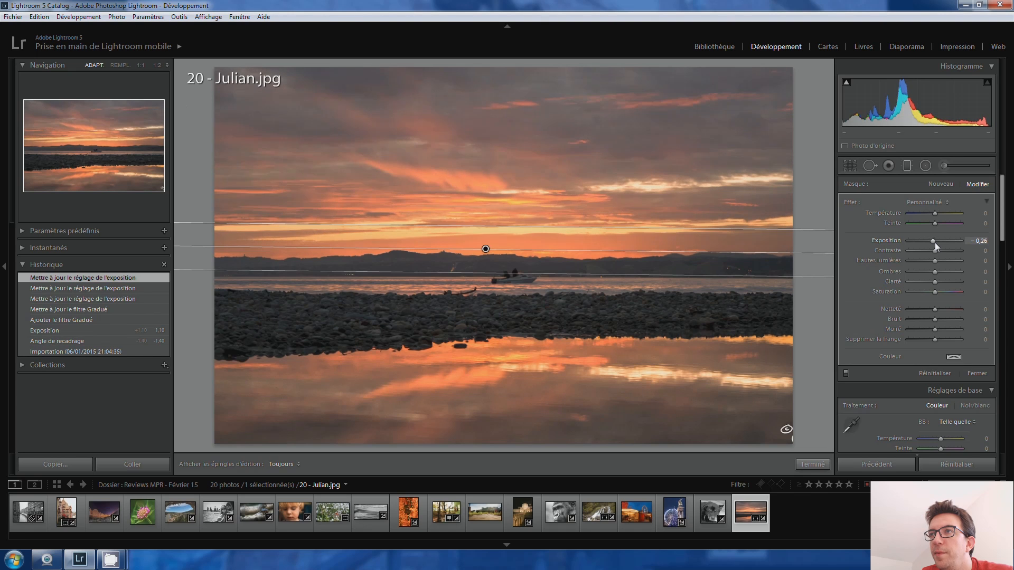
{"action": "key", "text": "Down"}
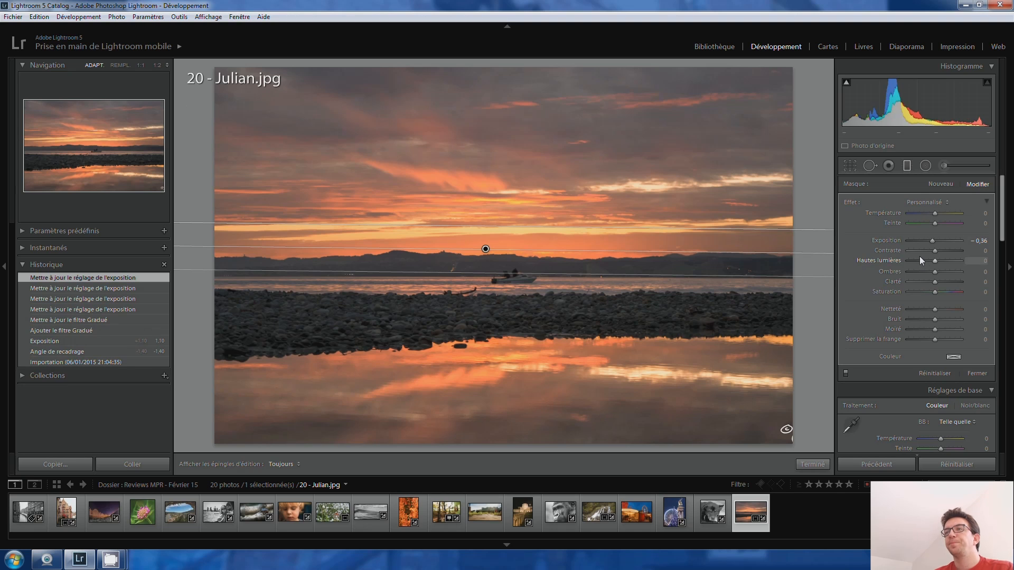
{"action": "key", "text": "m"}
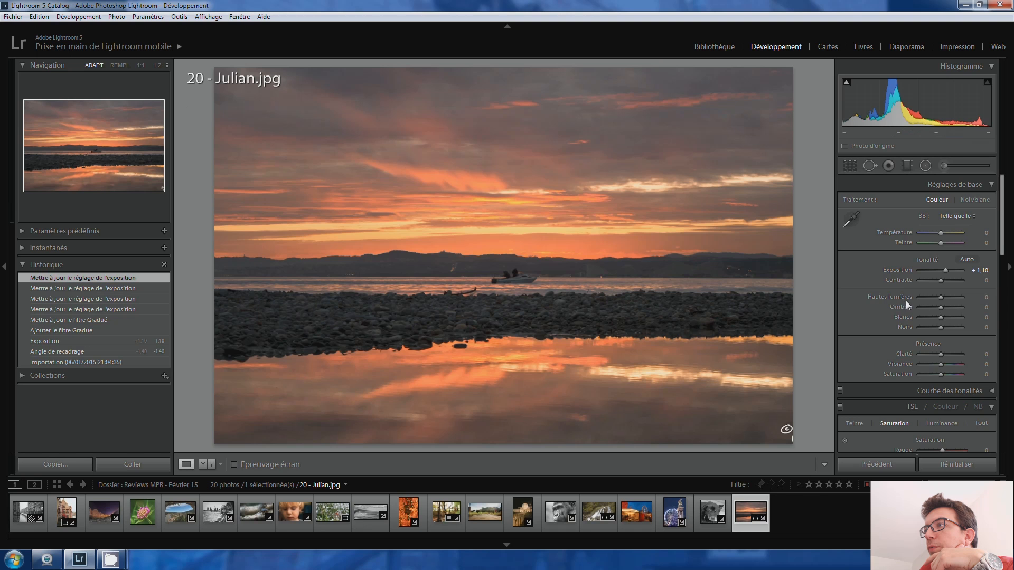
- Raise the sunset photo's shadows to +40, testing +50 first
{"action": "key", "text": "Up"}
{"action": "key", "text": "Up"}
{"action": "key", "text": "Up"}
{"action": "key", "text": "Up"}
{"action": "key", "text": "Up"}
{"action": "key", "text": "Up"}
{"action": "key", "text": "Up"}
{"action": "key", "text": "Up"}
{"action": "key", "text": "Up"}
{"action": "key", "text": "Up"}
{"action": "key", "text": "Up"}
{"action": "key", "text": "Up"}
{"action": "key", "text": "Up"}
{"action": "key", "text": "Up"}
{"action": "key", "text": "Up"}
{"action": "key", "text": "Up"}
{"action": "key", "text": "Up"}
{"action": "key", "text": "Up"}
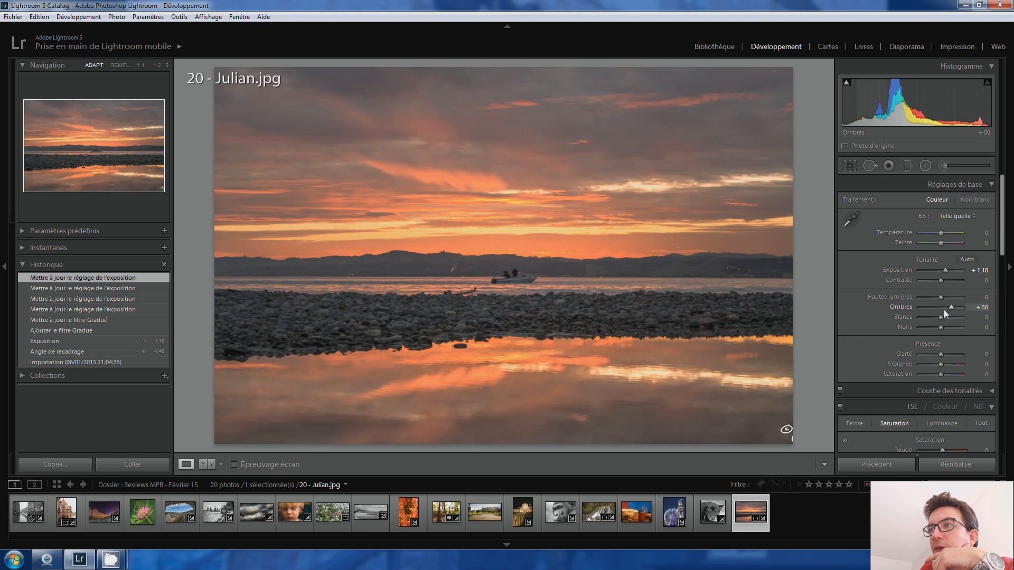
{"action": "key", "text": "Down"}
{"action": "key", "text": "Down"}
{"action": "key", "text": "Down"}
{"action": "key", "text": "Down"}
{"action": "key", "text": "Down"}
{"action": "key", "text": "Down"}
{"action": "key", "text": "Down"}
{"action": "key", "text": "Down"}
{"action": "key", "text": "Down"}
{"action": "key", "text": "Down"}
{"action": "key", "text": "Down"}
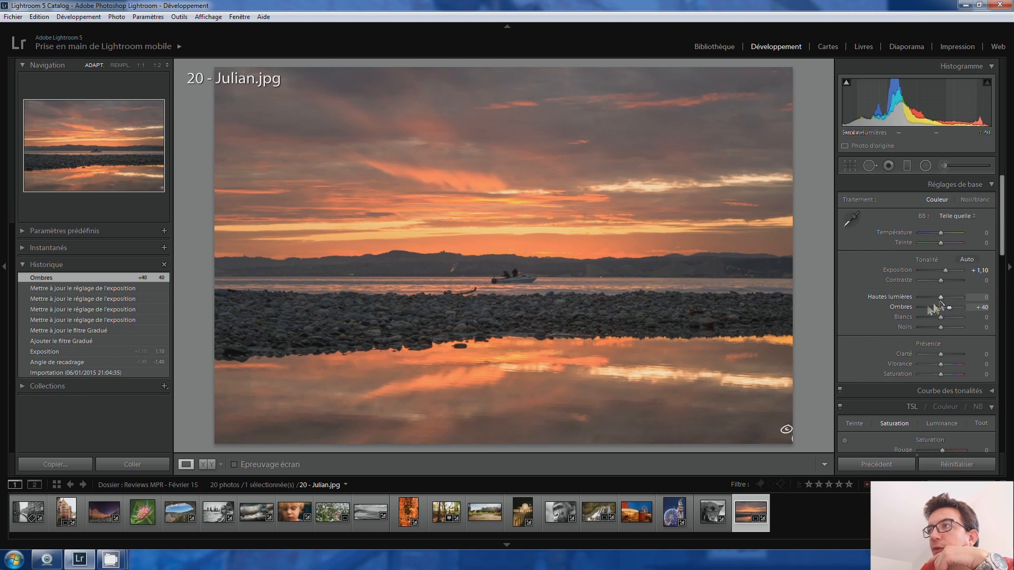
- Set the sunset photo's whites to +30
{"action": "key", "text": "Up"}
{"action": "key", "text": "Up"}
{"action": "key", "text": "Up"}
{"action": "key", "text": "Up"}
{"action": "key", "text": "Up"}
{"action": "key", "text": "Up"}
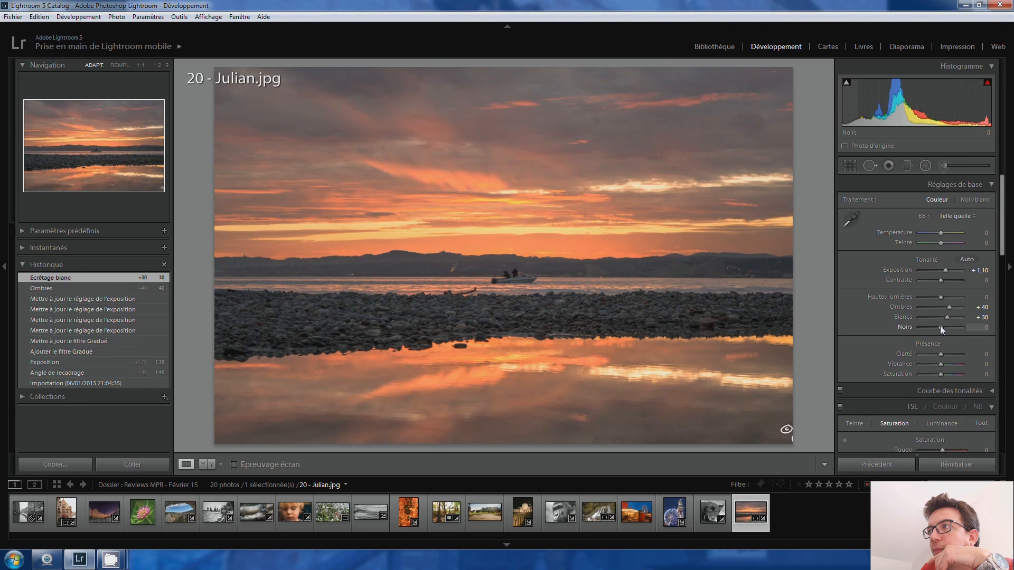
{"action": "key", "text": "Up"}
{"action": "key", "text": "Up"}
{"action": "key", "text": "Up"}
{"action": "key", "text": "Up"}
{"action": "key", "text": "Up"}
{"action": "key", "text": "Up"}
{"action": "key", "text": "Up"}
{"action": "key", "text": "Up"}
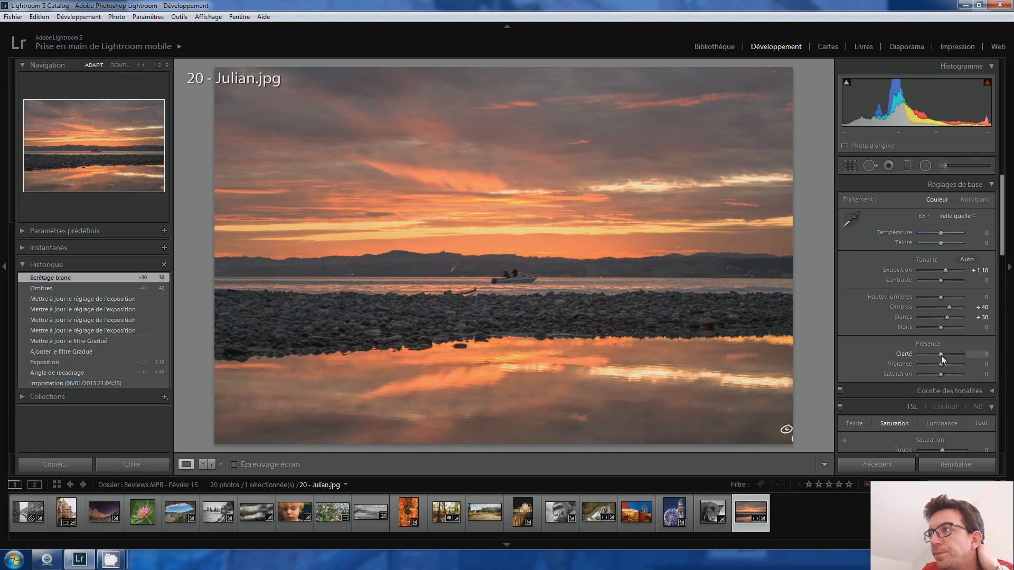
- Raise the sunset photo's clarity to +40
{"action": "key", "text": "Up"}
{"action": "key", "text": "Up"}
{"action": "key", "text": "Up"}
{"action": "key", "text": "Up"}
{"action": "key", "text": "Up"}
{"action": "key", "text": "Up"}
{"action": "key", "text": "Up"}
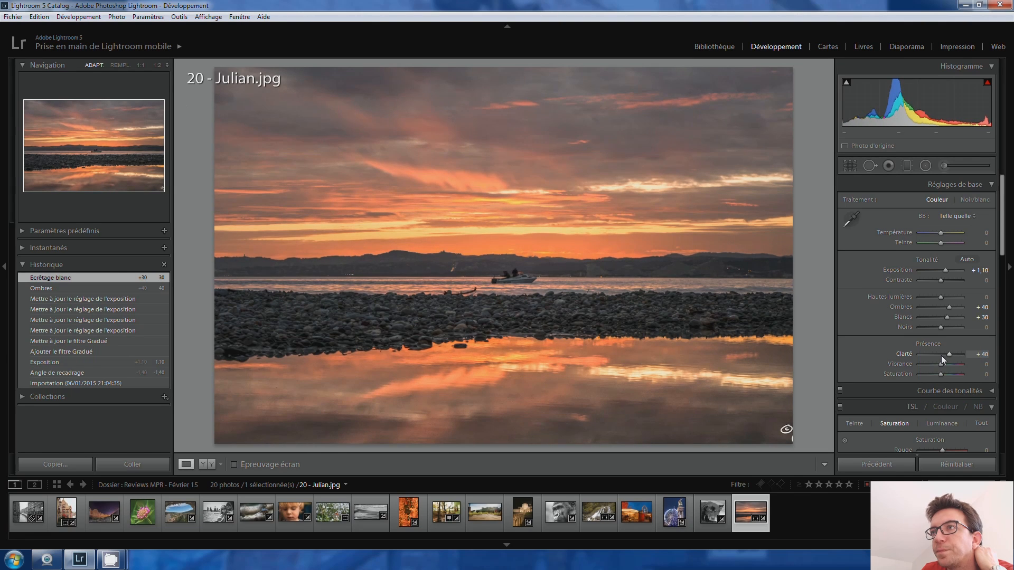
{"action": "key", "text": "Down"}
{"action": "key", "text": "Down"}
- Set the sunset photo's vibrance to +5, testing a stronger +55 first
{"action": "key", "text": "Up"}
{"action": "key", "text": "Up"}
{"action": "key", "text": "Up"}
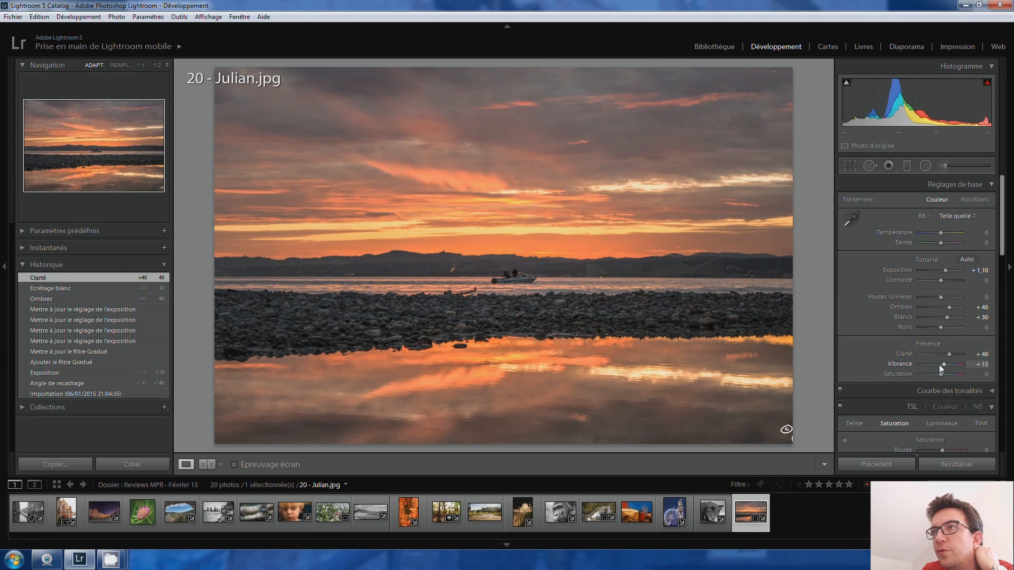
{"action": "key", "text": "Up"}
{"action": "key", "text": "Up"}
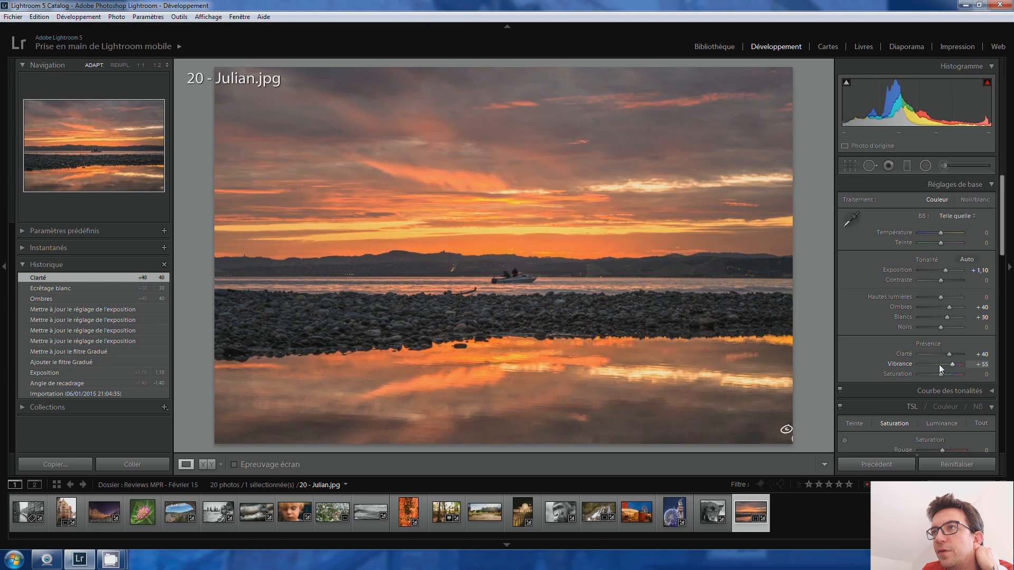
{"action": "double_click", "coordinate": [938, 364]}
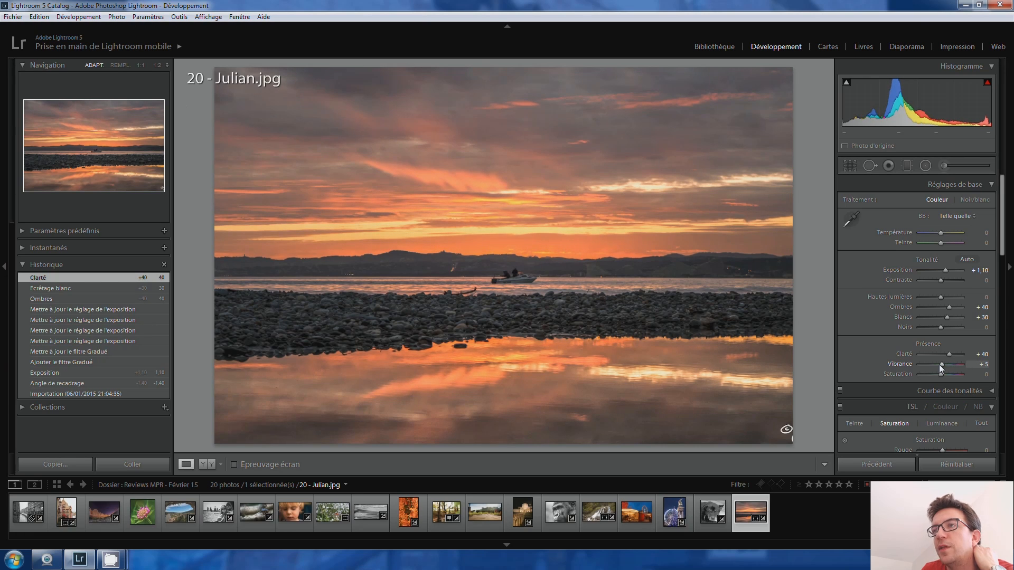
{"action": "key", "text": "Up"}
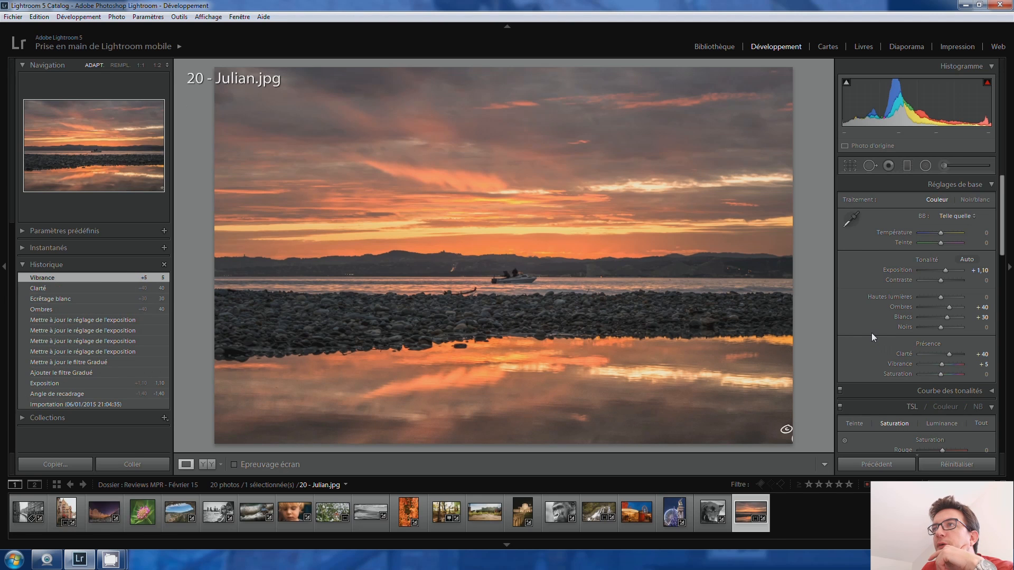
- Try raising the aqua saturation to +42 and the blue saturation to +91
{"action": "scroll", "coordinate": [871, 333], "scroll_direction": "down", "scroll_amount": 3}
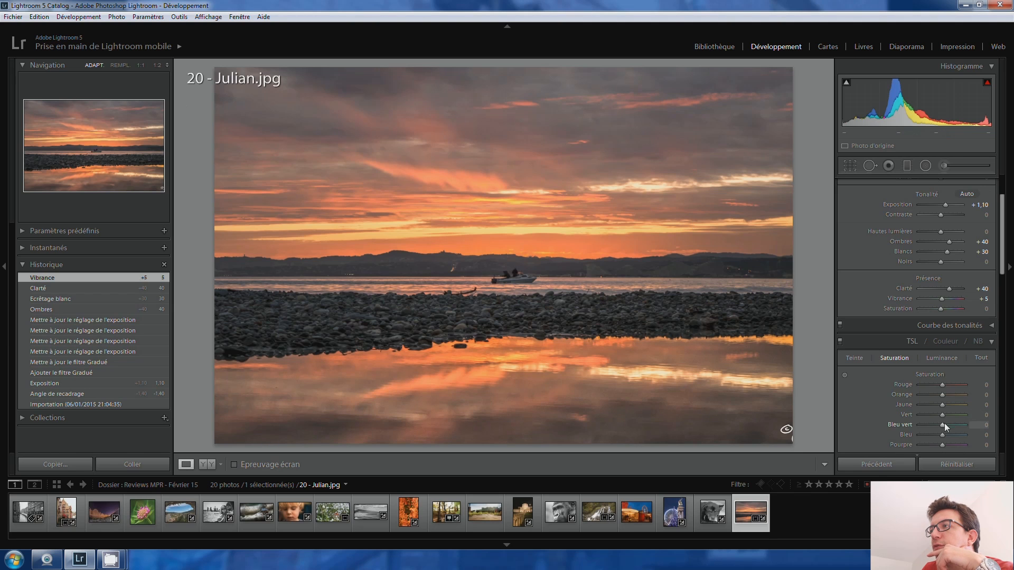
{"action": "left_click_drag", "start_coordinate": [943, 436], "coordinate": [959, 436]}
{"action": "double_click", "coordinate": [959, 436]}
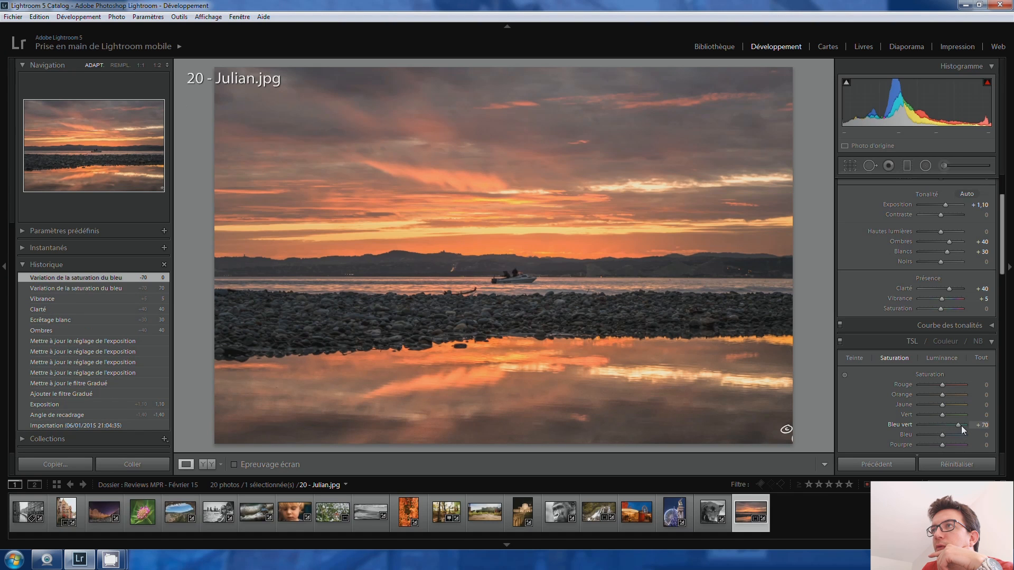
{"action": "left_click_drag", "start_coordinate": [955, 425], "coordinate": [965, 434]}
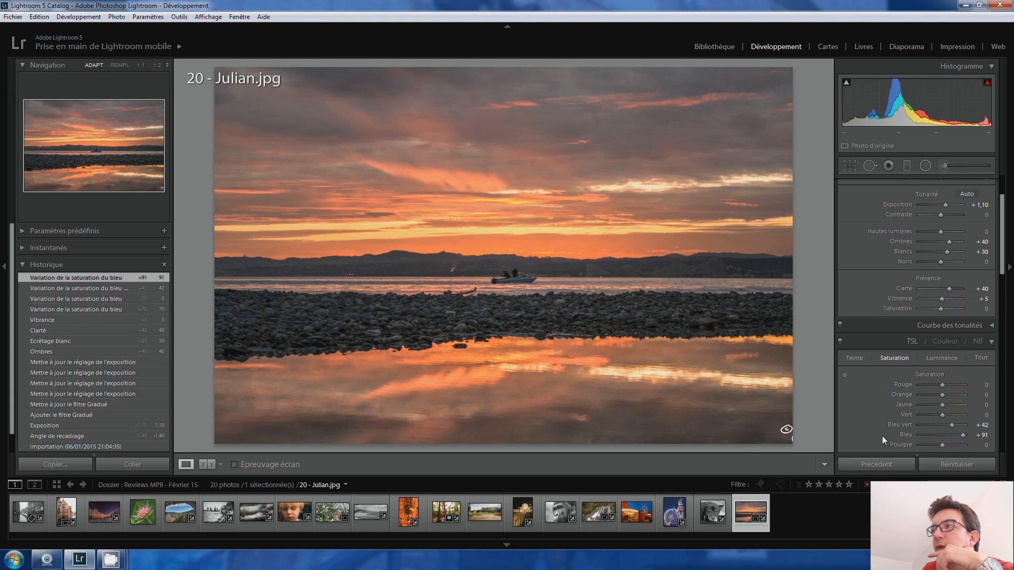
- Compare the photo with the HSL adjustments off and on, and reset the aqua and blue saturation to 0
{"action": "left_click", "coordinate": [840, 342]}
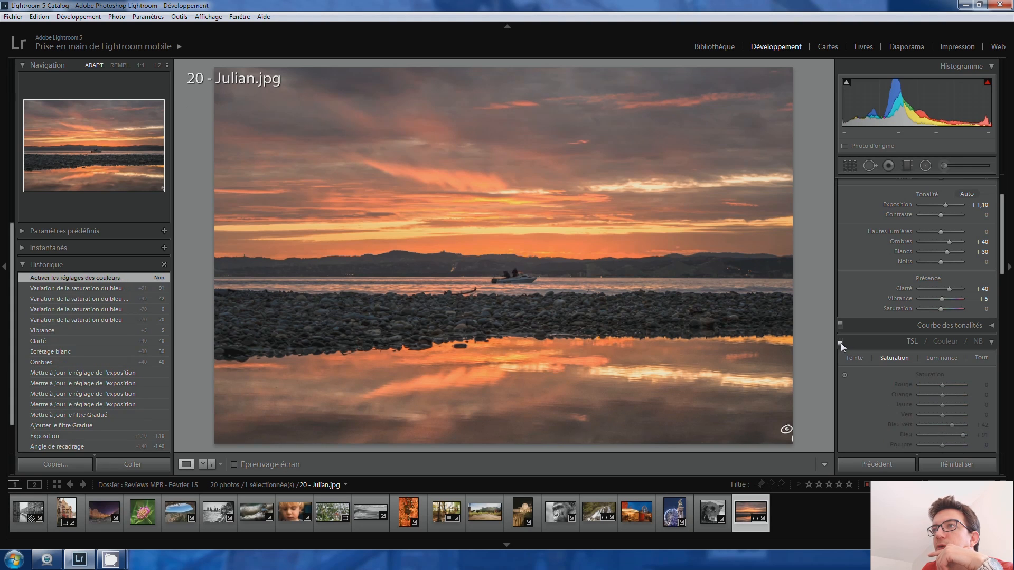
{"action": "left_click", "coordinate": [840, 342]}
{"action": "double_click", "coordinate": [951, 425]}
{"action": "double_click", "coordinate": [962, 436]}
- Try a cooler white balance by lowering the sunset photo's temperature to -20
{"action": "scroll", "coordinate": [868, 406], "scroll_direction": "up", "scroll_amount": 2}
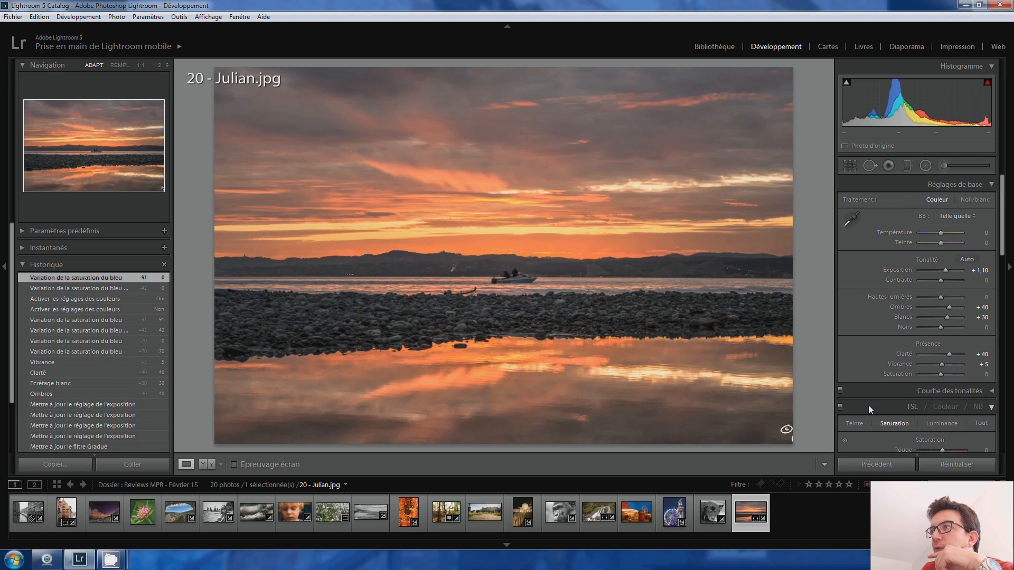
{"action": "key", "text": "Down"}
{"action": "key", "text": "Down"}
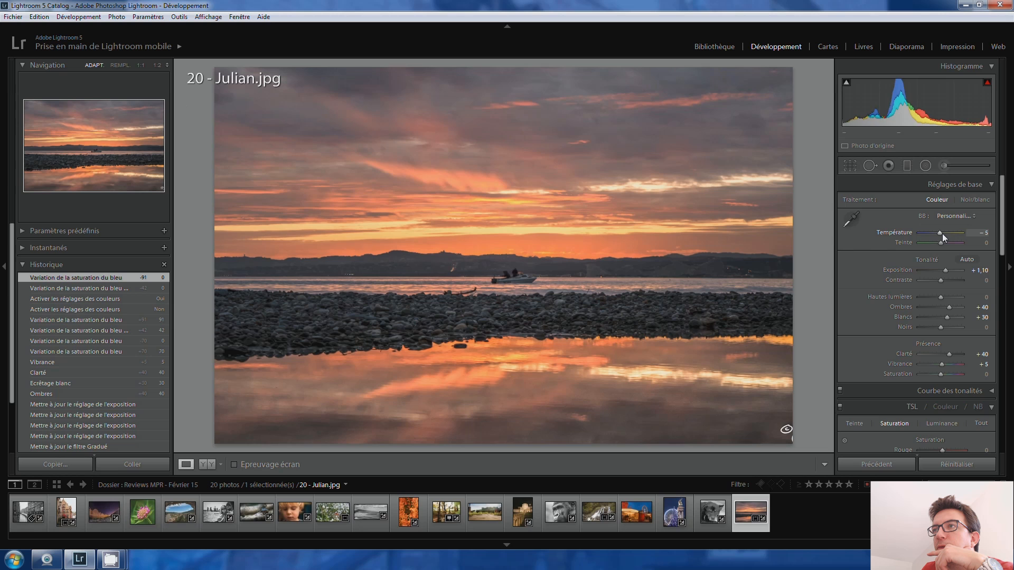
{"action": "key", "text": "Up"}
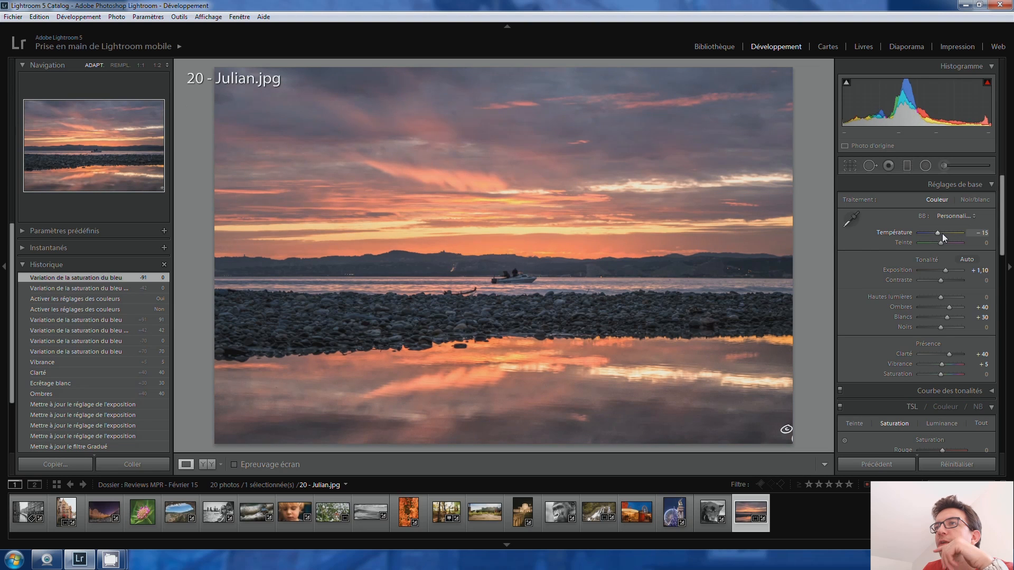
{"action": "key", "text": "Up"}
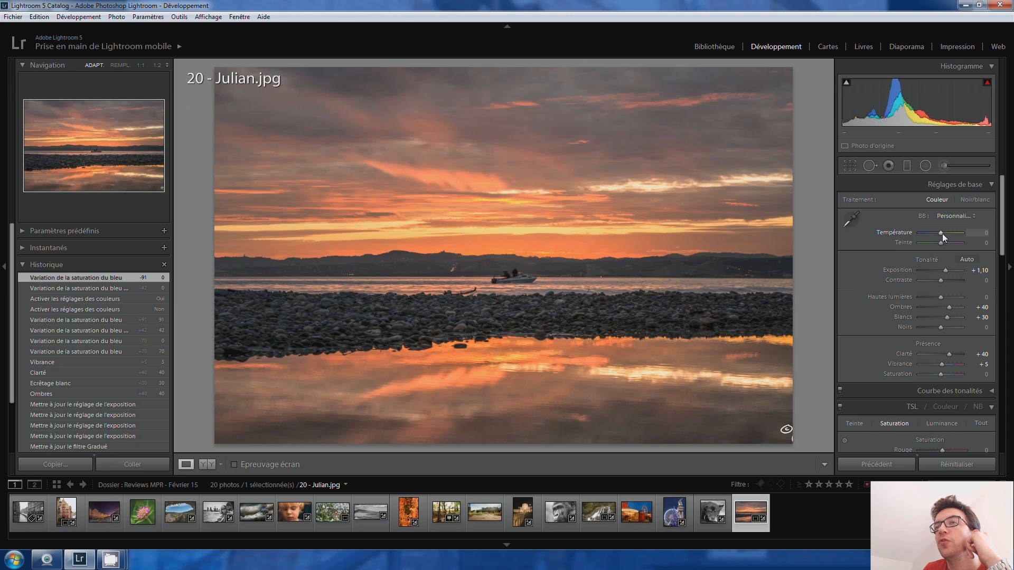
{"action": "key", "text": "Down"}
{"action": "key", "text": "Down"}
{"action": "key", "text": "Down"}
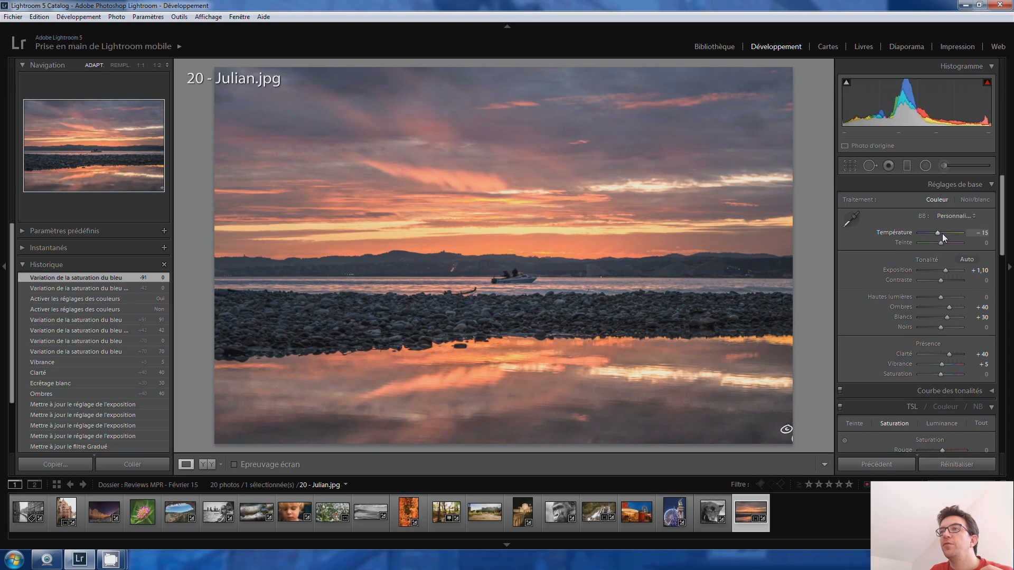
{"action": "key", "text": "Down"}
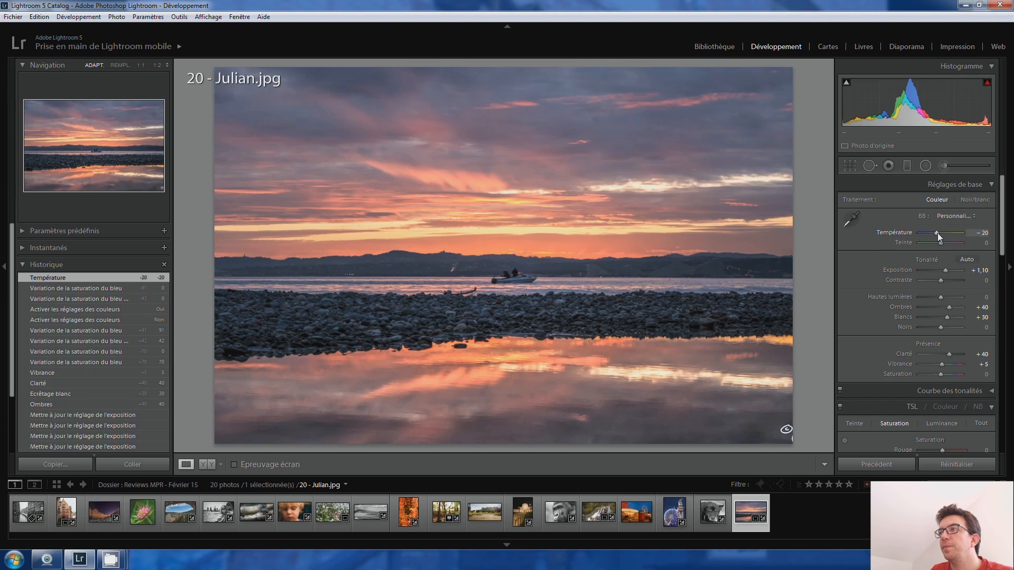
- Warm the sunset photo's temperature to +15, testing +25 first, and set its tint to +5
{"action": "key", "text": "Up"}
{"action": "key", "text": "Up"}
{"action": "key", "text": "Up"}
{"action": "key", "text": "Up"}
{"action": "key", "text": "Up"}
{"action": "key", "text": "Up"}
{"action": "key", "text": "Up"}
{"action": "key", "text": "Up"}
{"action": "key", "text": "Down"}
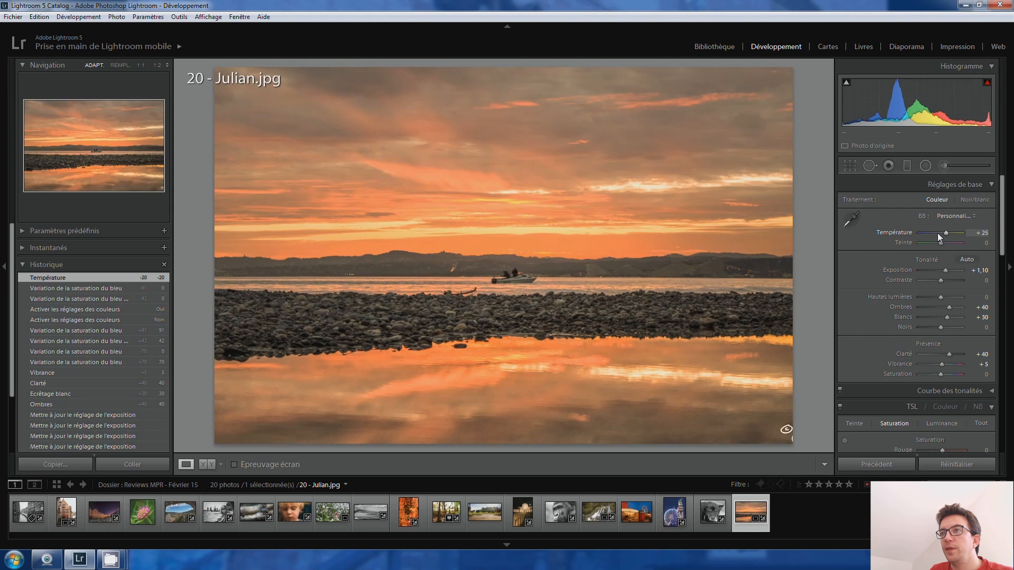
{"action": "key", "text": "Down"}
{"action": "key", "text": "Down"}
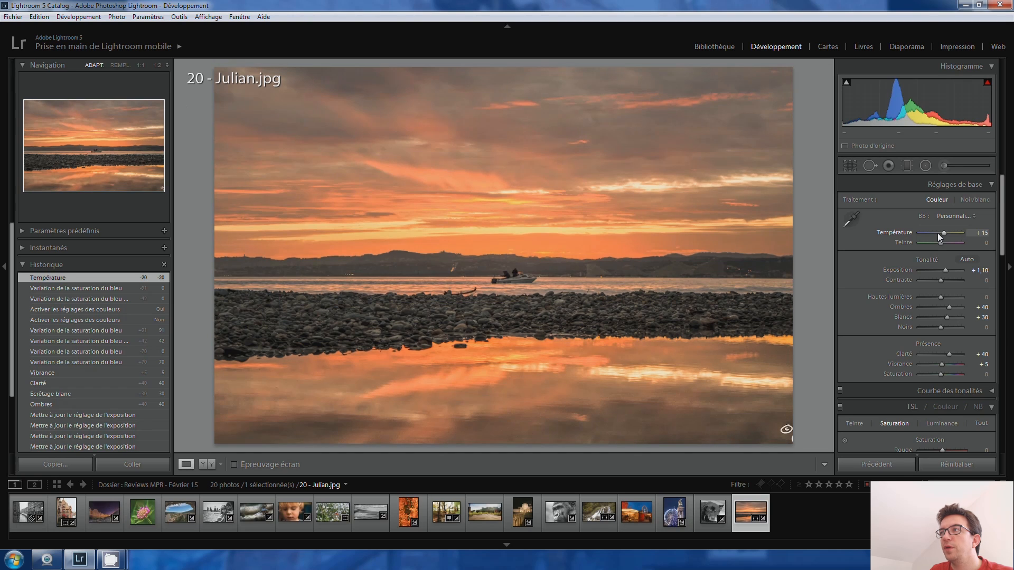
{"action": "key", "text": "Up"}
{"action": "key", "text": "Up"}
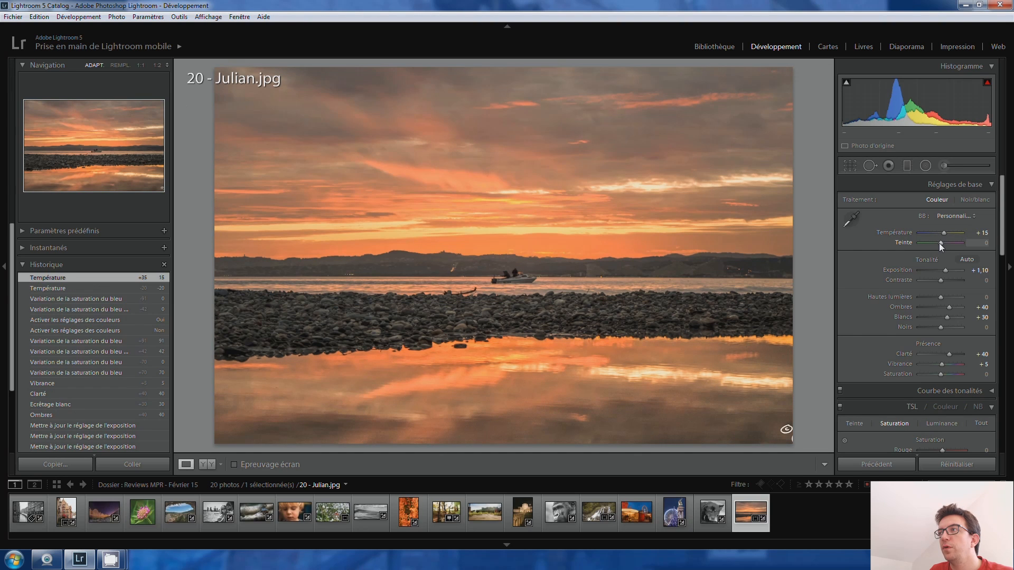
{"action": "key", "text": "Down"}
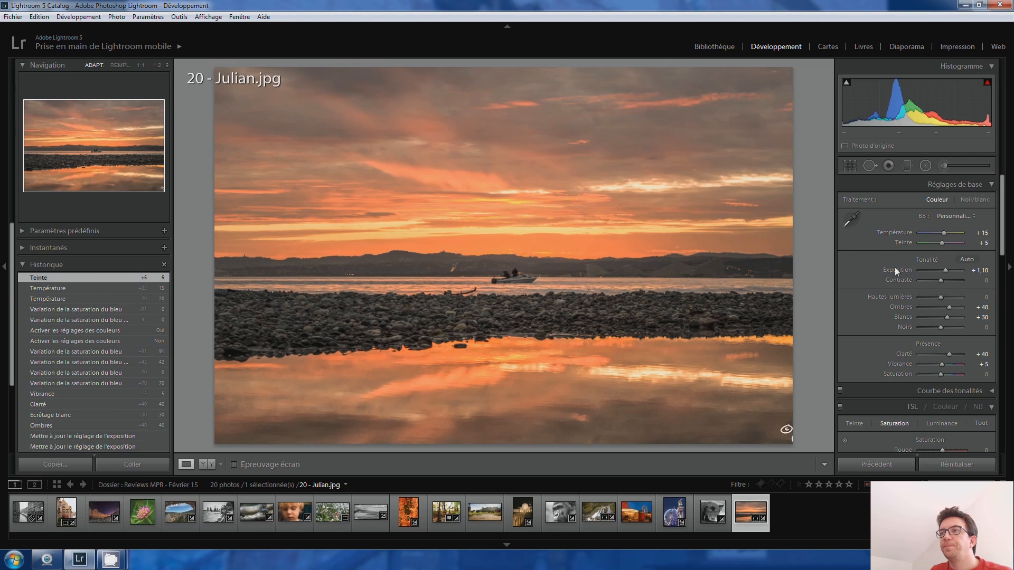
- Set the sharpening amount to 17 and check the boat and far shore at 1:1 magnification
{"action": "scroll", "coordinate": [877, 266], "scroll_direction": "down", "scroll_amount": 10}
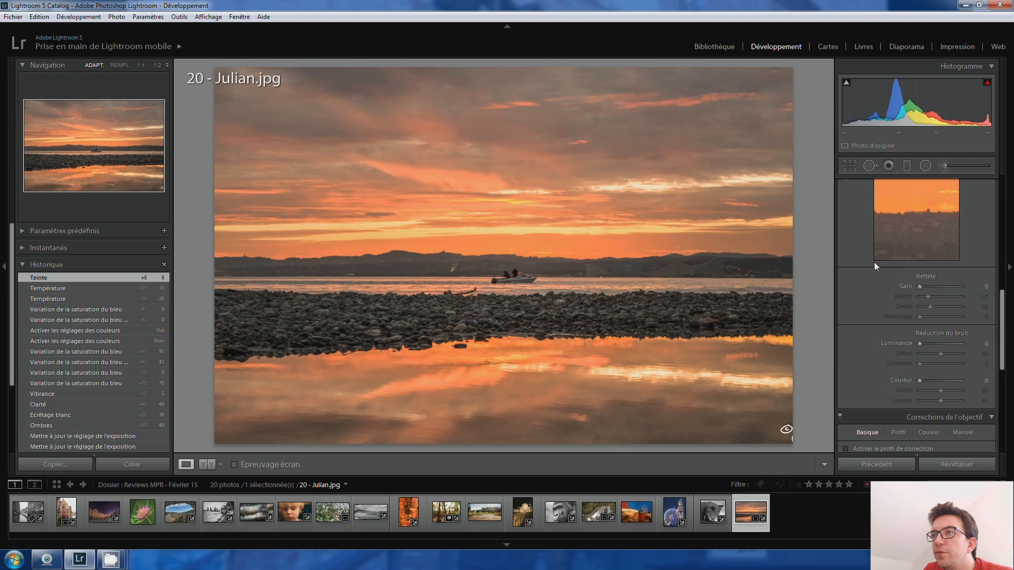
{"action": "left_click_drag", "start_coordinate": [919, 287], "coordinate": [922, 288]}
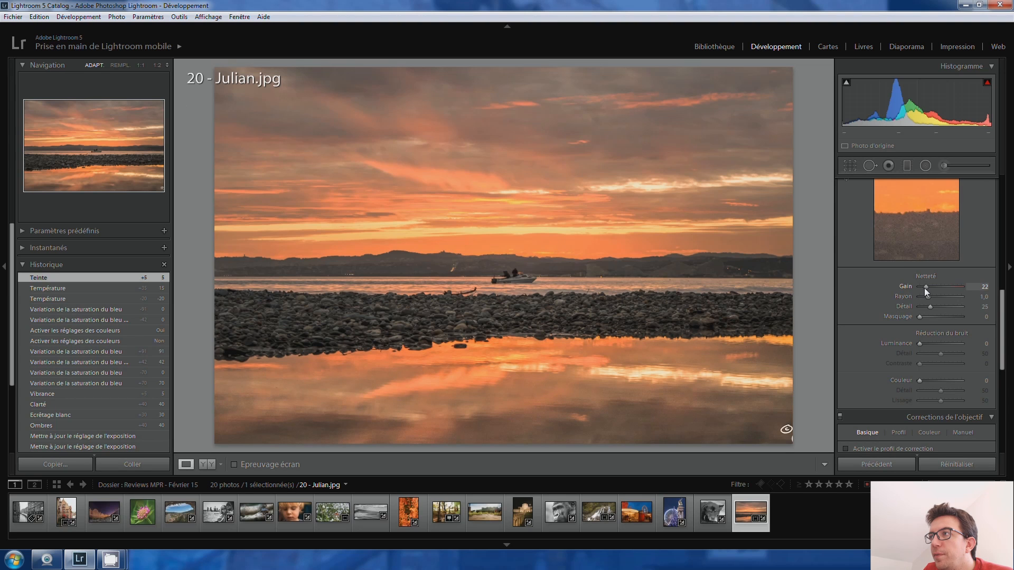
{"action": "left_click", "coordinate": [596, 274]}
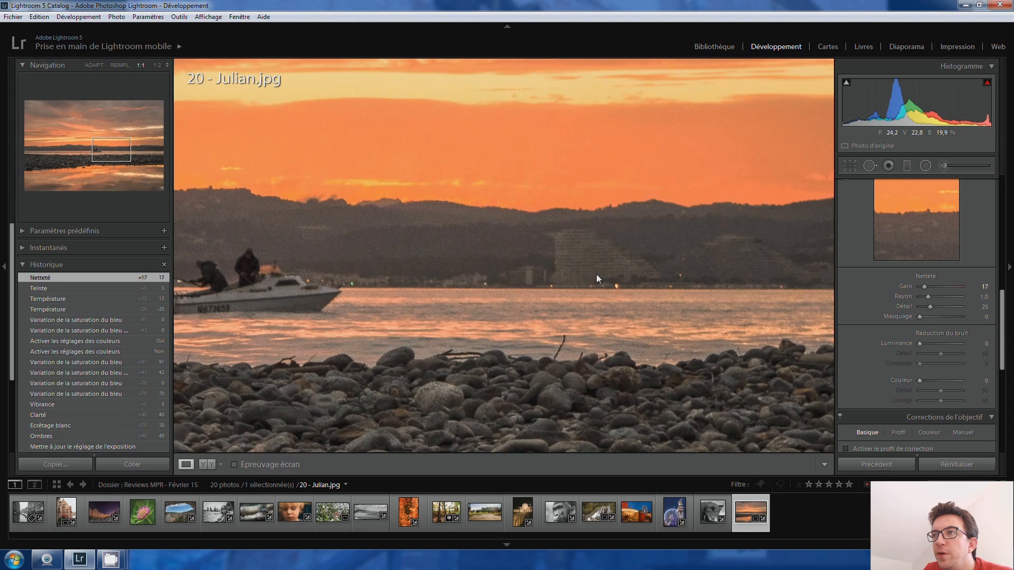
{"action": "left_click", "coordinate": [542, 269]}
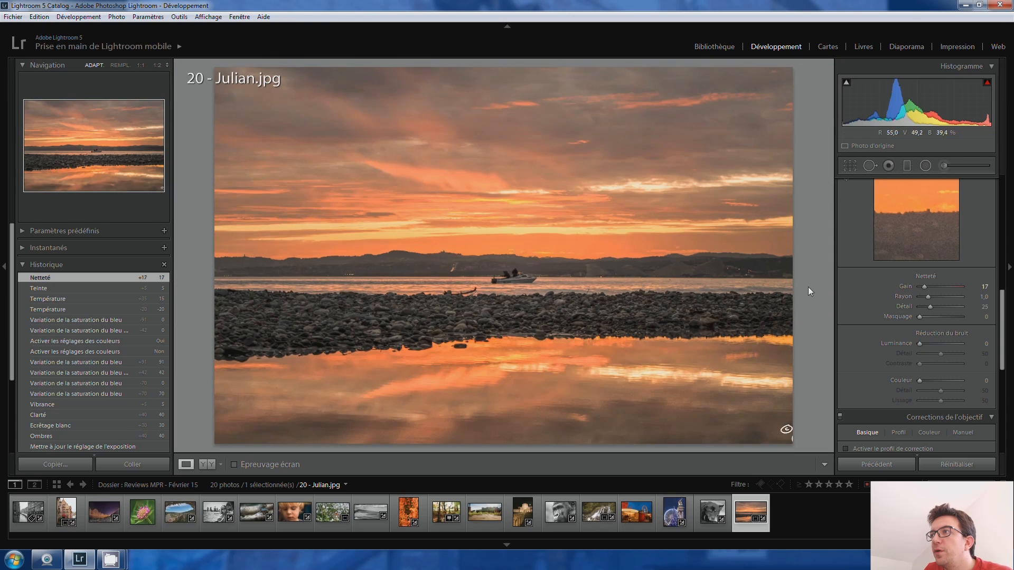
- Crop the sunset photo tighter at its original aspect ratio, with the boat near the left third and less empty space around it
{"action": "scroll", "coordinate": [859, 296], "scroll_direction": "down", "scroll_amount": 5}
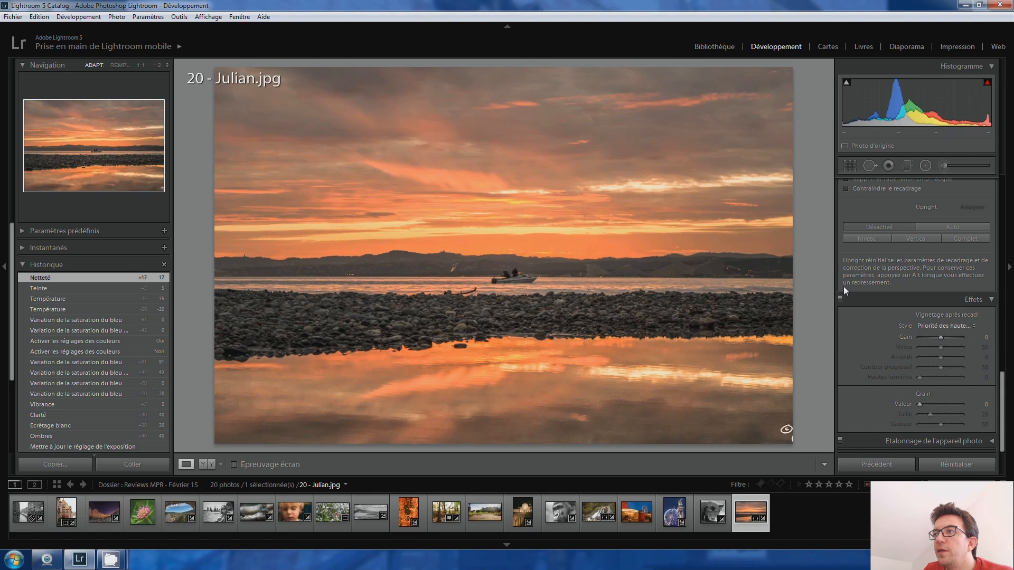
{"action": "scroll", "coordinate": [844, 286], "scroll_direction": "up", "scroll_amount": 10}
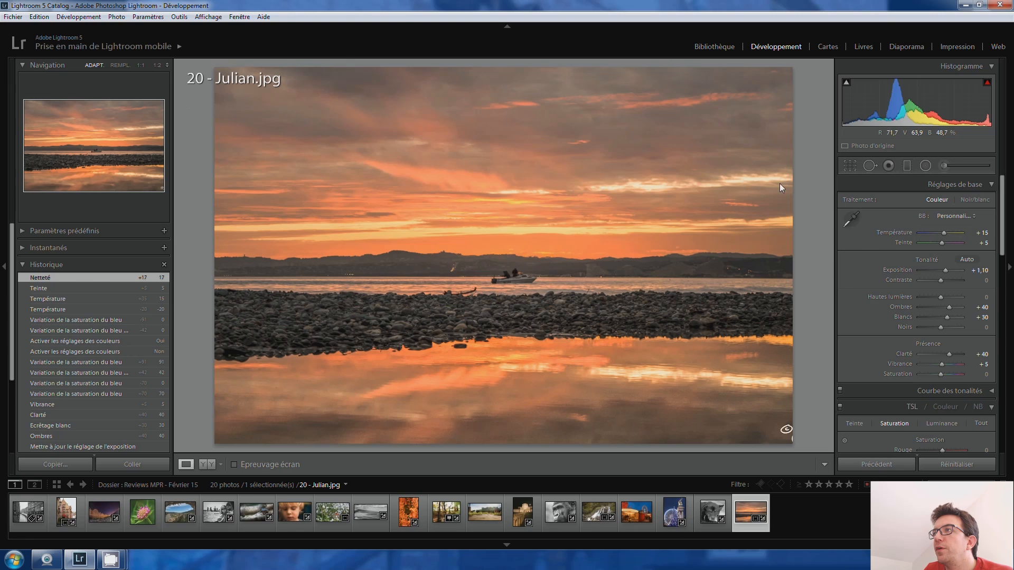
{"action": "left_click", "coordinate": [848, 165]}
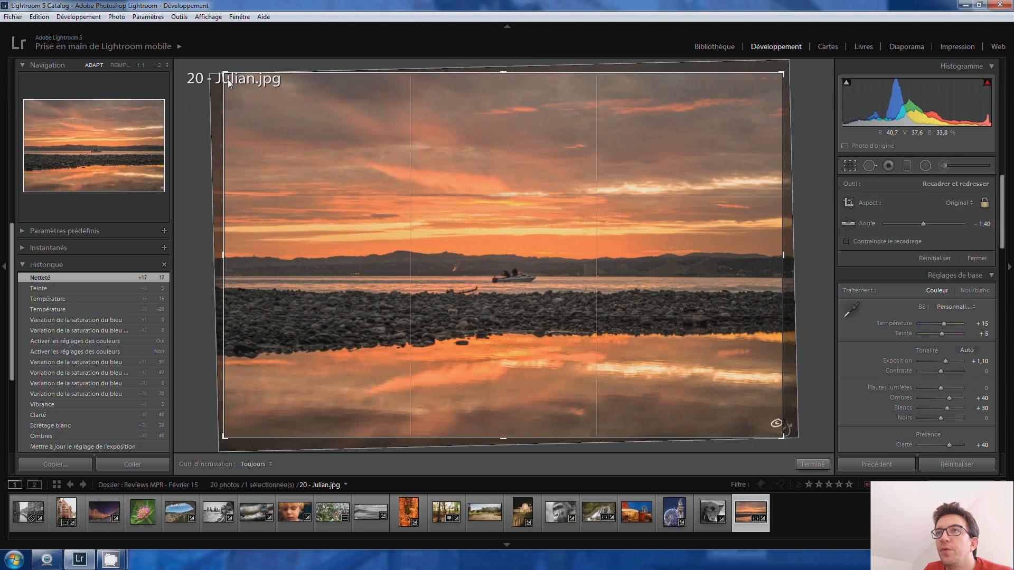
{"action": "left_click_drag", "start_coordinate": [226, 78], "coordinate": [265, 105]}
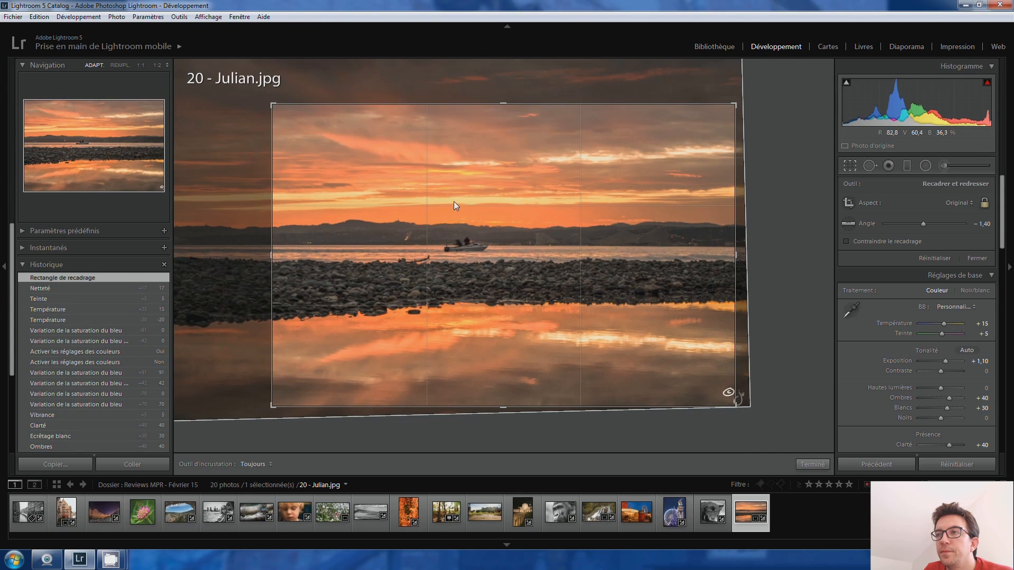
{"action": "mouse_move", "coordinate": [454, 196]}
{"action": "left_mouse_down"}
{"action": "mouse_move", "coordinate": [450, 222]}
{"action": "mouse_move", "coordinate": [446, 197]}
{"action": "mouse_move", "coordinate": [456, 197]}
{"action": "left_mouse_up"}
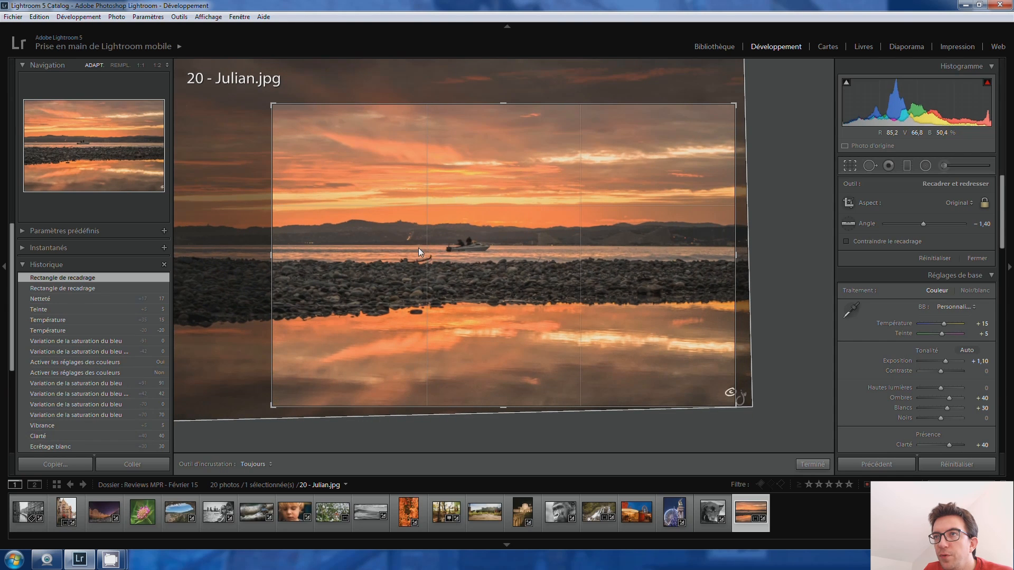
{"action": "left_click_drag", "start_coordinate": [458, 254], "coordinate": [430, 252]}
{"action": "key", "text": "Return"}
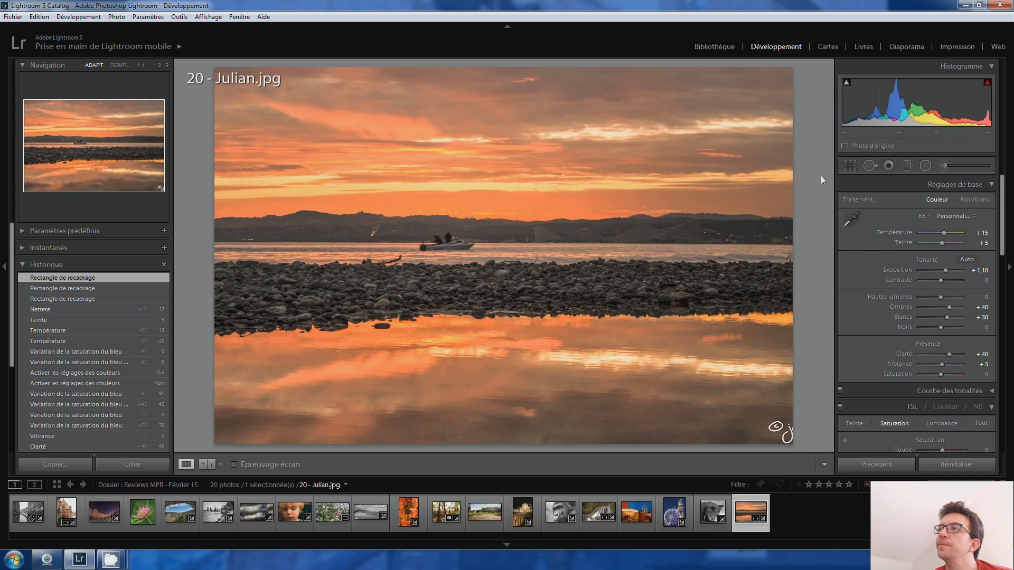
- Reposition the crop to include more sky and less foreground water, keeping the boat near the left third
{"action": "left_click", "coordinate": [850, 166]}
{"action": "left_click_drag", "start_coordinate": [481, 243], "coordinate": [482, 260]}
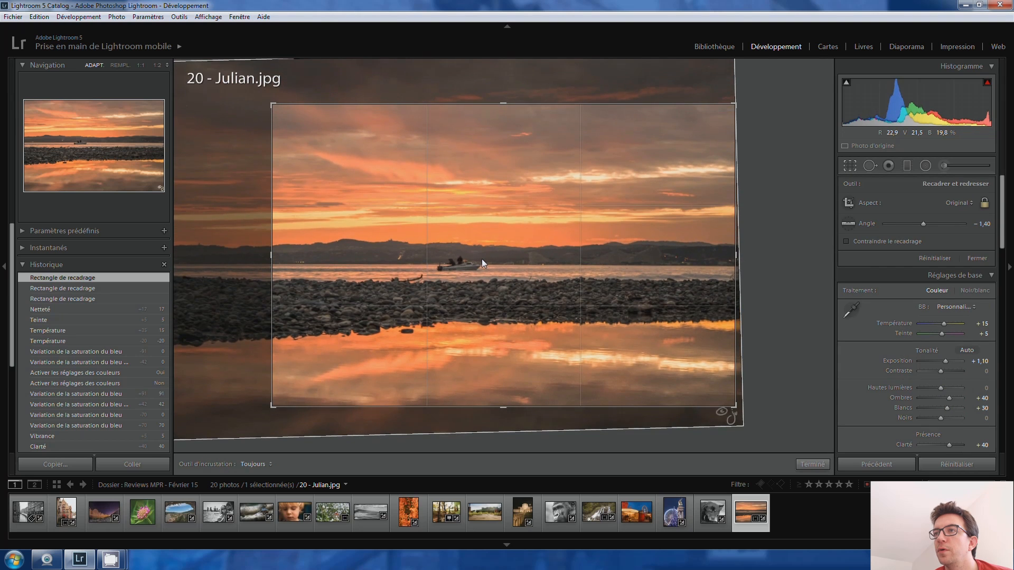
{"action": "key", "text": "Return"}
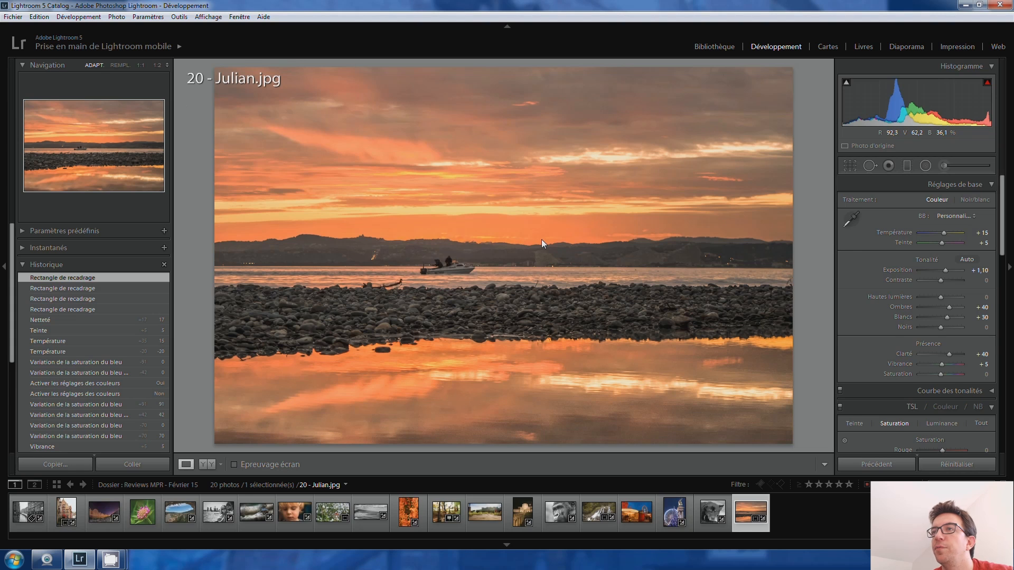
- Darken the edges of the cropped sunset photo with a slight negative post-crop vignette amount
{"action": "scroll", "coordinate": [865, 361], "scroll_direction": "down", "scroll_amount": 8}
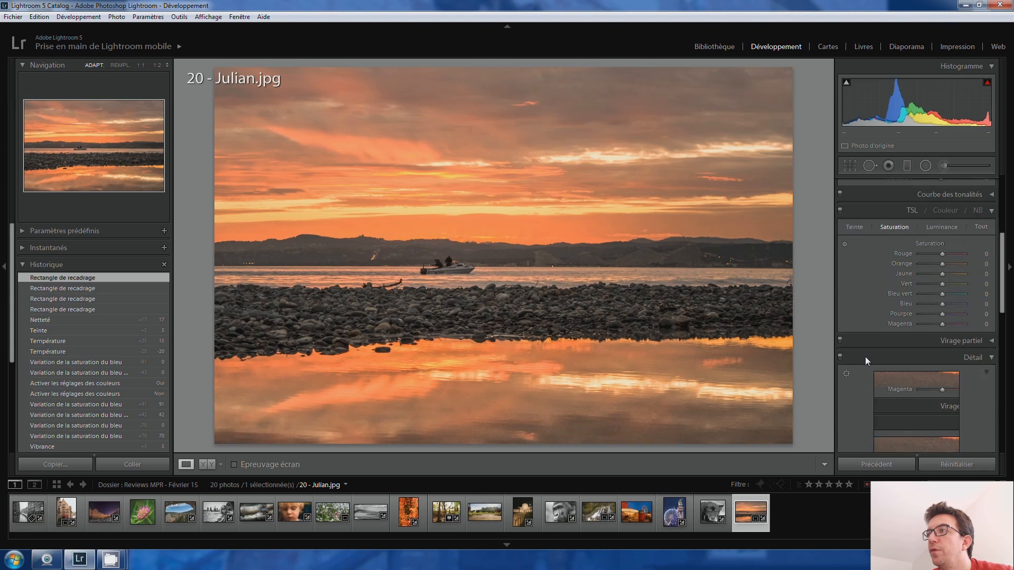
{"action": "scroll", "coordinate": [865, 357], "scroll_direction": "down", "scroll_amount": 6}
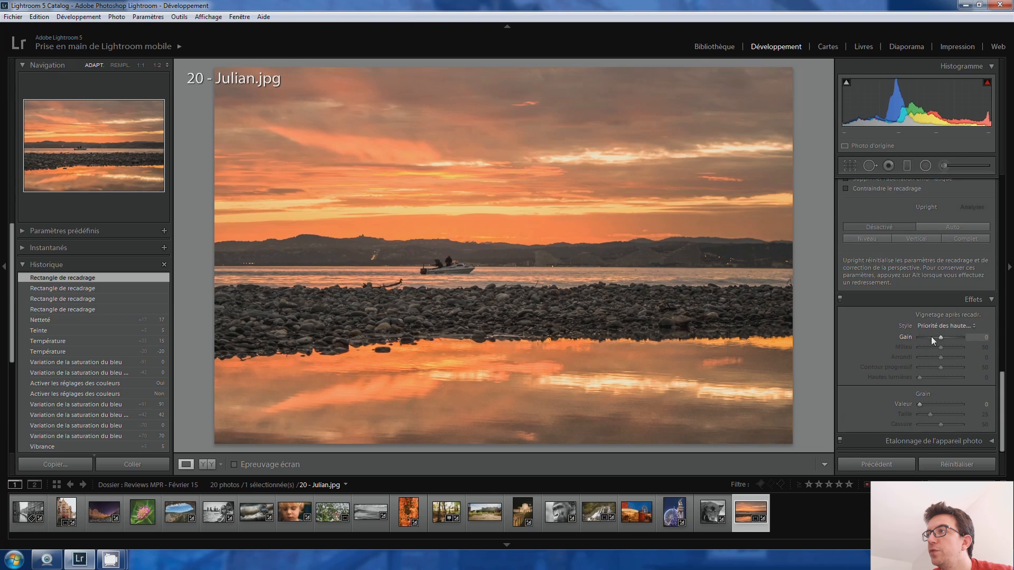
{"action": "left_click_drag", "start_coordinate": [941, 338], "coordinate": [941, 339]}
{"action": "scroll", "coordinate": [847, 388], "scroll_direction": "up", "scroll_amount": 14}
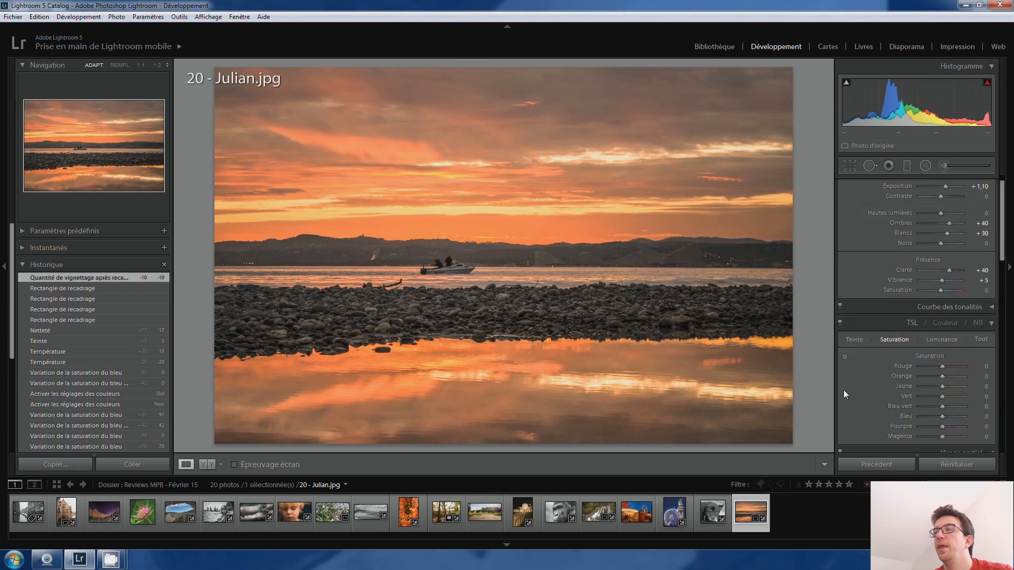